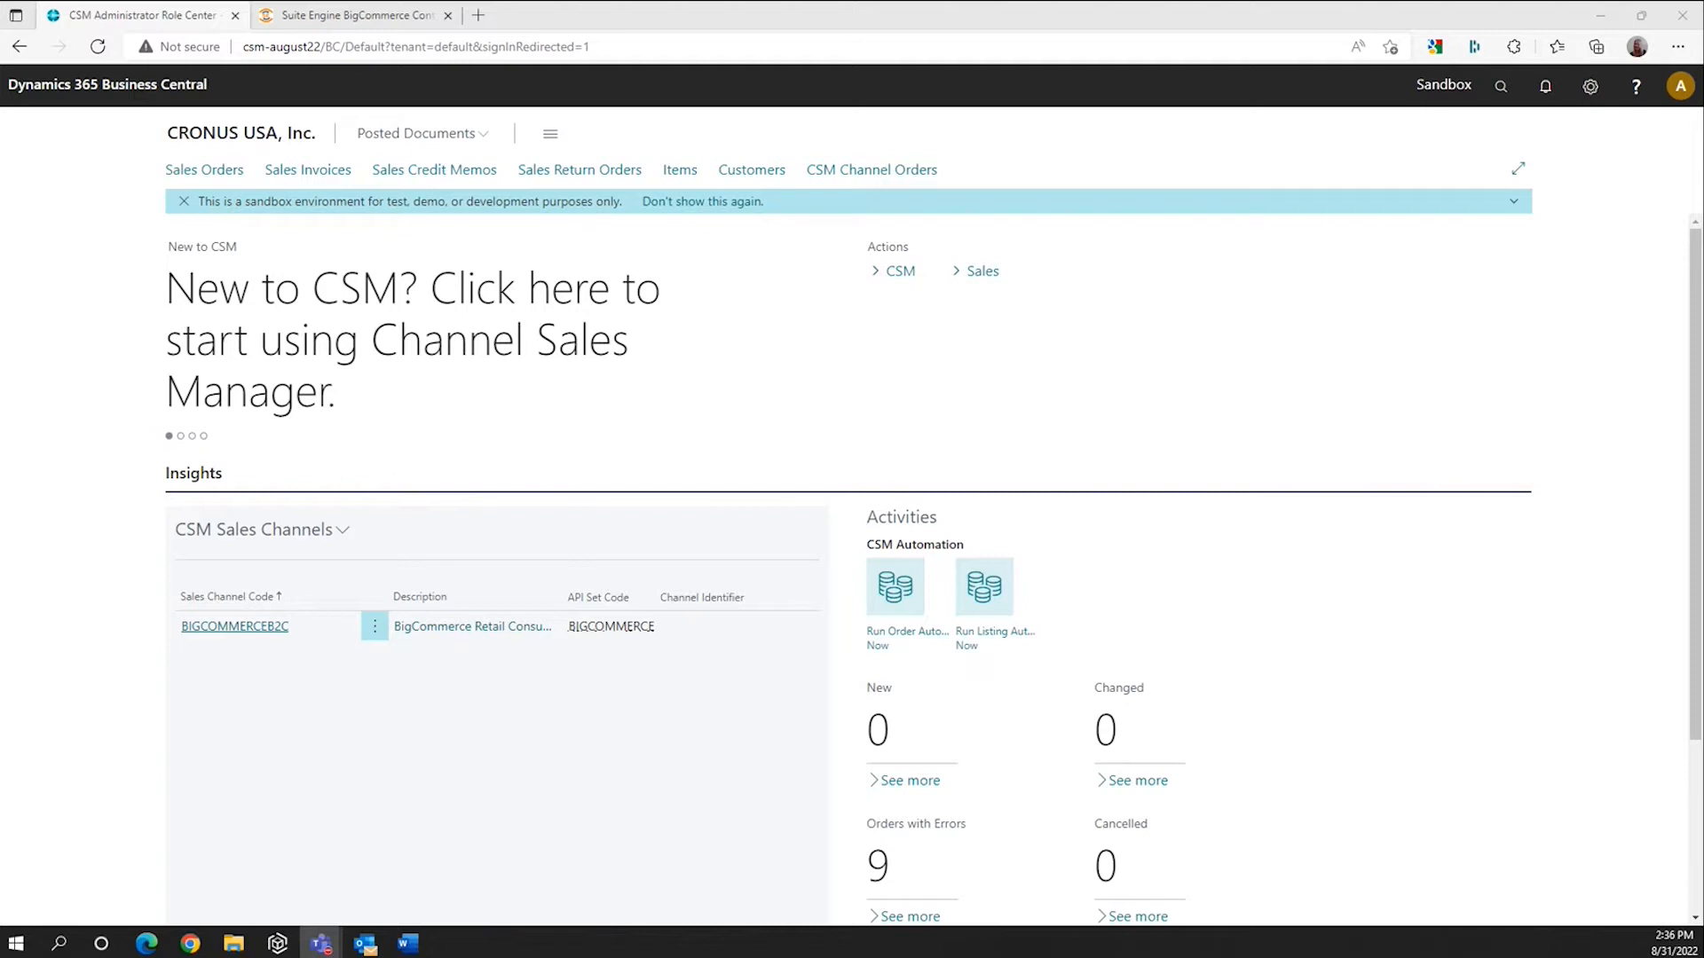
Step: Examine the listing management settings of the BIGCOMMERCEB2C sales channel, including the new attribute design option and default long description source
{"action": "left_click", "coordinate": [208, 630]}
{"action": "left_click", "coordinate": [206, 627]}
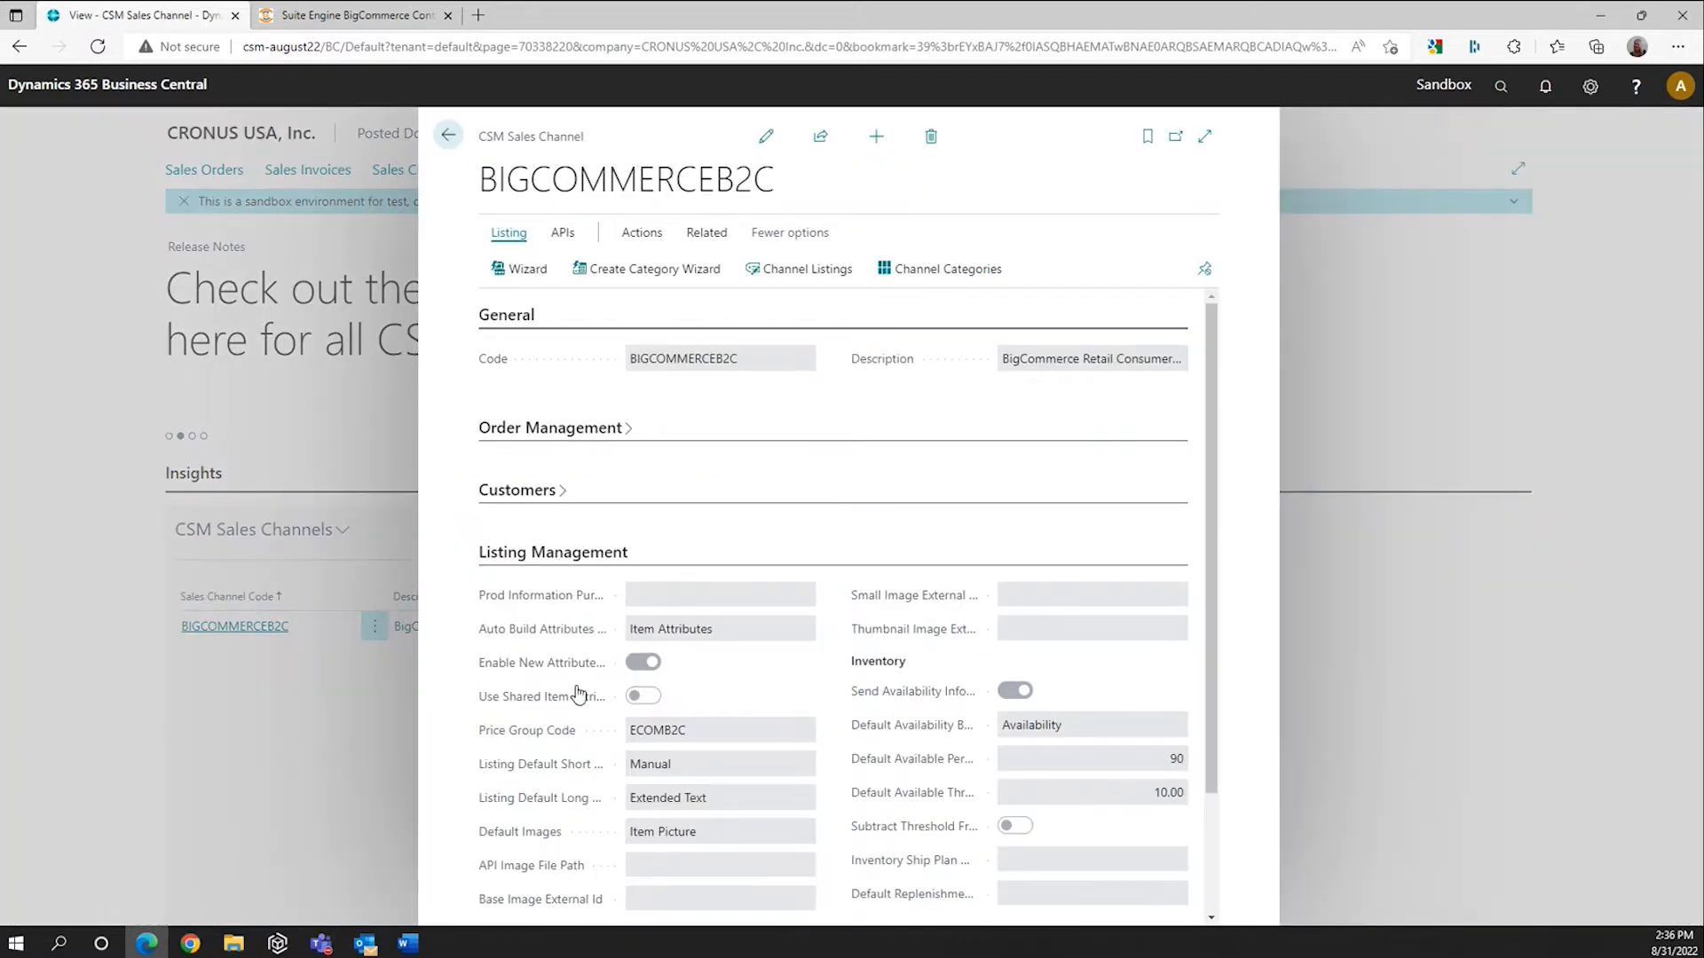
{"action": "mouse_move", "coordinate": [510, 670]}
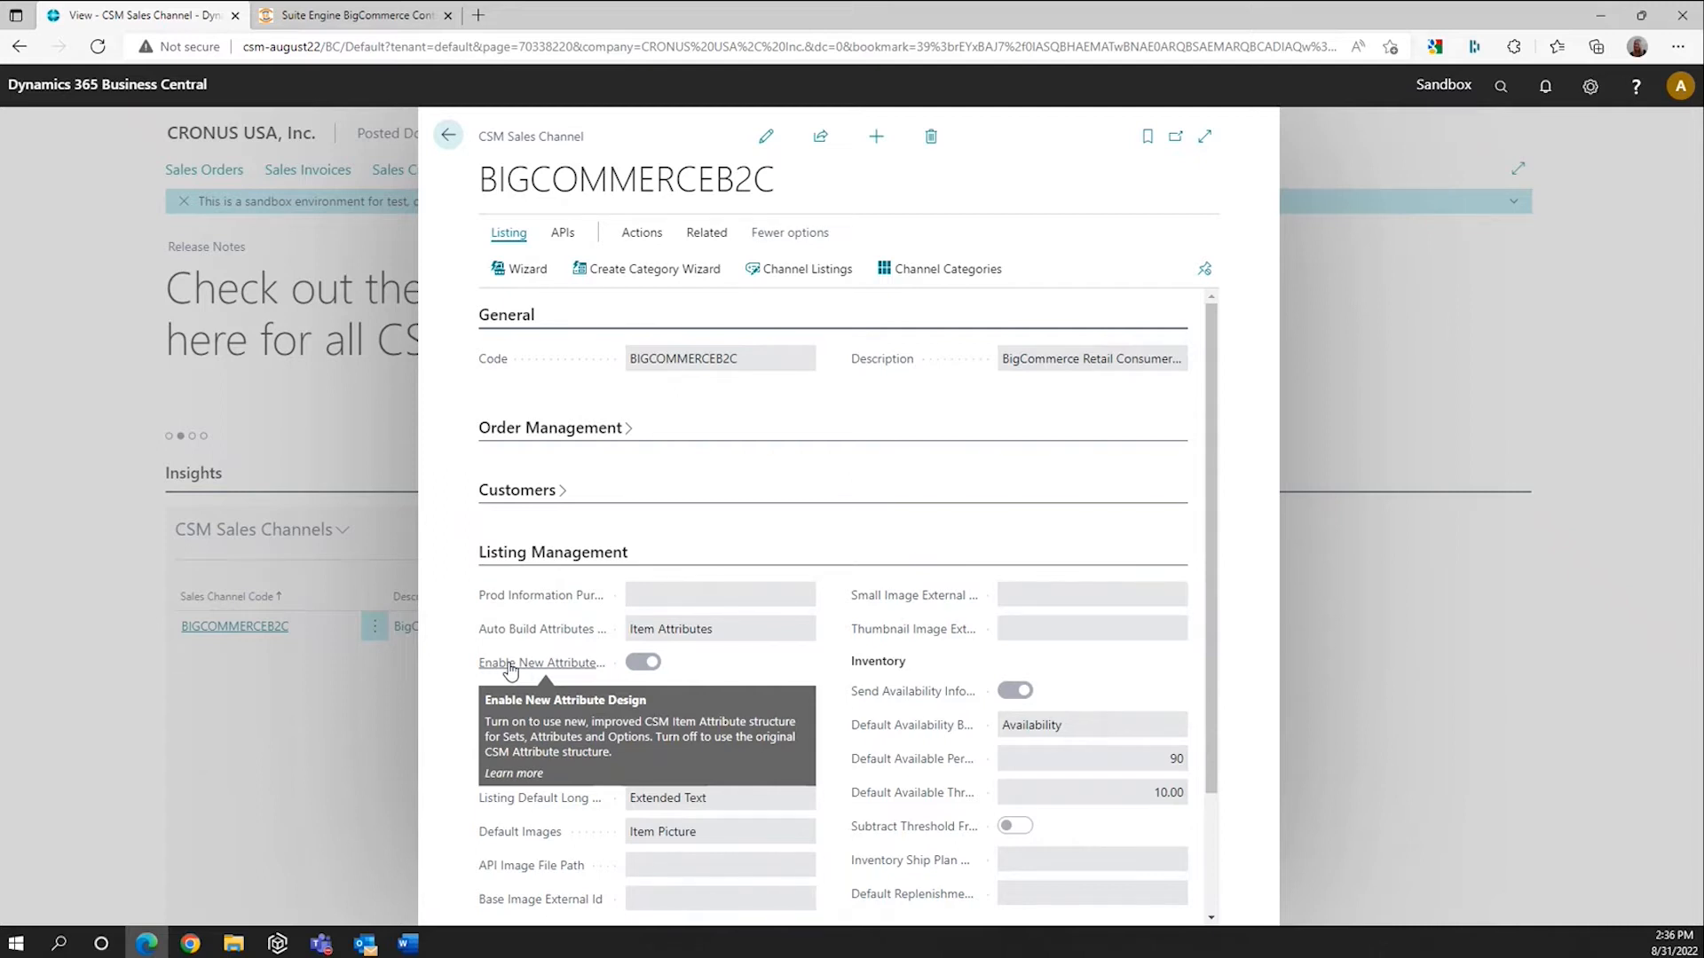
{"action": "mouse_move", "coordinate": [498, 706]}
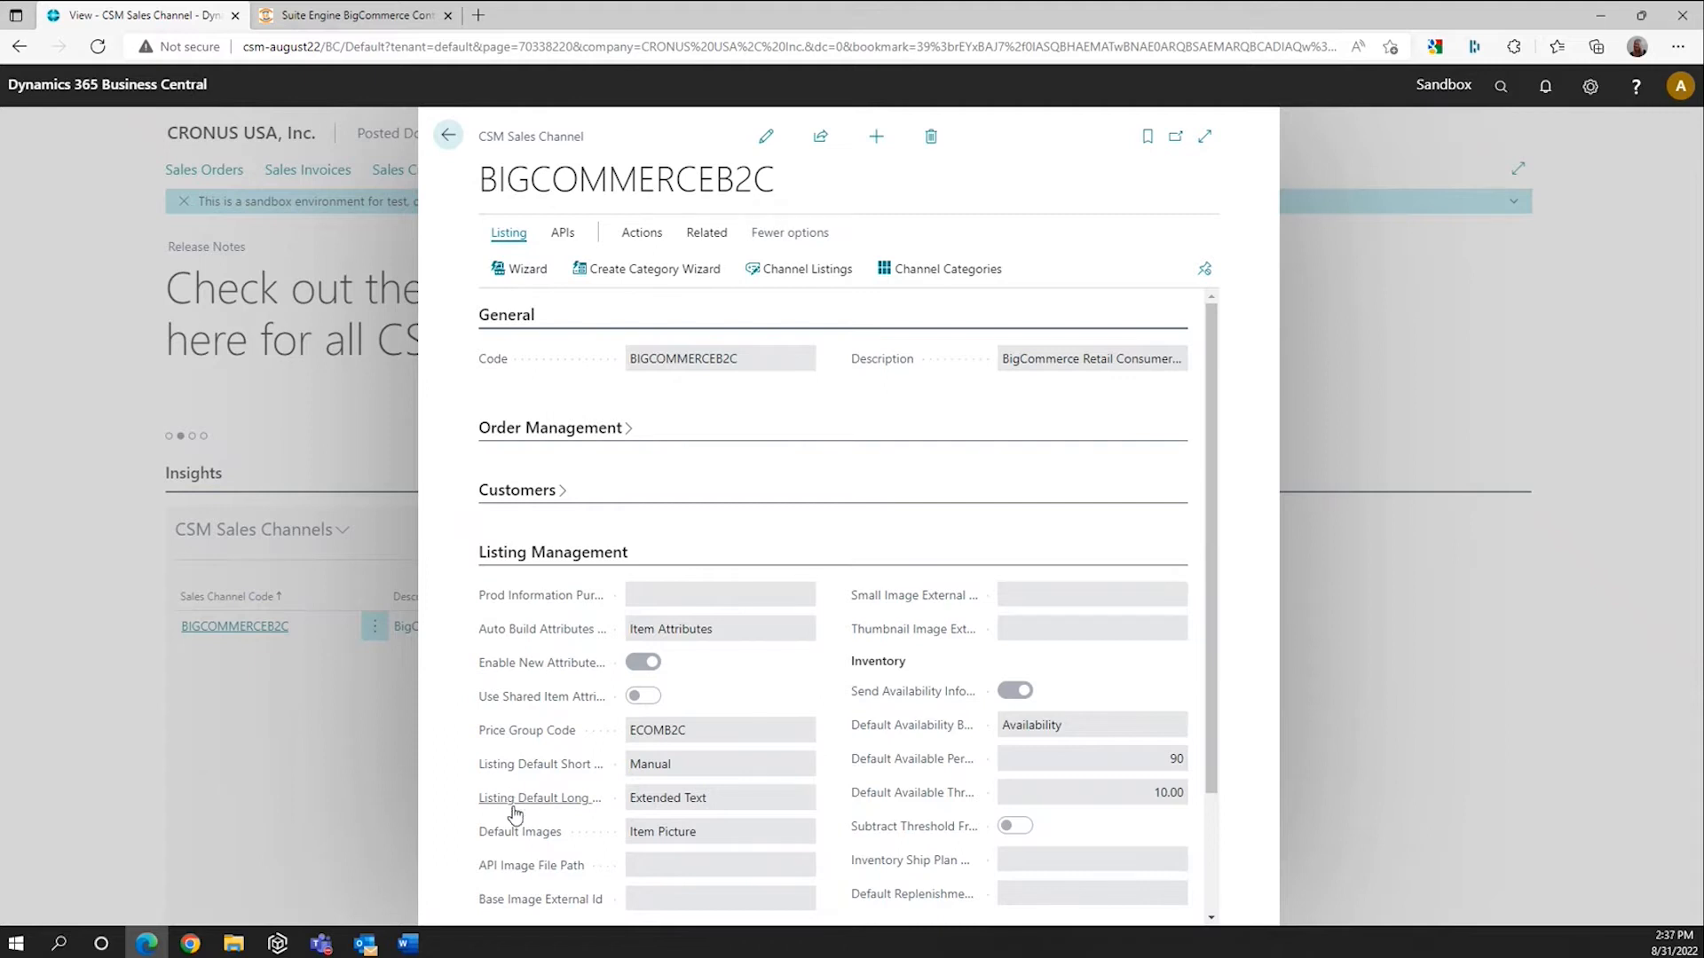
{"action": "mouse_move", "coordinate": [525, 804]}
{"action": "left_click", "coordinate": [448, 140]}
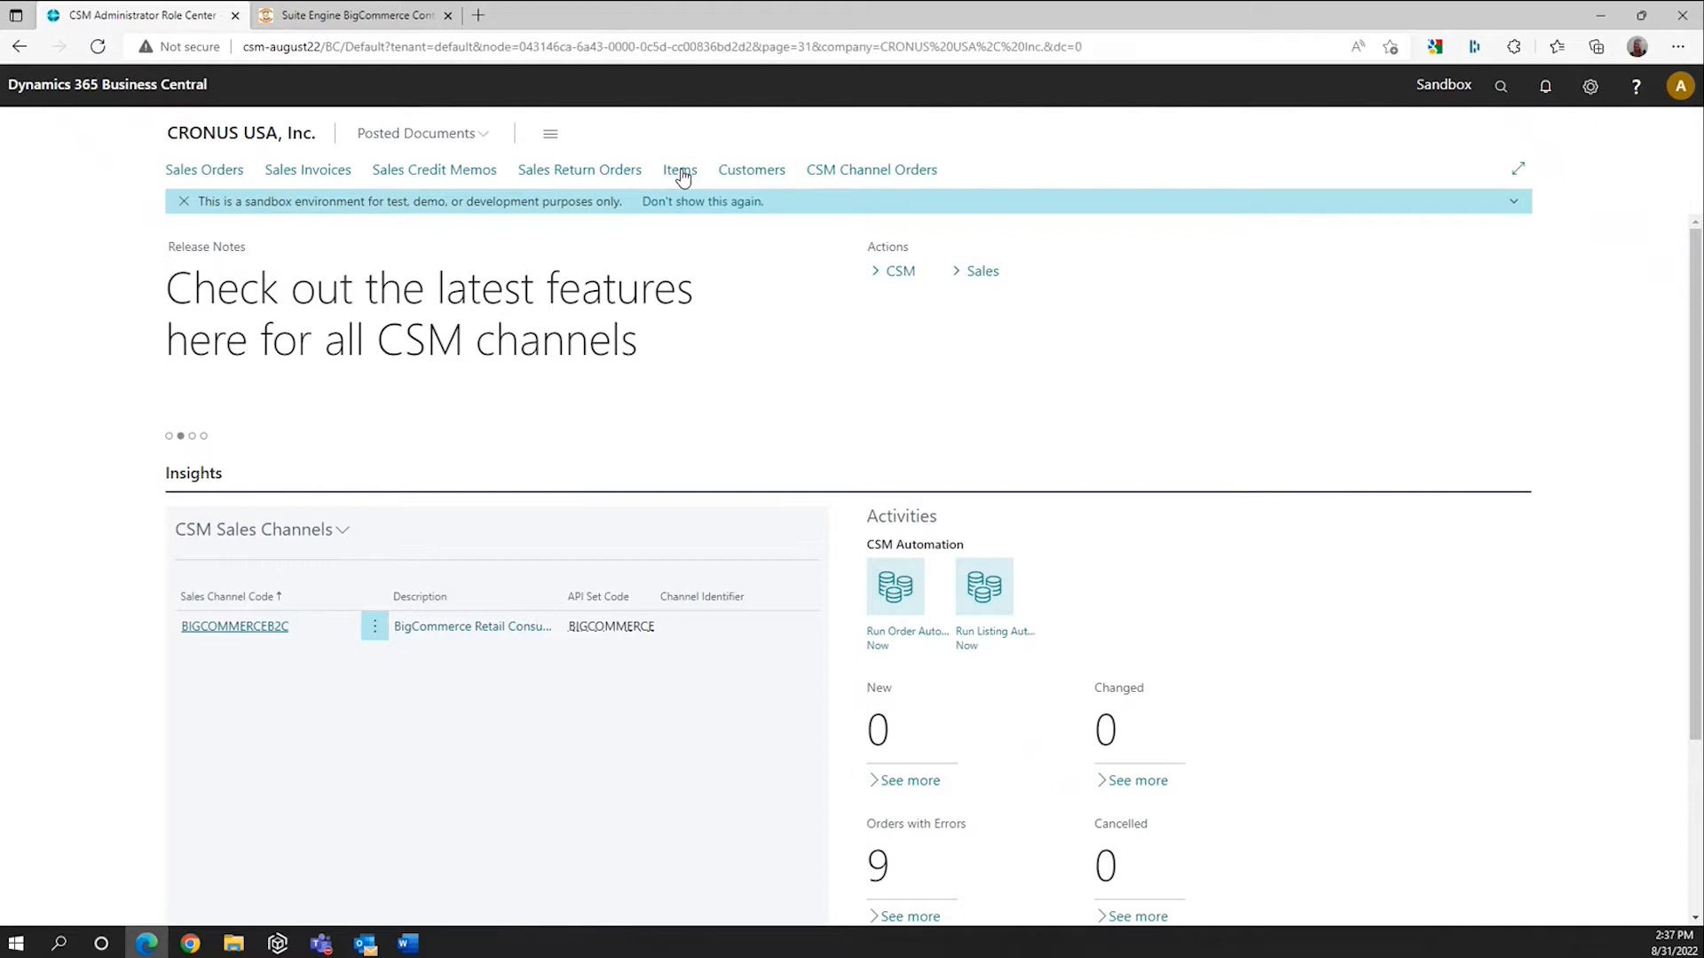
Step: Open the item card for CSM-BIG-1000, Women's T-shirt V-neck, from the items list
{"action": "left_click", "coordinate": [680, 171]}
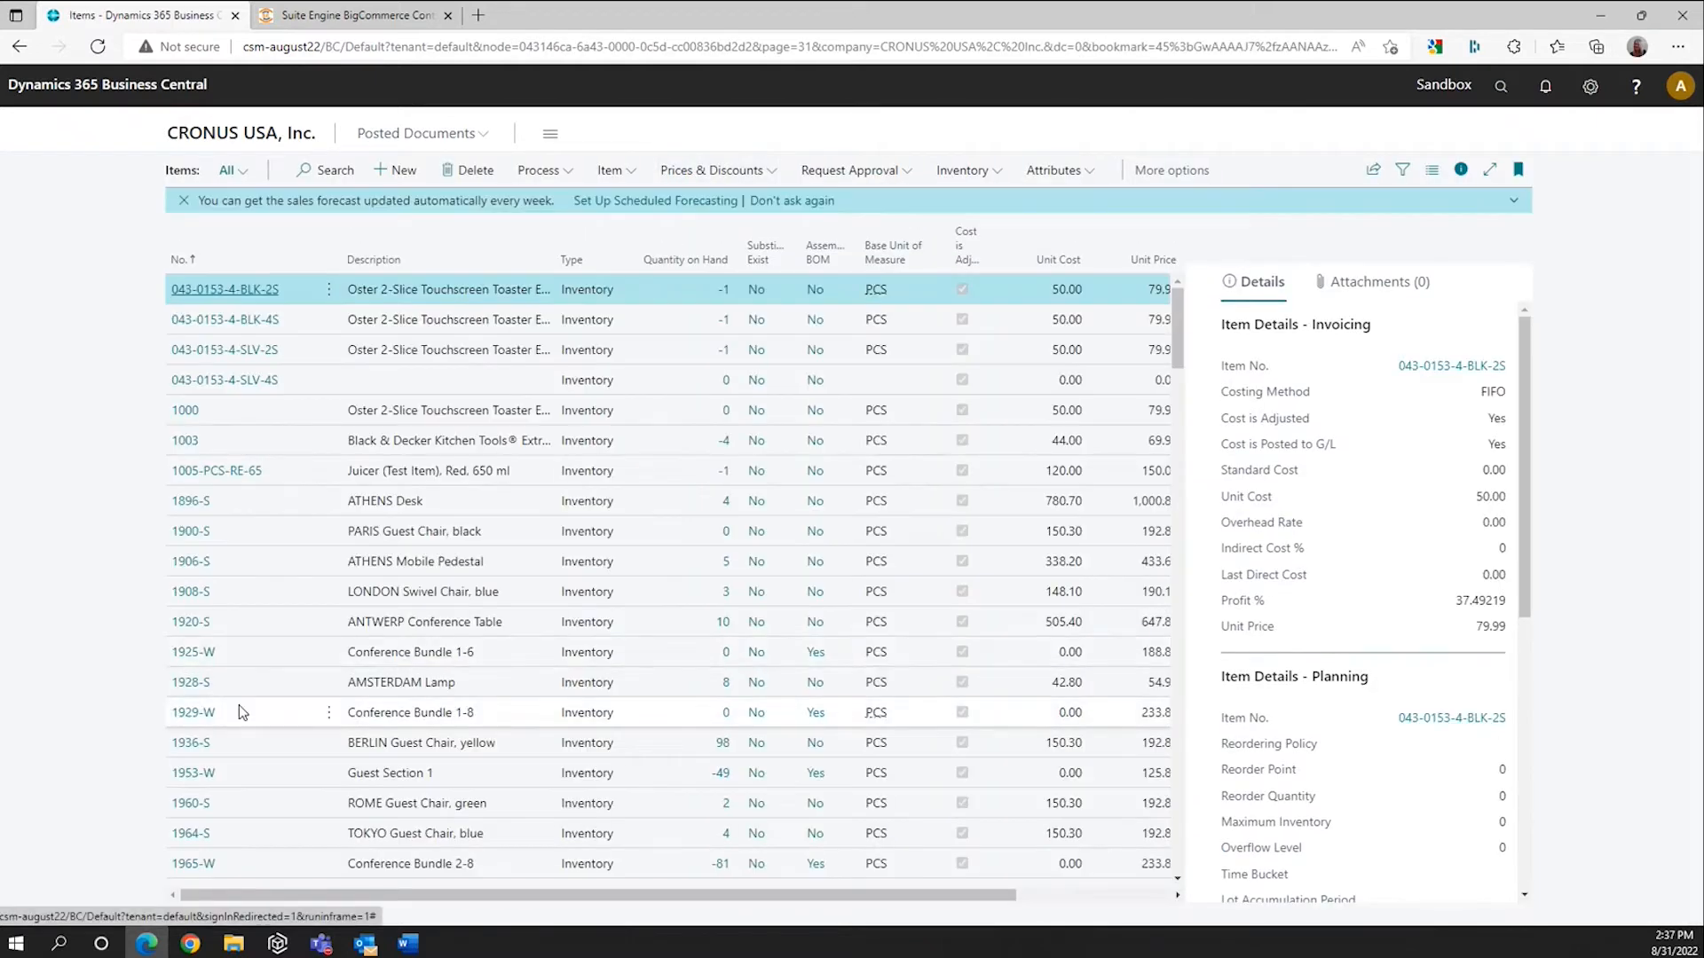
{"action": "scroll", "coordinate": [238, 701], "scroll_direction": "down", "scroll_amount": 6}
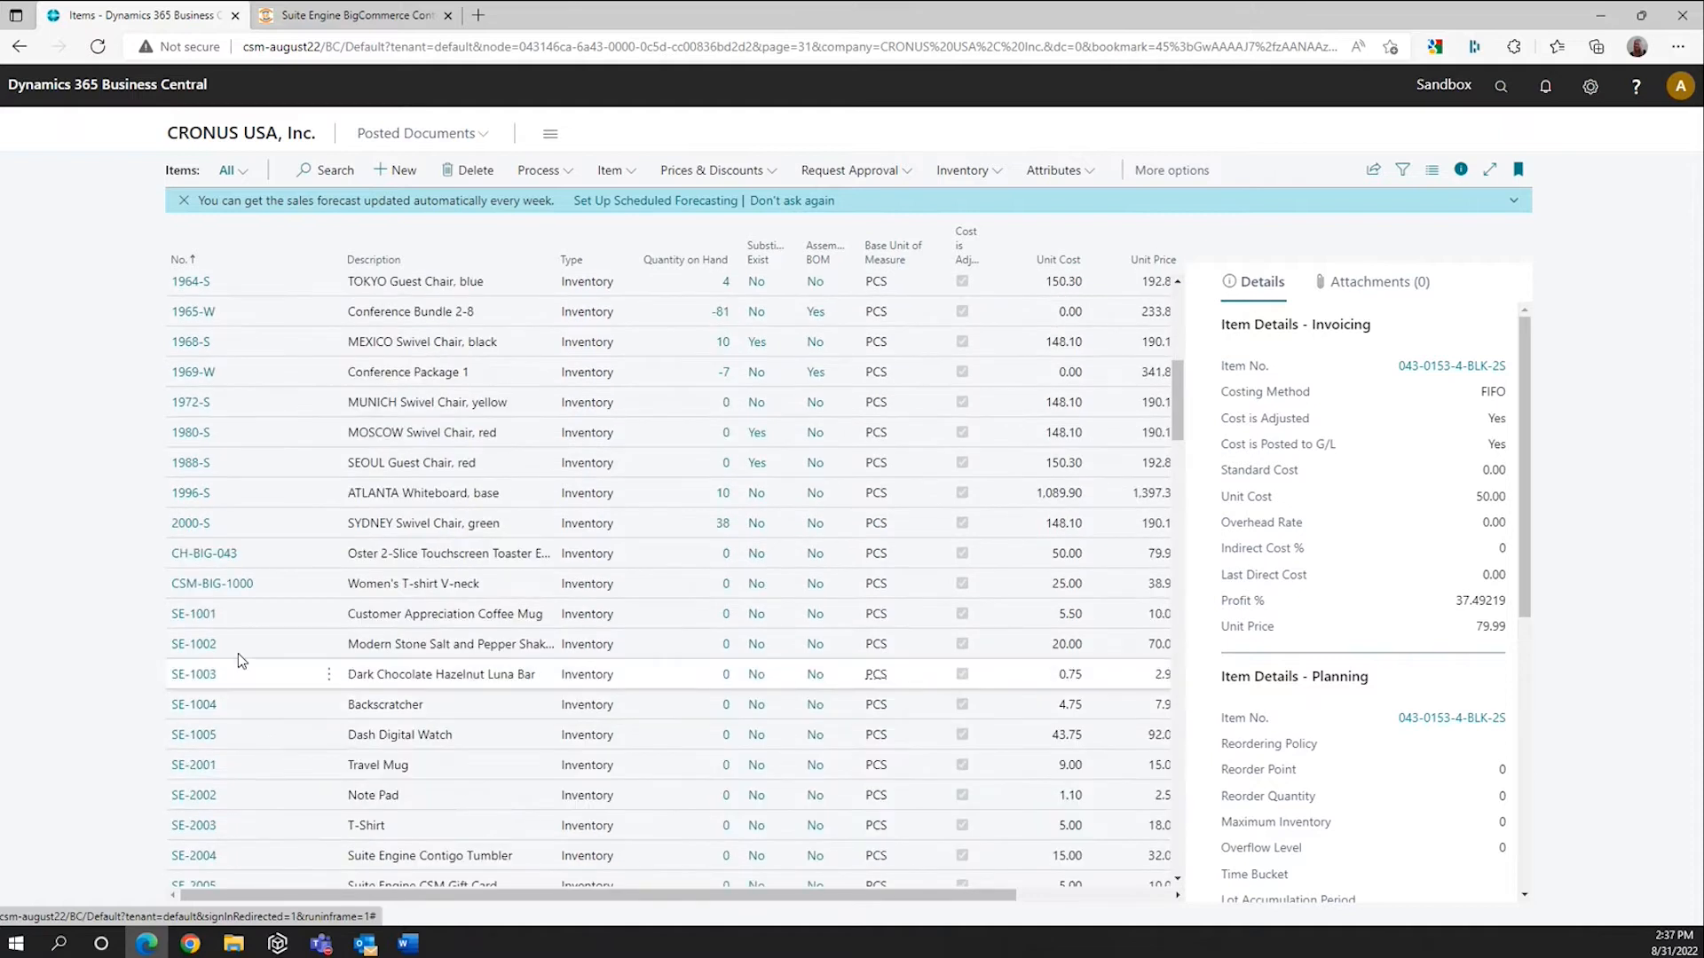
{"action": "left_click", "coordinate": [218, 583]}
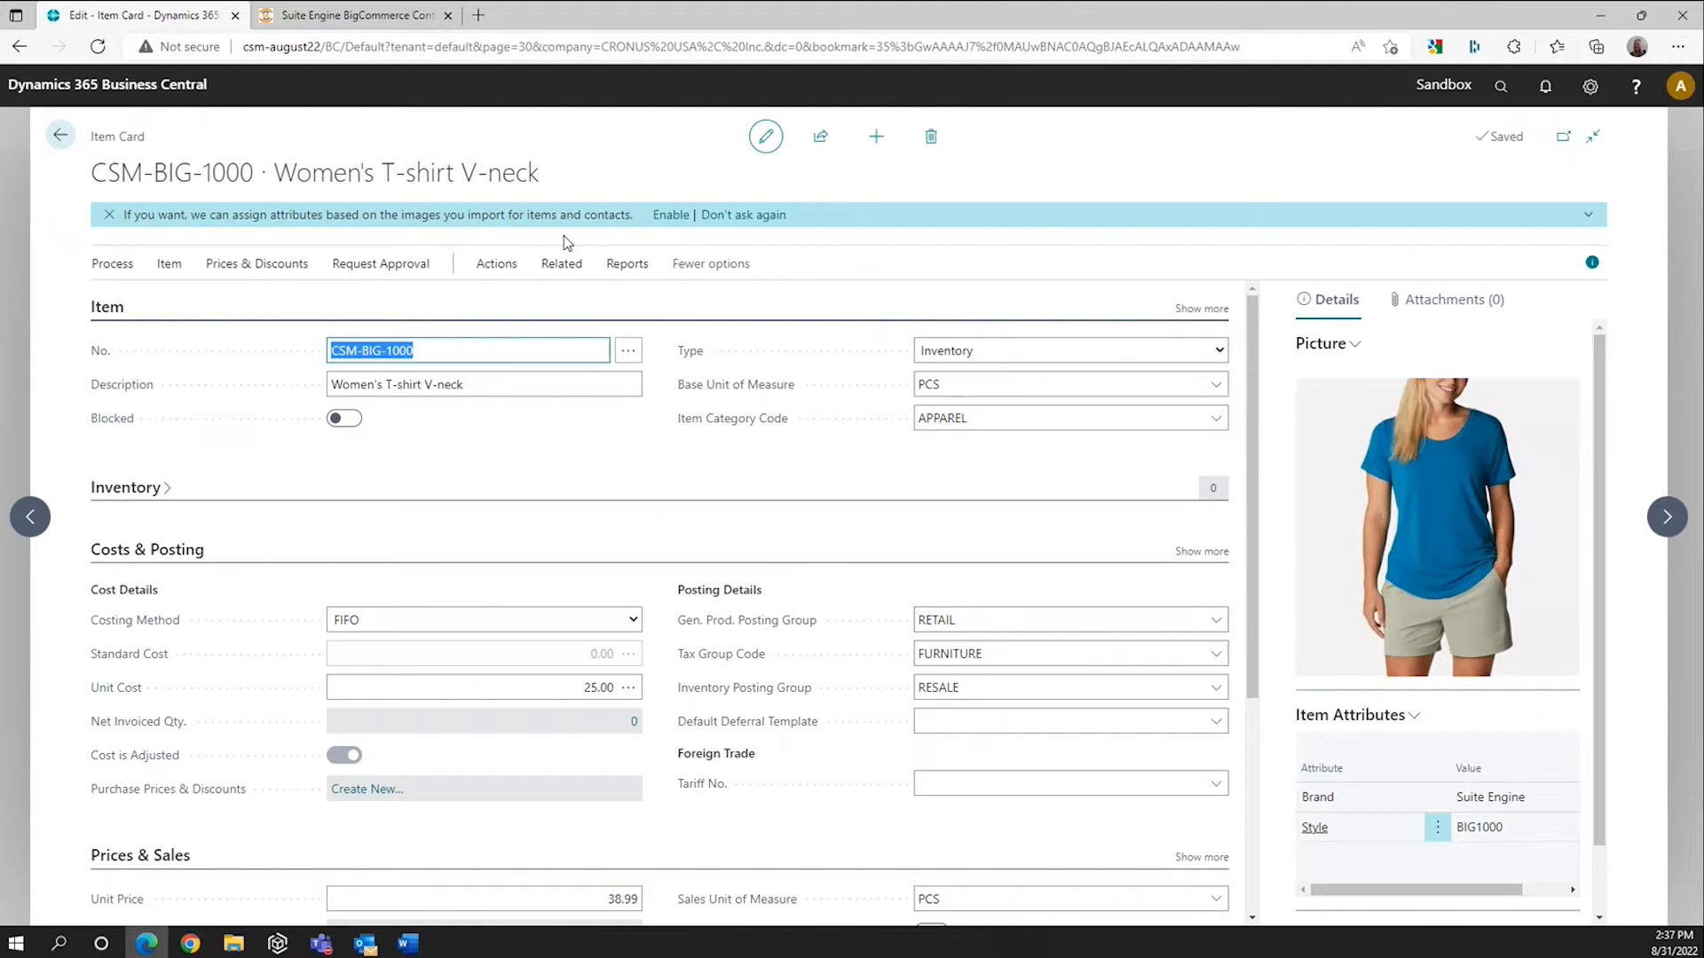
Step: Review the item's Long Description extended text and return to the item card
{"action": "left_click", "coordinate": [561, 264]}
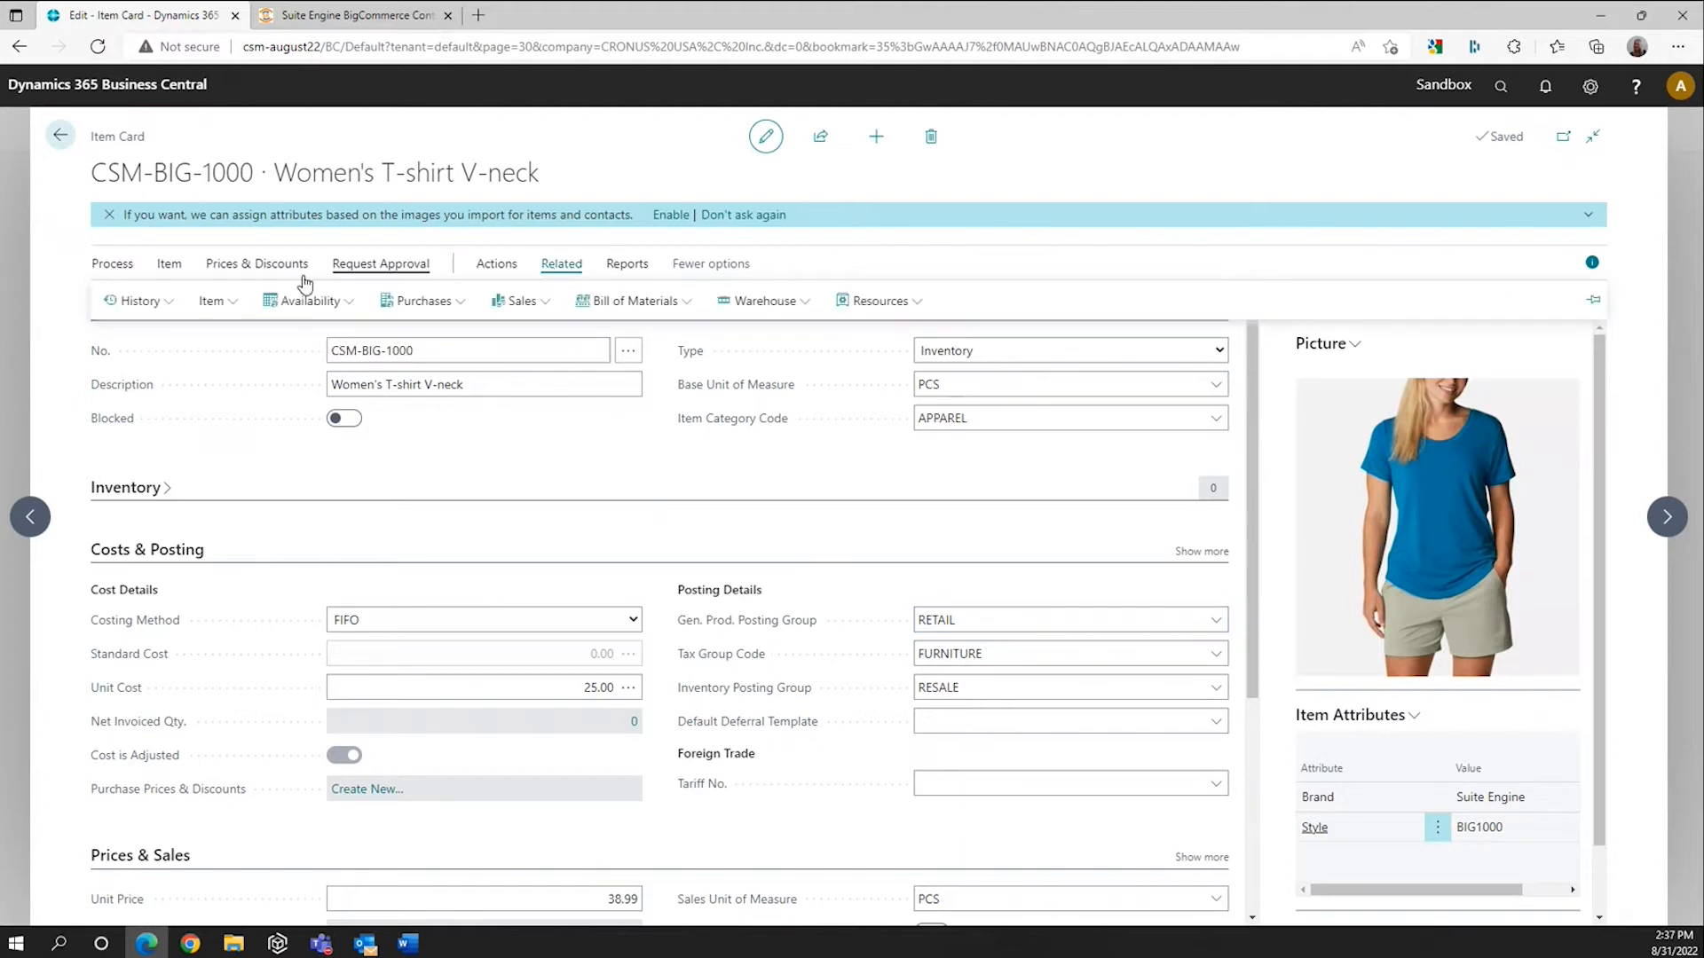
{"action": "left_click", "coordinate": [217, 302]}
{"action": "left_click", "coordinate": [270, 439]}
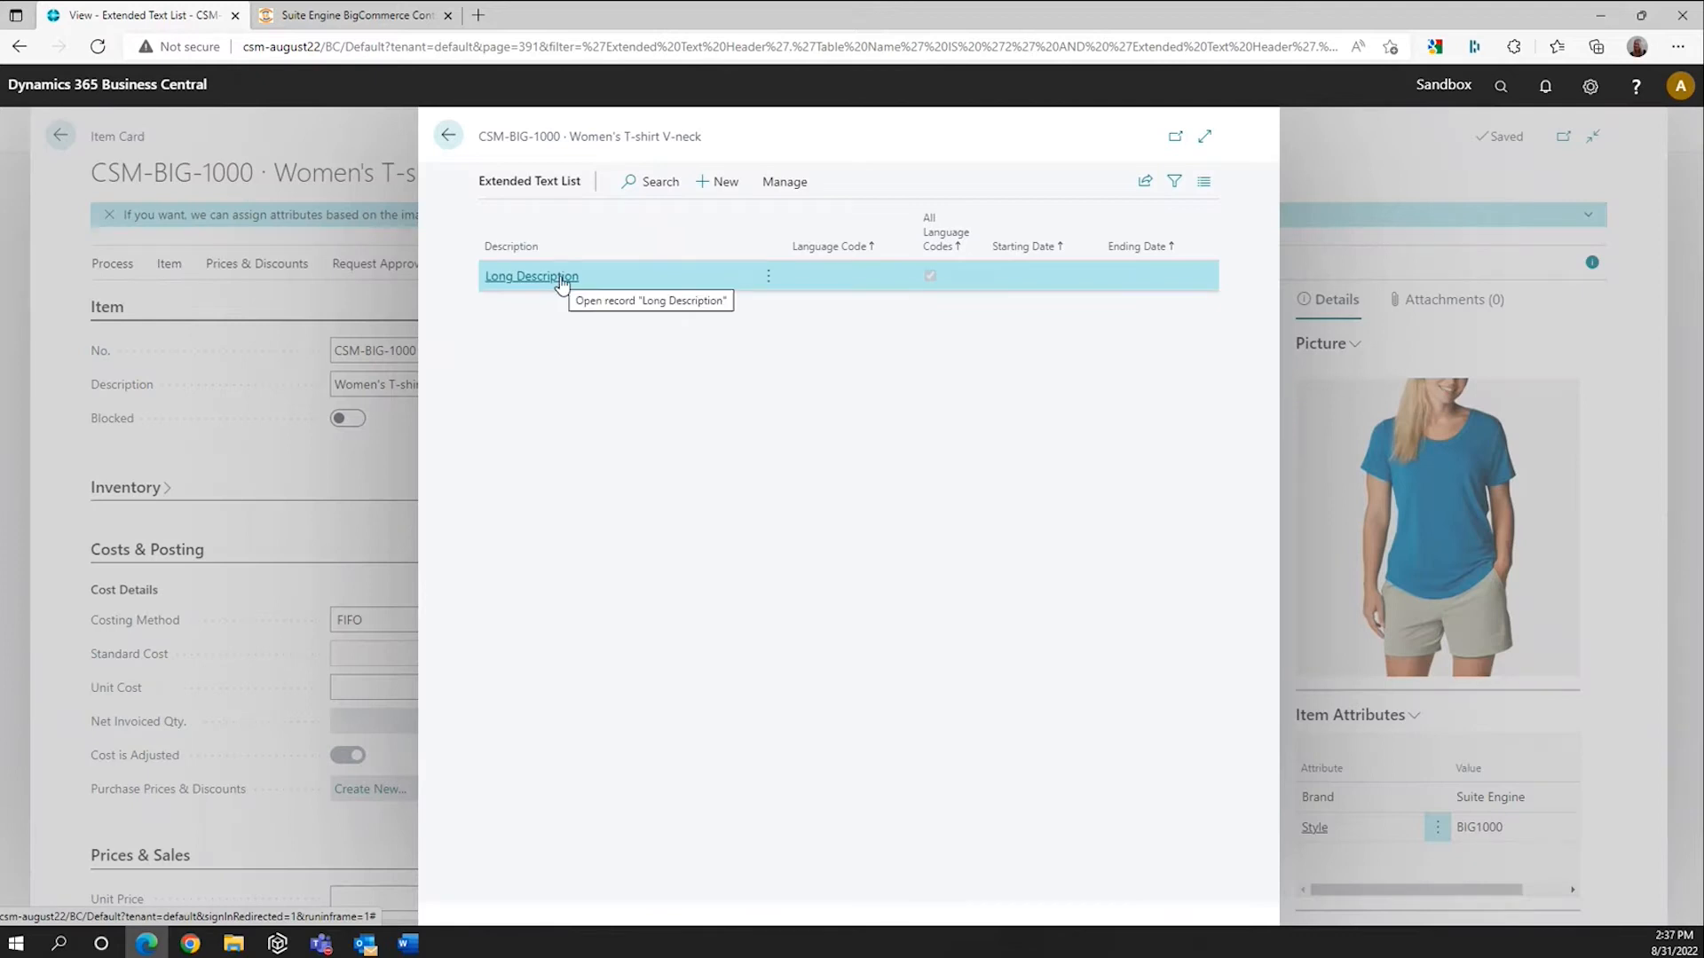
{"action": "left_click", "coordinate": [559, 277]}
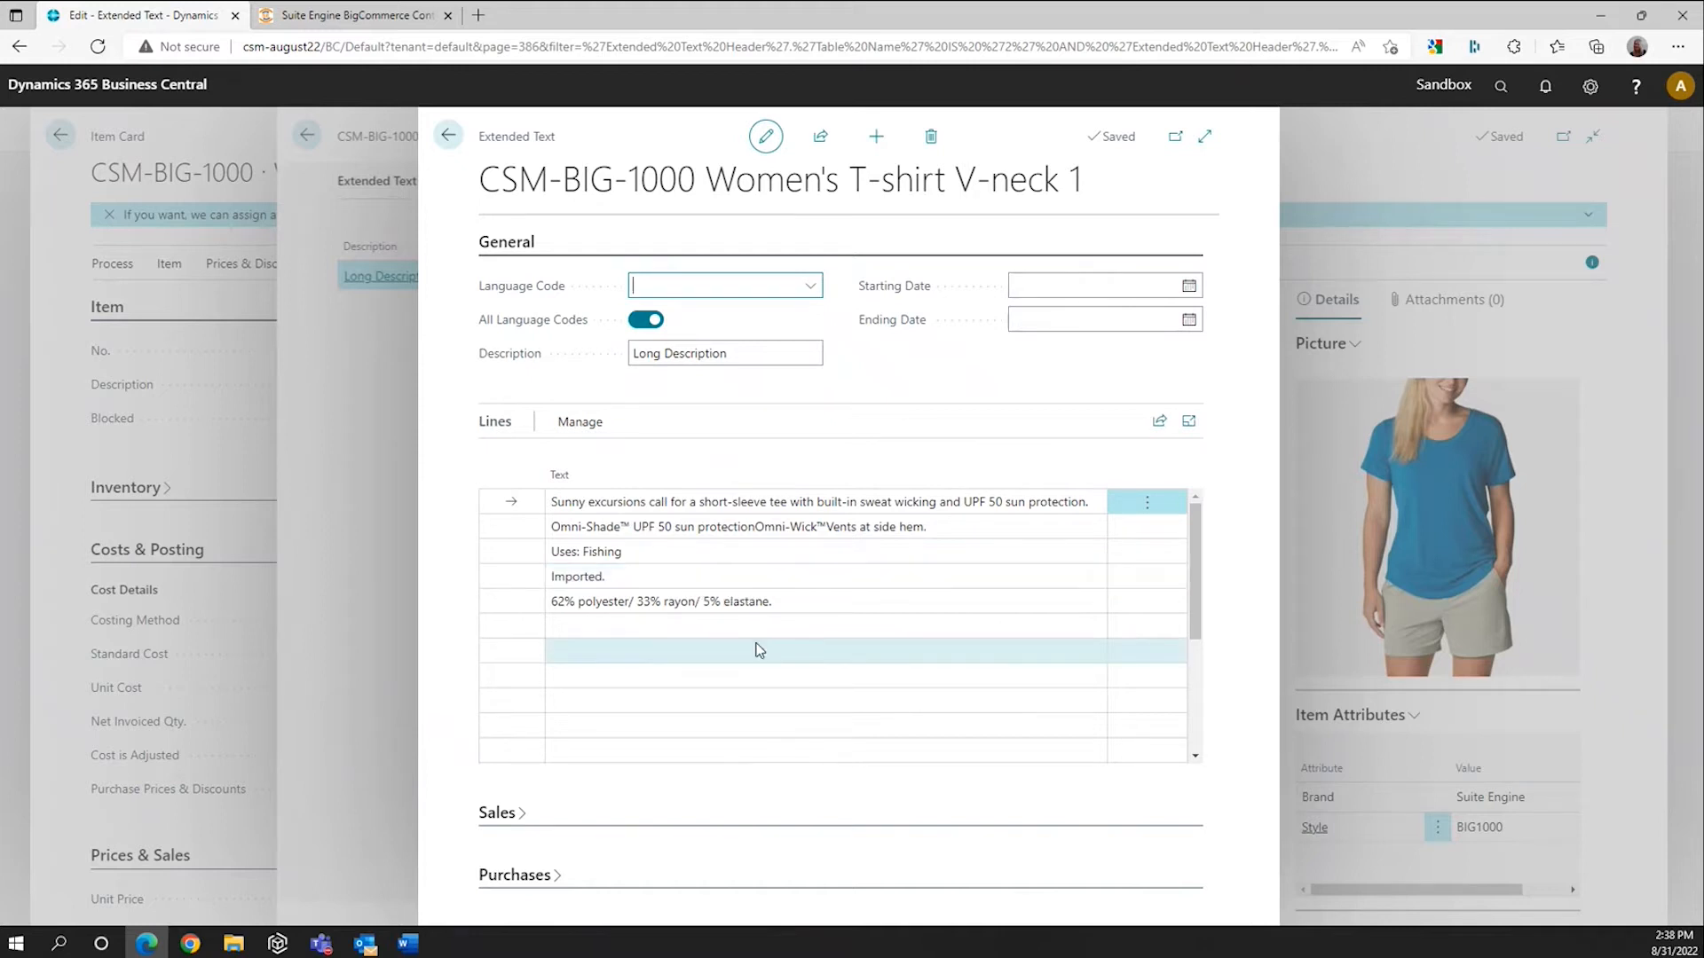
{"action": "left_click", "coordinate": [448, 137]}
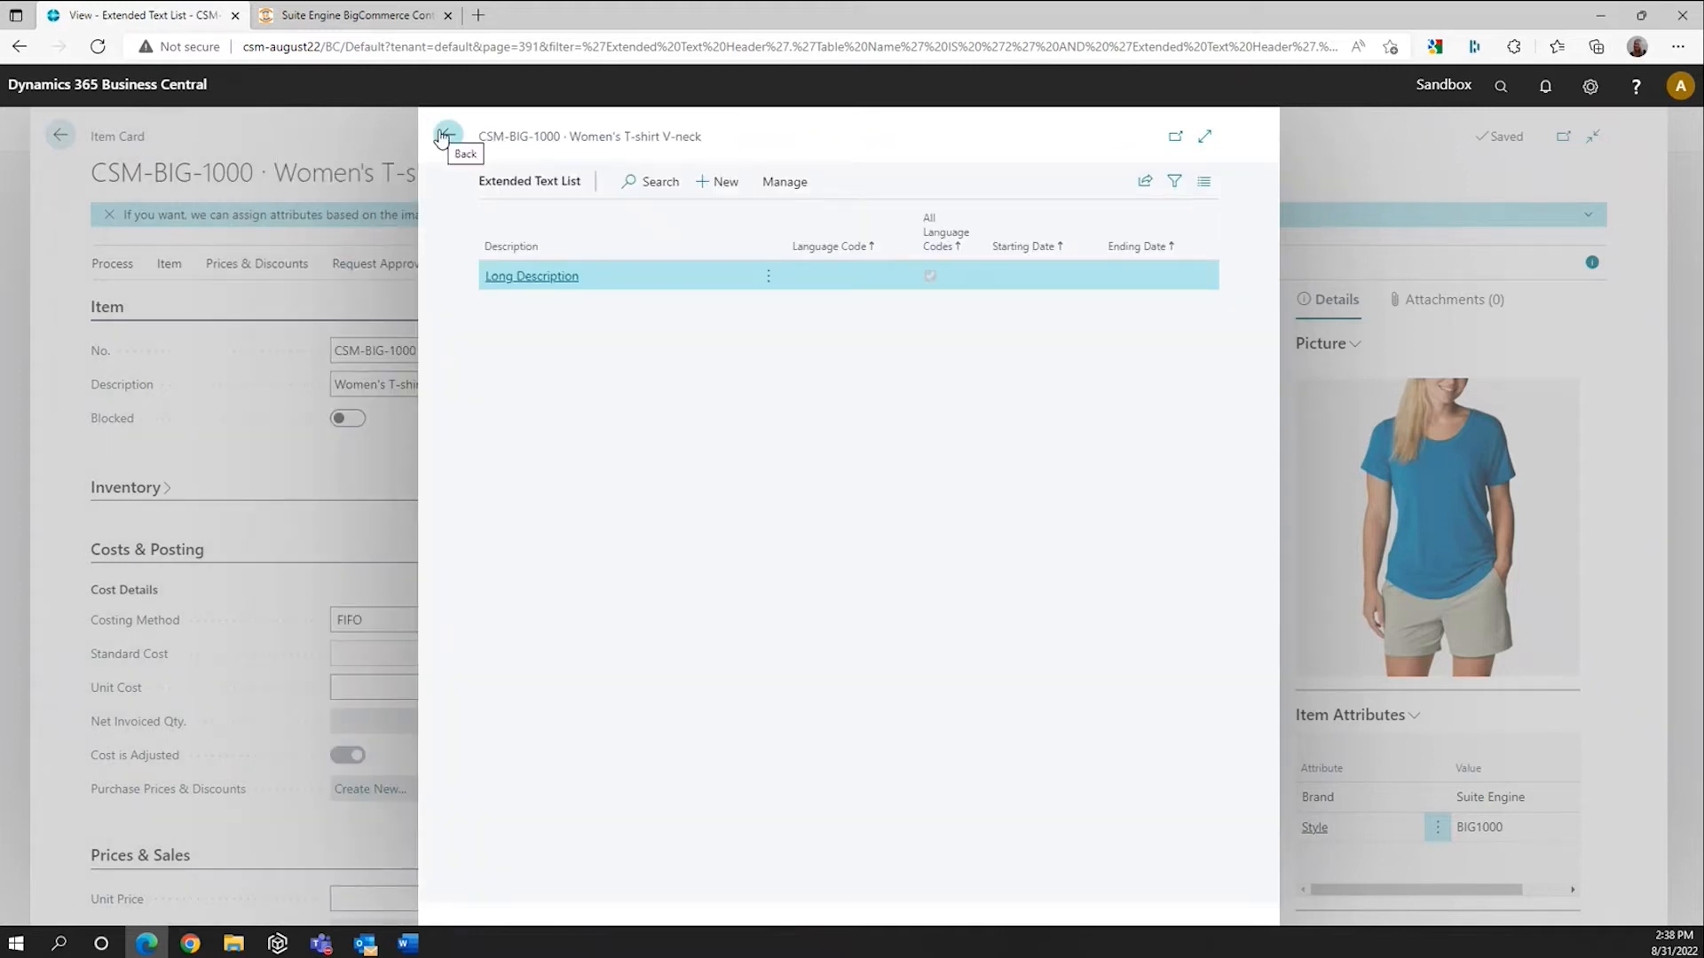
{"action": "left_click", "coordinate": [444, 137]}
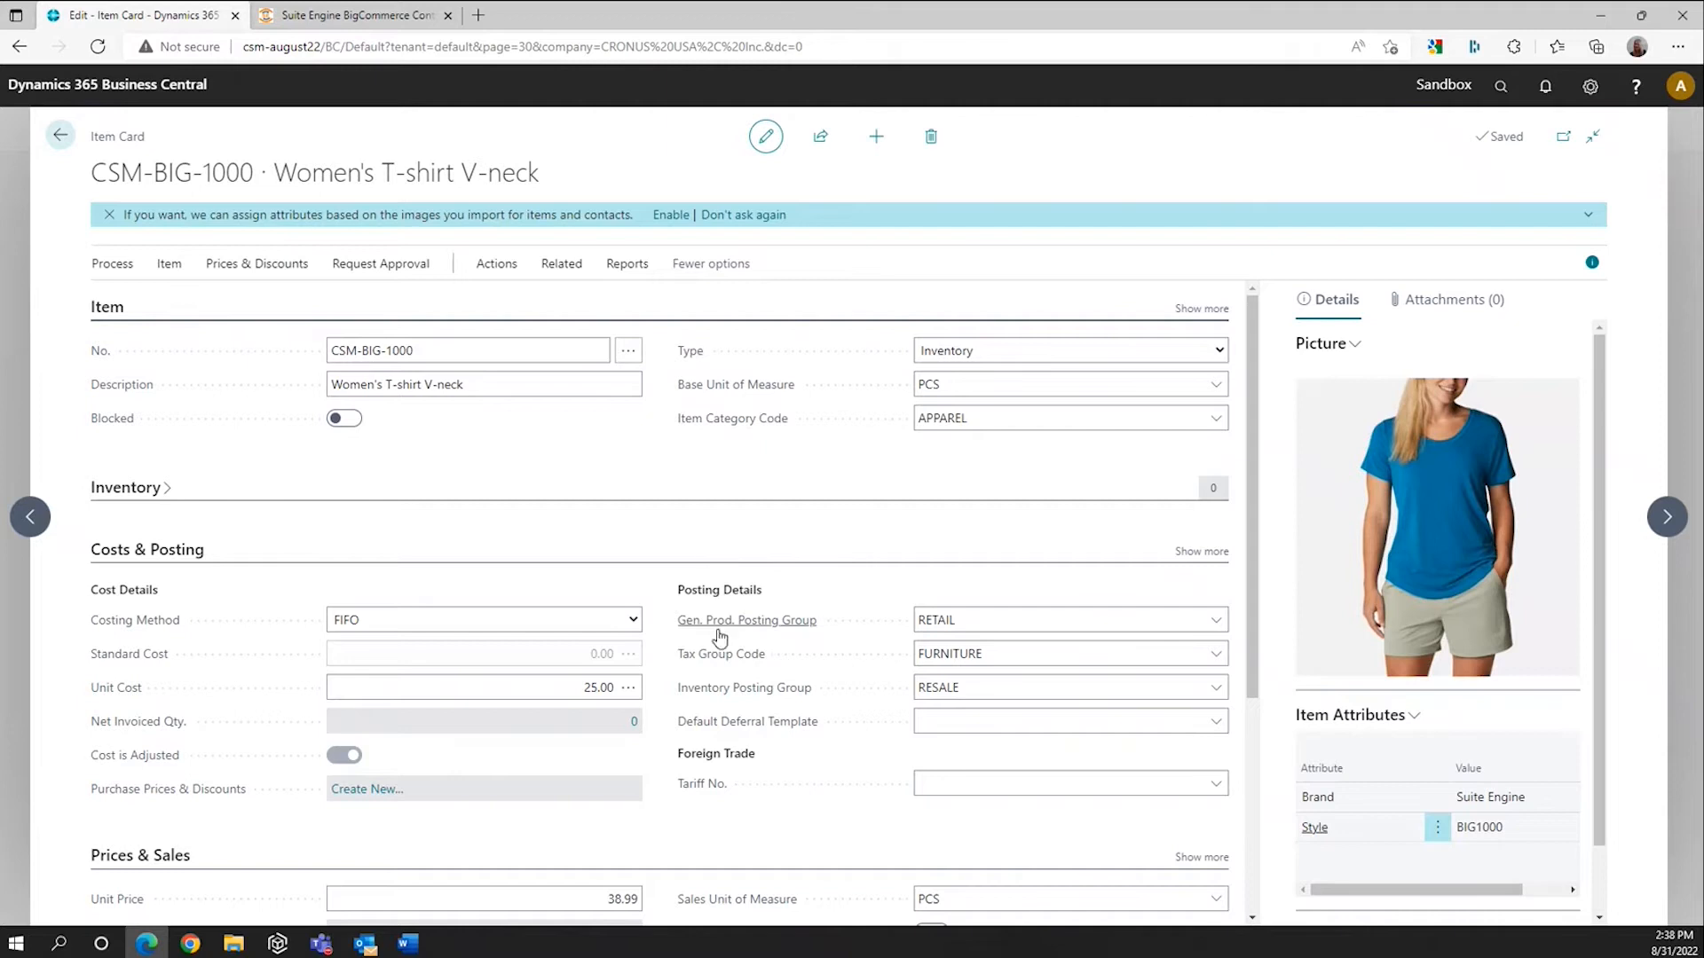
{"action": "left_click", "coordinate": [1008, 710]}
Step: Create an item variation for CSM-BIG-1000 from the WOMENTSHIRT template and open it for viewing
{"action": "left_click", "coordinate": [511, 277]}
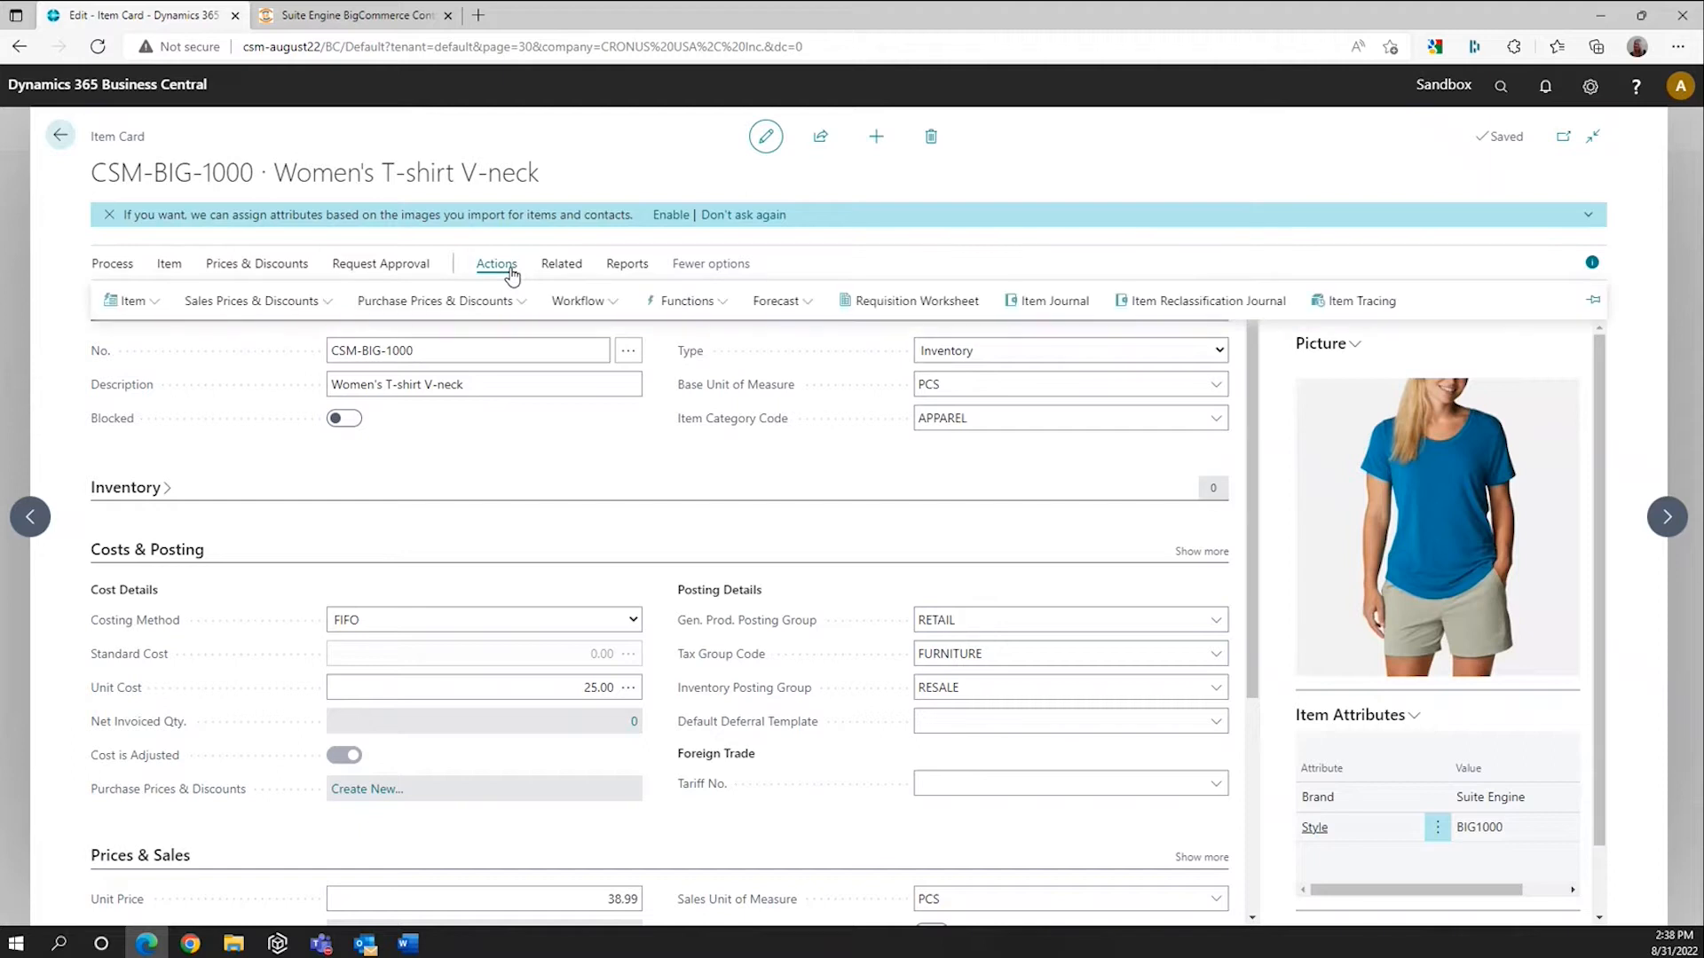
{"action": "left_click", "coordinate": [700, 307]}
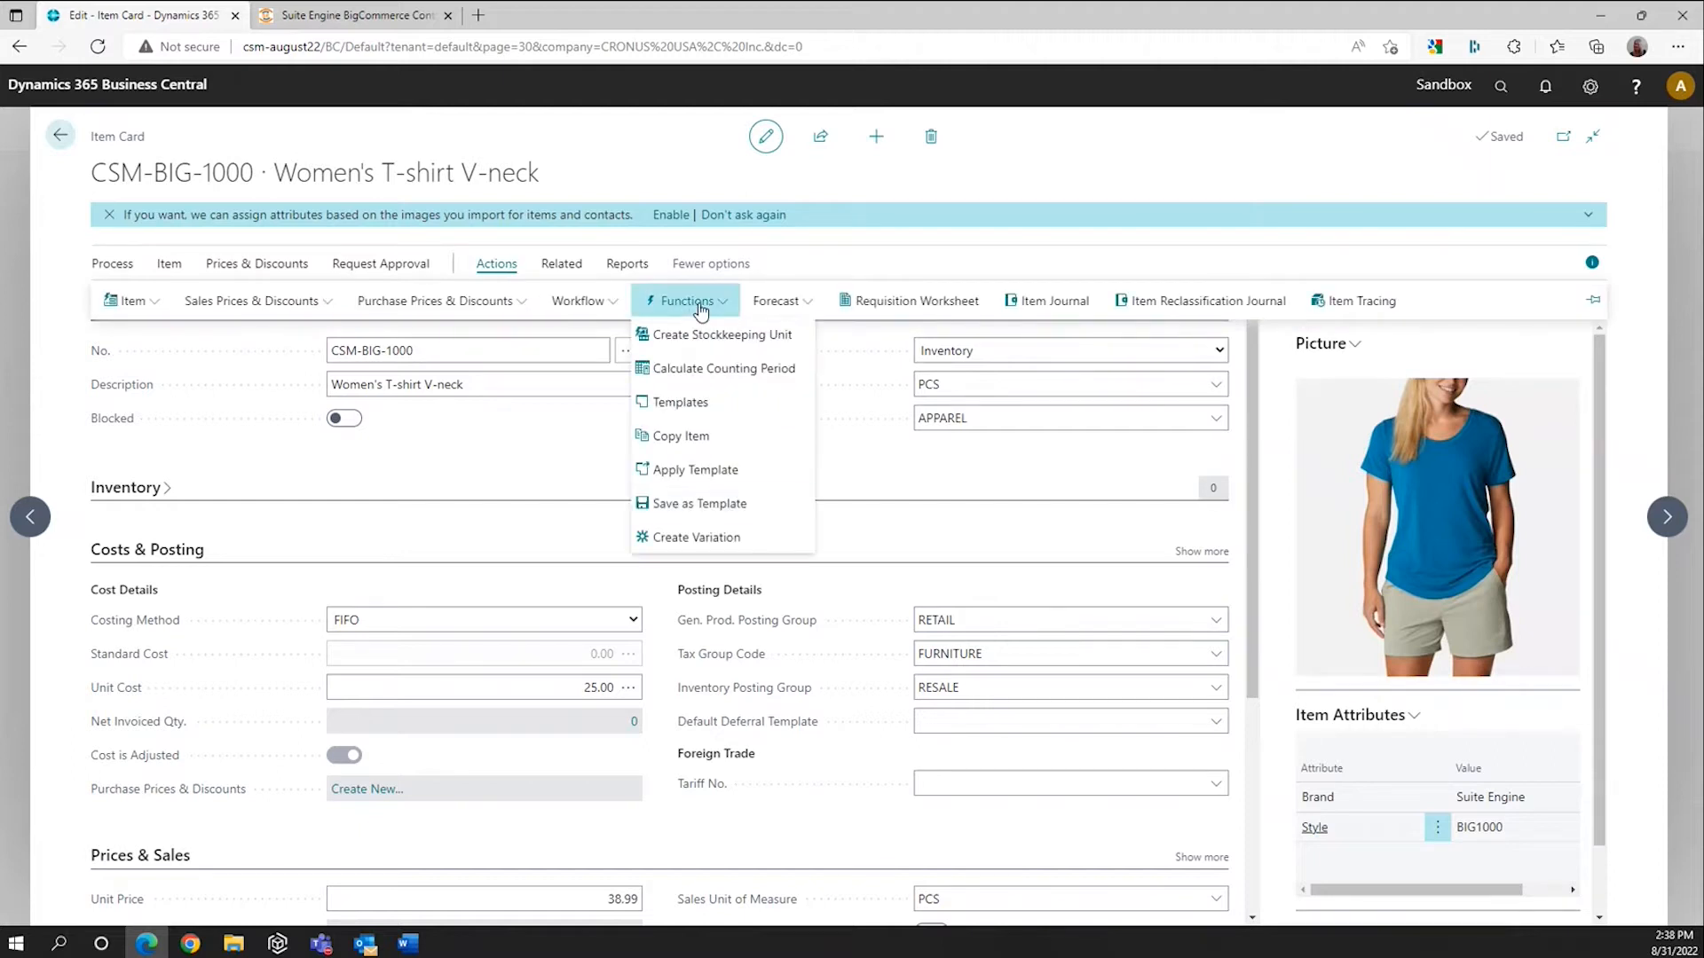
{"action": "left_click", "coordinate": [726, 539]}
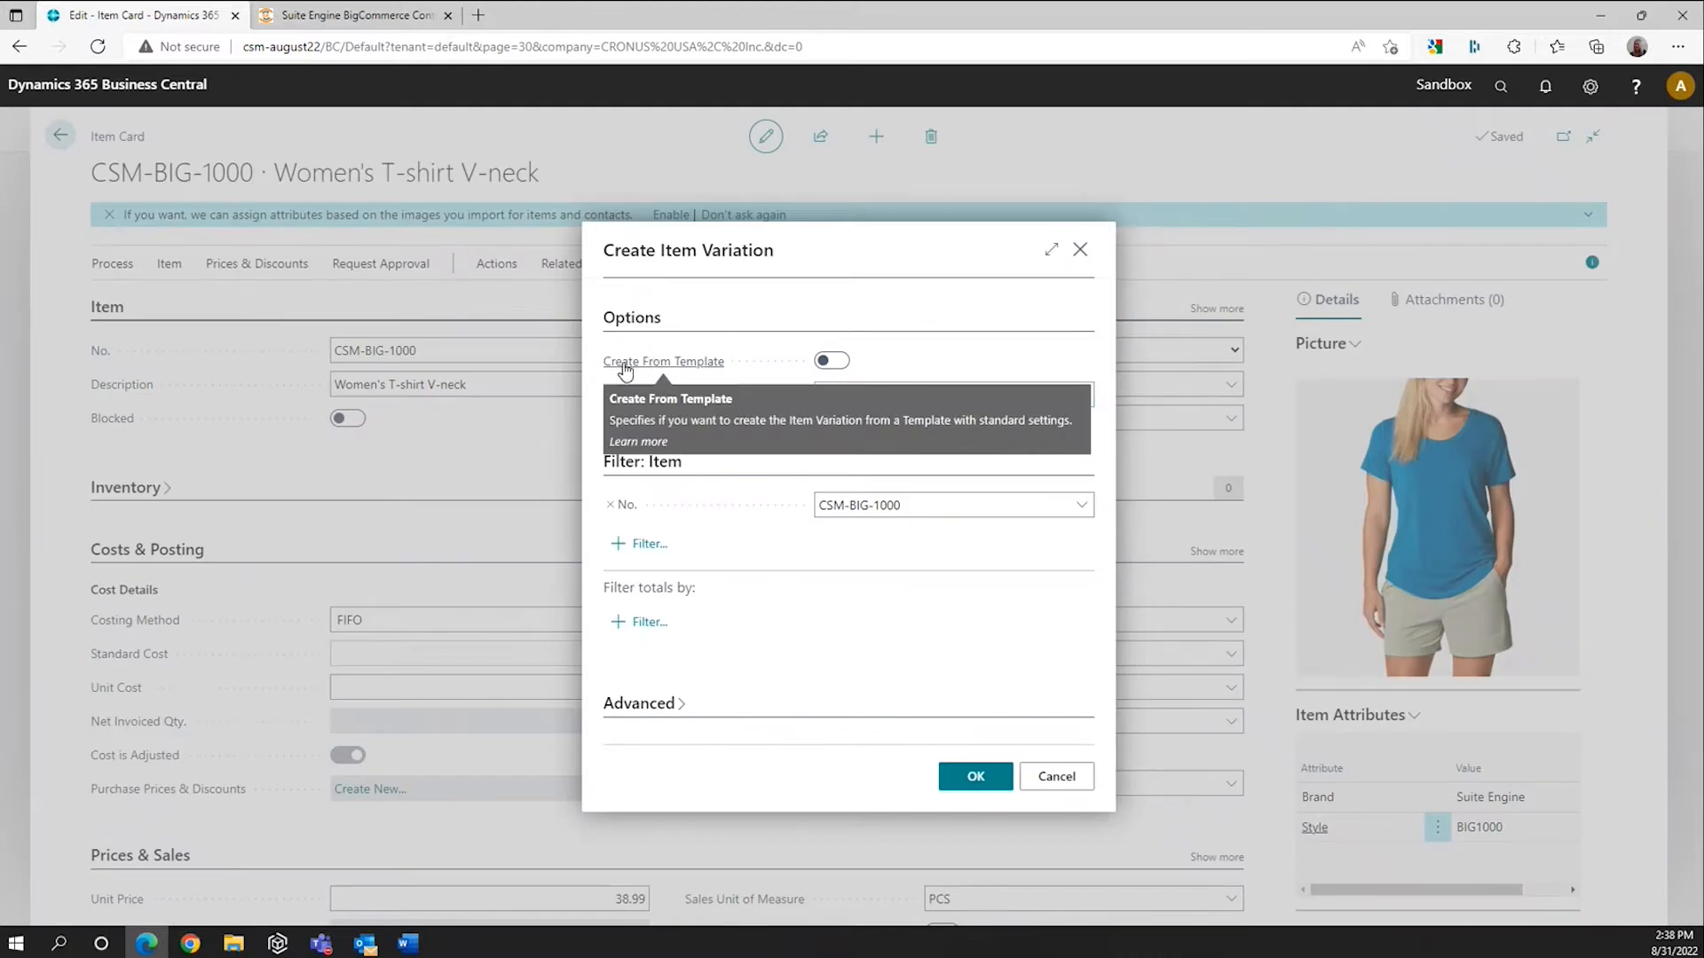
{"action": "left_click", "coordinate": [839, 366]}
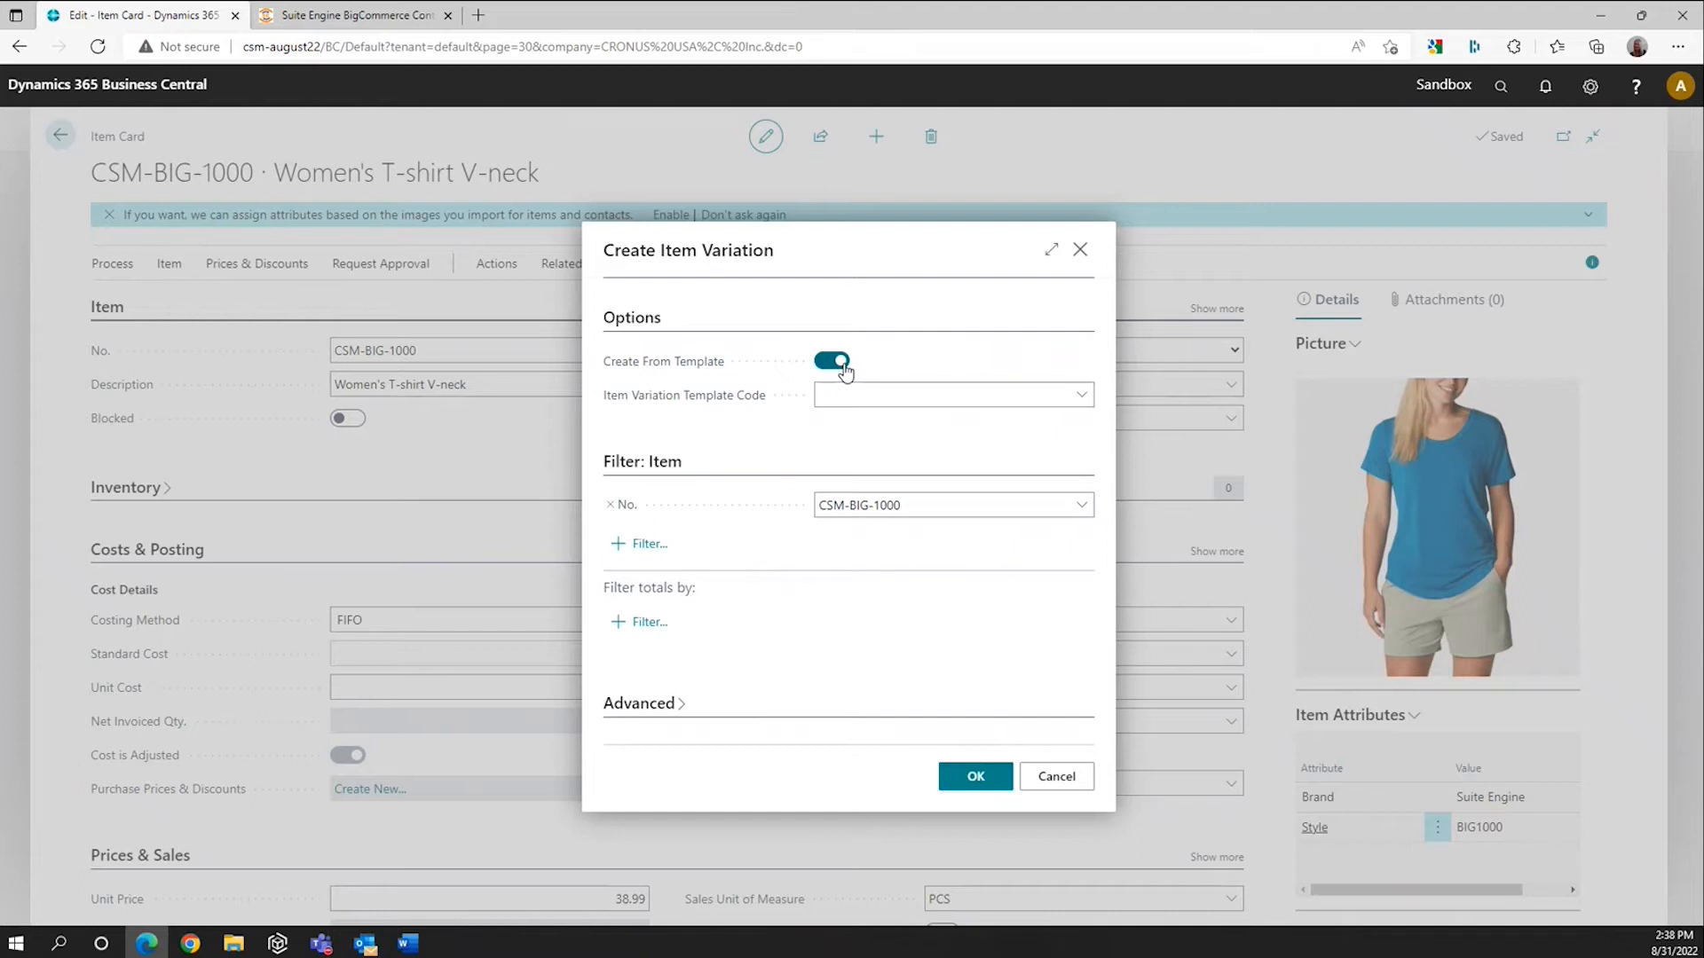
{"action": "left_click", "coordinate": [1079, 396]}
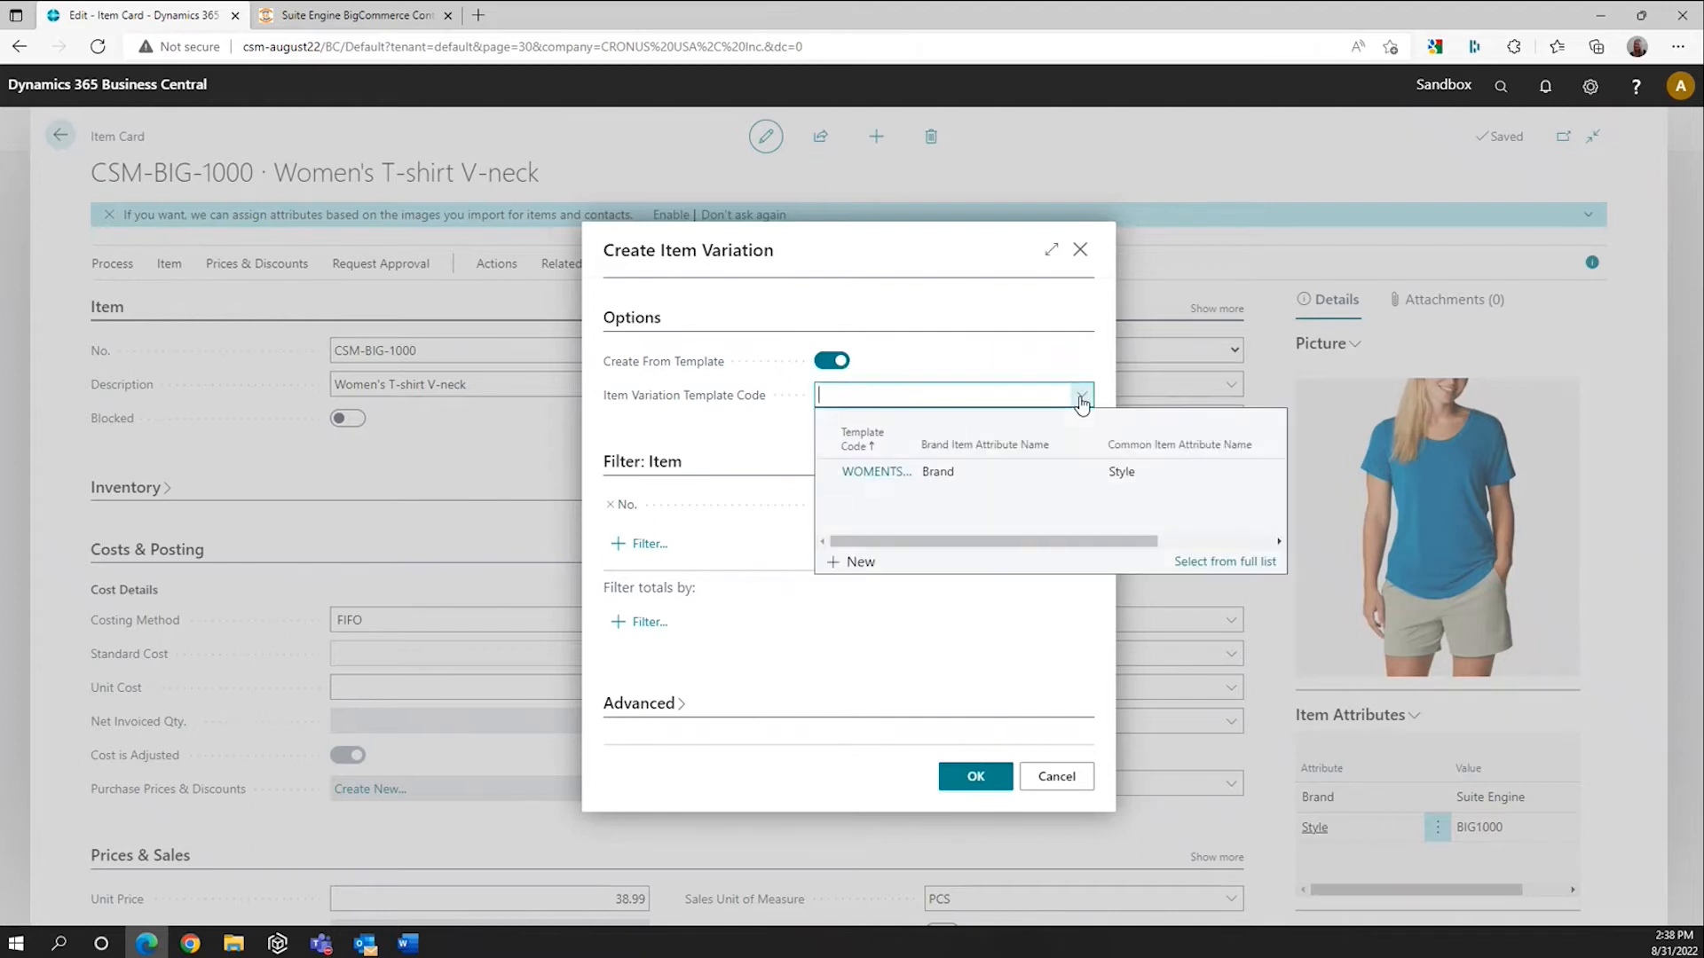
{"action": "left_click", "coordinate": [875, 470]}
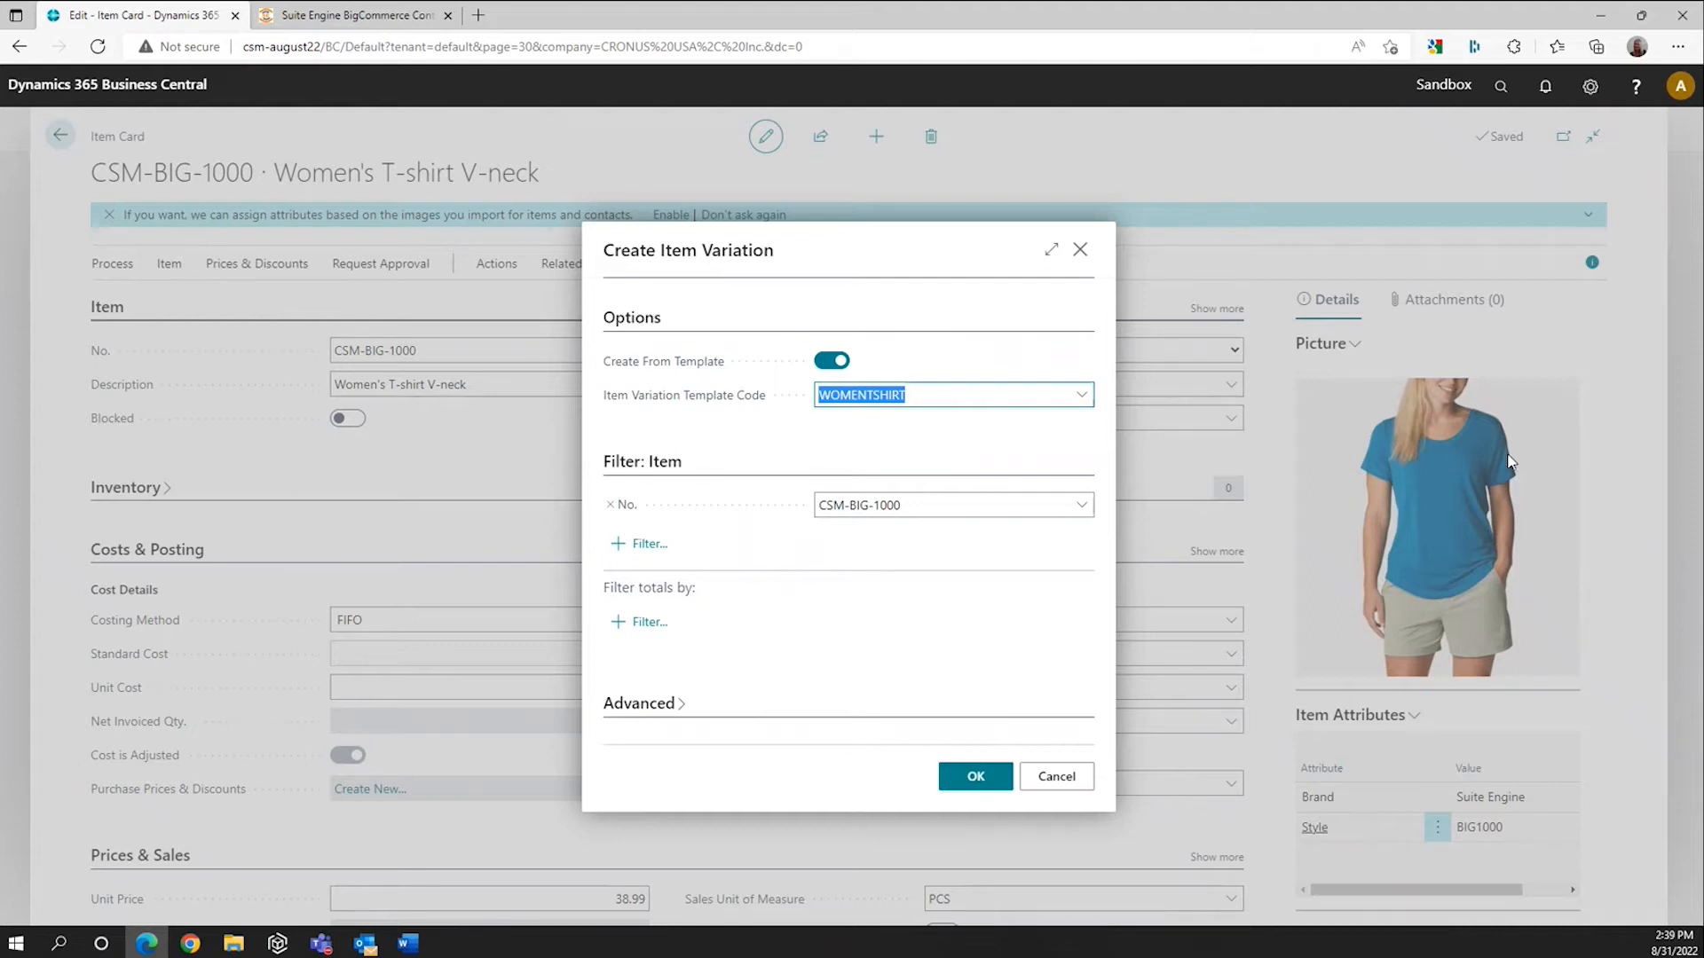
{"action": "left_click", "coordinate": [976, 776]}
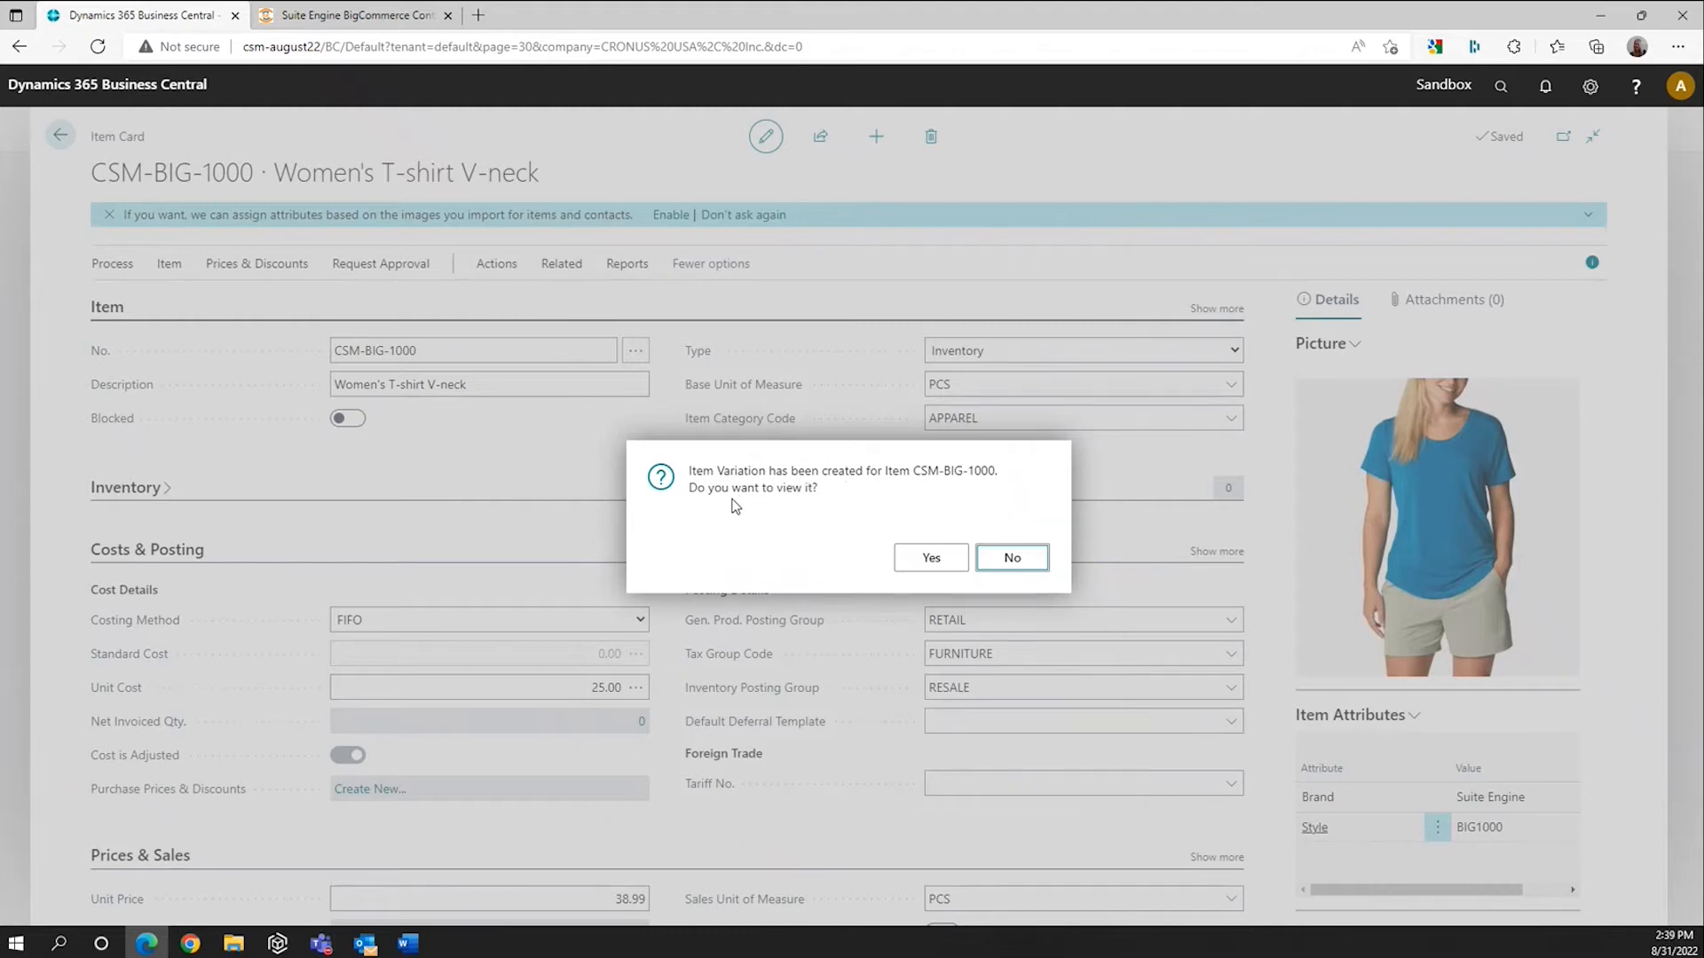
{"action": "left_click", "coordinate": [938, 564]}
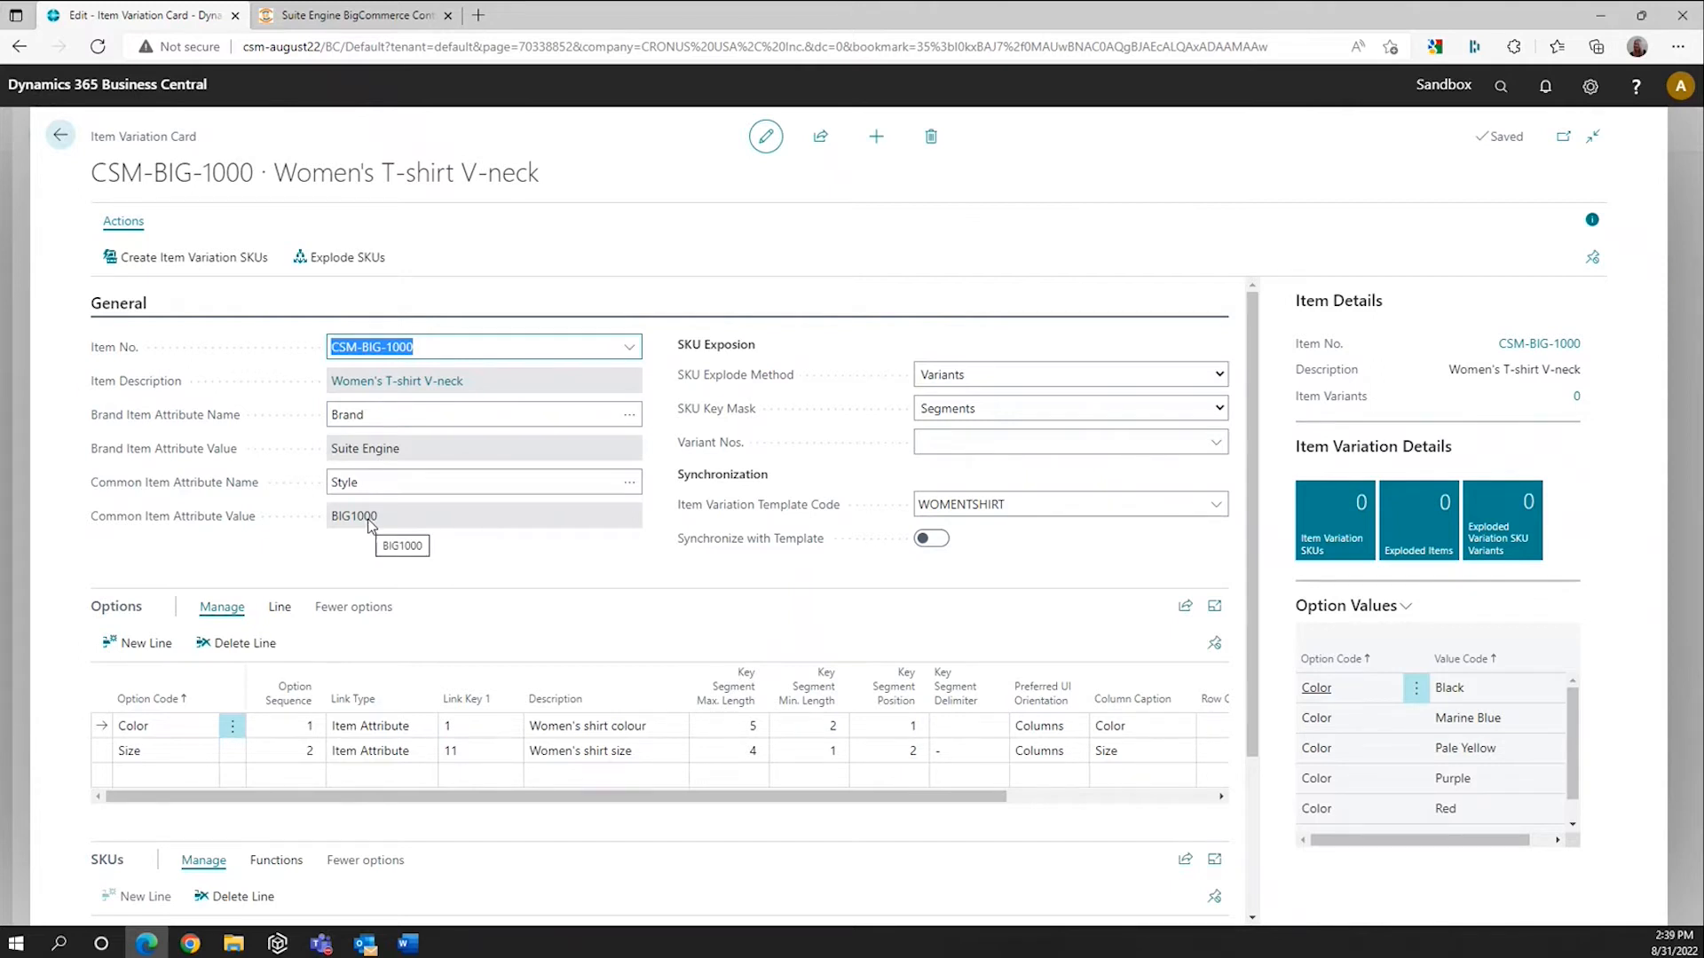
Step: Examine the option values defined for the Color and Size options of the item variation
{"action": "left_click", "coordinate": [166, 729]}
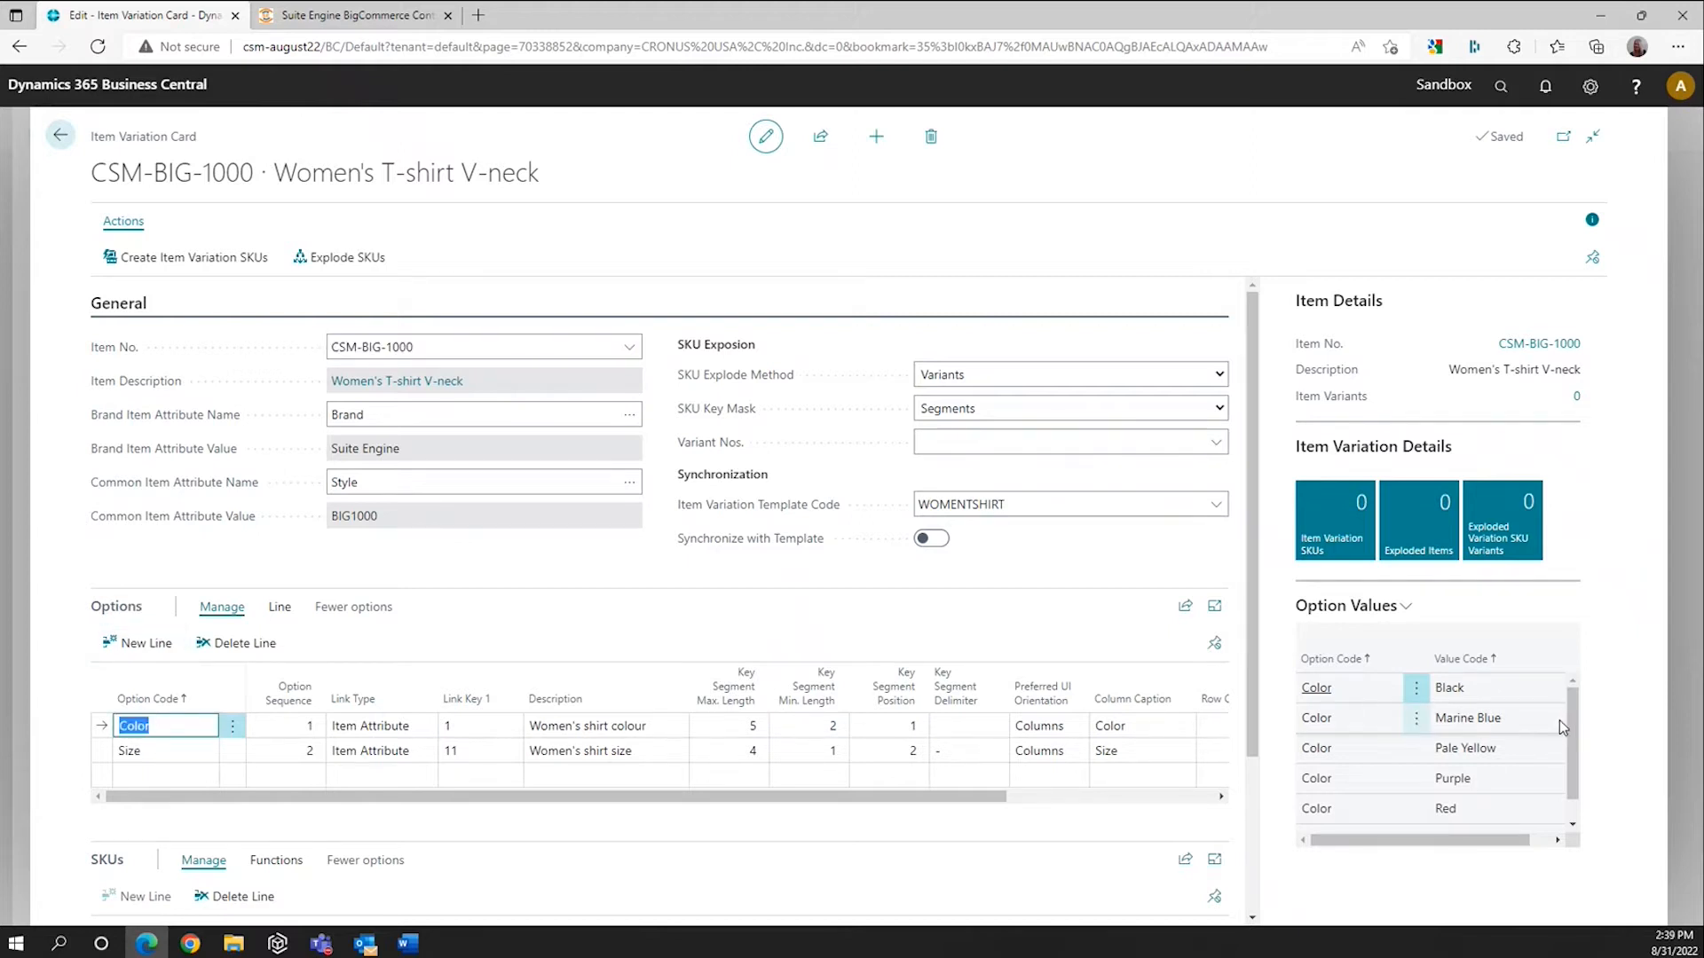
{"action": "left_click_drag", "start_coordinate": [1574, 730], "coordinate": [1588, 770]}
{"action": "left_click", "coordinate": [171, 752]}
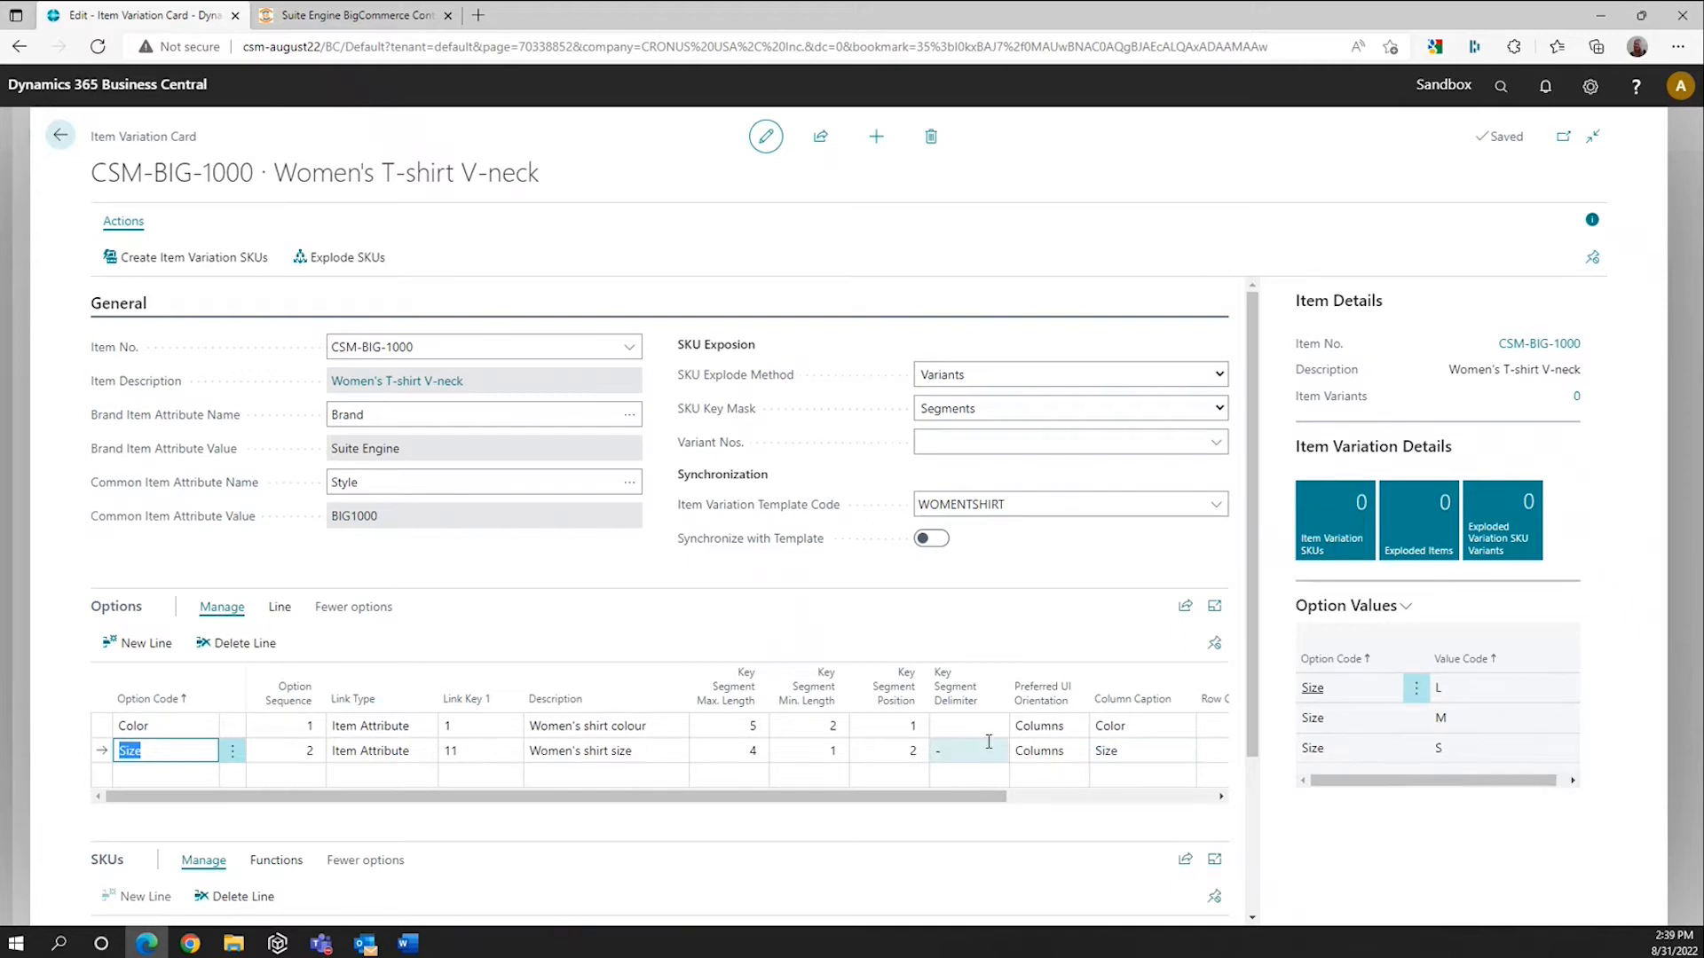
Step: Open the option card of the Color option and check the industry values of its colors
{"action": "left_click", "coordinate": [180, 725]}
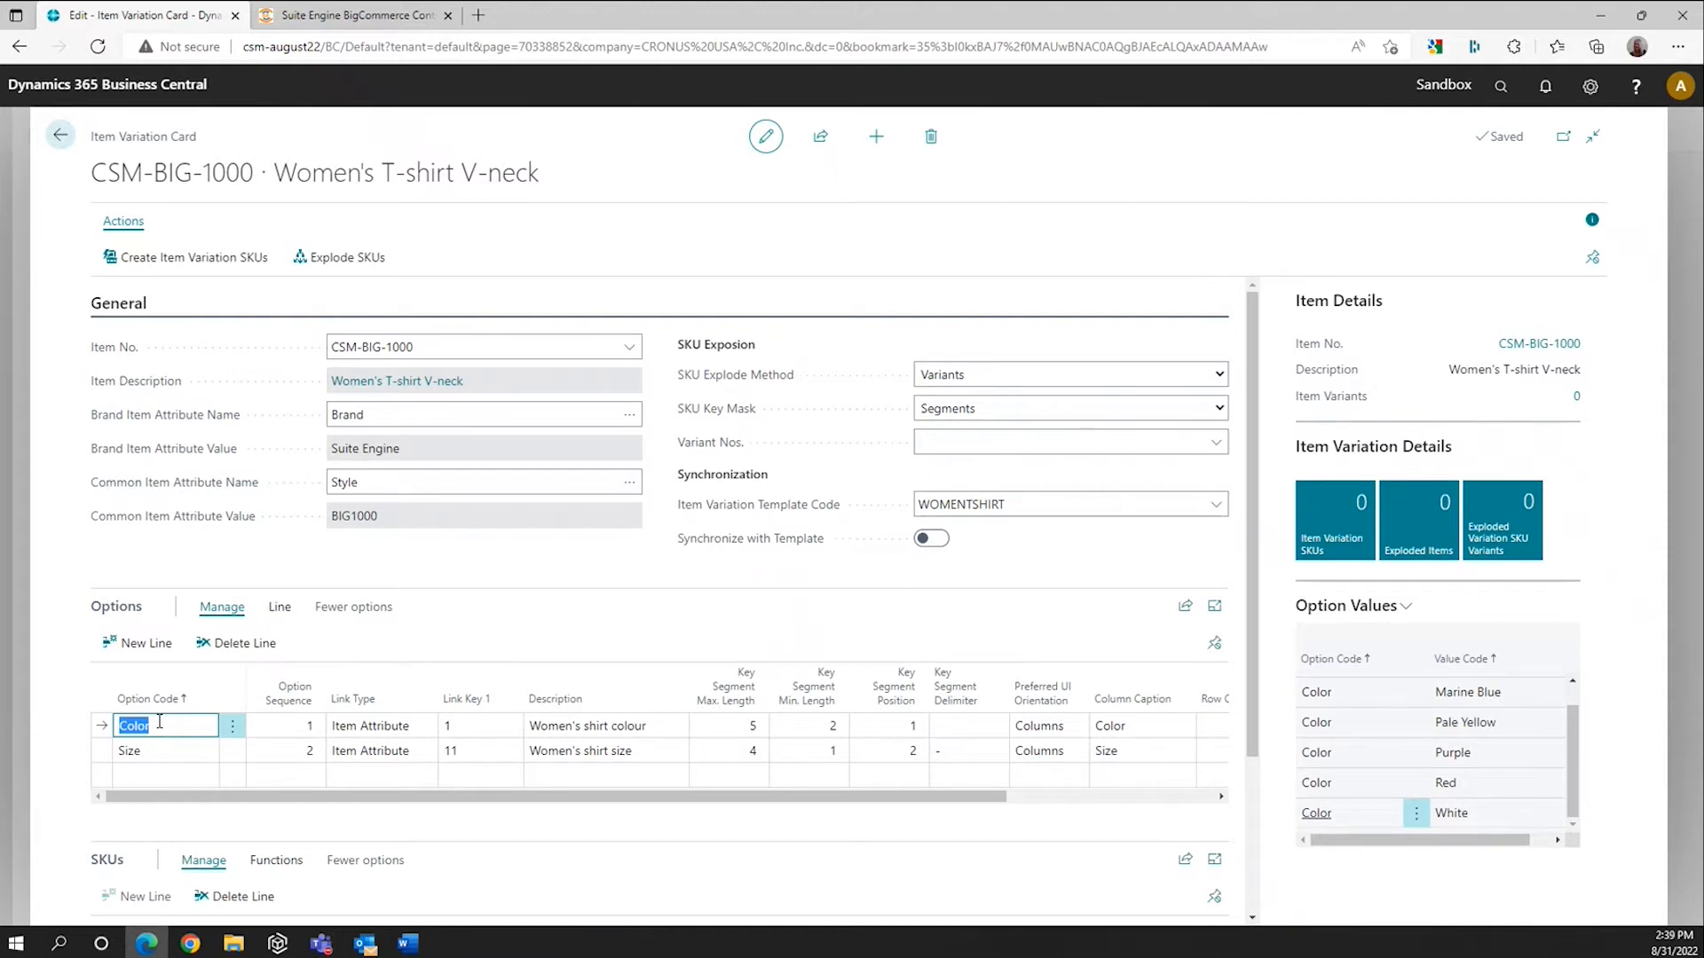
{"action": "left_click", "coordinate": [279, 608]}
{"action": "left_click", "coordinate": [175, 647]}
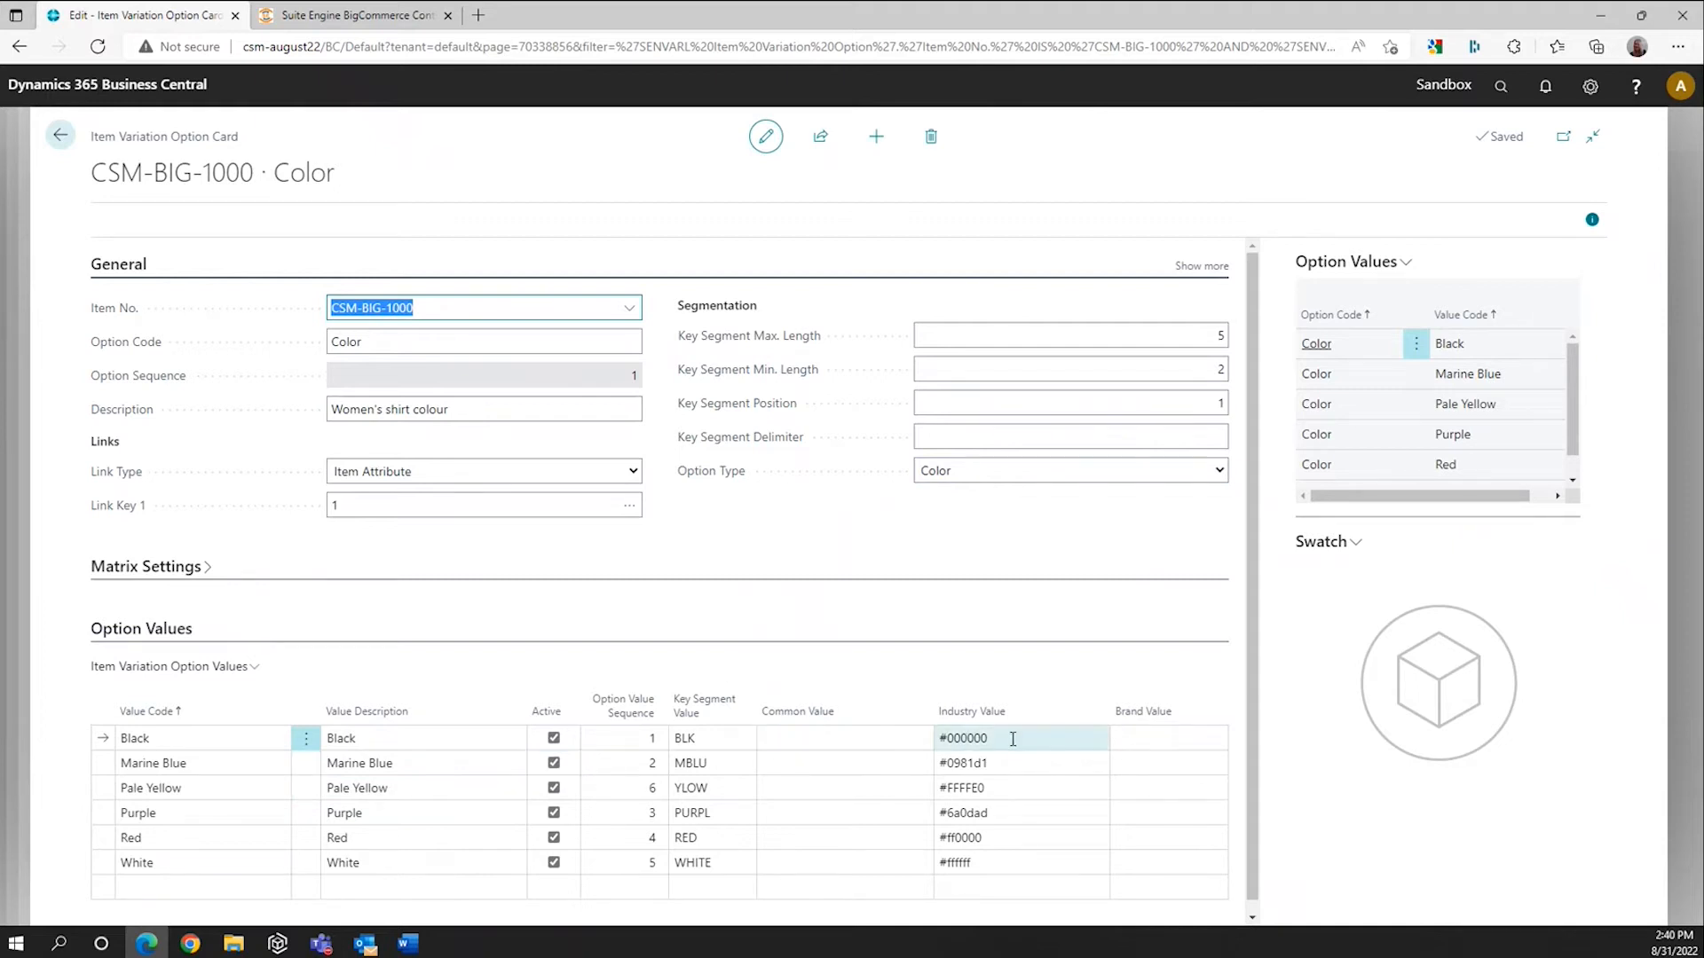
{"action": "mouse_move", "coordinate": [1012, 714]}
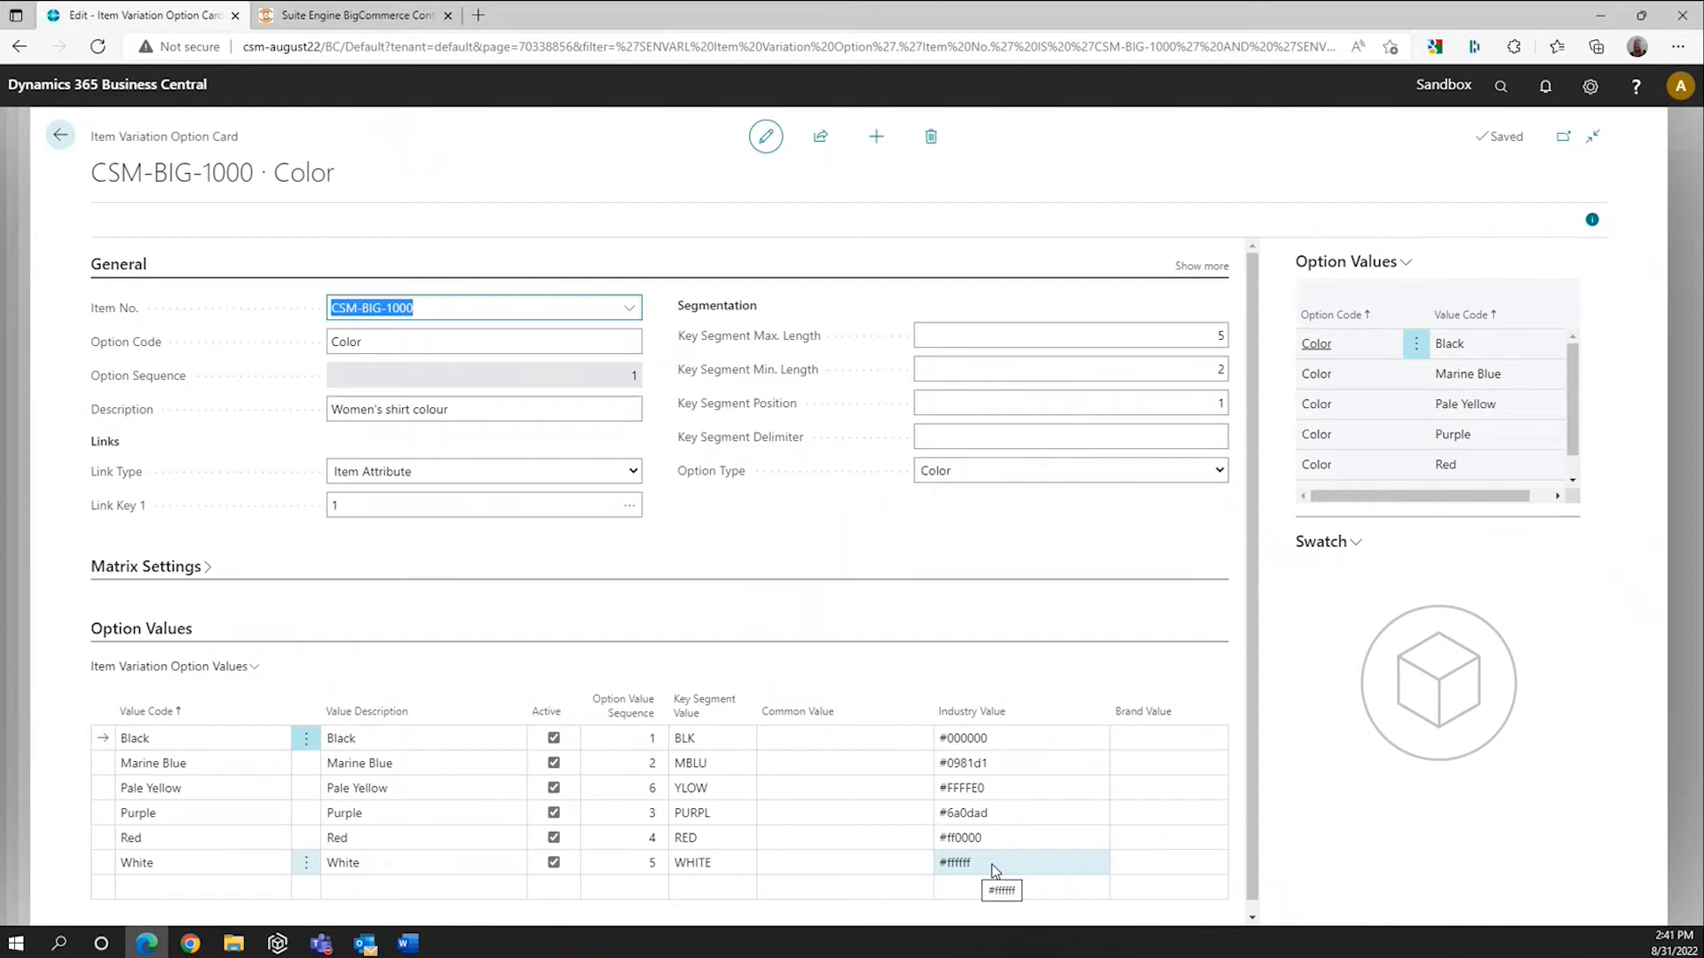
Step: Inspect the swatches of the Marine Blue, Pale Yellow, Purple and Red option values, then return to the item variation card
{"action": "left_click", "coordinate": [711, 738]}
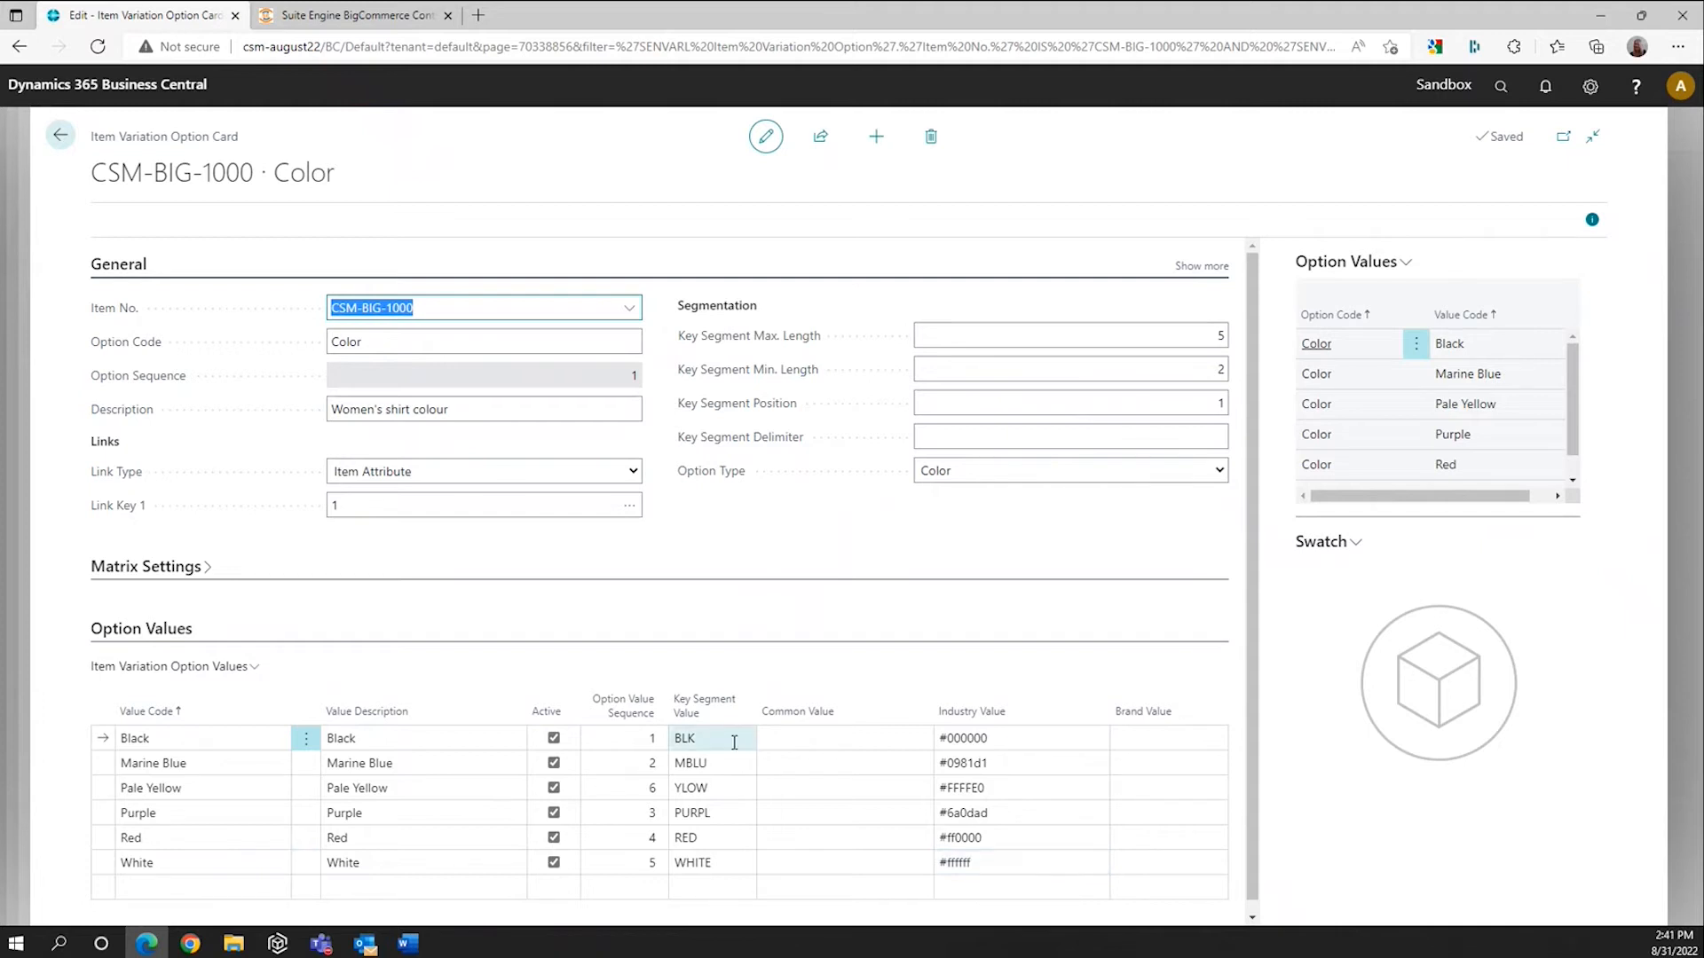
{"action": "key", "text": "Down"}
{"action": "key", "text": "Down"}
{"action": "key", "text": "Down"}
{"action": "key", "text": "Up"}
{"action": "key", "text": "Up"}
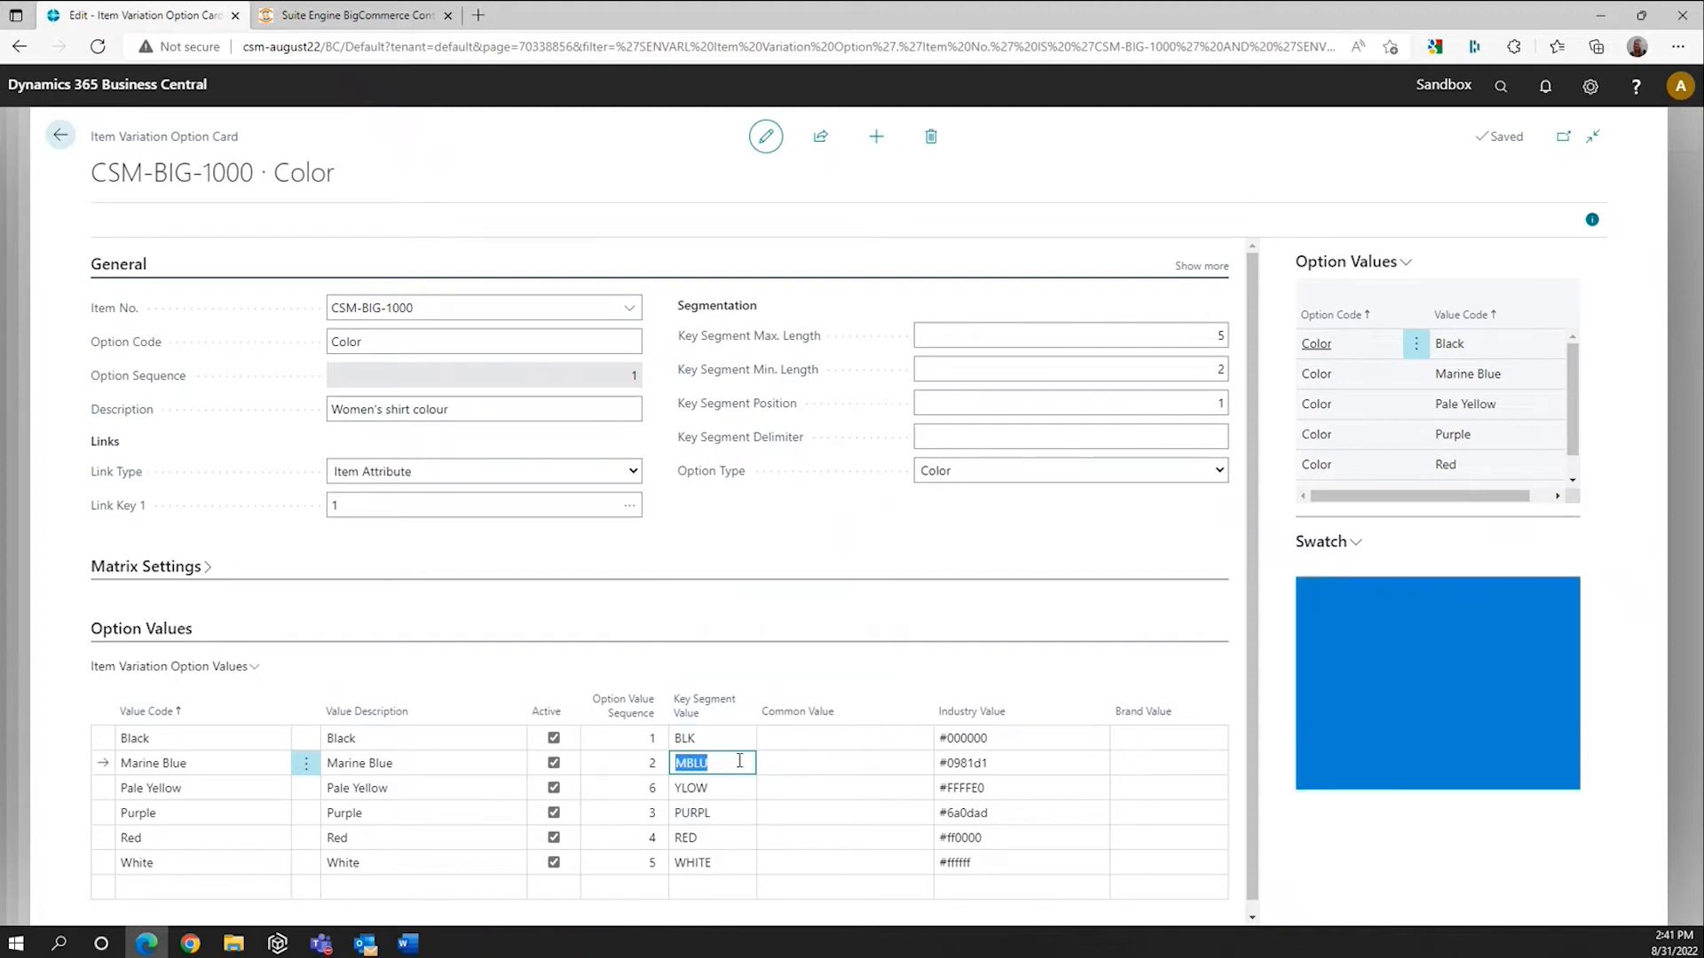
{"action": "left_click", "coordinate": [737, 796]}
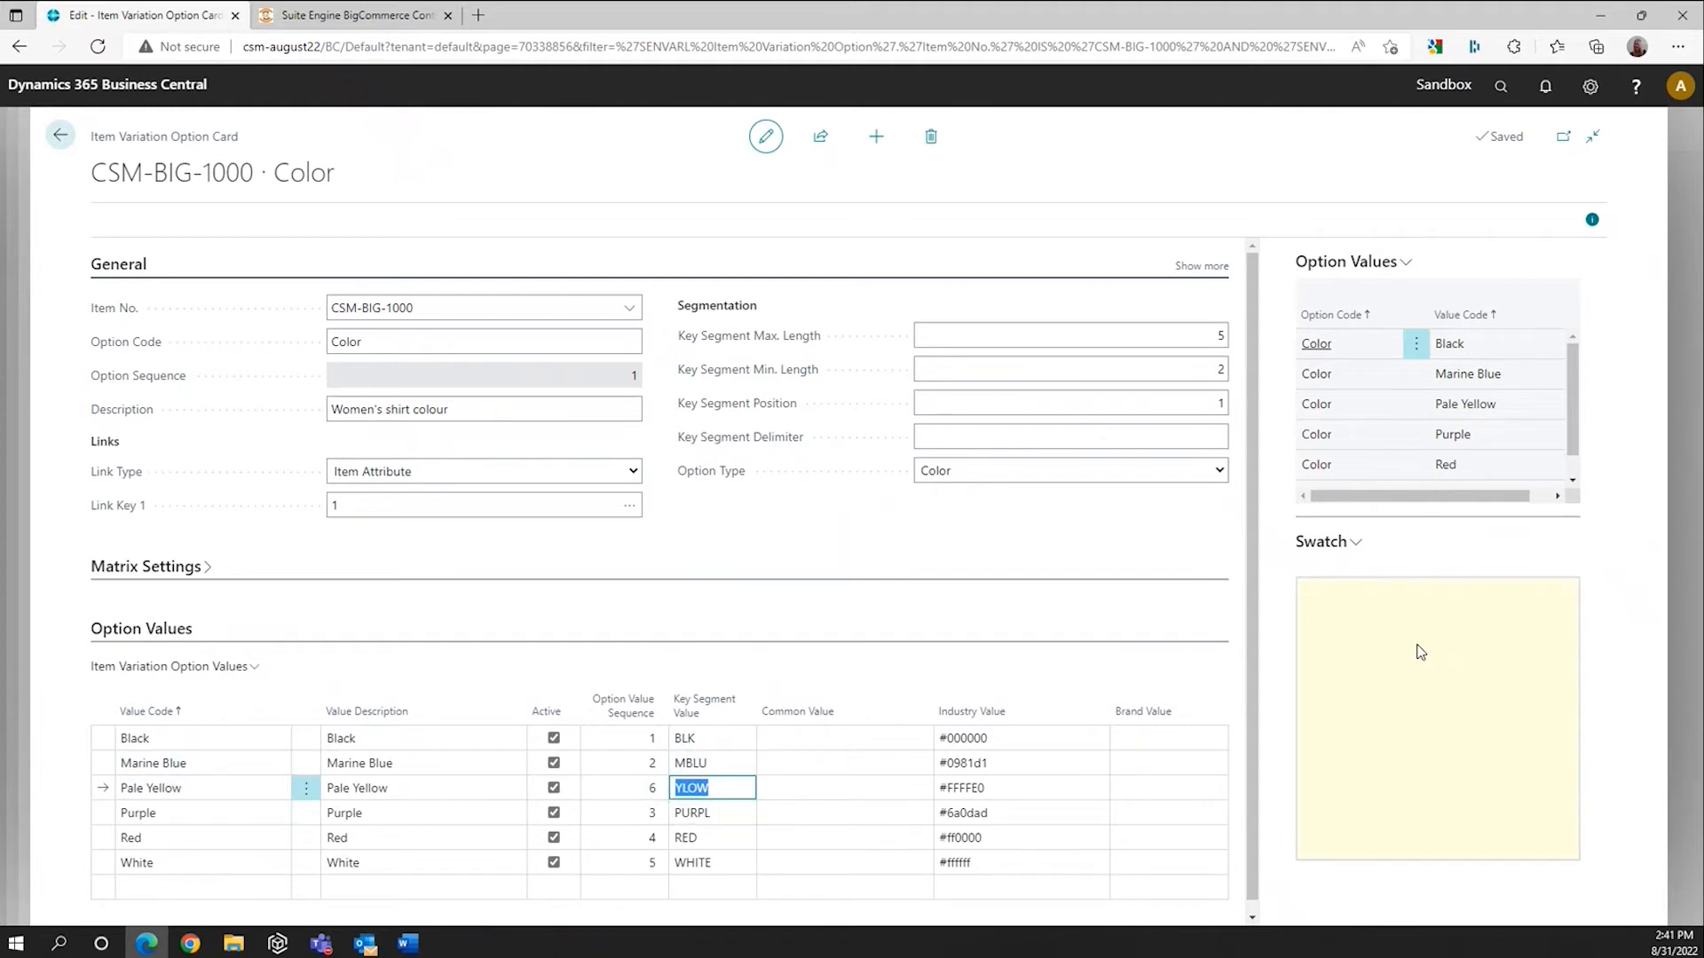
{"action": "key", "text": "Down"}
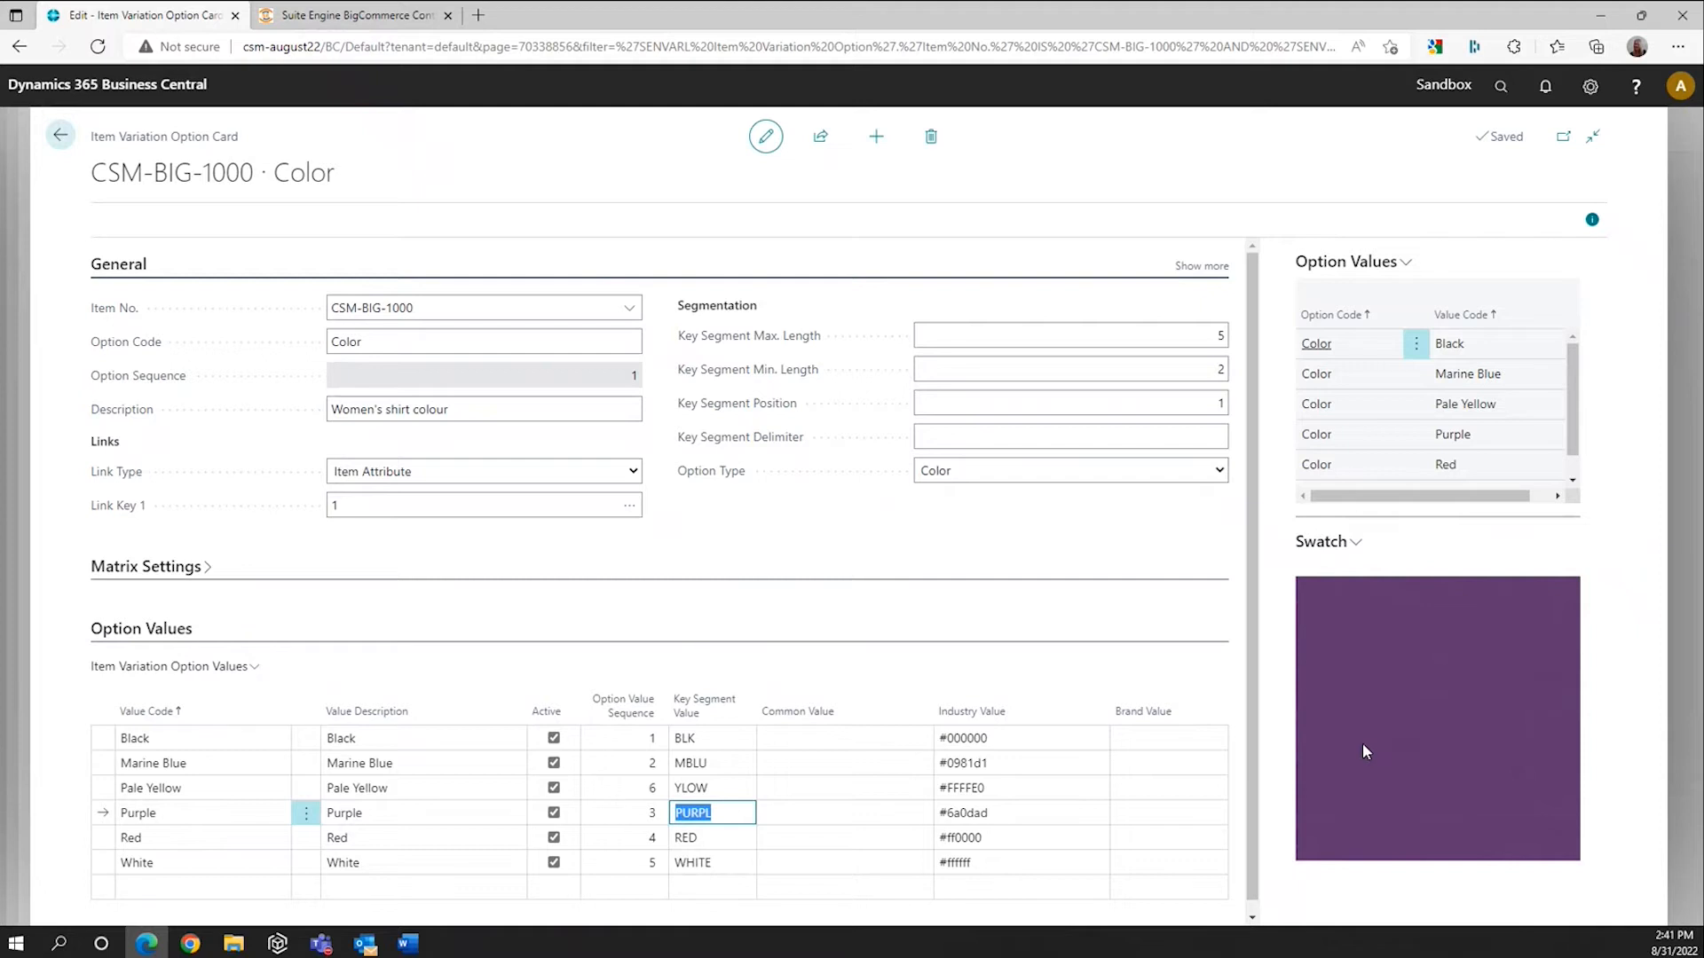
{"action": "left_click", "coordinate": [719, 839]}
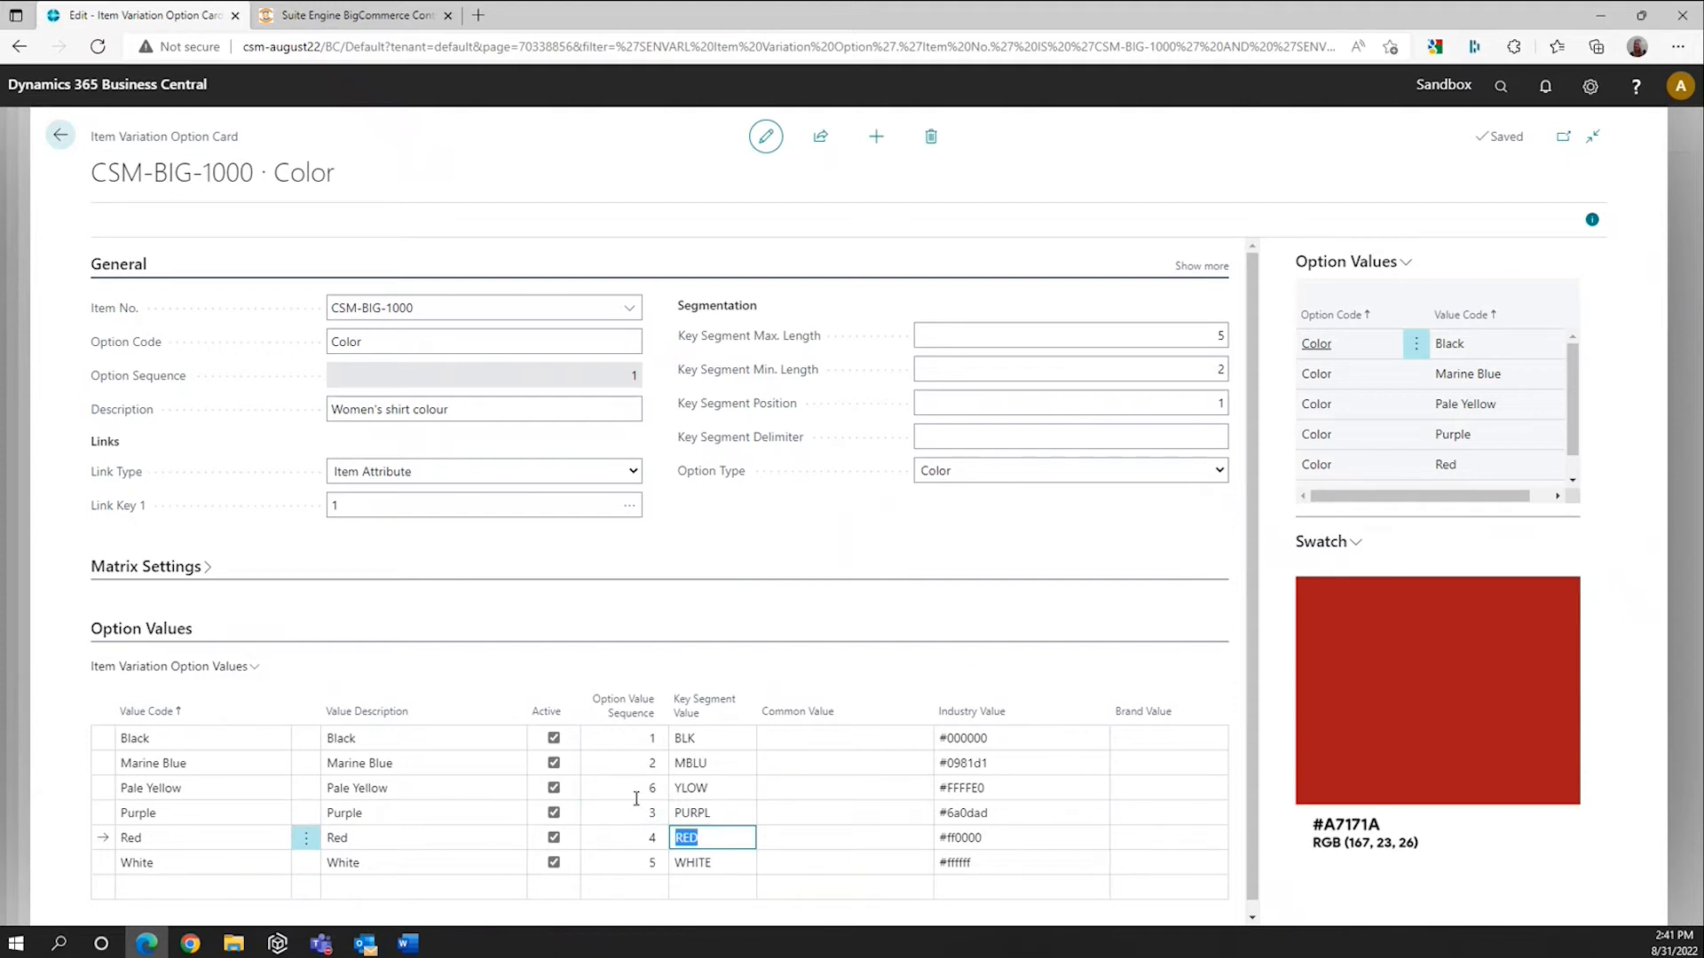
{"action": "left_click", "coordinate": [60, 143]}
{"action": "left_click", "coordinate": [60, 140]}
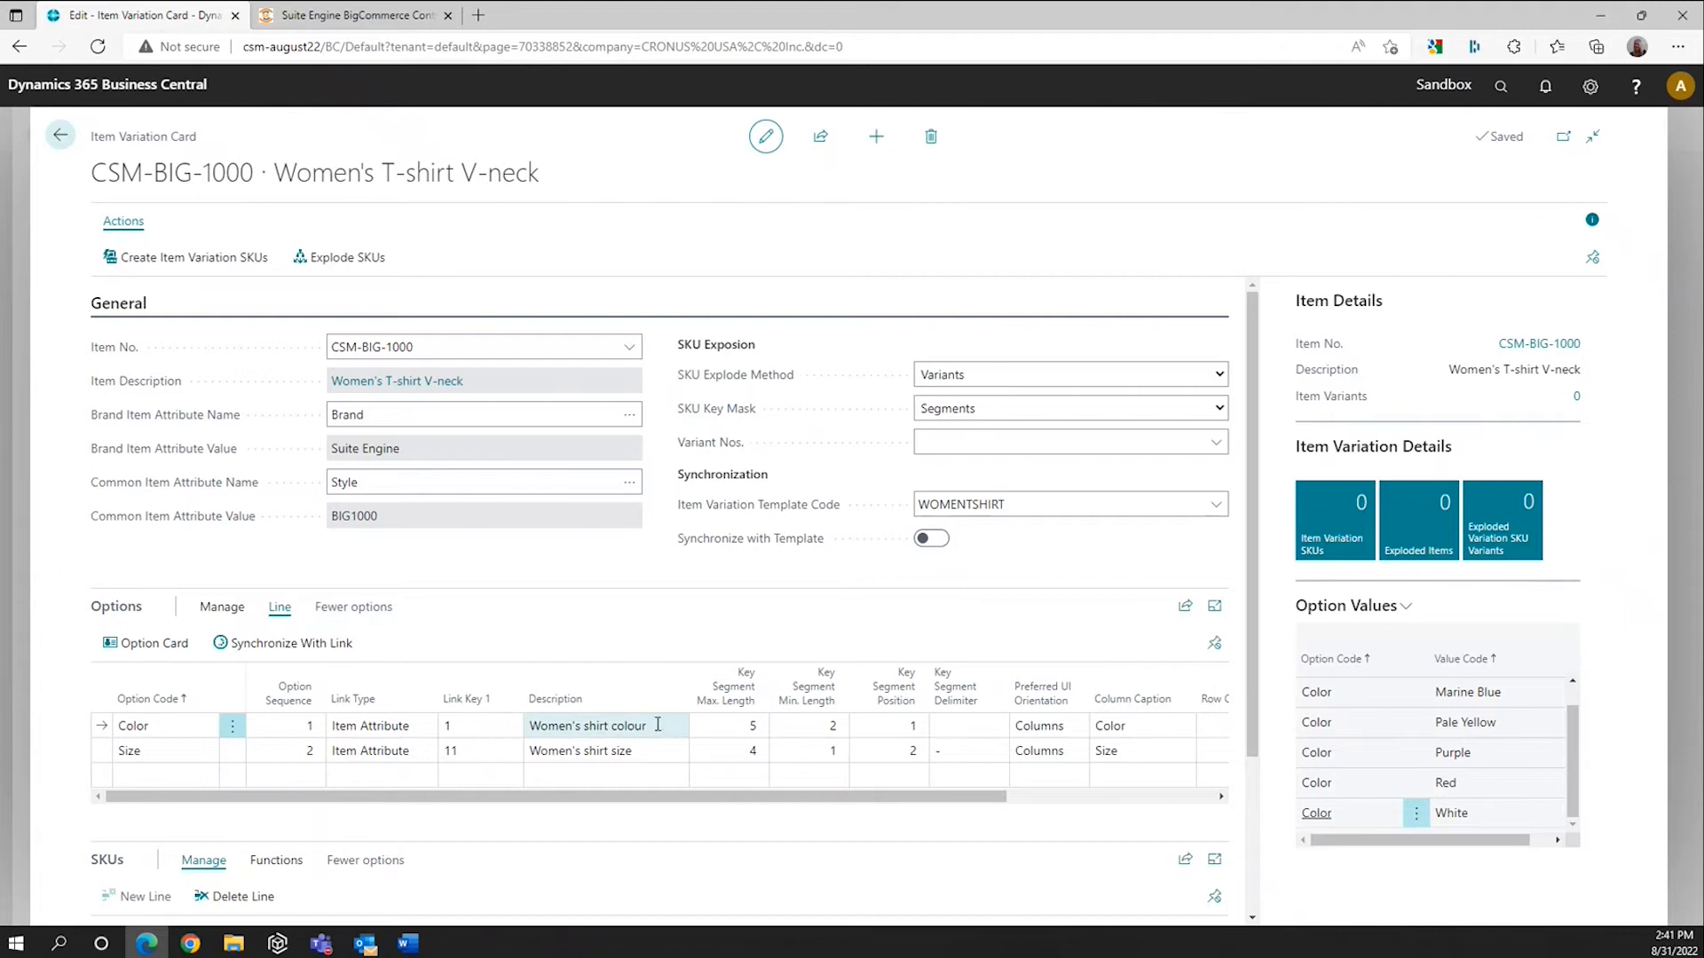
Step: Create the item variation SKUs for CSM-BIG-1000 and review the generated color and size combinations in the SKU lines
{"action": "scroll", "coordinate": [513, 781], "scroll_direction": "down", "scroll_amount": 1}
{"action": "scroll", "coordinate": [513, 782], "scroll_direction": "down", "scroll_amount": 2}
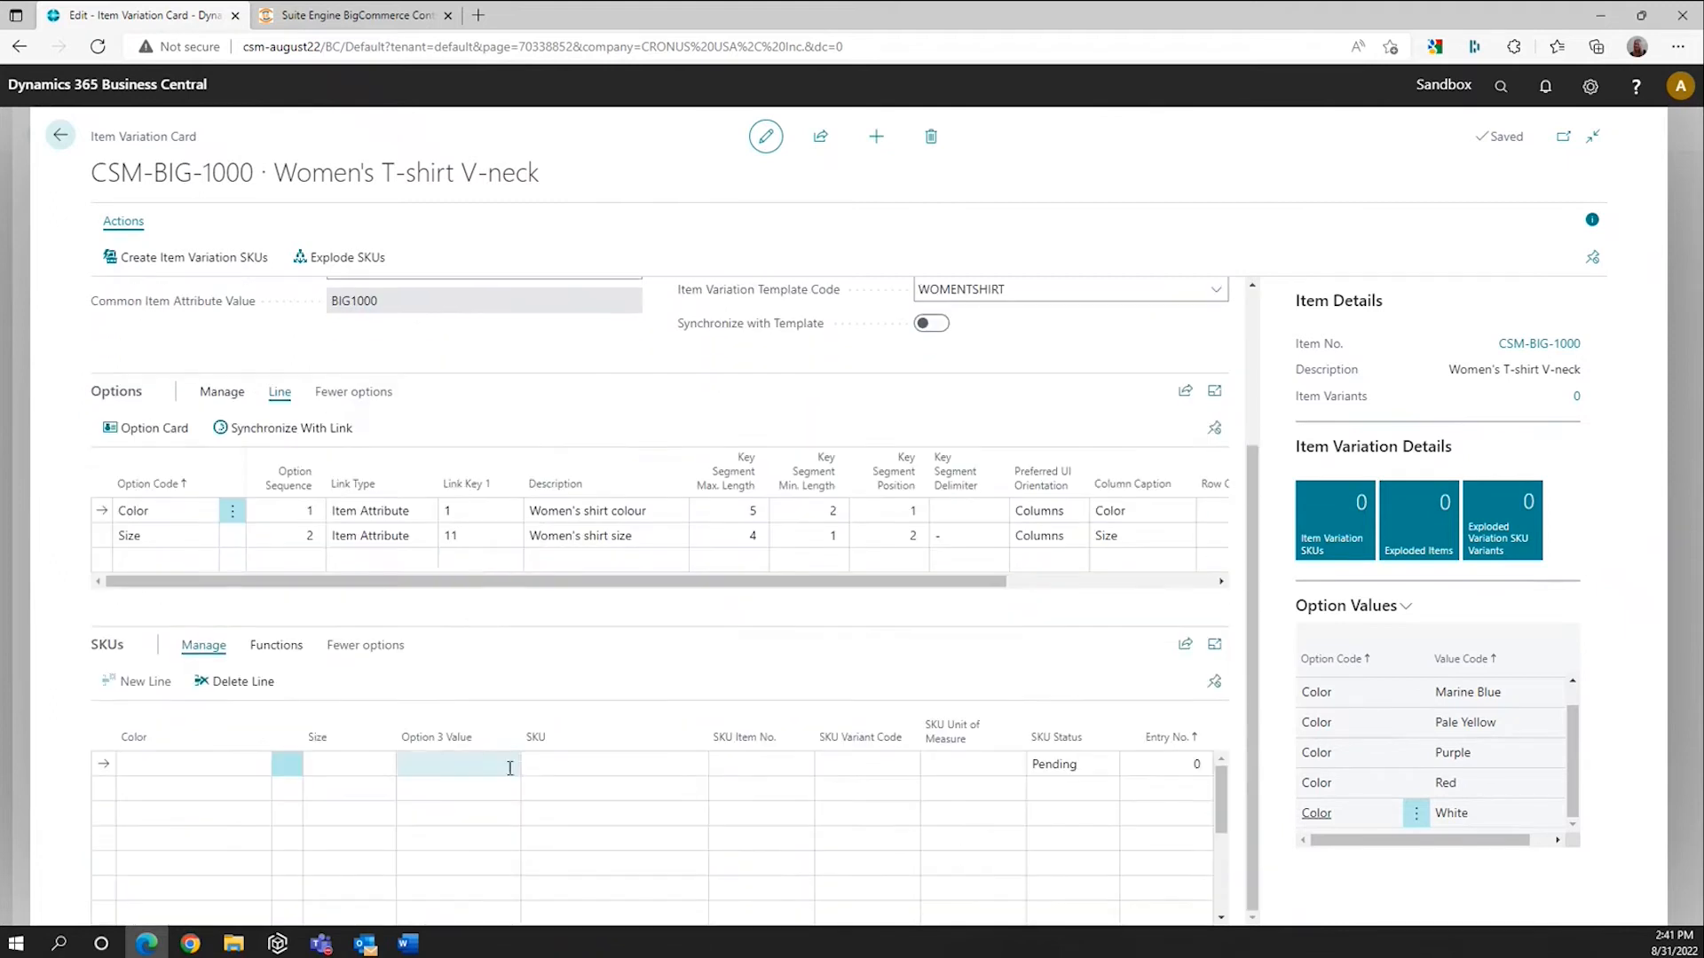
{"action": "left_click", "coordinate": [201, 259]}
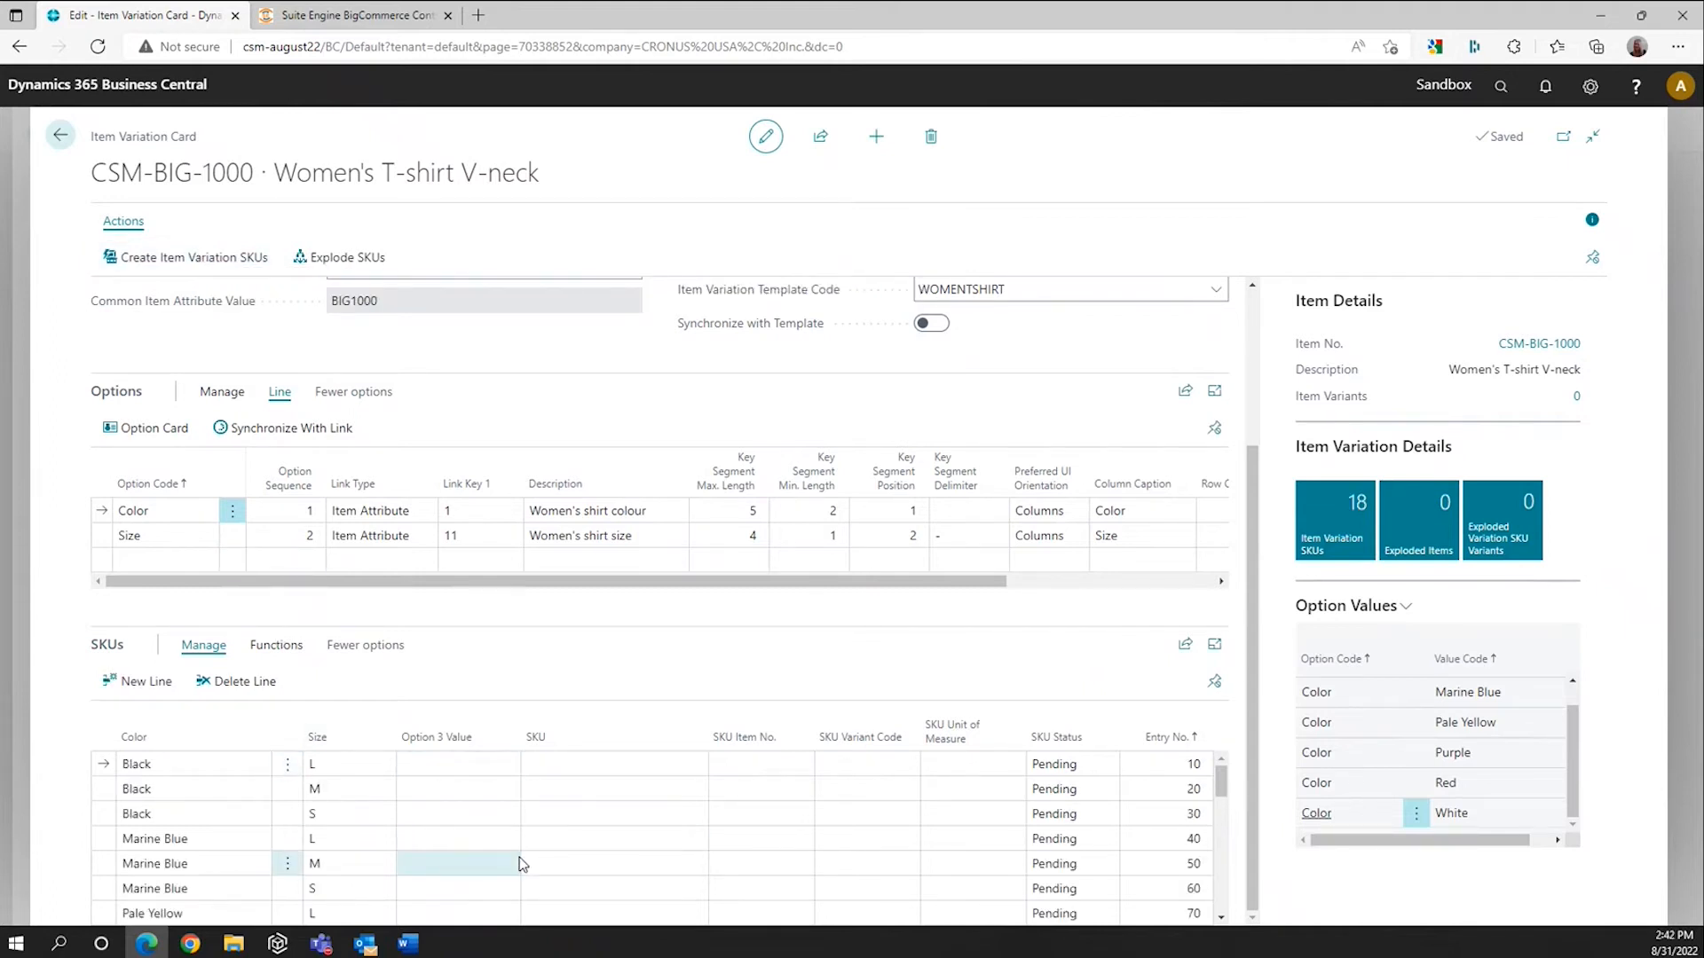
{"action": "scroll", "coordinate": [519, 857], "scroll_direction": "down", "scroll_amount": 1}
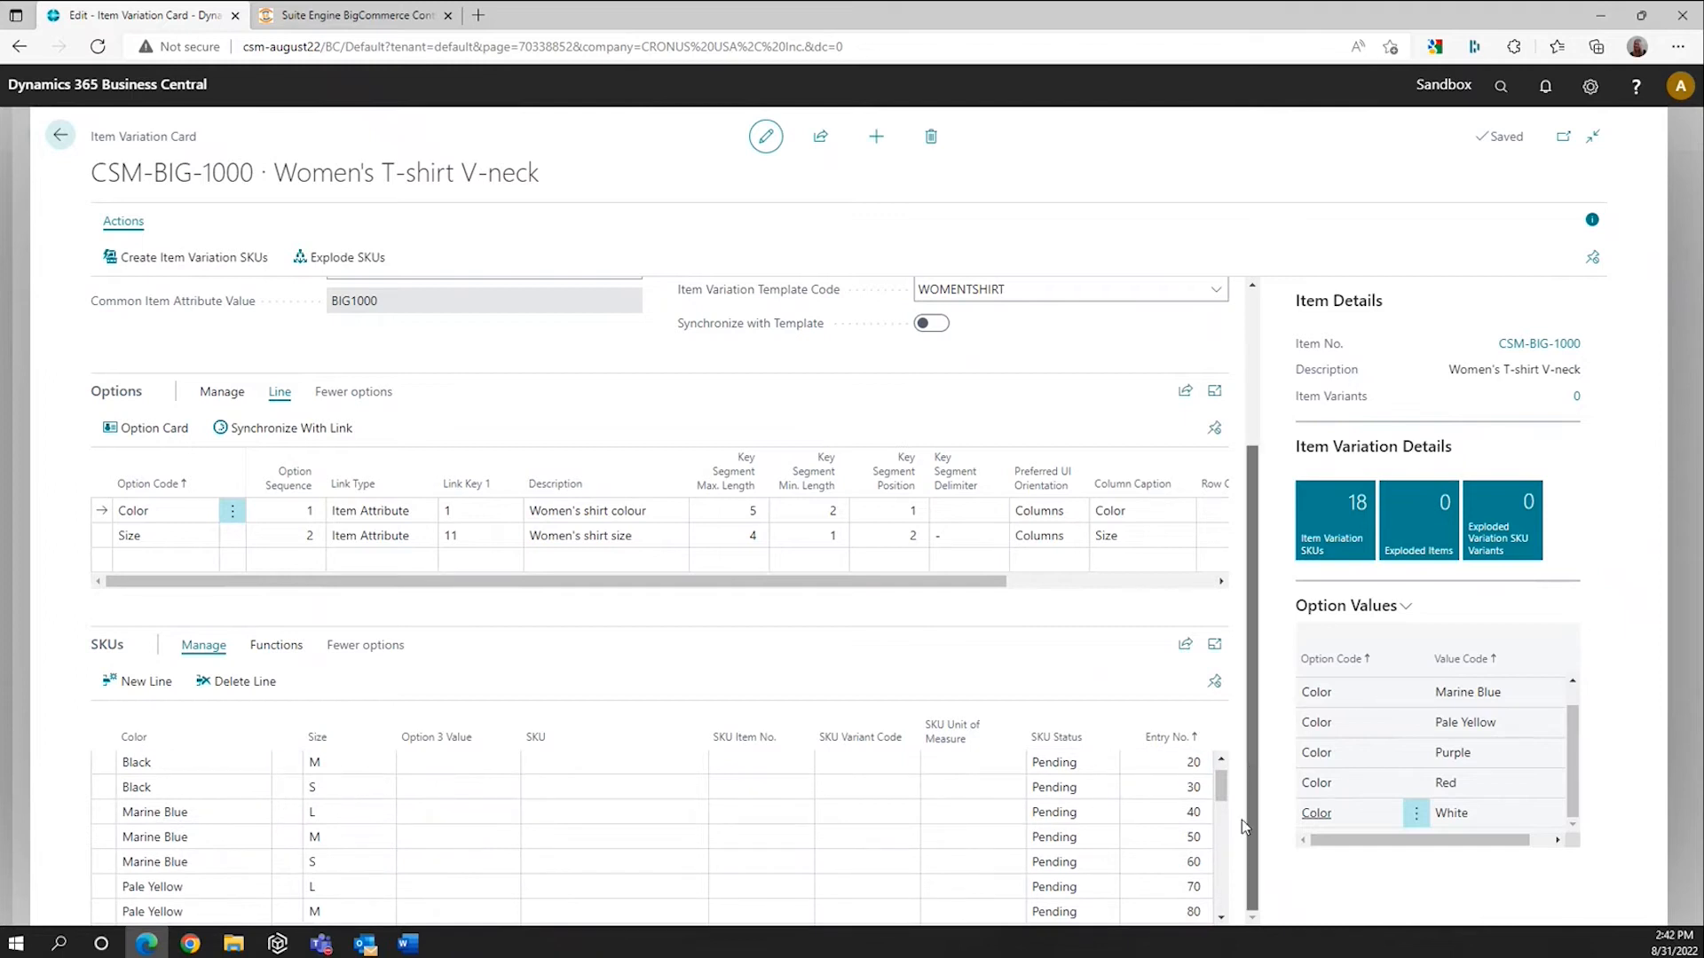
{"action": "scroll", "coordinate": [370, 841], "scroll_direction": "down", "scroll_amount": 3}
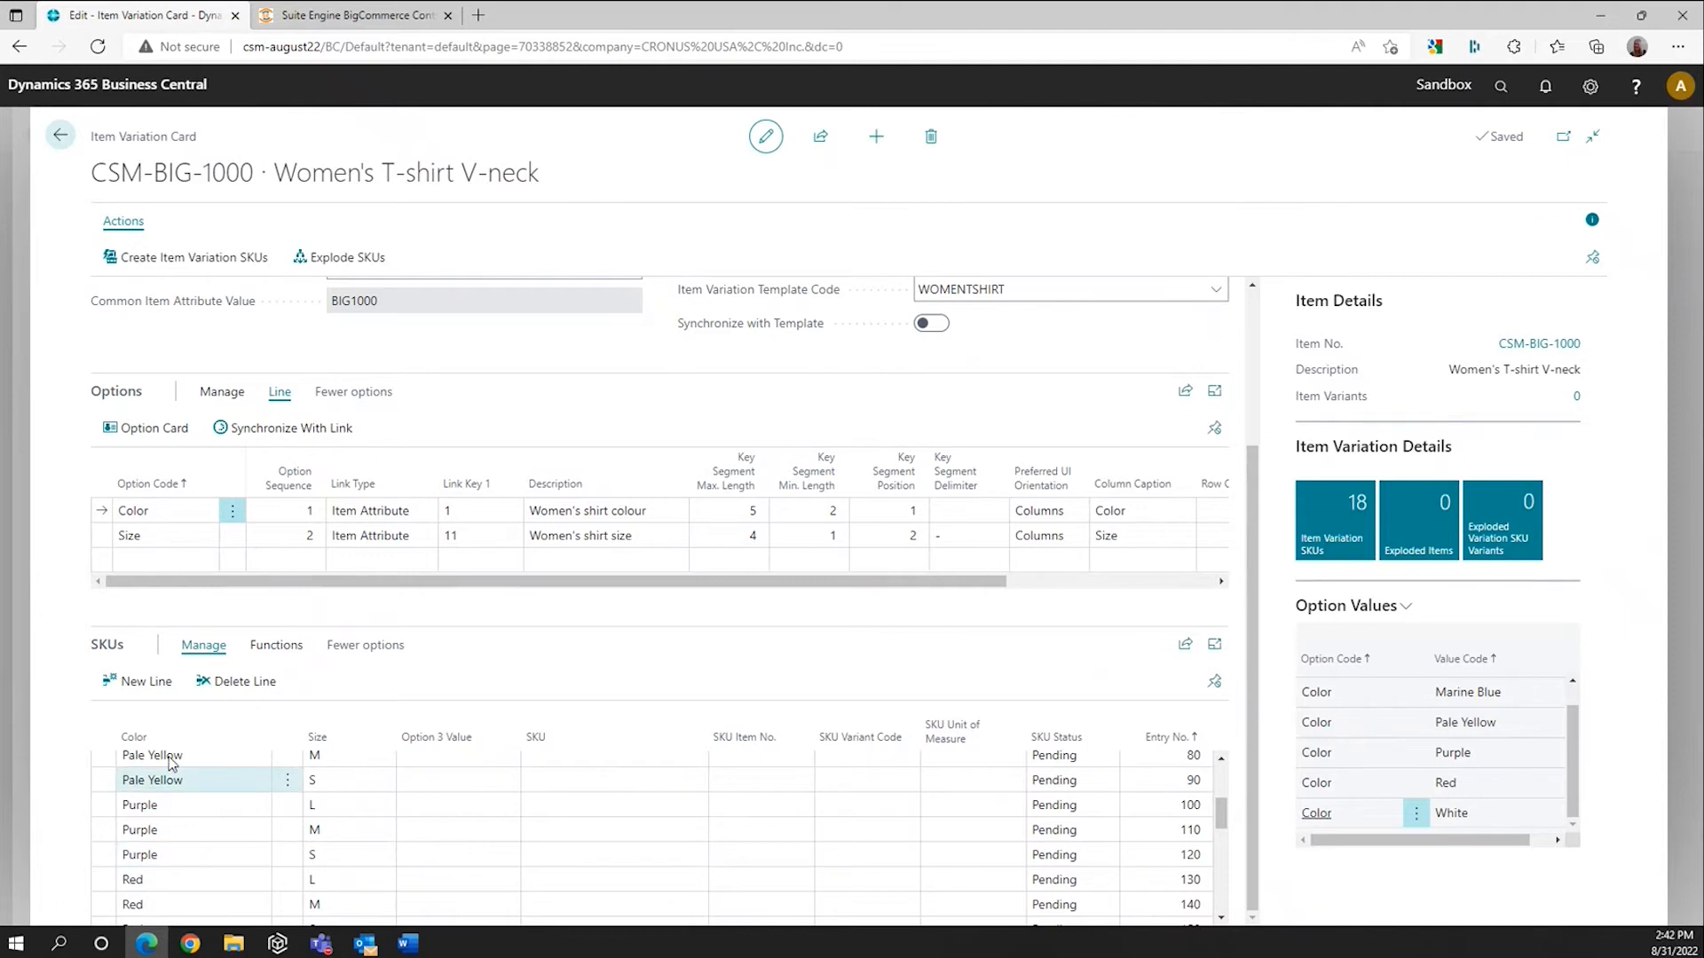
Step: Compare the color and size values of the Pale Yellow and Purple lines in the SKU list
{"action": "left_click", "coordinate": [177, 805]}
{"action": "left_click", "coordinate": [328, 800]}
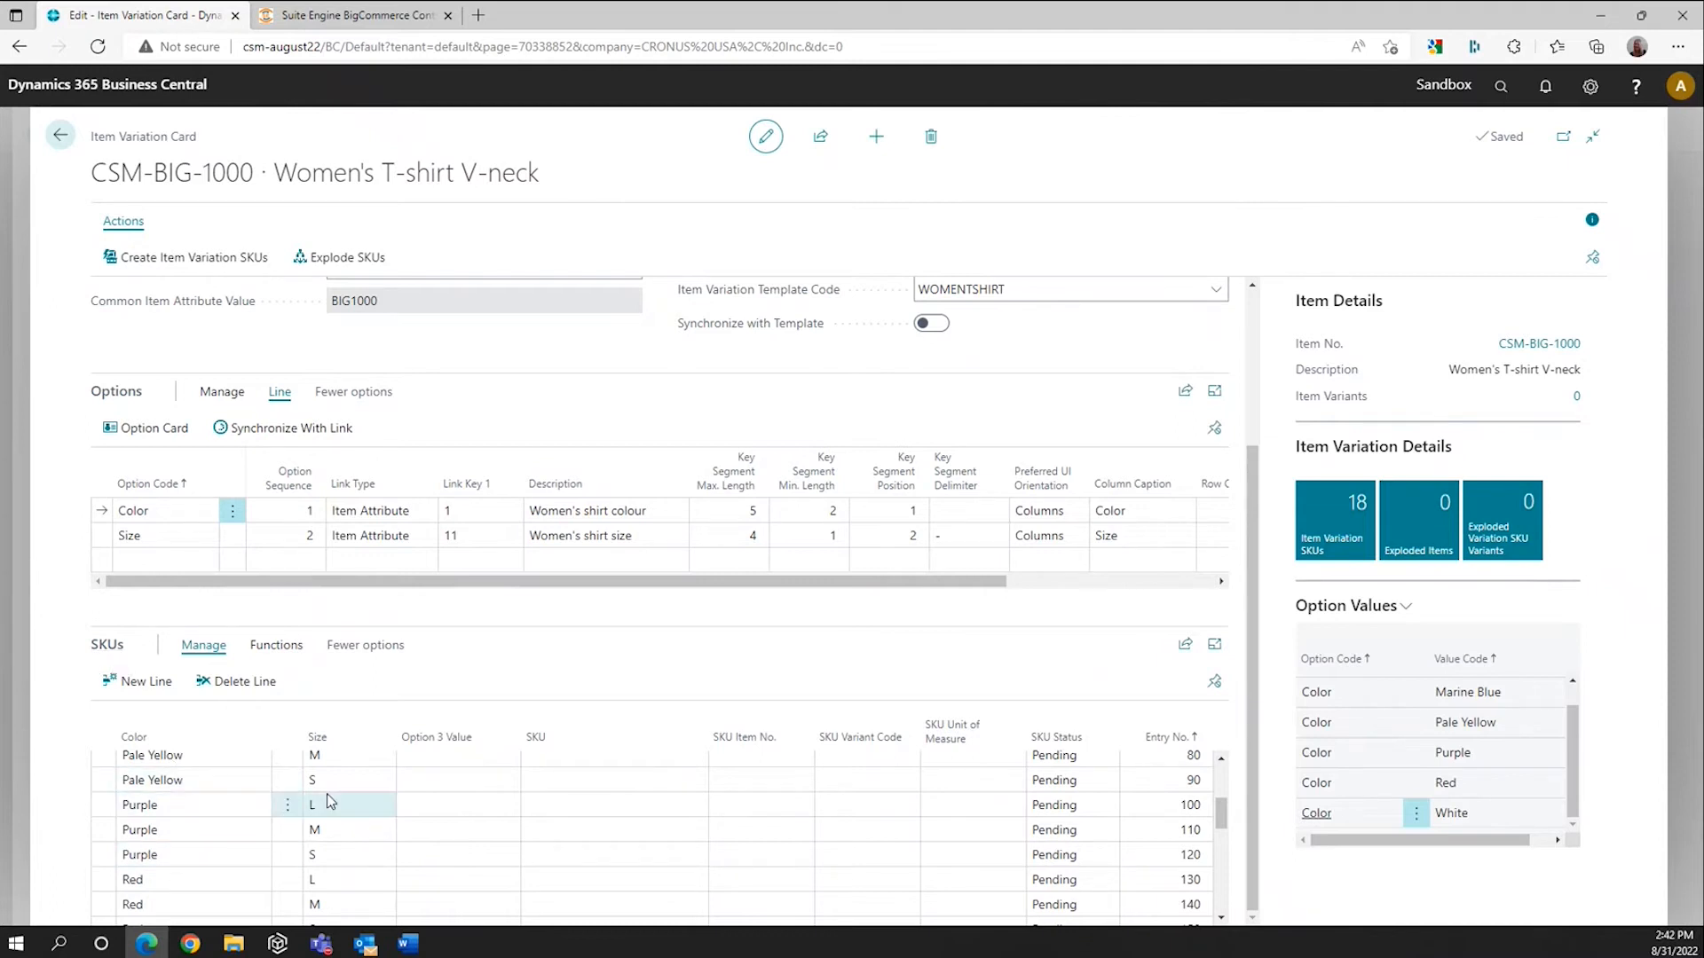
{"action": "left_click", "coordinate": [199, 786]}
{"action": "left_click", "coordinate": [345, 786]}
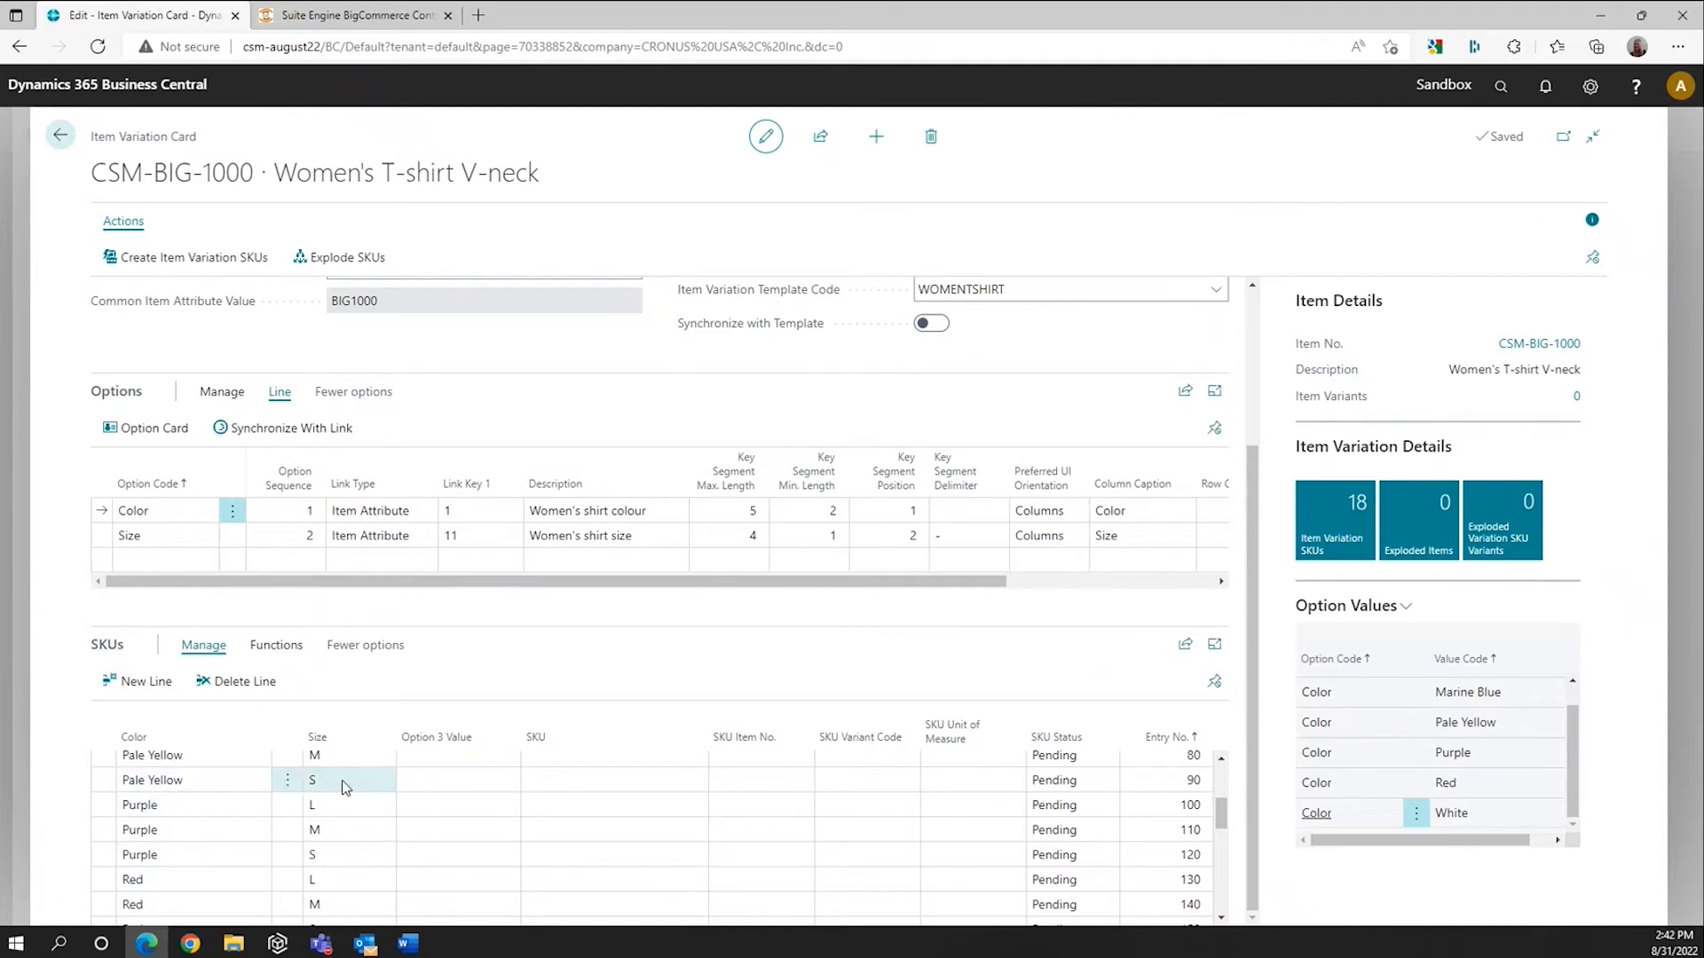
{"action": "left_click", "coordinate": [184, 790]}
{"action": "left_click", "coordinate": [355, 794]}
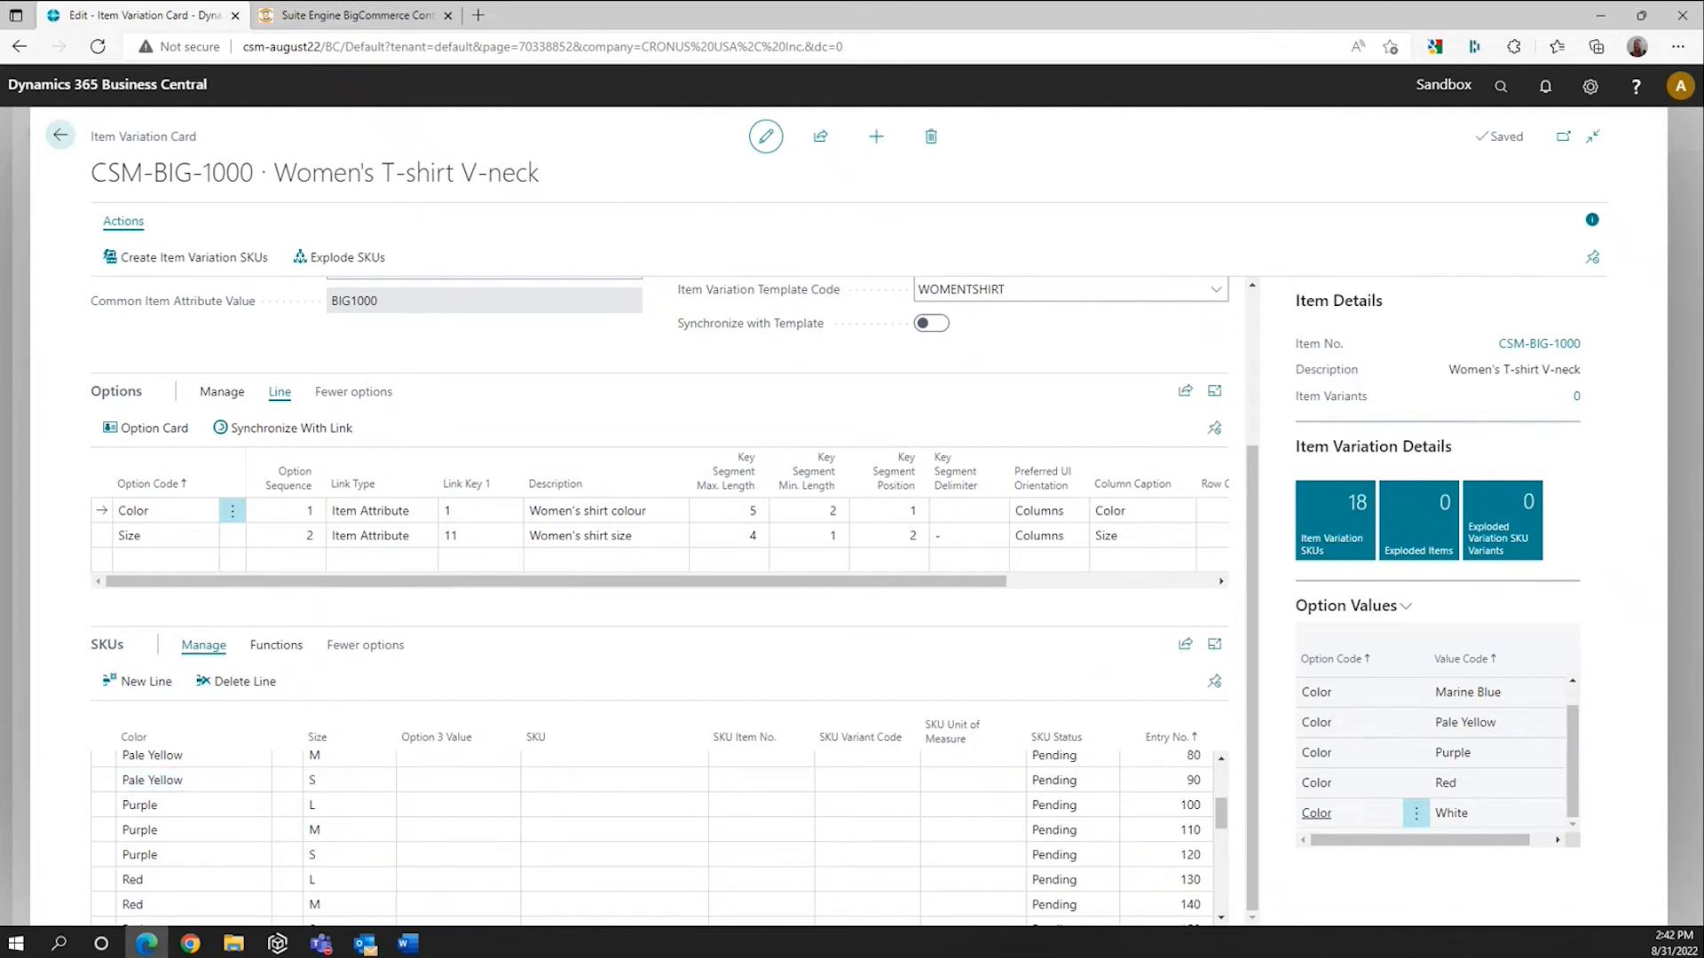
{"action": "scroll", "coordinate": [1082, 808], "scroll_direction": "down", "scroll_amount": 1}
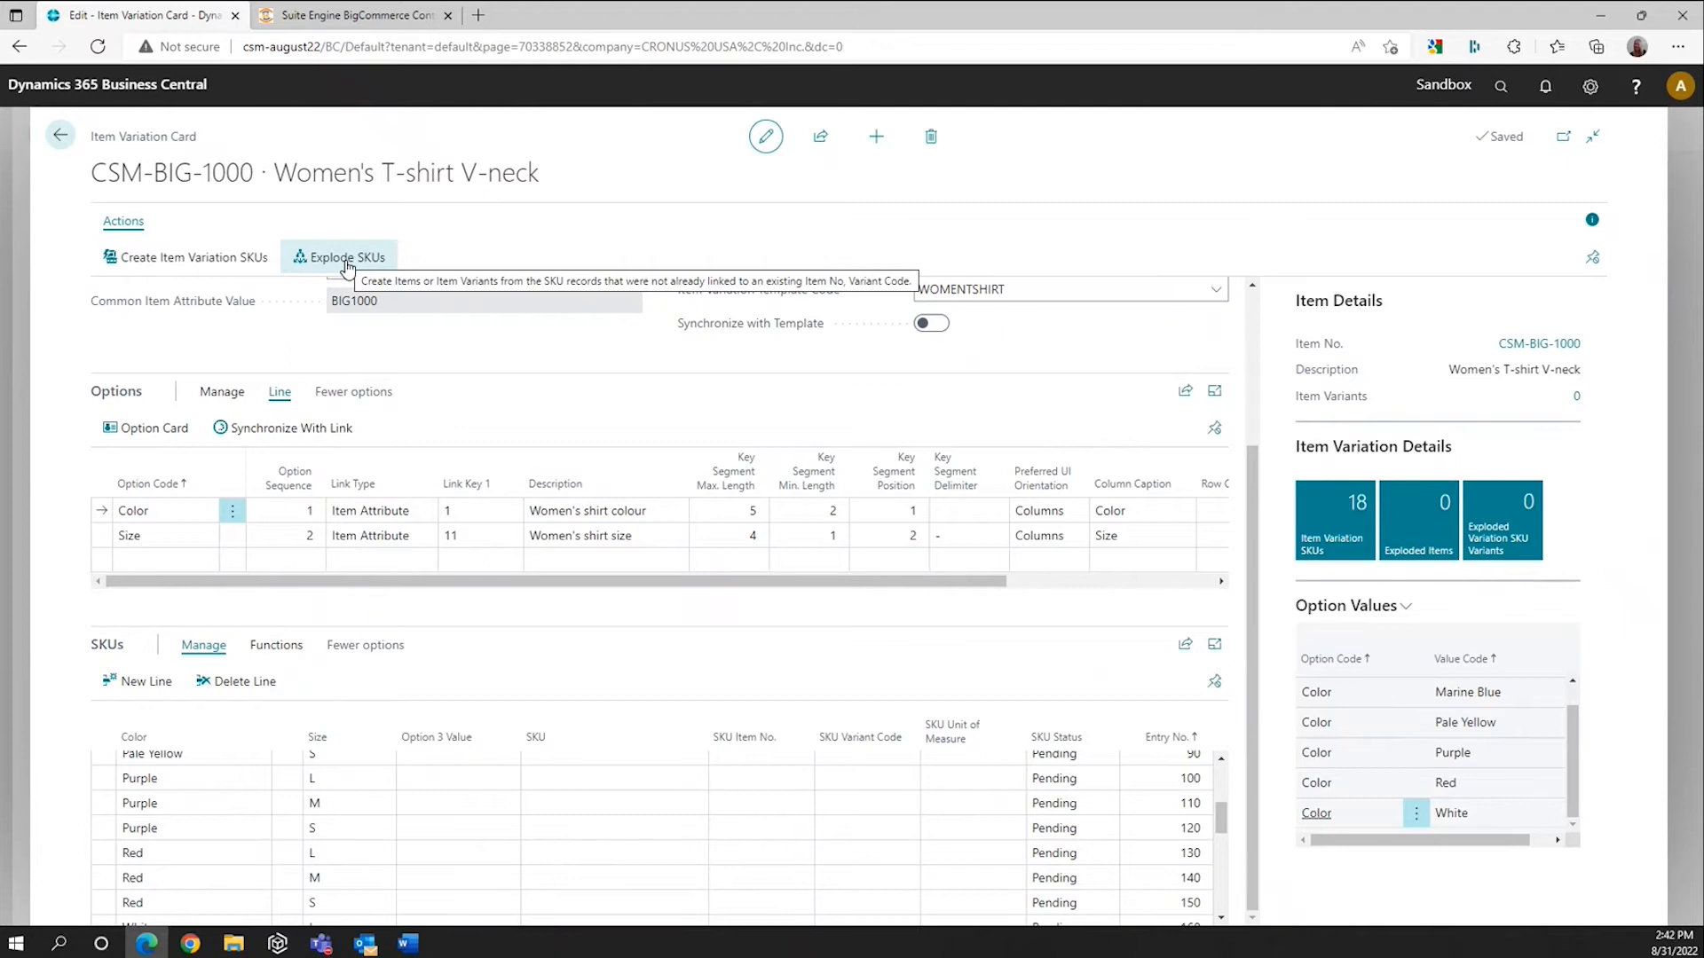
Step: Check the SKU explosion settings and explode the SKUs of item variation CSM-BIG-1000 without additional SKU filters
{"action": "scroll", "coordinate": [1061, 417], "scroll_direction": "up", "scroll_amount": 3}
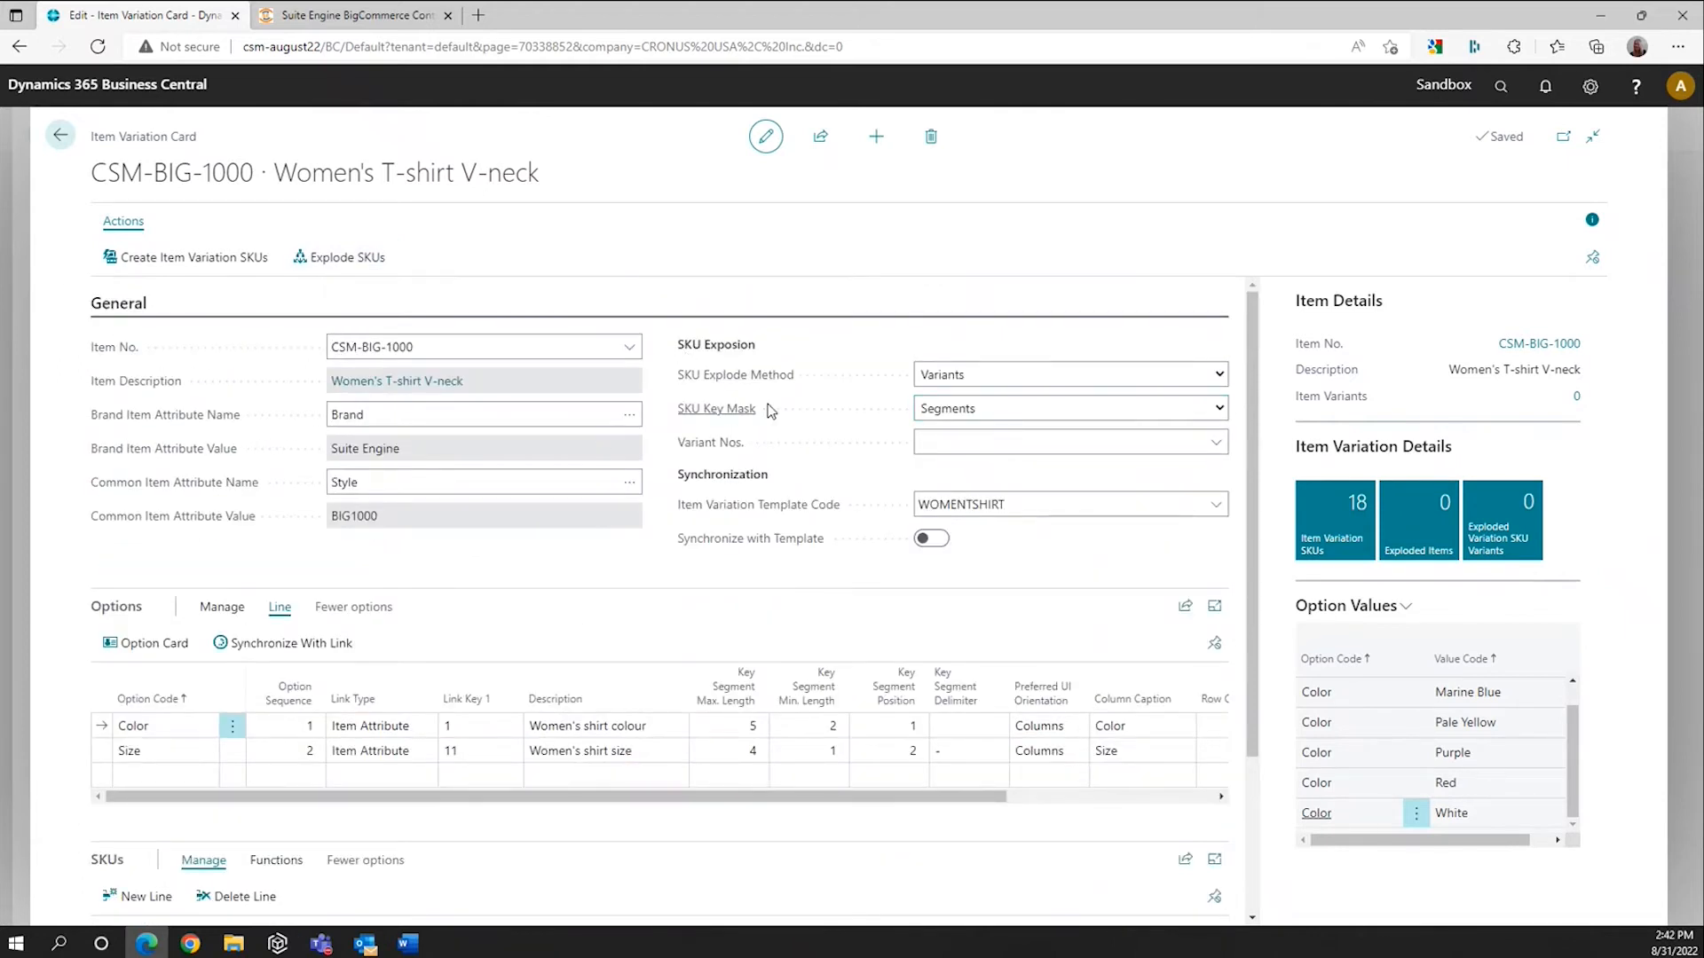
{"action": "mouse_move", "coordinate": [795, 386]}
{"action": "scroll", "coordinate": [572, 808], "scroll_direction": "down", "scroll_amount": 2}
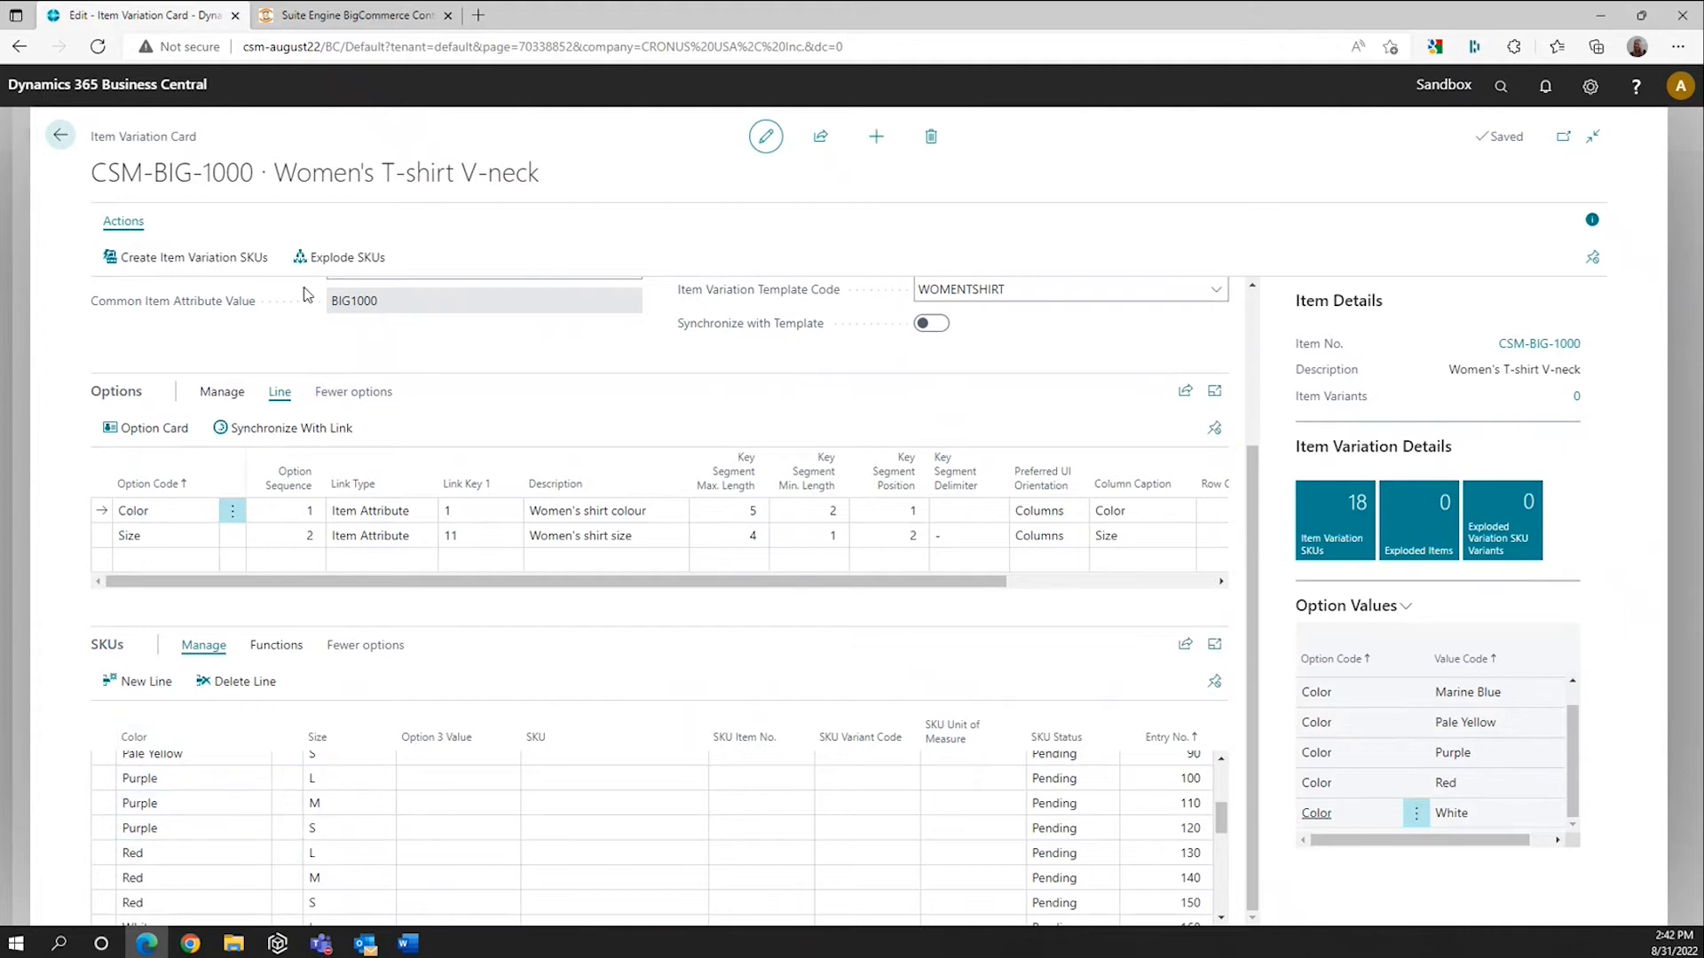
{"action": "left_click", "coordinate": [333, 260]}
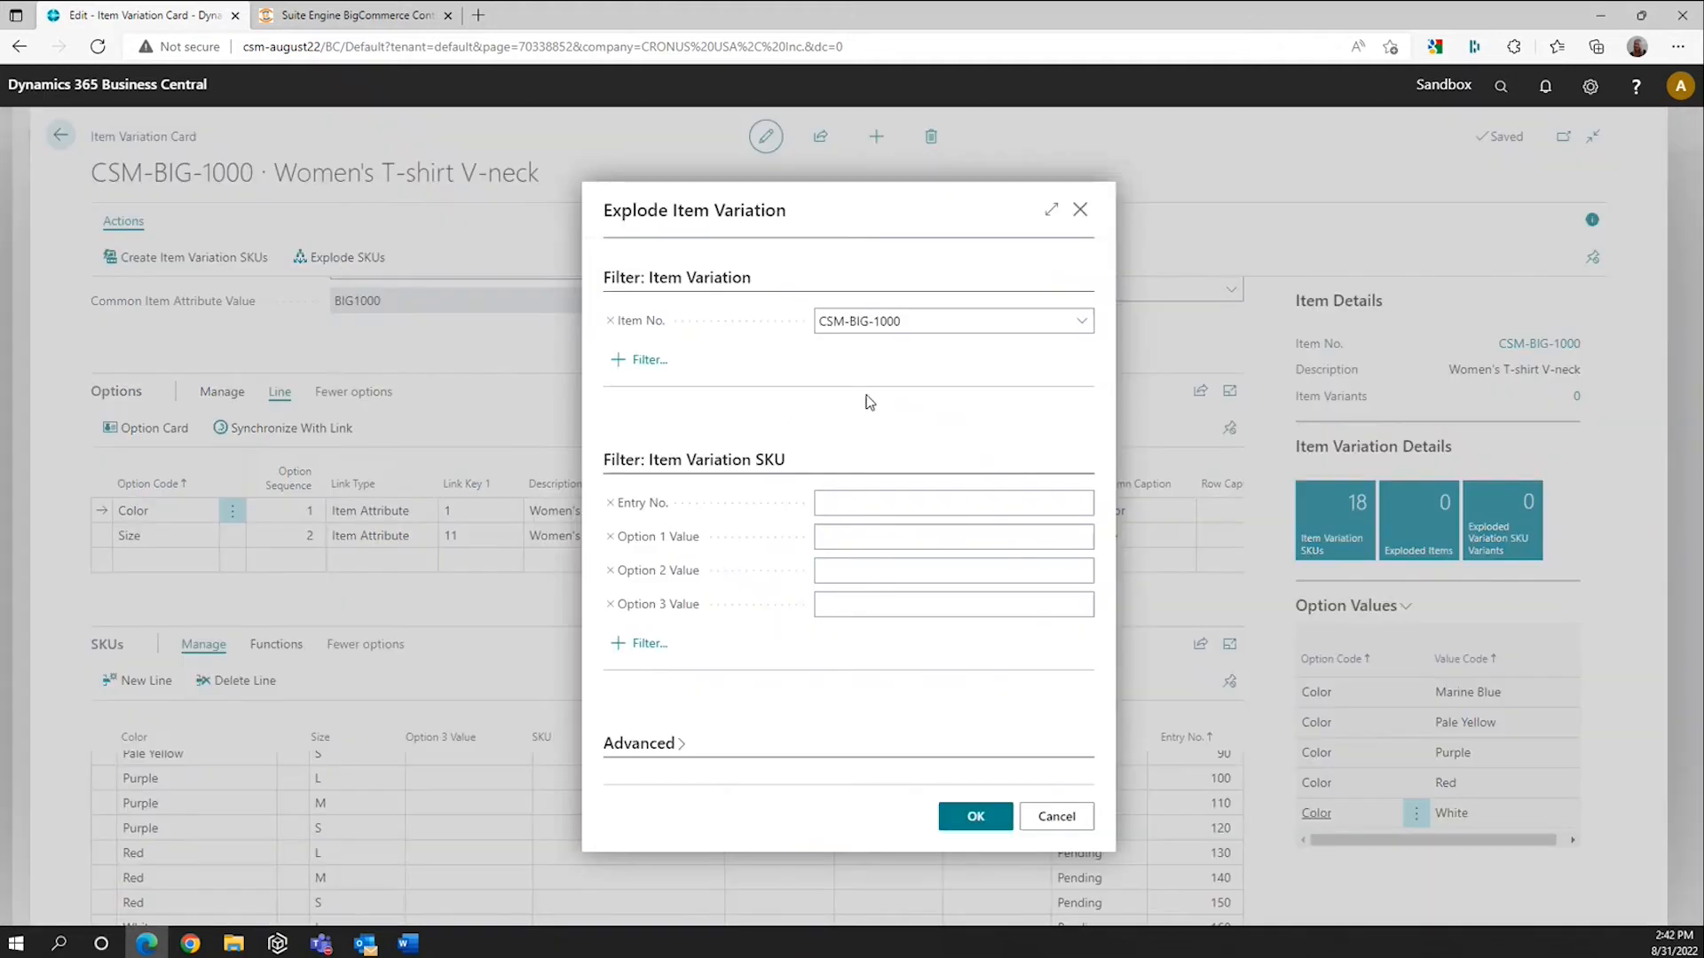
{"action": "left_click", "coordinate": [976, 817]}
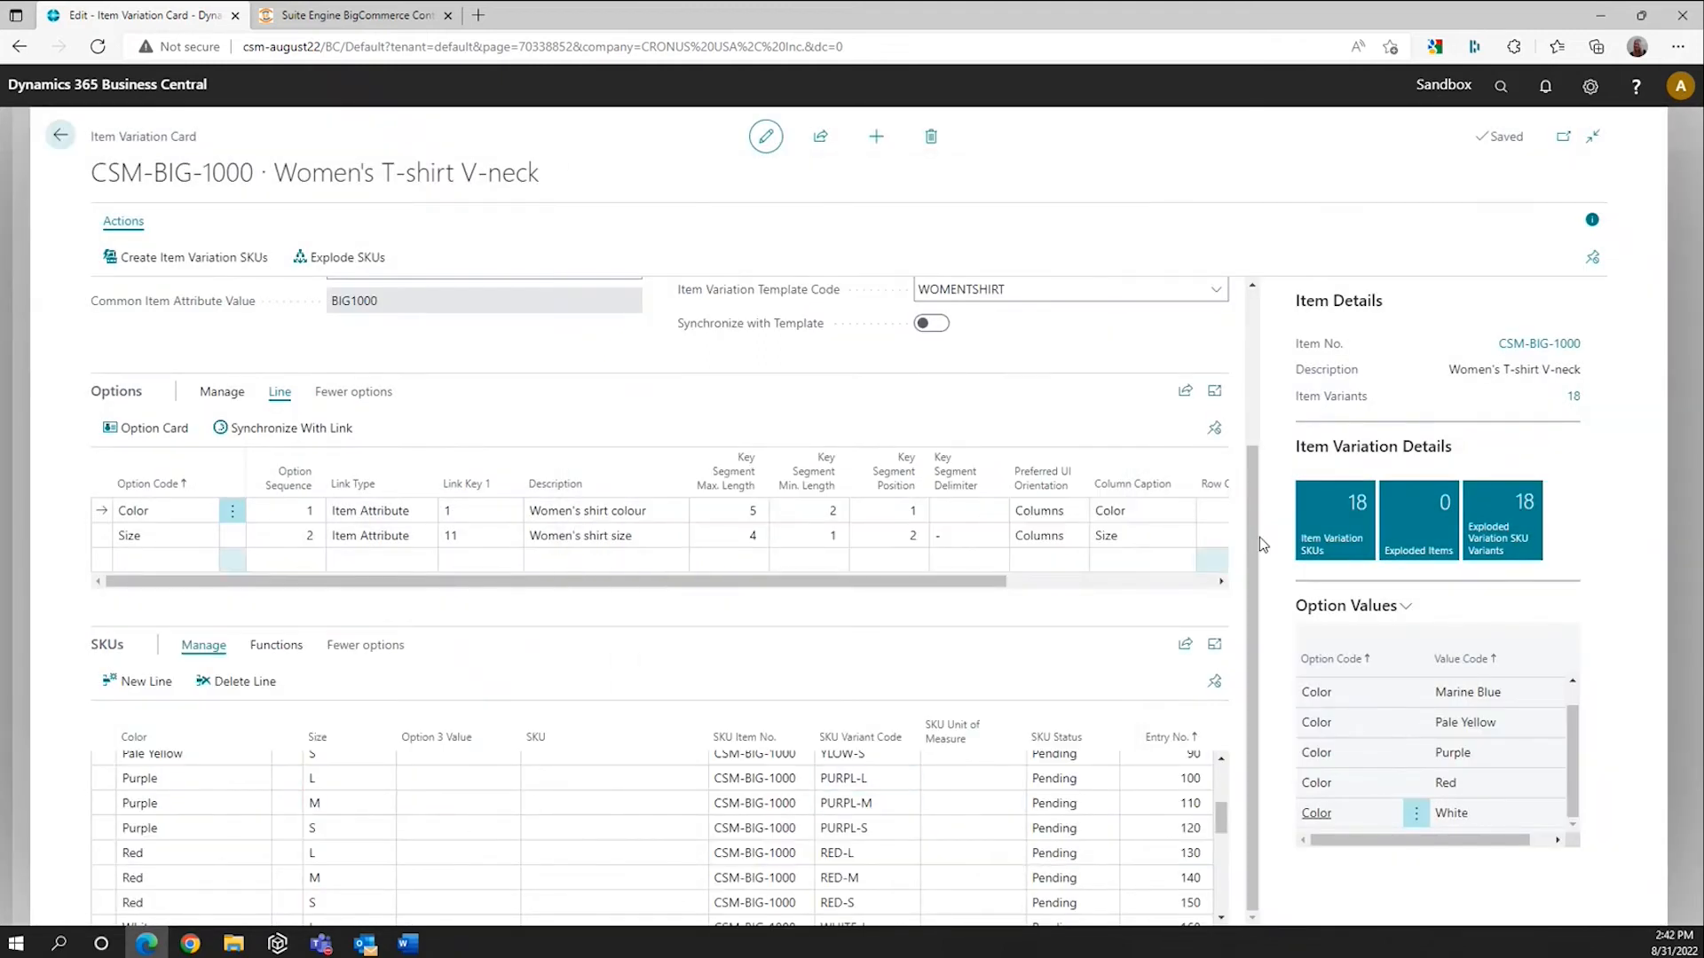
Step: Review the codes and descriptions of the item variants linked to the T-shirt, then return to the item variation card
{"action": "mouse_move", "coordinate": [1355, 403]}
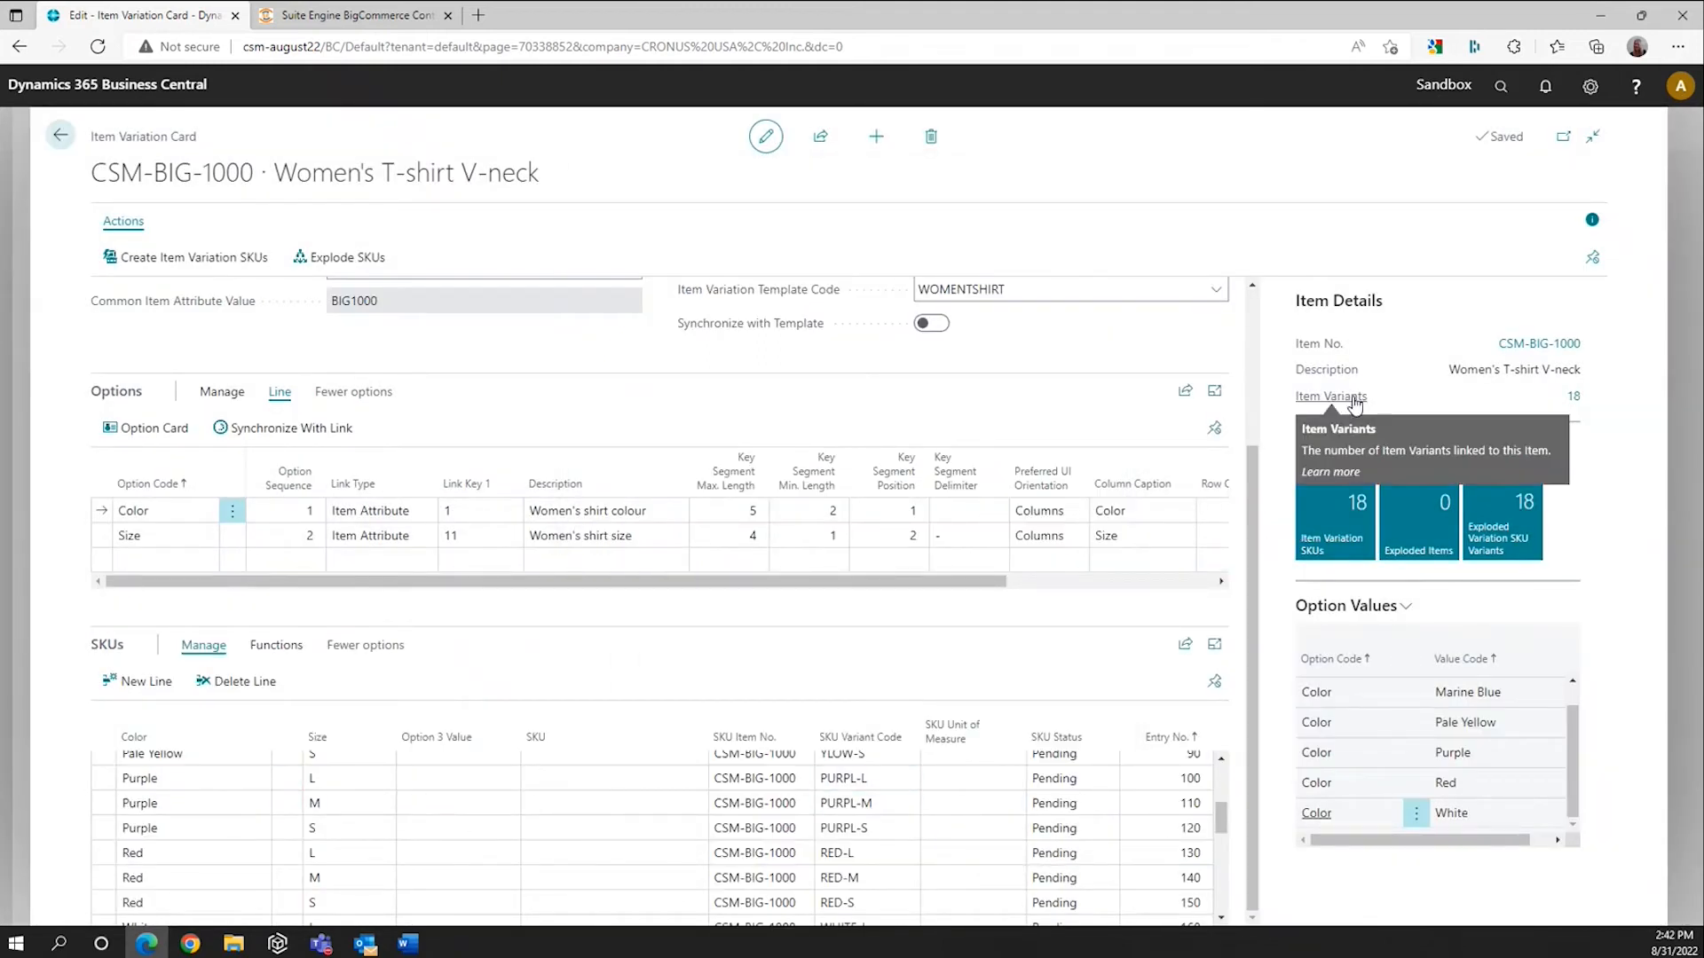
{"action": "left_click", "coordinate": [1574, 398]}
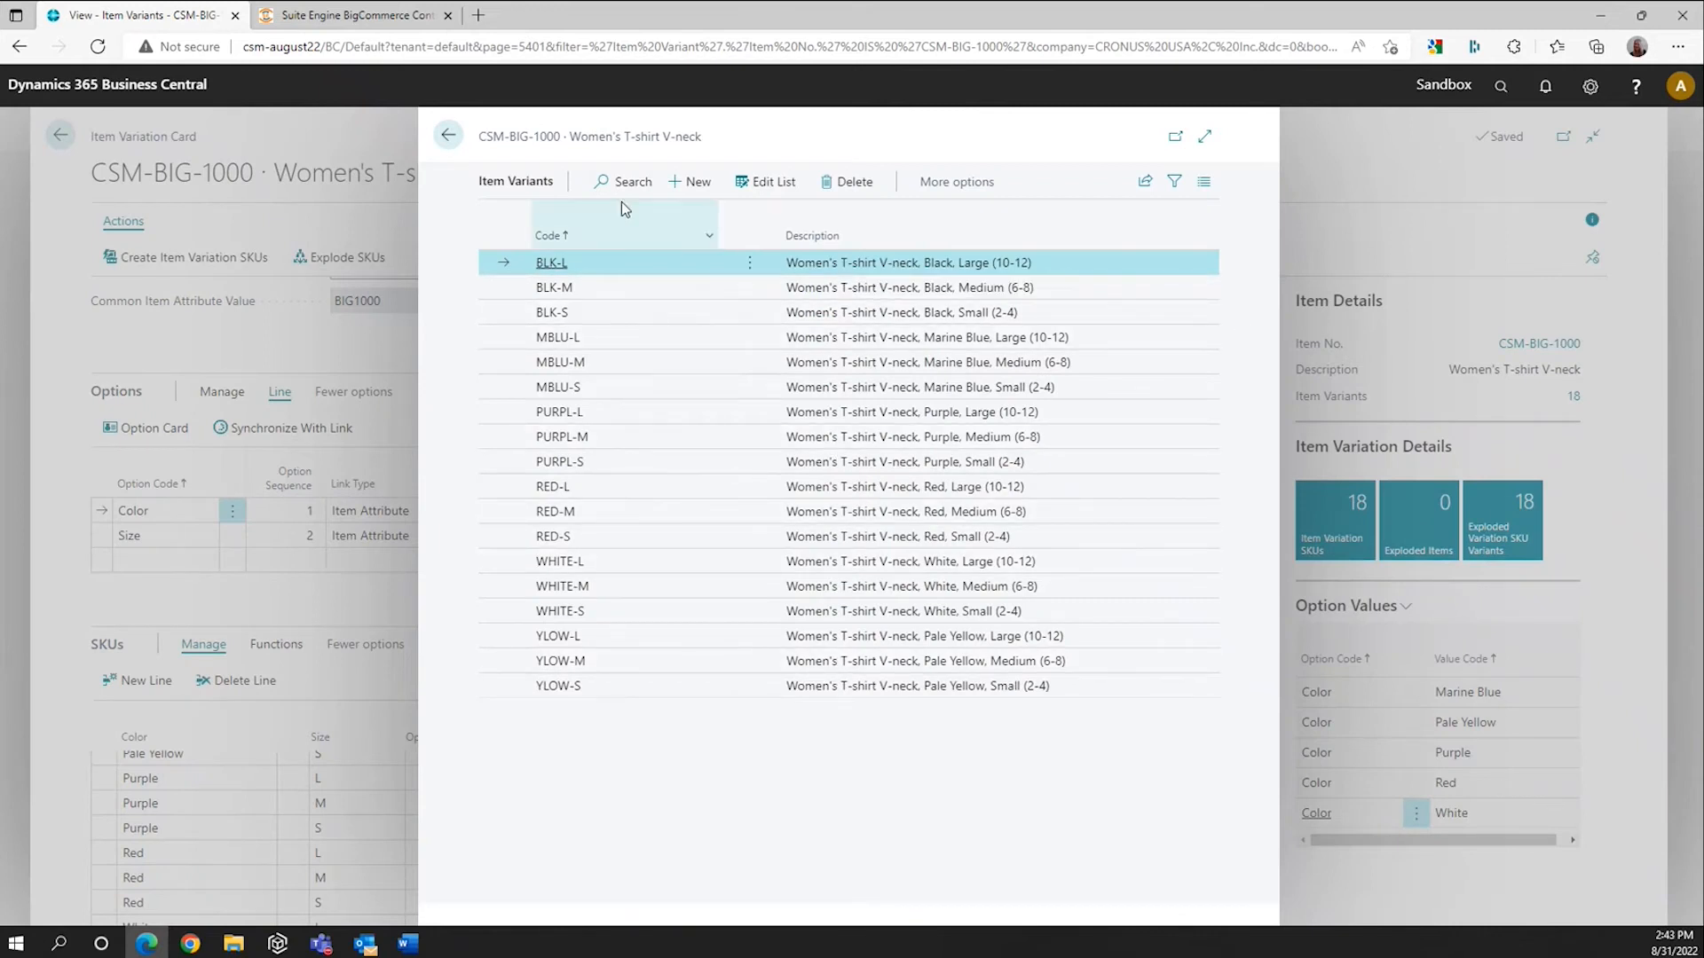
{"action": "left_click", "coordinate": [444, 142]}
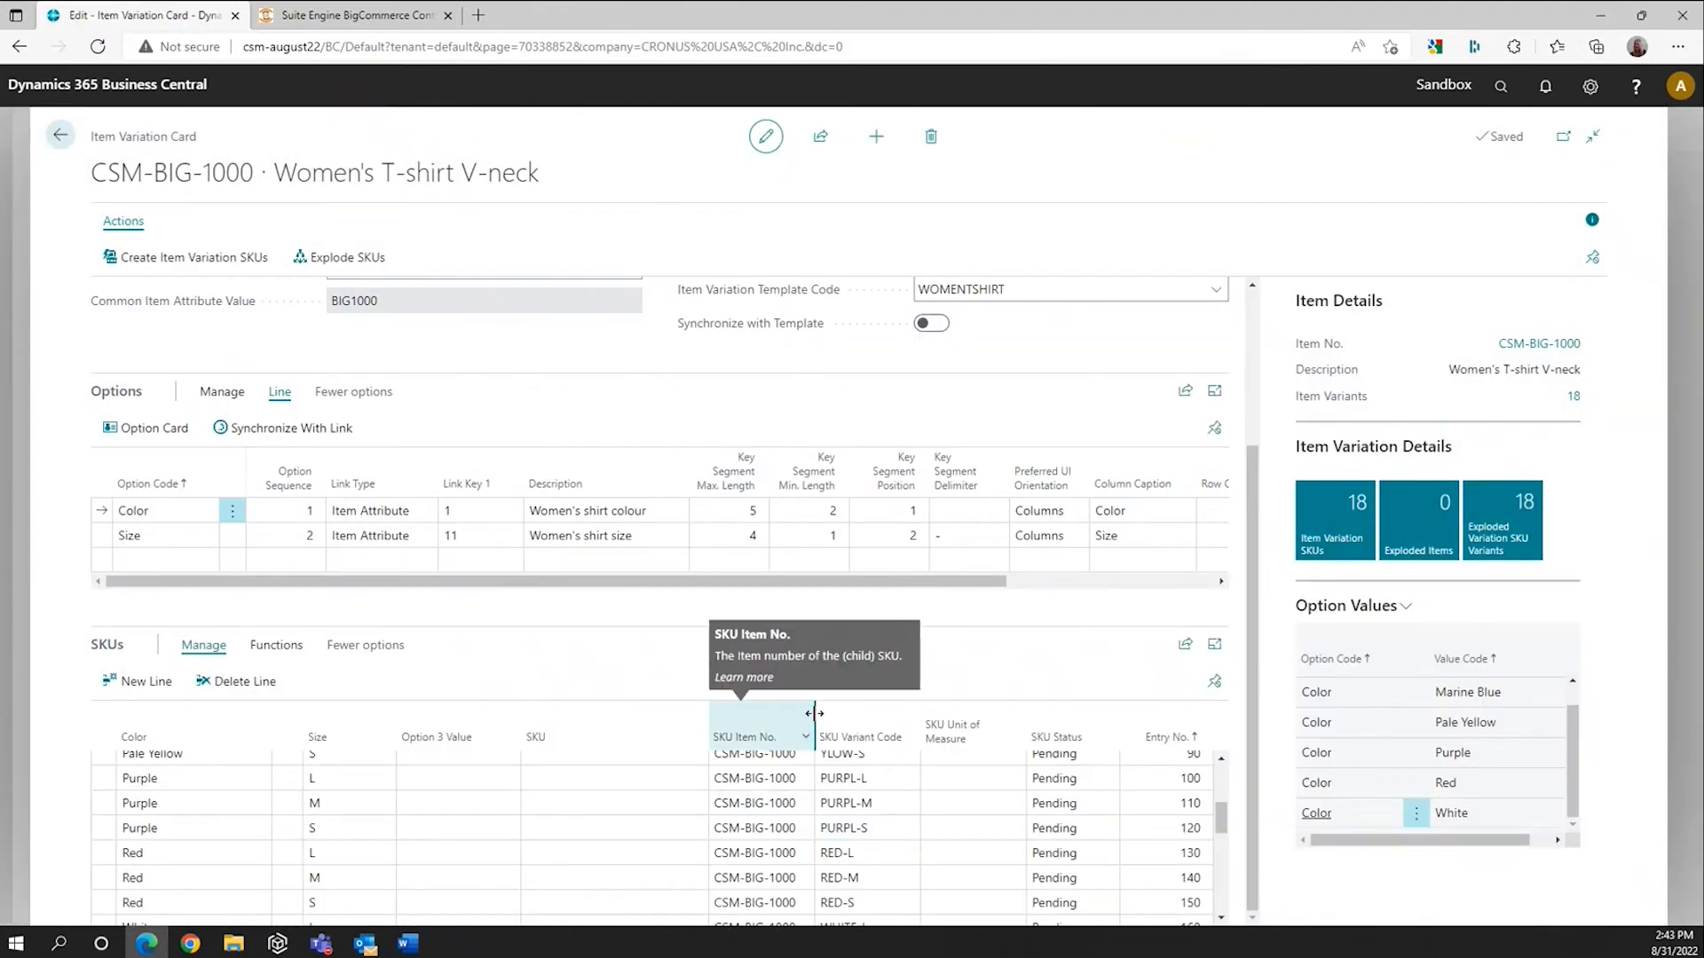
Step: Check the SKU item number, variant code and SKU field of the small Marine Blue line
{"action": "left_click", "coordinate": [829, 800]}
{"action": "scroll", "coordinate": [830, 796], "scroll_direction": "up", "scroll_amount": 1}
{"action": "left_click", "coordinate": [187, 760]}
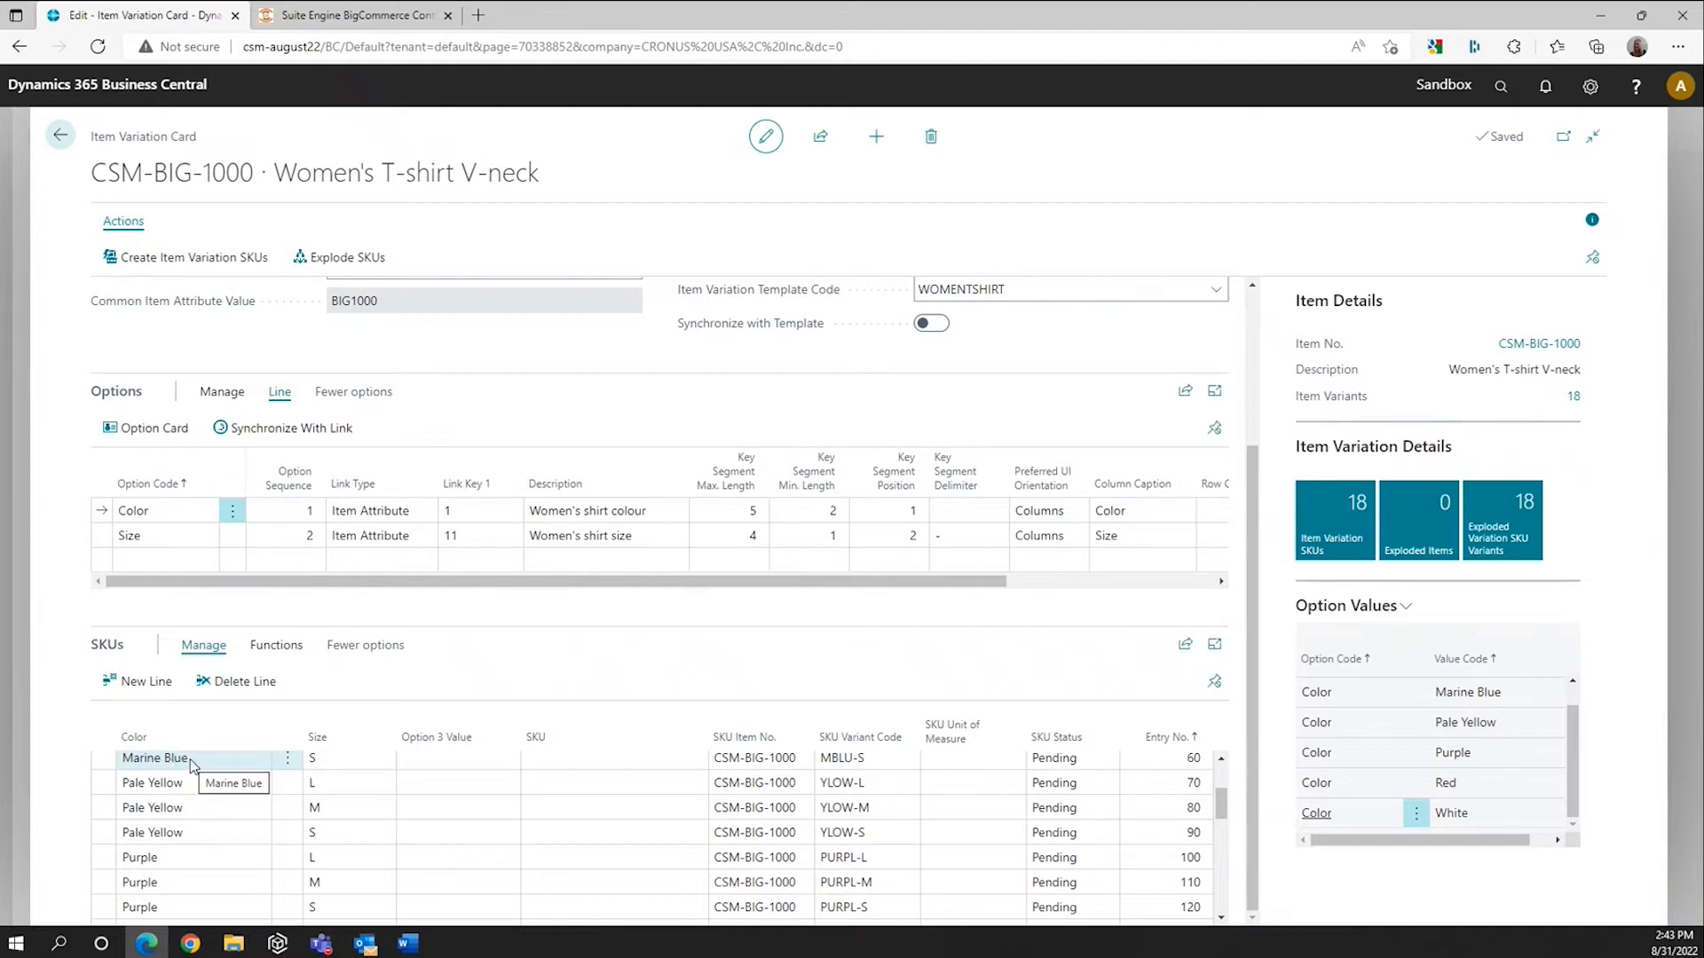
{"action": "left_click", "coordinate": [617, 785]}
{"action": "left_click", "coordinate": [736, 761]}
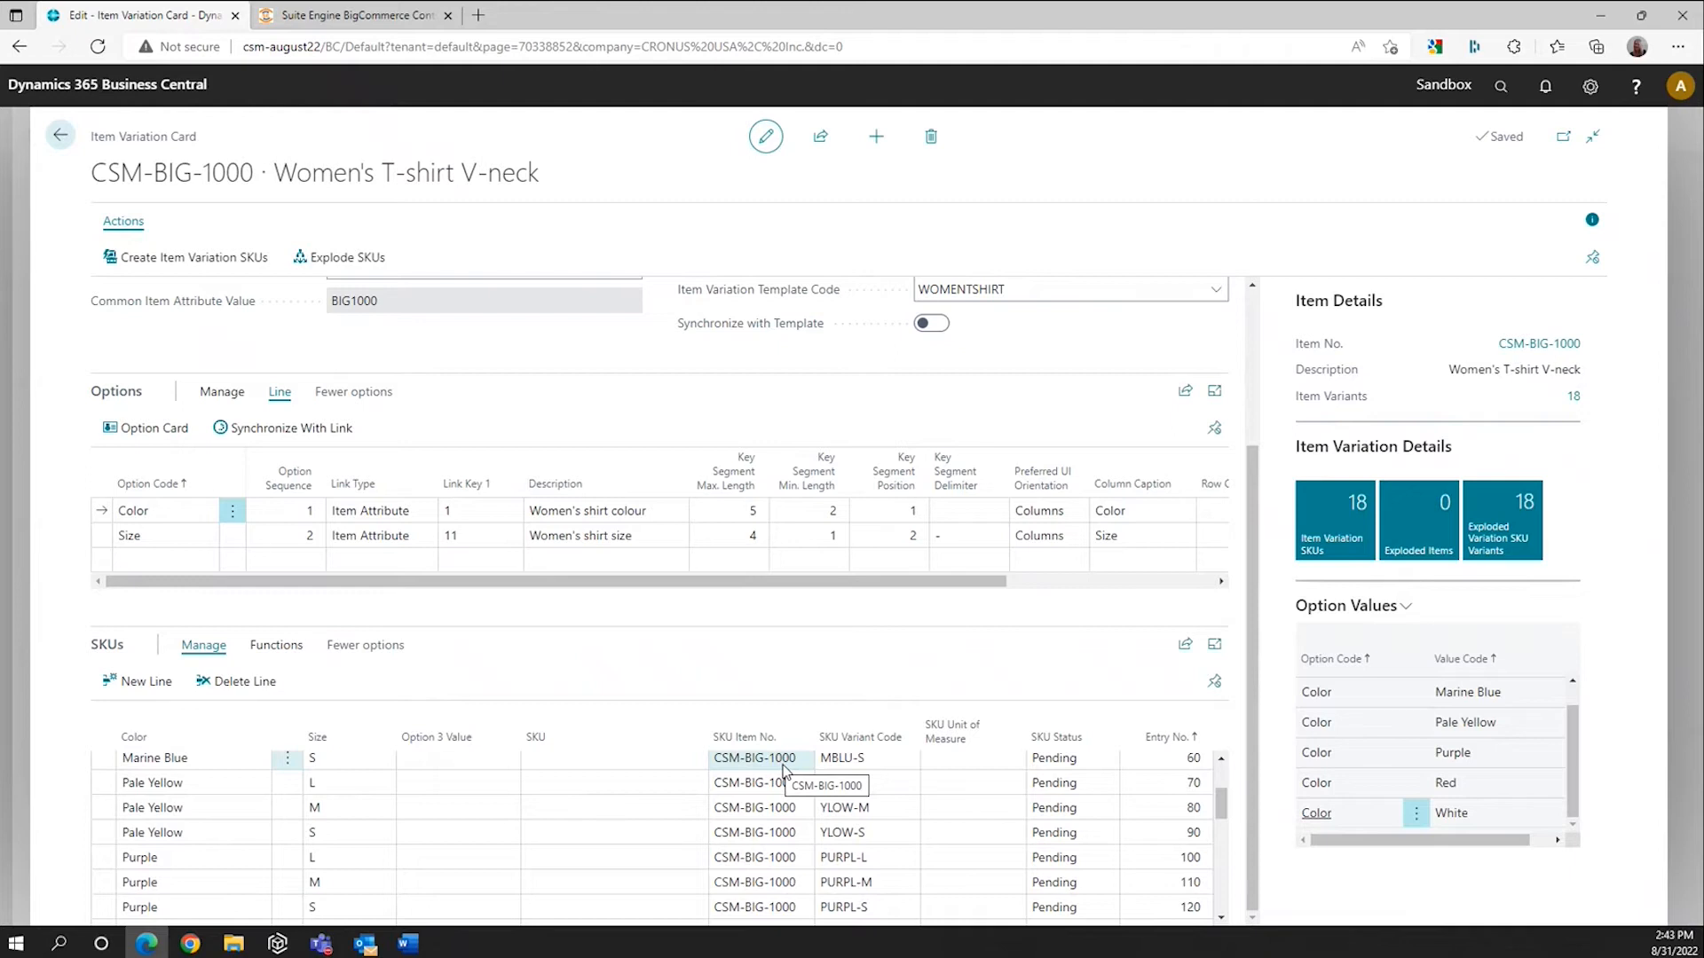
{"action": "left_click", "coordinate": [894, 761]}
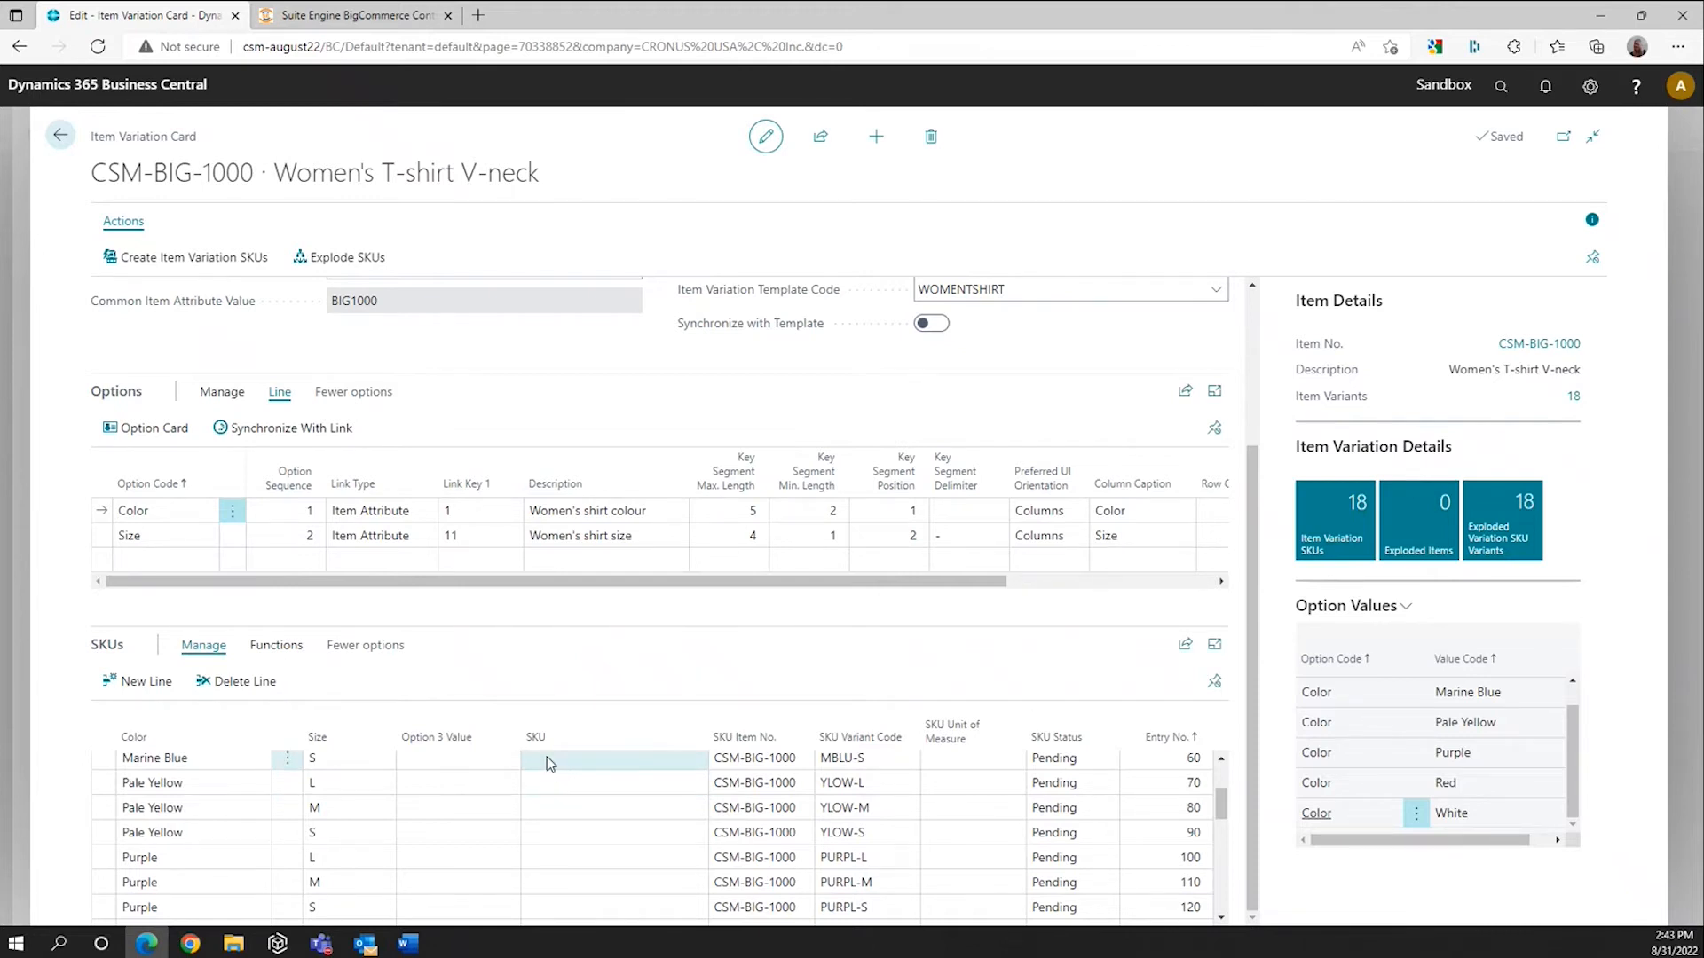
Step: Generate the SKUs for the color and size lines and review the resulting codes
{"action": "scroll", "coordinate": [544, 764], "scroll_direction": "up", "scroll_amount": 3}
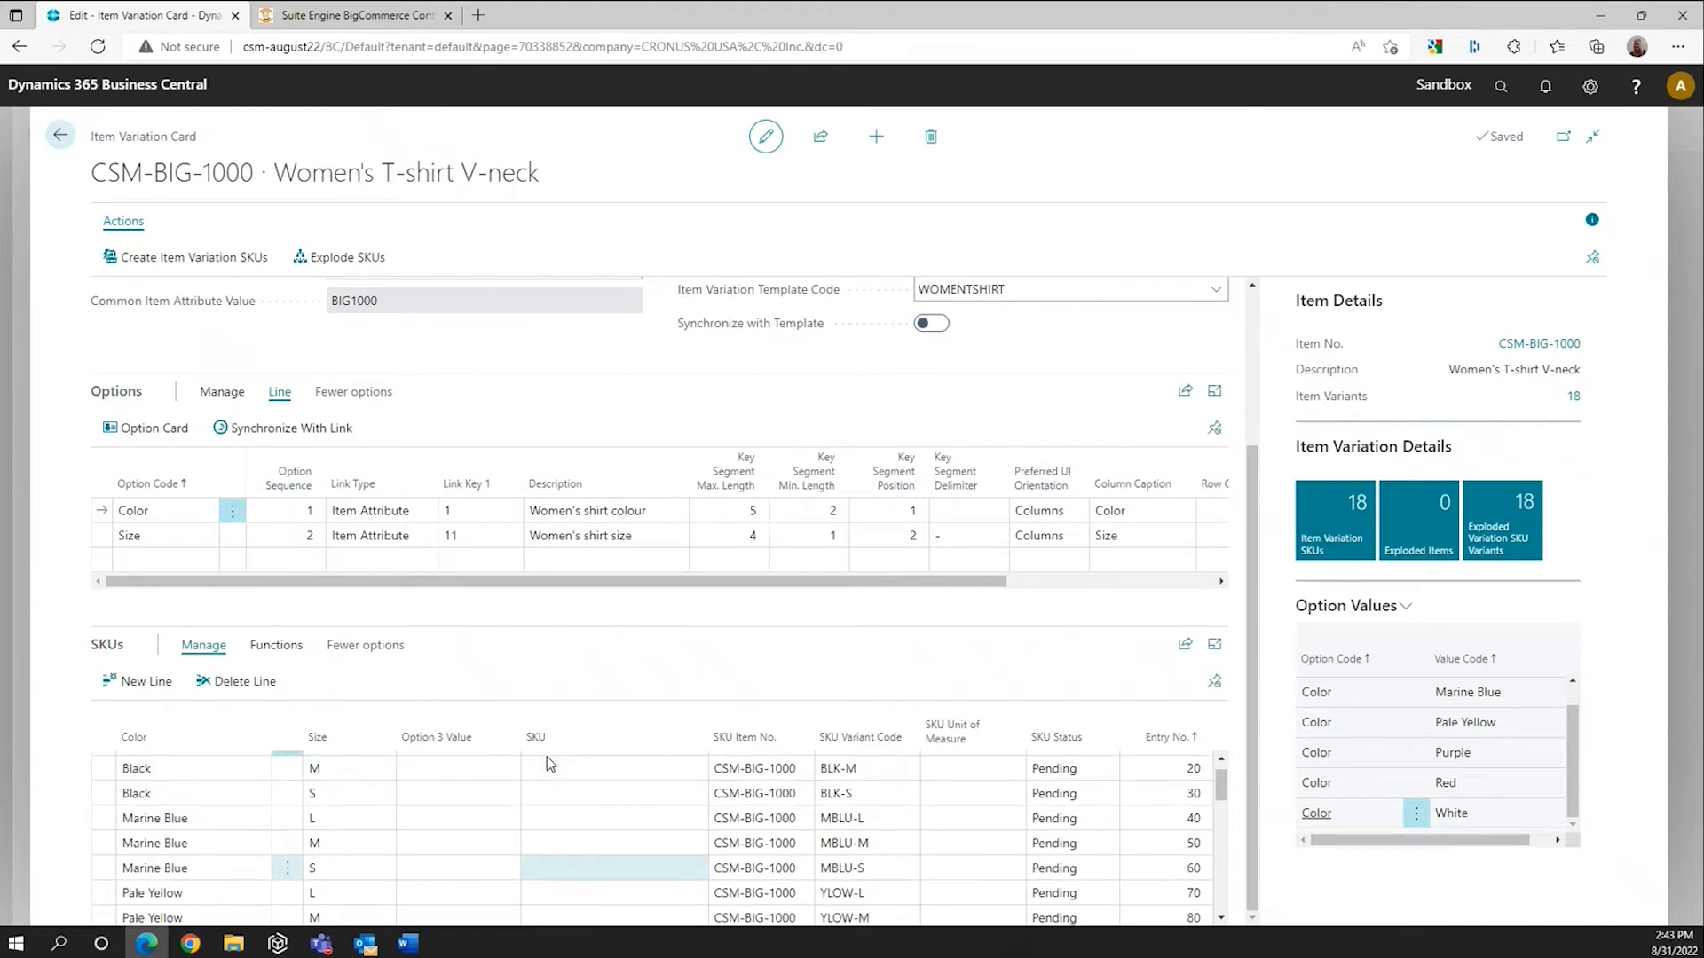
{"action": "left_click", "coordinate": [290, 649]}
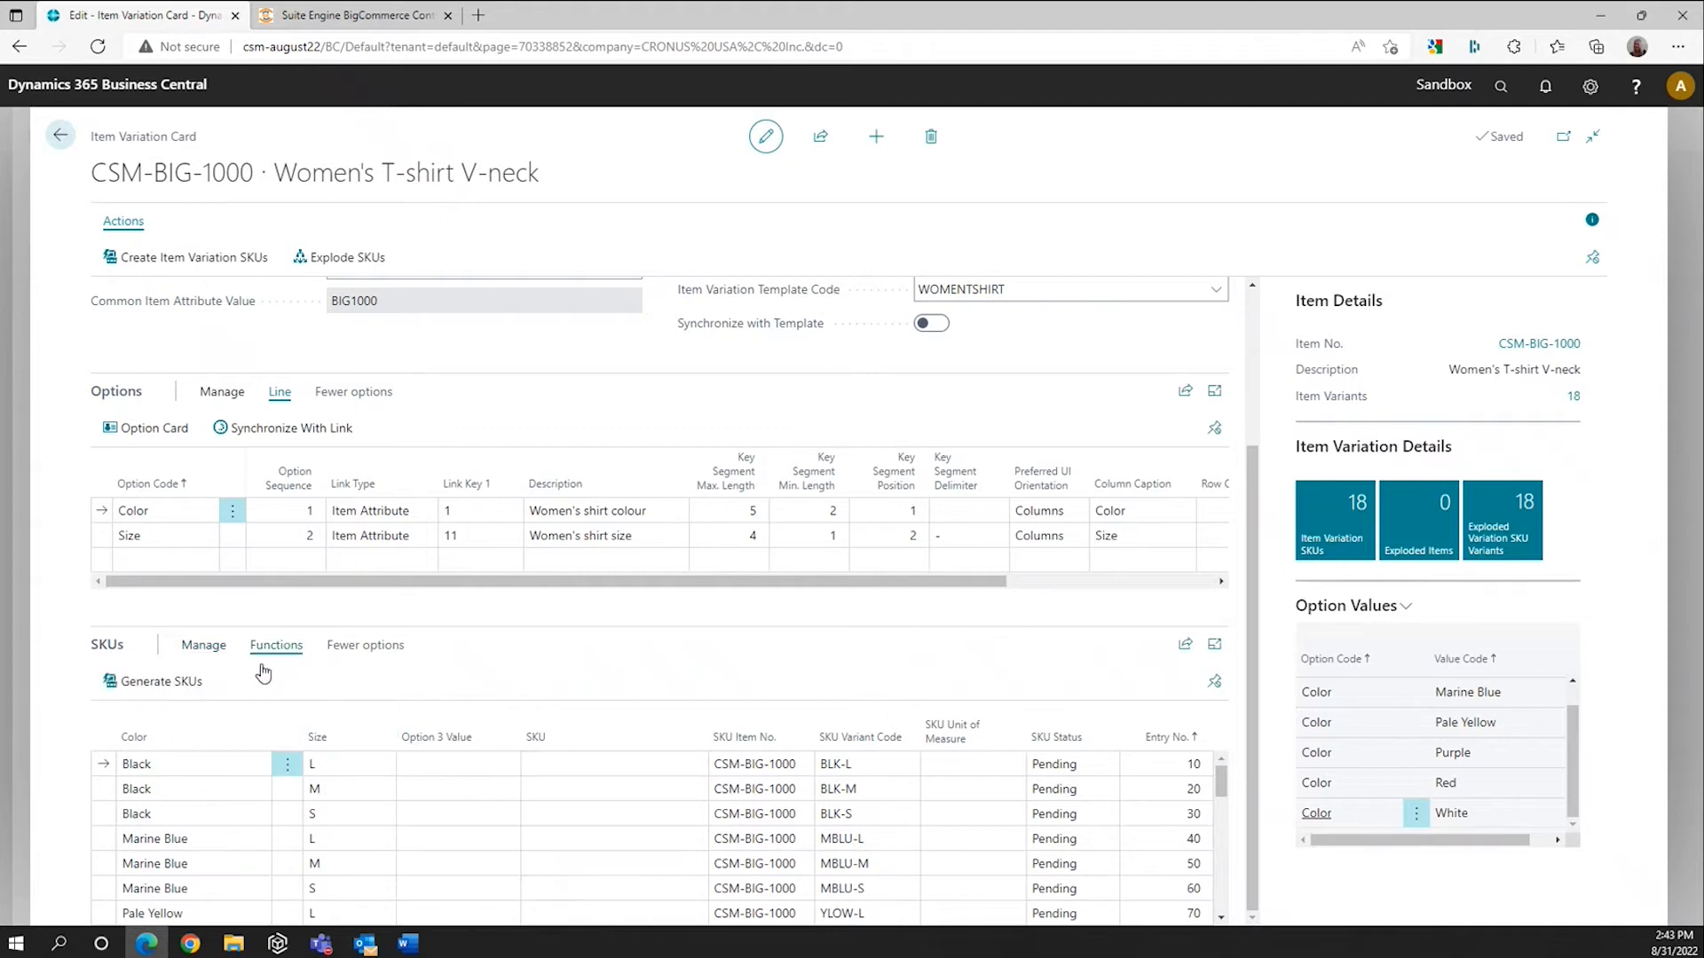
{"action": "left_click", "coordinate": [154, 685]}
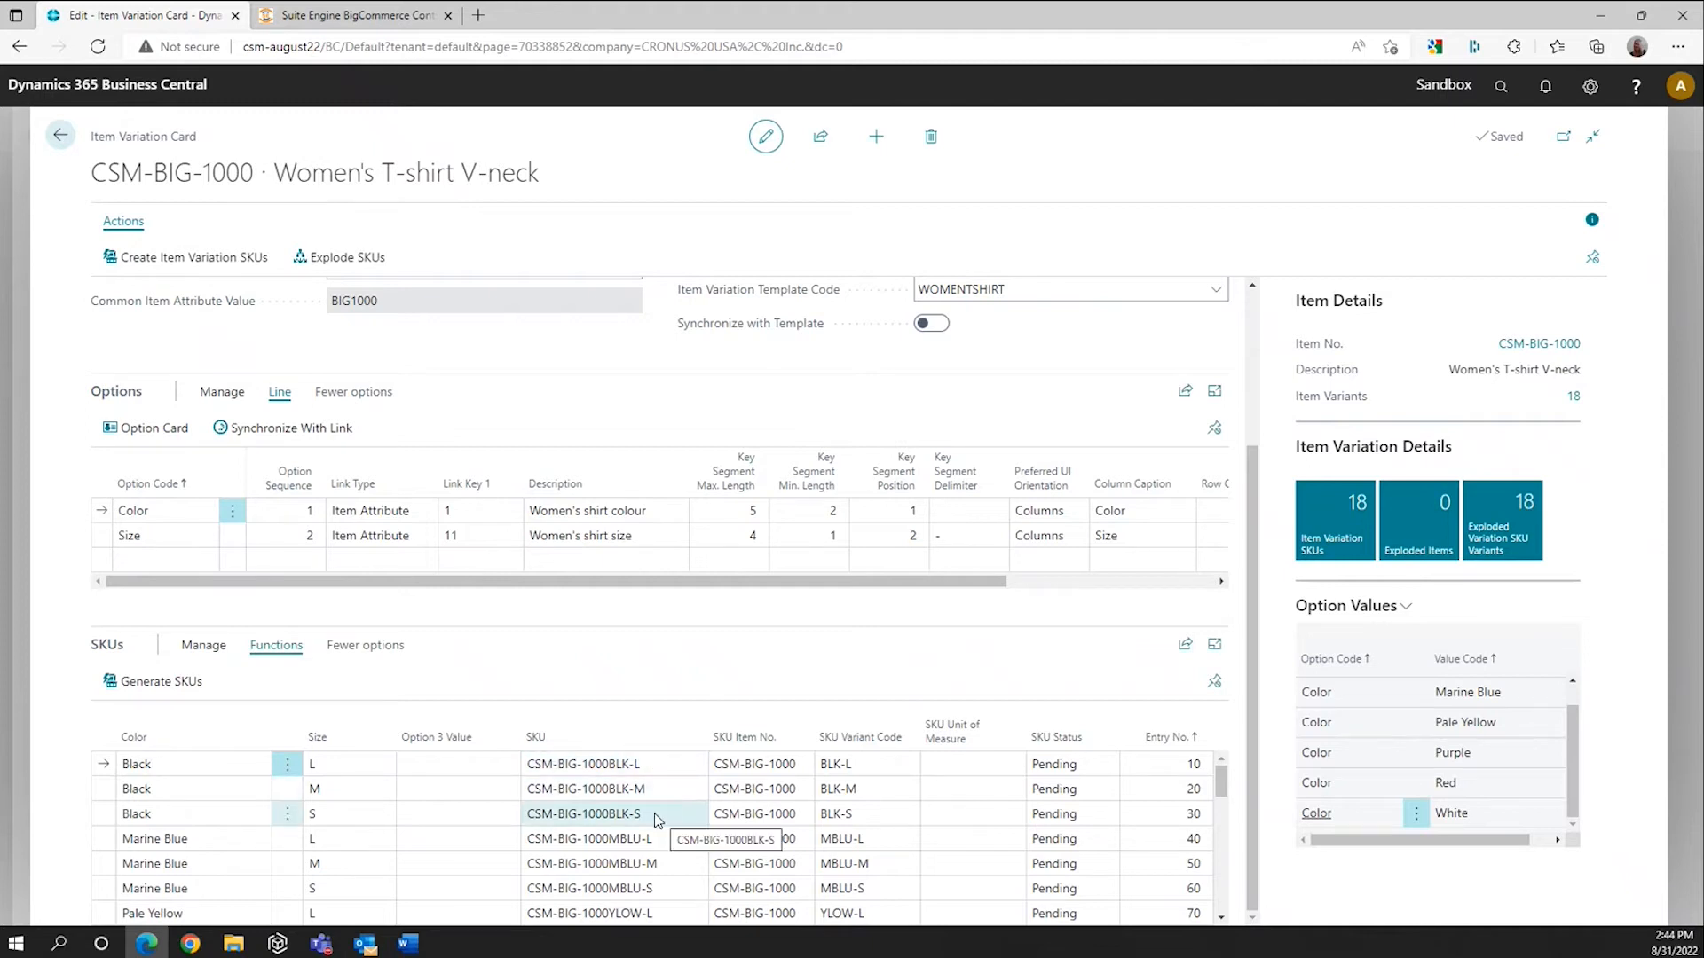
{"action": "scroll", "coordinate": [667, 802], "scroll_direction": "up", "scroll_amount": 5}
{"action": "scroll", "coordinate": [667, 802], "scroll_direction": "down", "scroll_amount": 5}
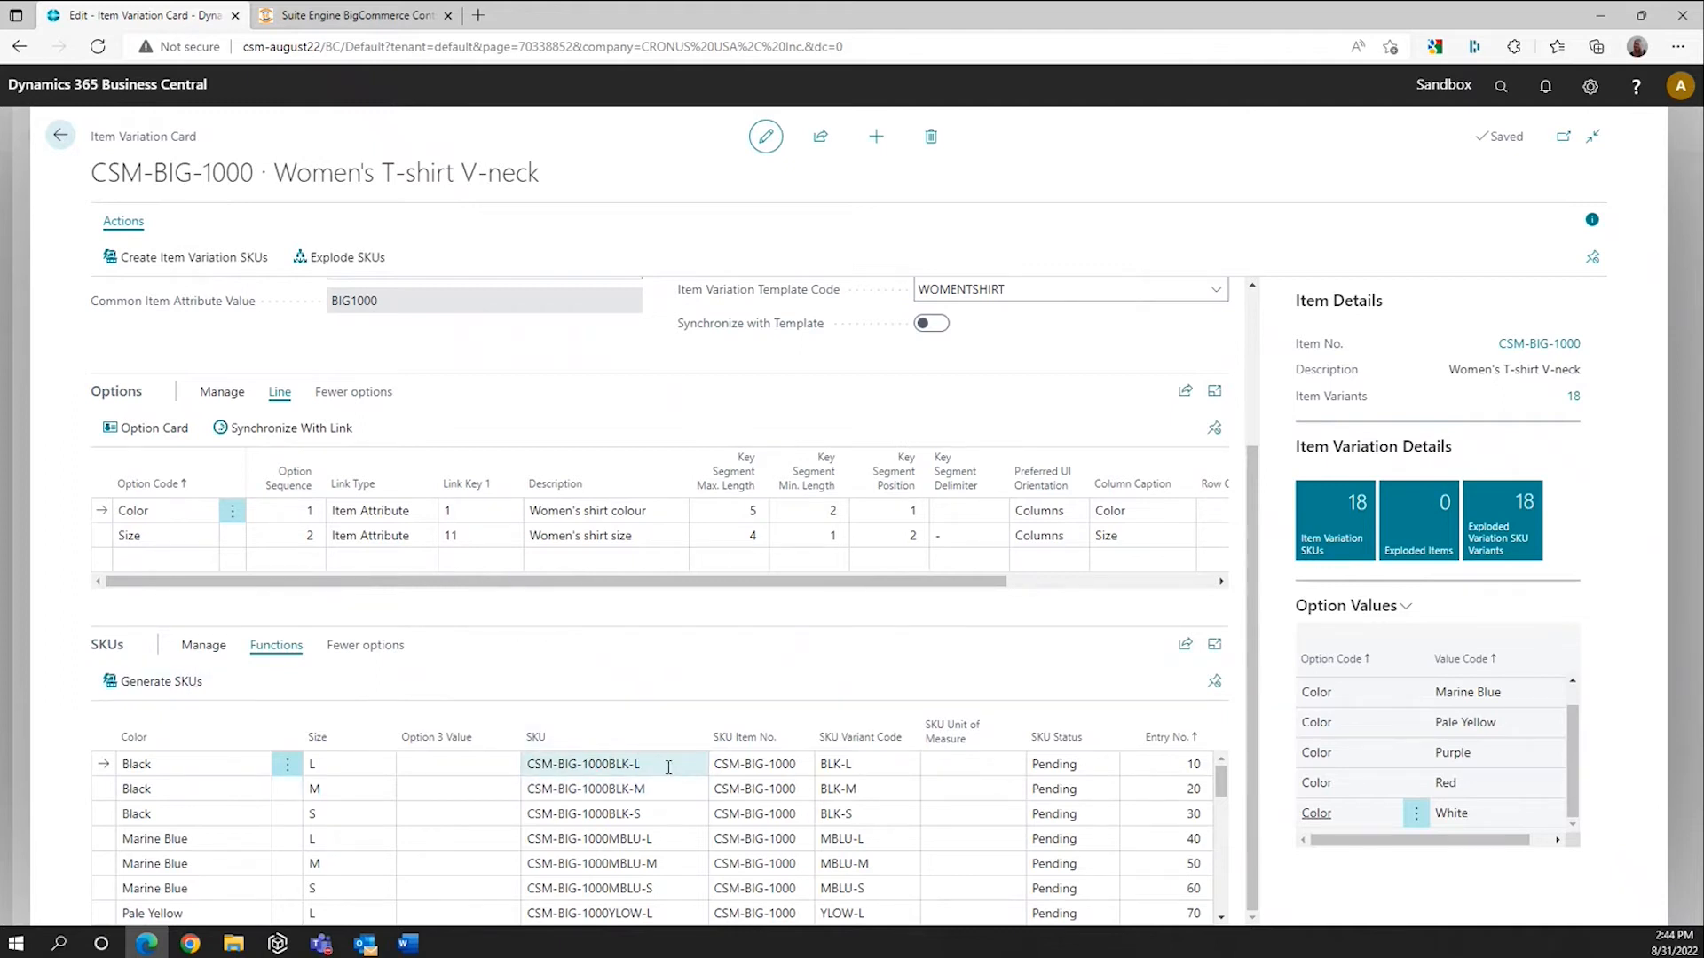
Step: Look up the units of measure available for the large Black SKU line, leaving the field blank
{"action": "left_click", "coordinate": [1002, 772]}
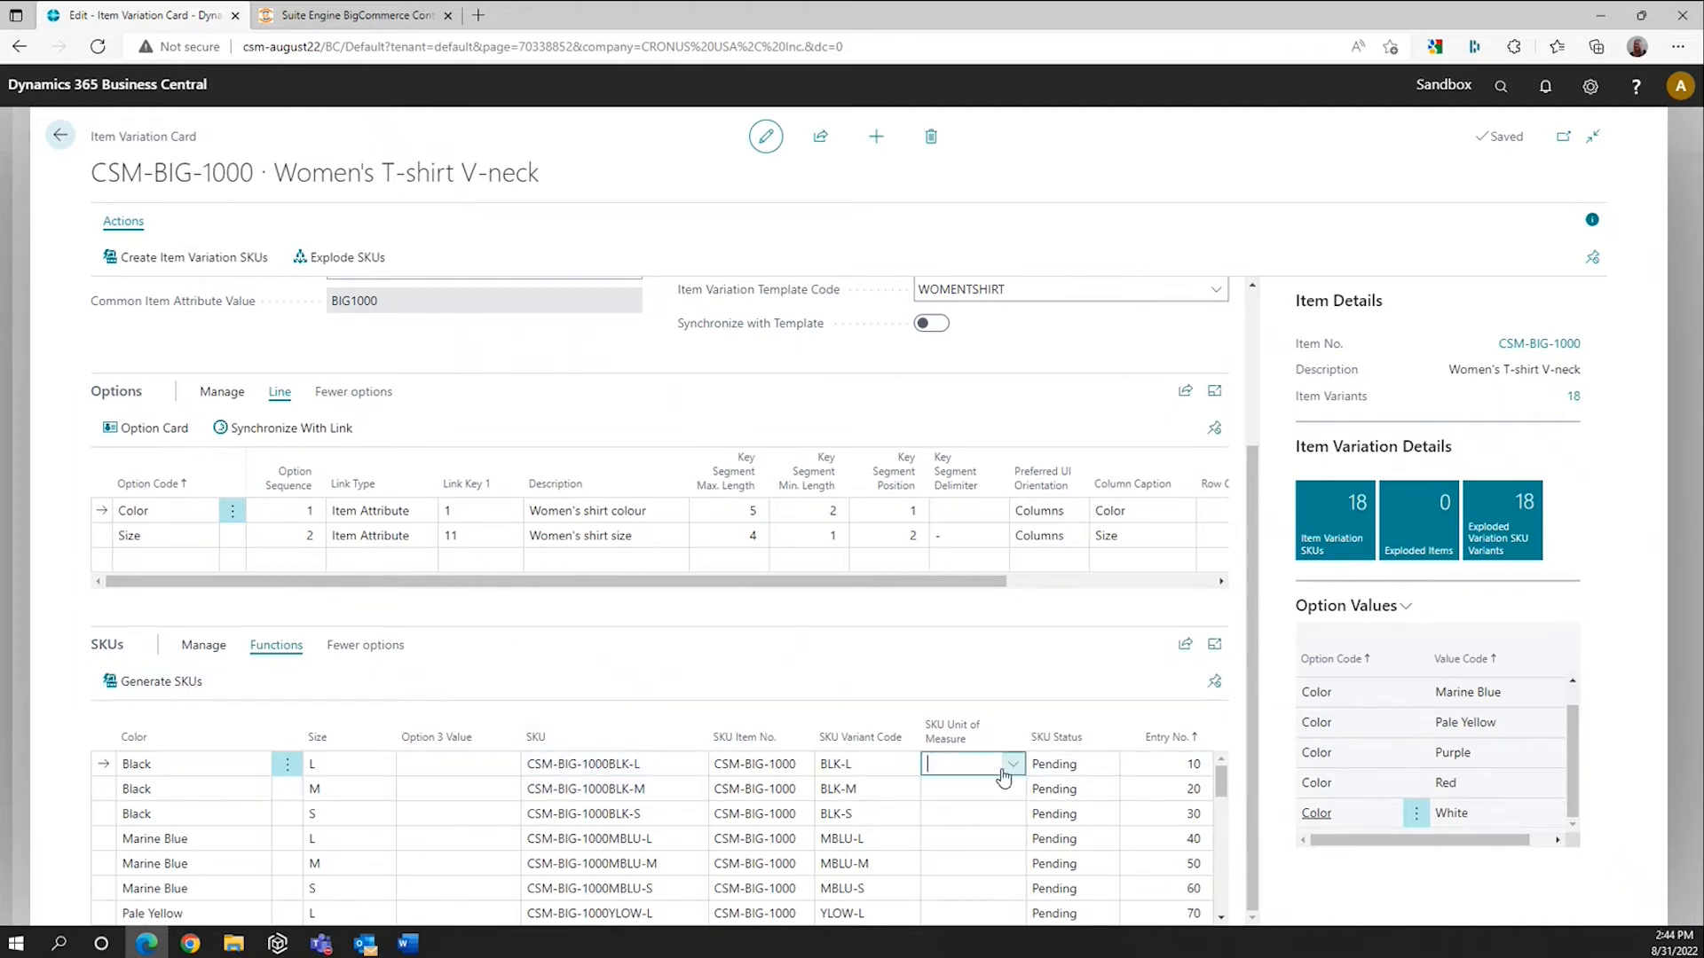
{"action": "left_click", "coordinate": [1010, 769]}
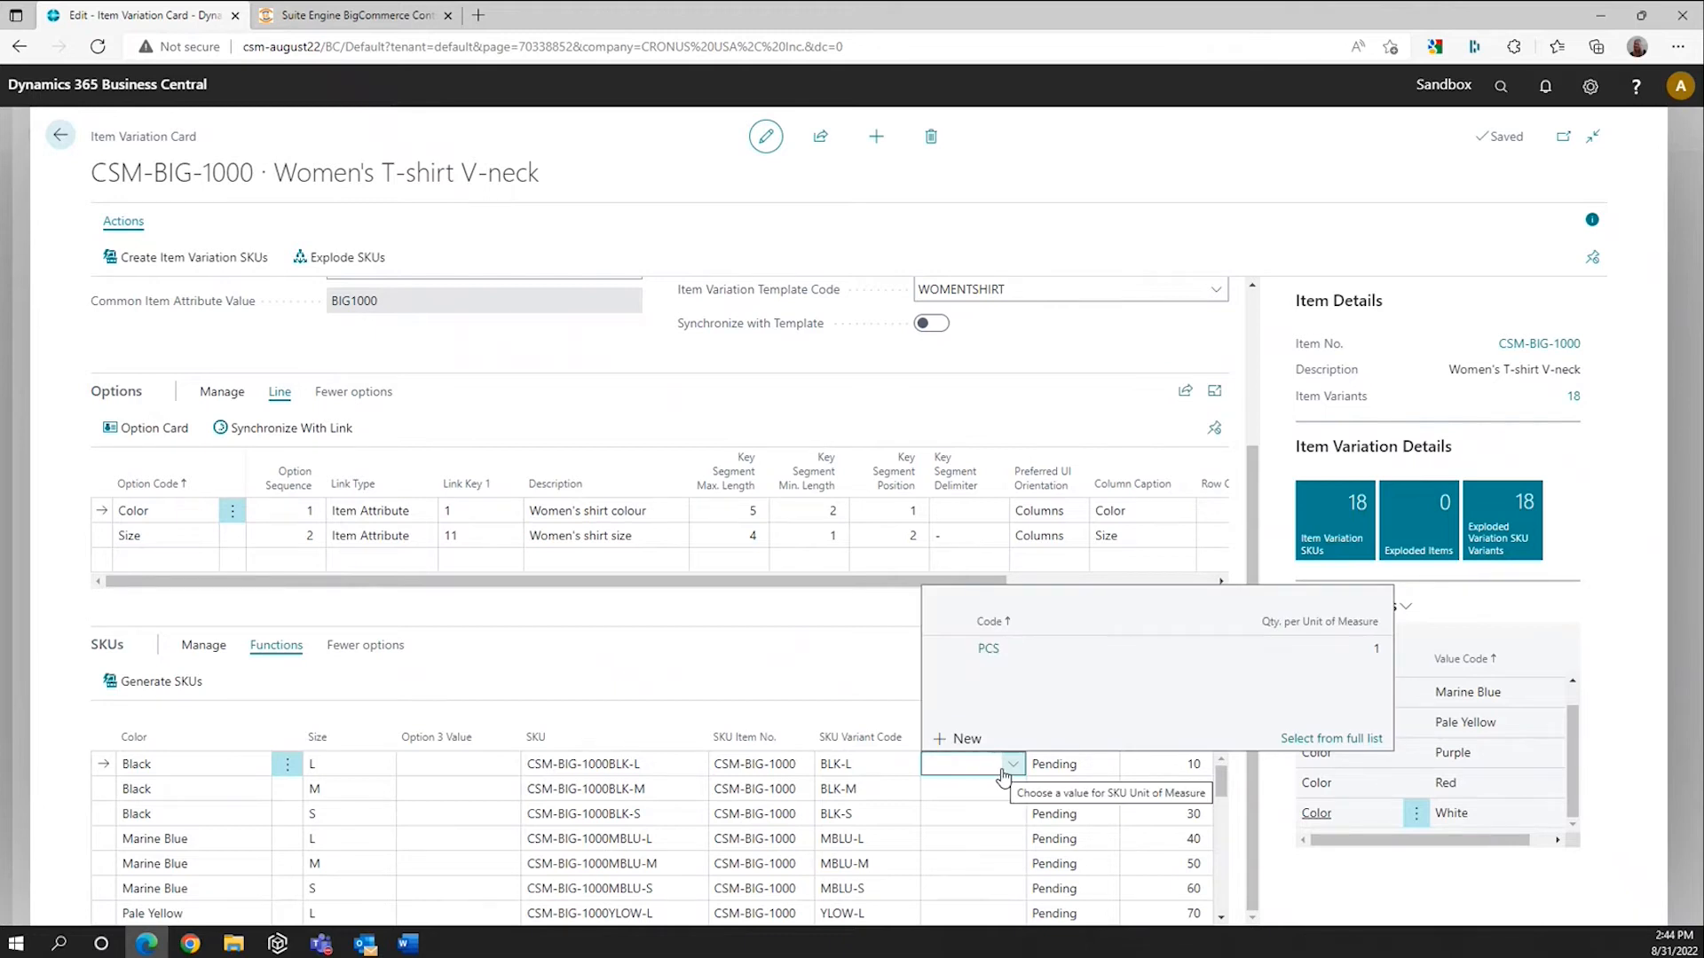
{"action": "key", "text": "Tab"}
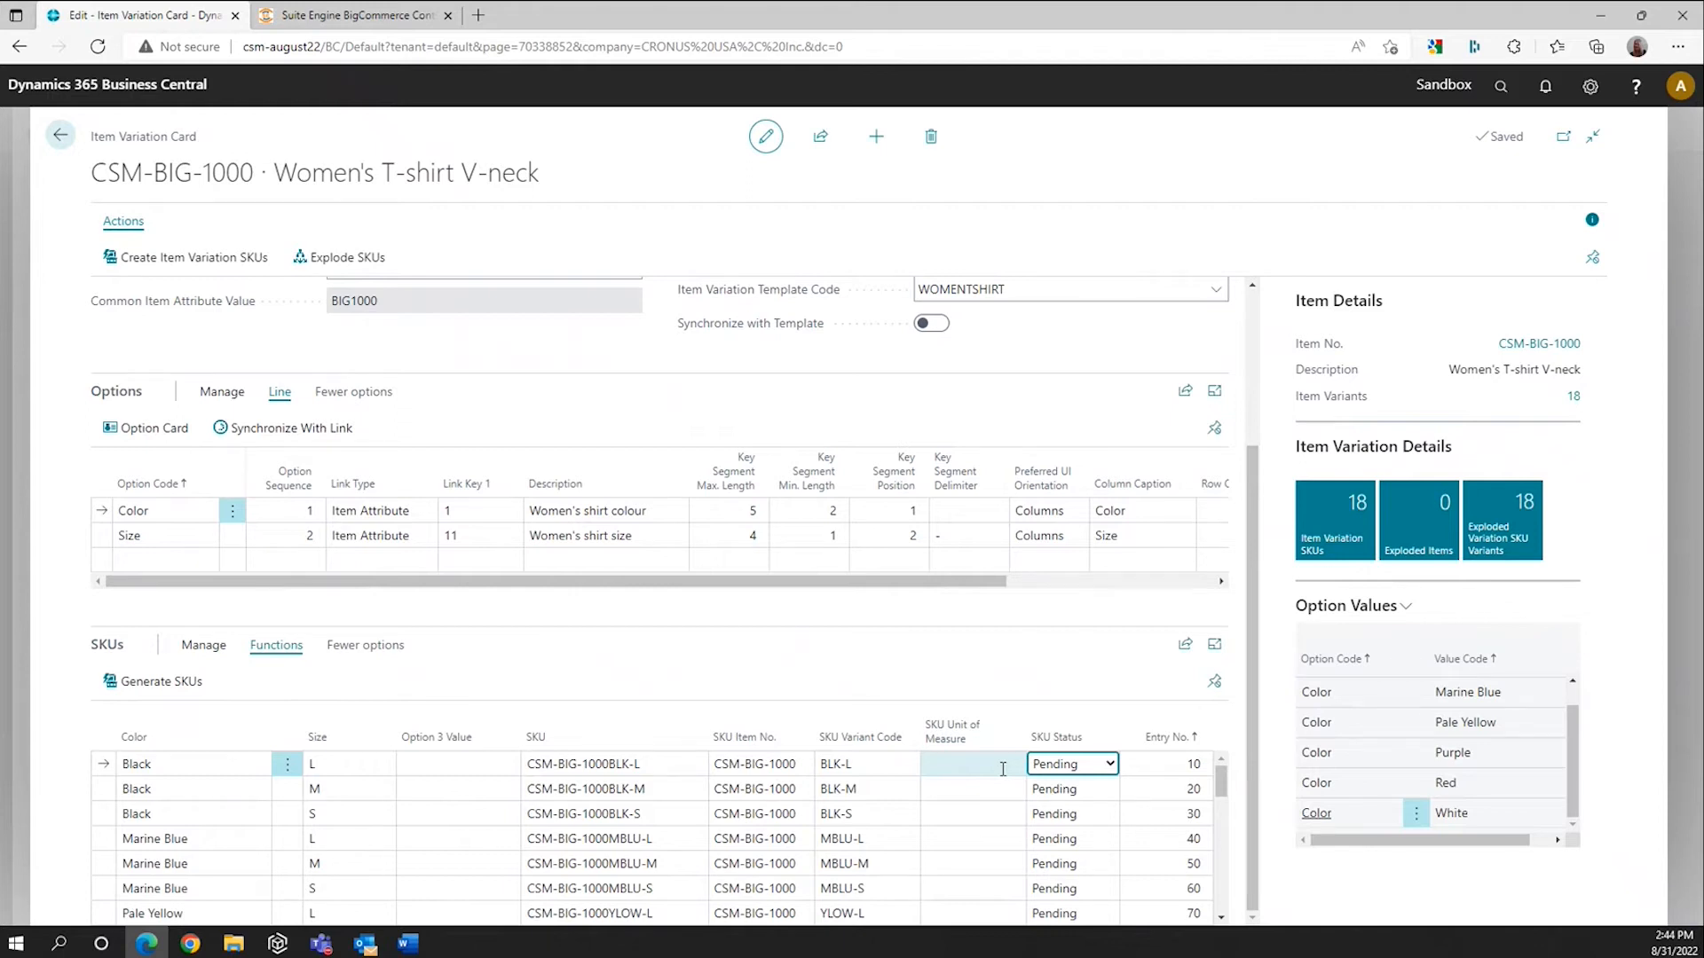
Step: Set the SKU status to Active on every color and size line, from large Black through small White
{"action": "key", "text": "a"}
{"action": "key", "text": "Down"}
{"action": "key", "text": "a"}
{"action": "key", "text": "Down"}
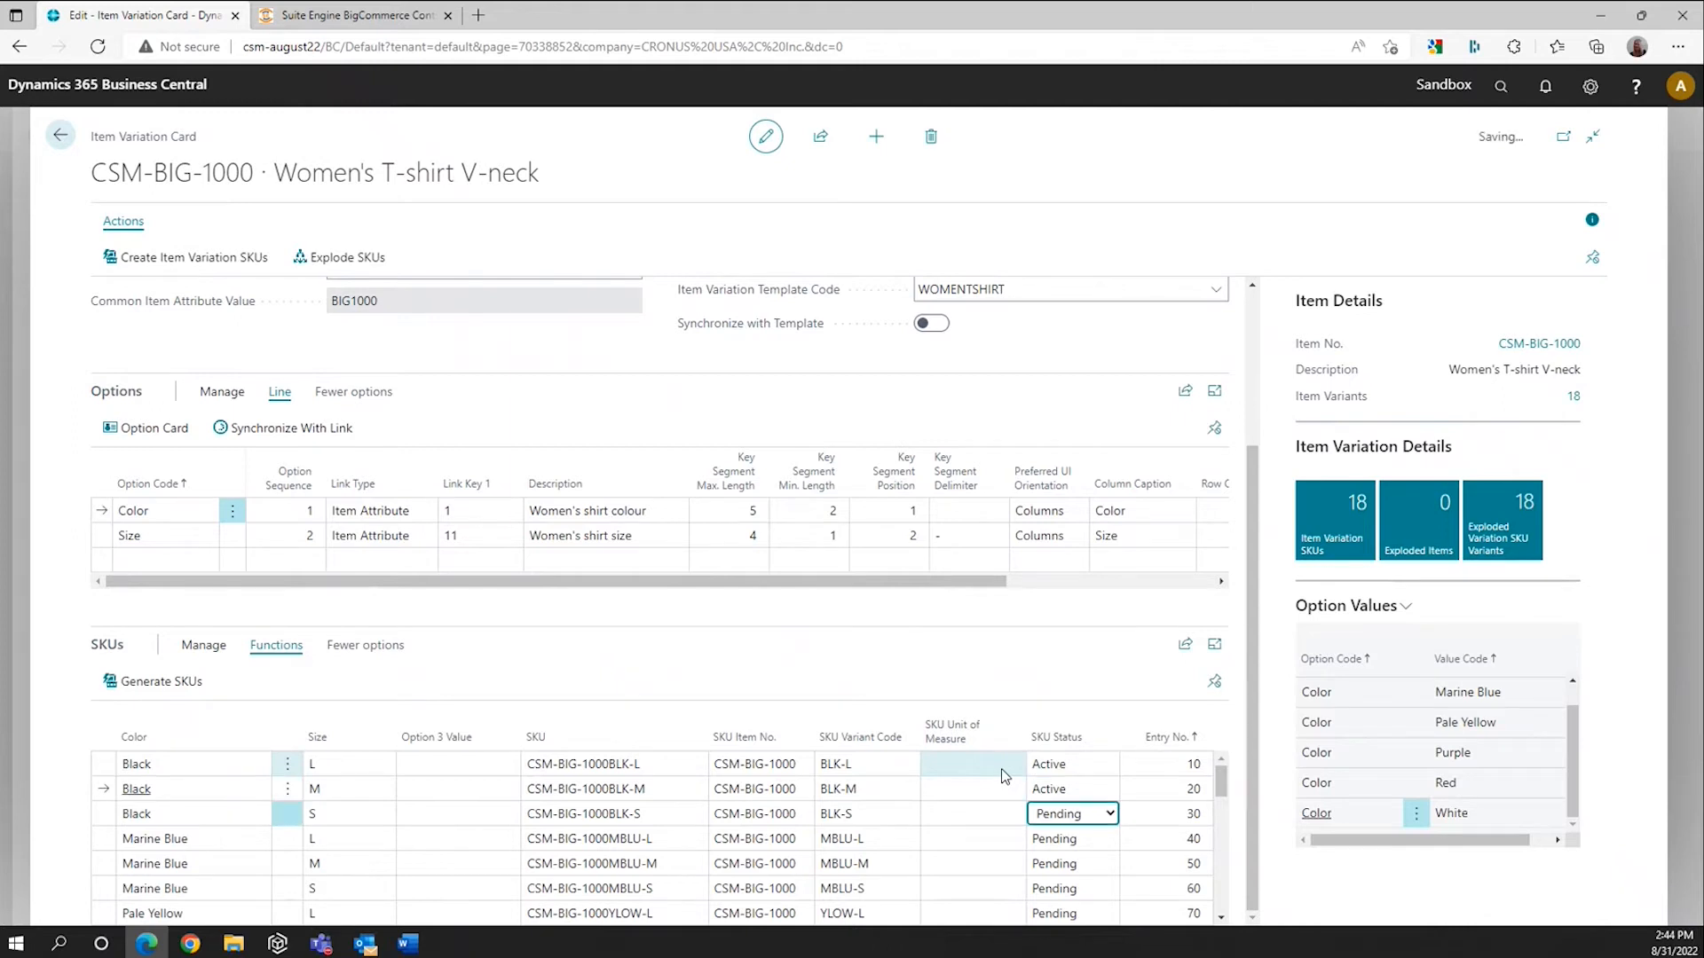
{"action": "key", "text": "a"}
{"action": "key", "text": "Down"}
{"action": "key", "text": "a"}
{"action": "key", "text": "Down"}
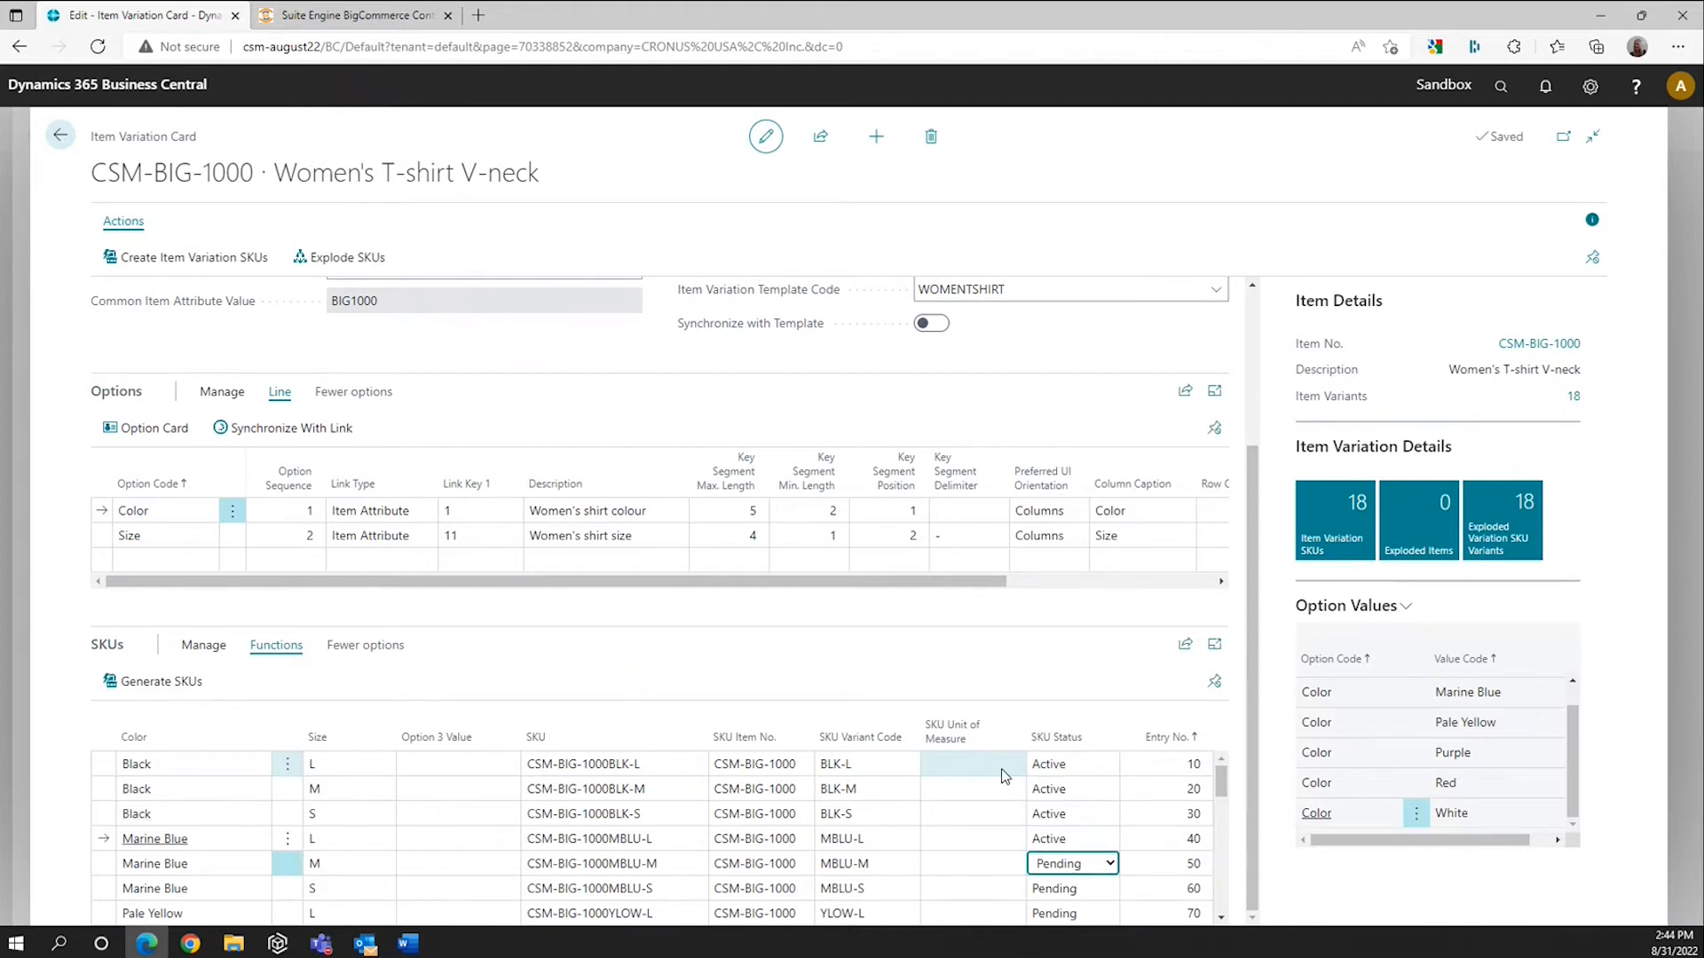
{"action": "key", "text": "a"}
{"action": "key", "text": "Down"}
{"action": "key", "text": "a"}
{"action": "key", "text": "Down"}
{"action": "key", "text": "a"}
{"action": "key", "text": "Down"}
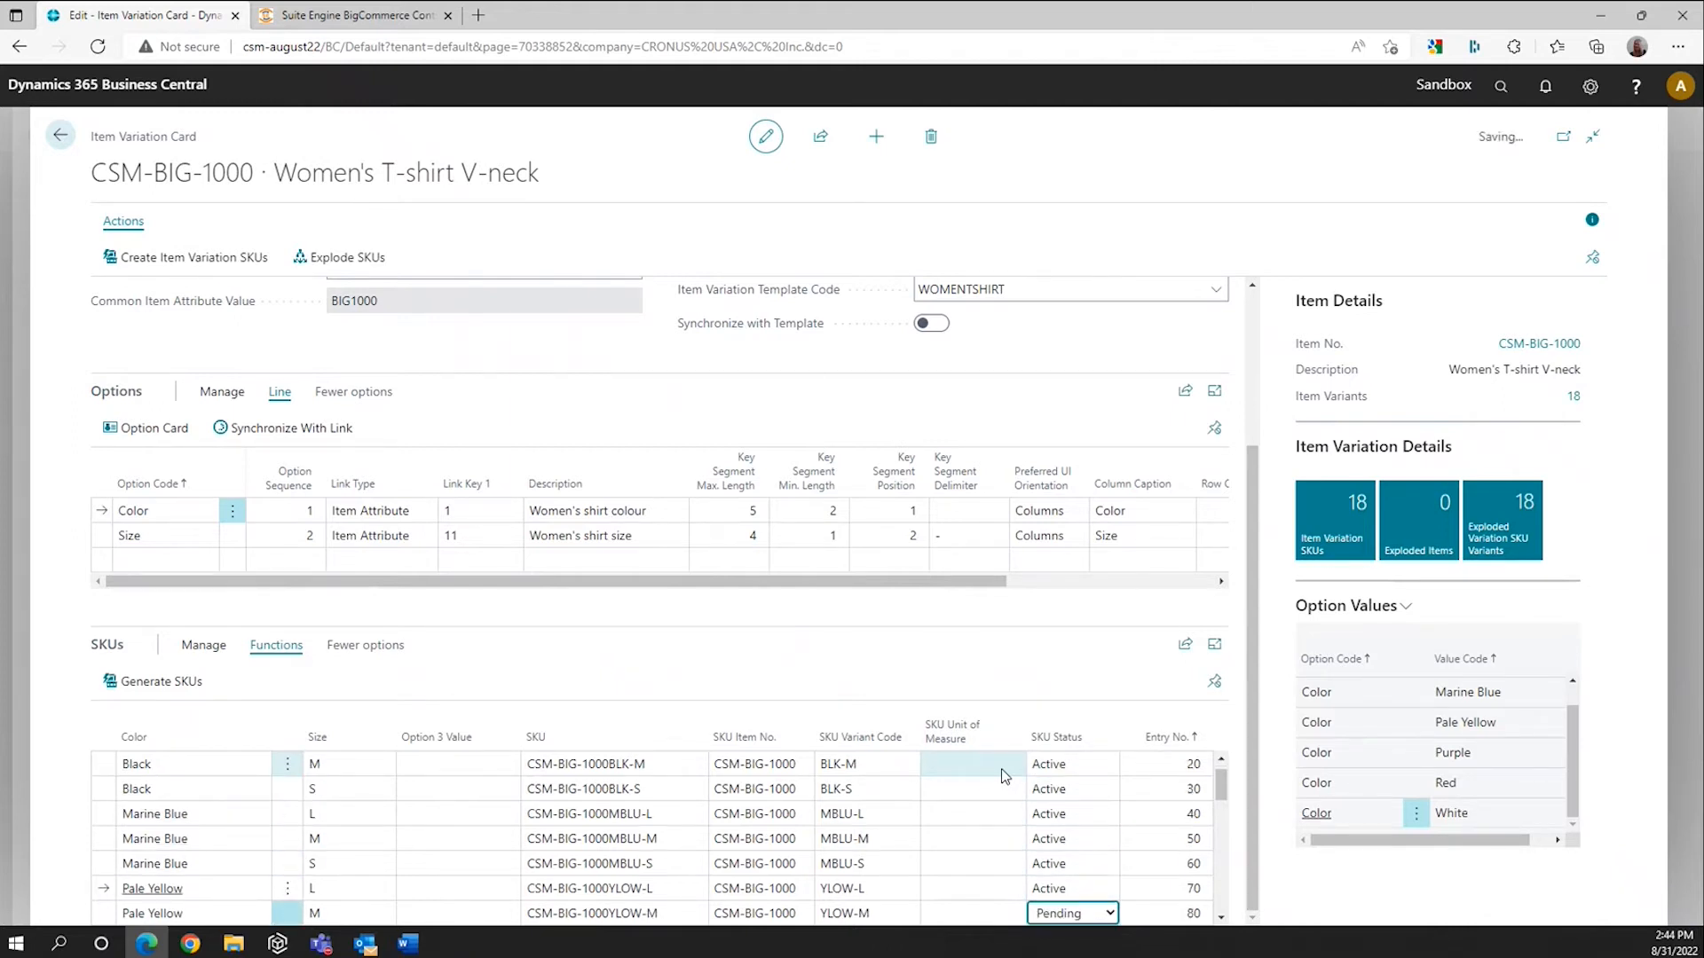
{"action": "key", "text": "a"}
{"action": "key", "text": "Down"}
{"action": "key", "text": "a"}
{"action": "key", "text": "Down"}
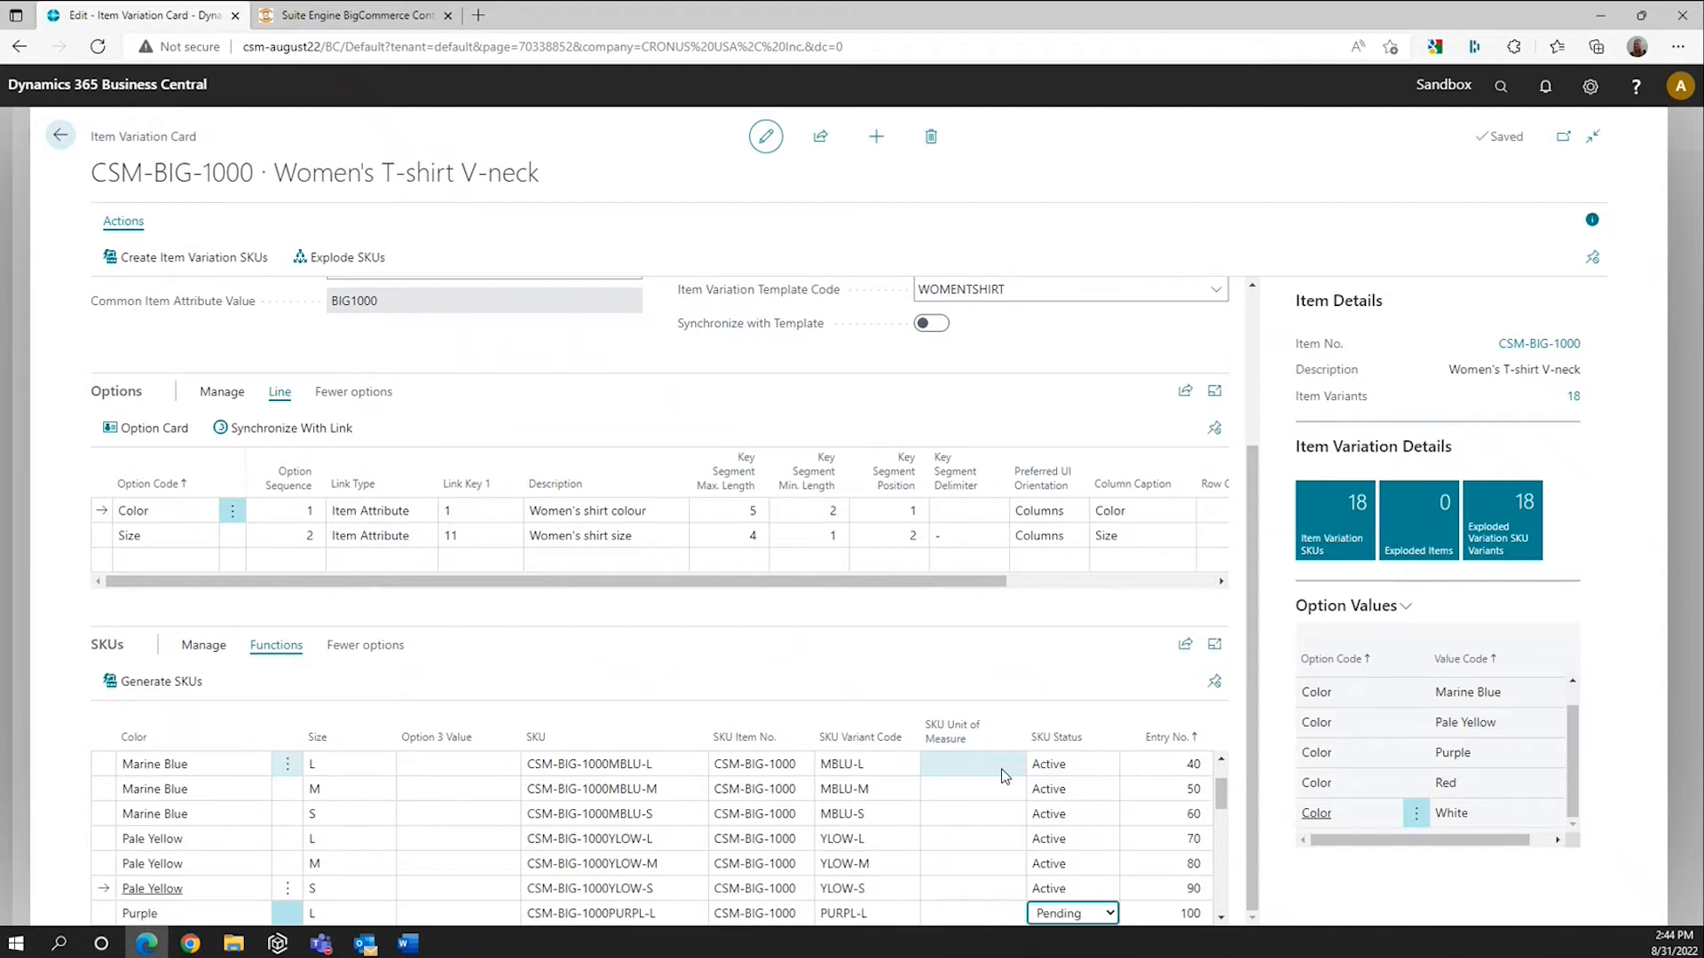
{"action": "key", "text": "a"}
{"action": "key", "text": "Down"}
{"action": "key", "text": "a"}
{"action": "key", "text": "Down"}
{"action": "key", "text": "a"}
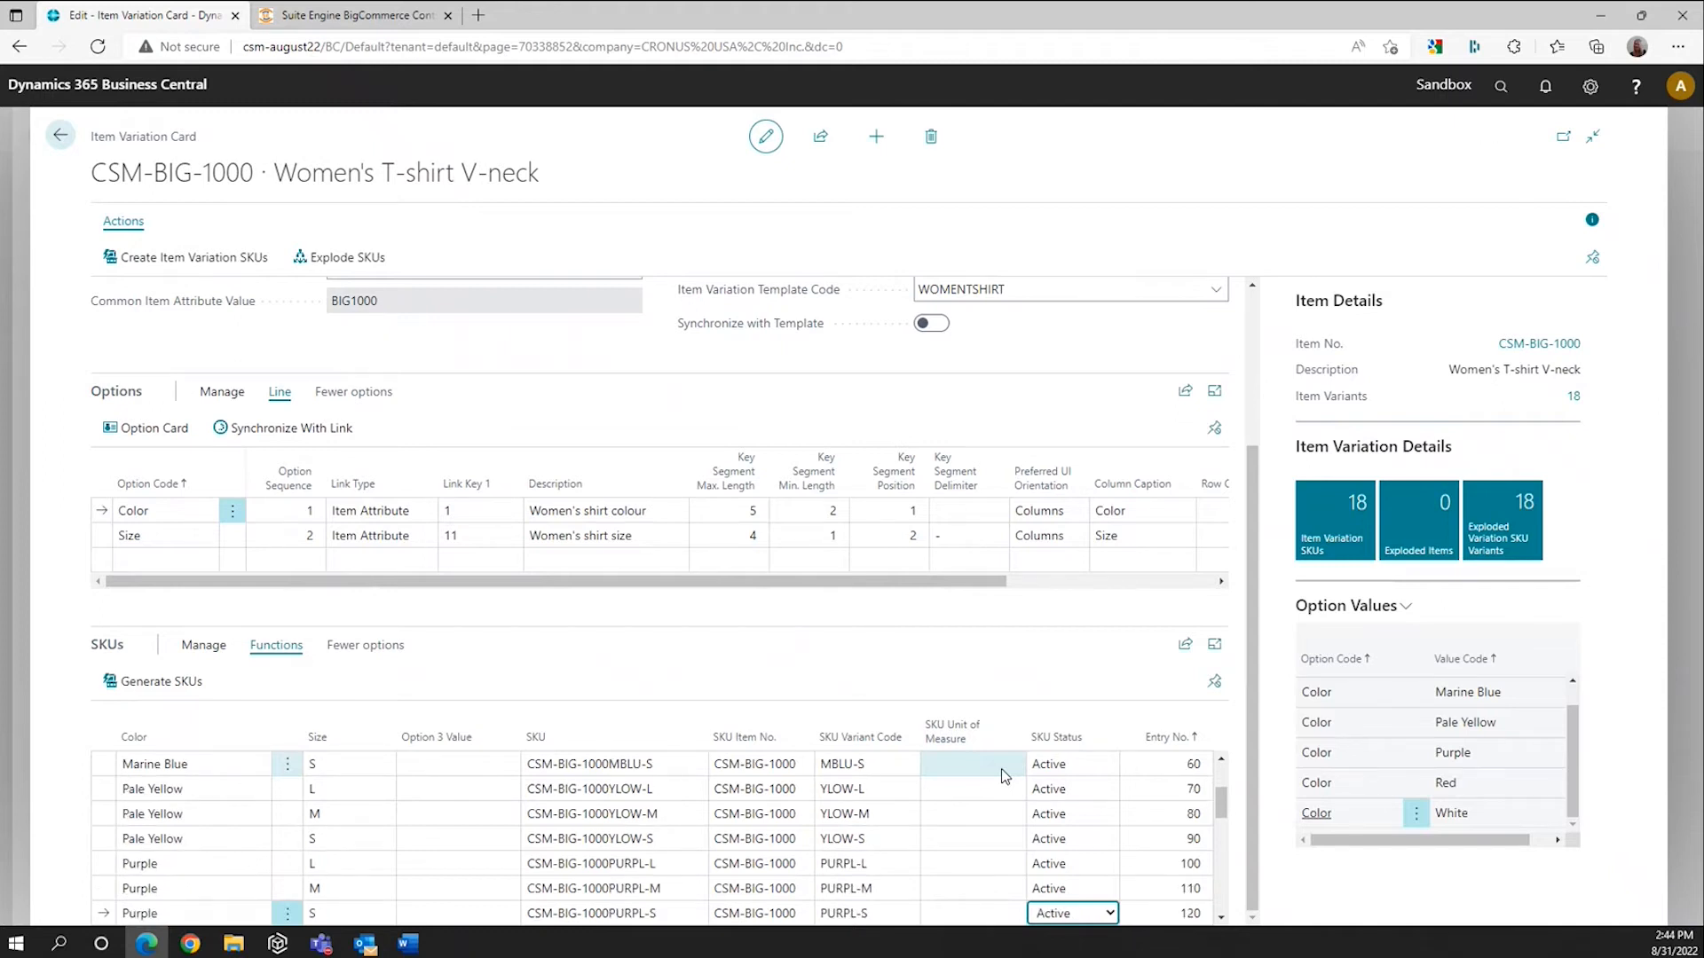
{"action": "key", "text": "Down"}
{"action": "key", "text": "a"}
{"action": "key", "text": "Down"}
{"action": "key", "text": "a"}
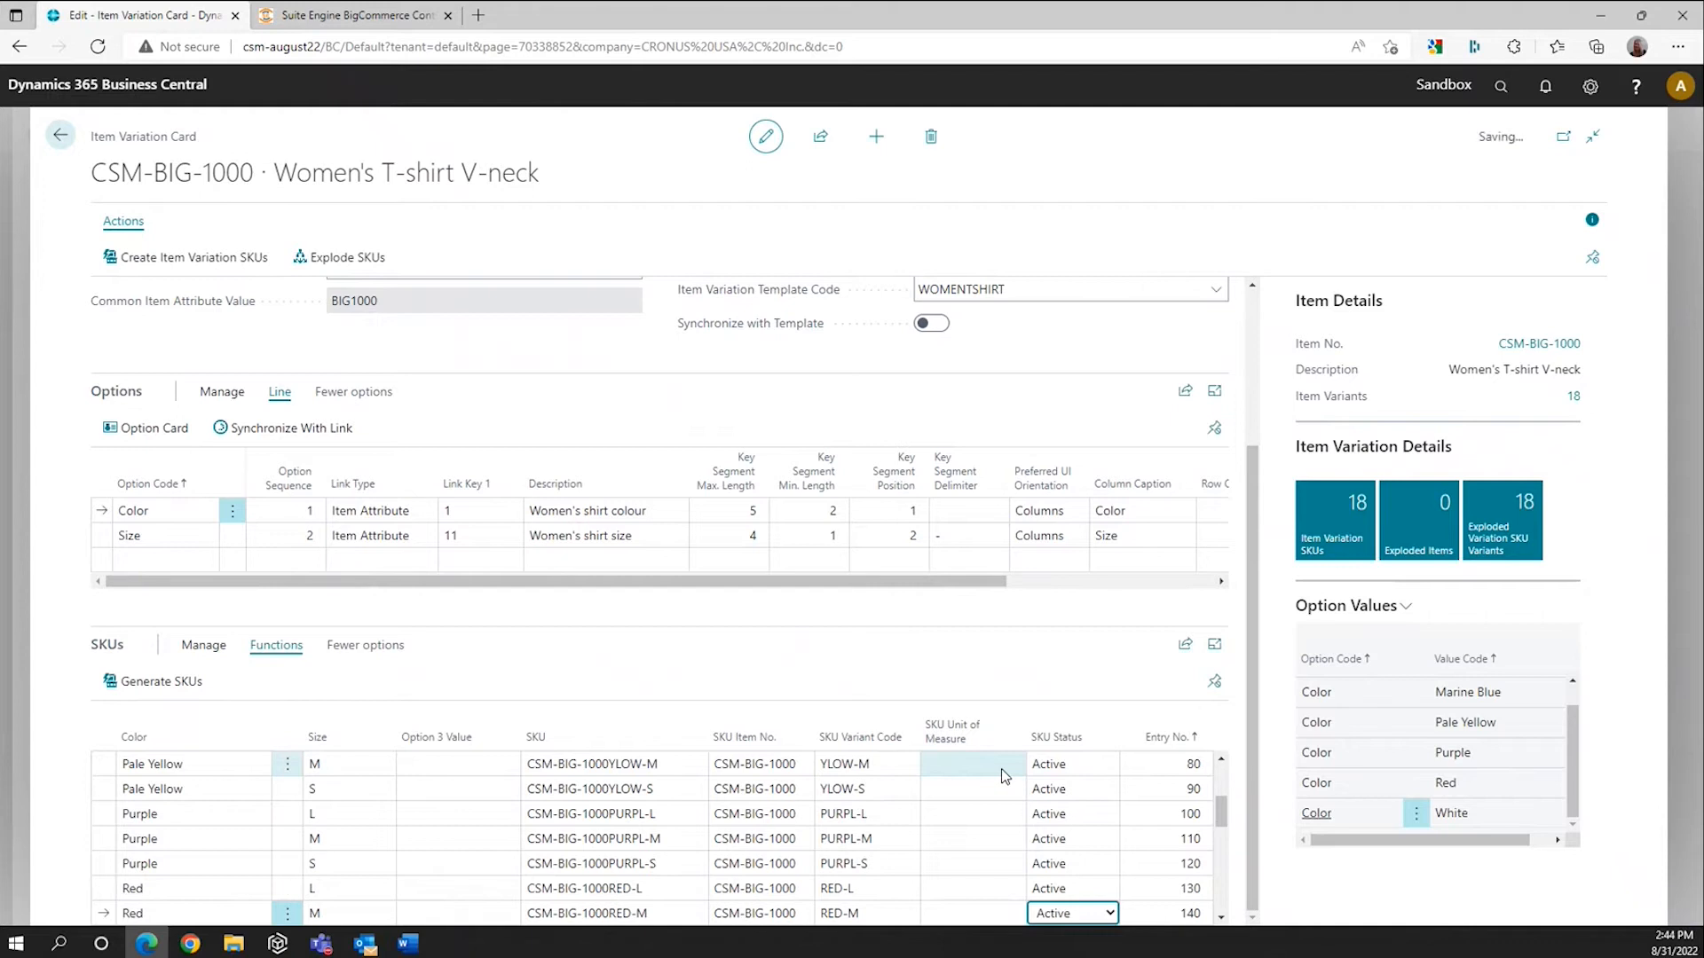
{"action": "key", "text": "Down"}
{"action": "key", "text": "a"}
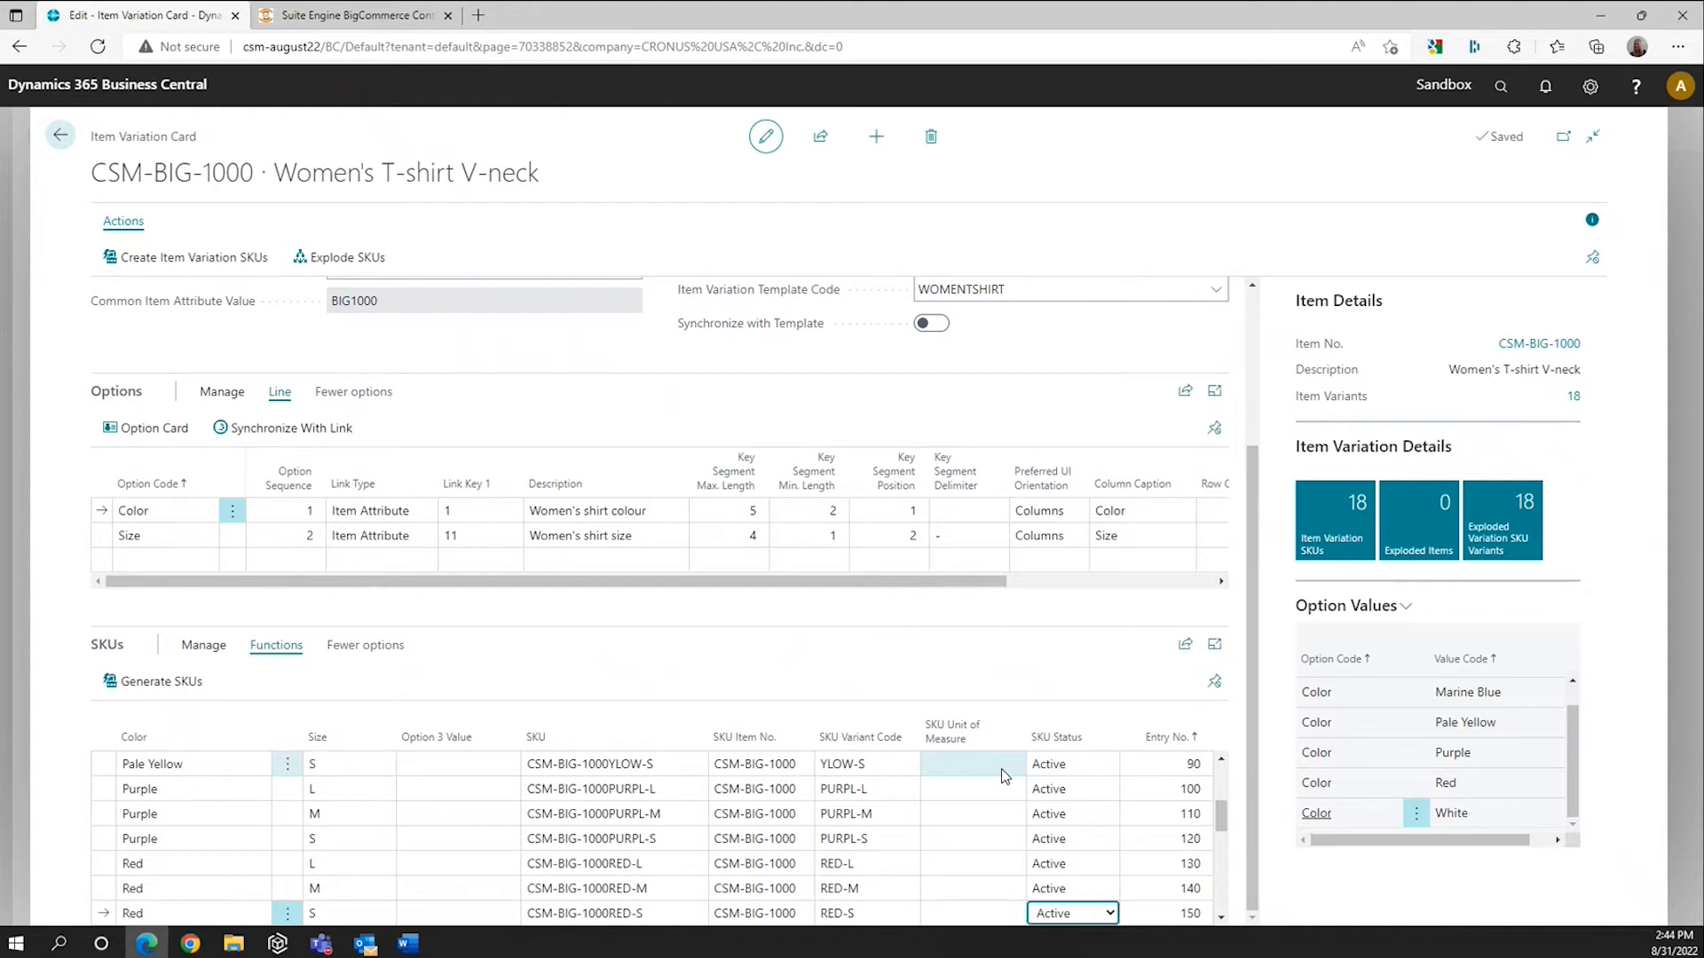
{"action": "key", "text": "Down"}
{"action": "key", "text": "a"}
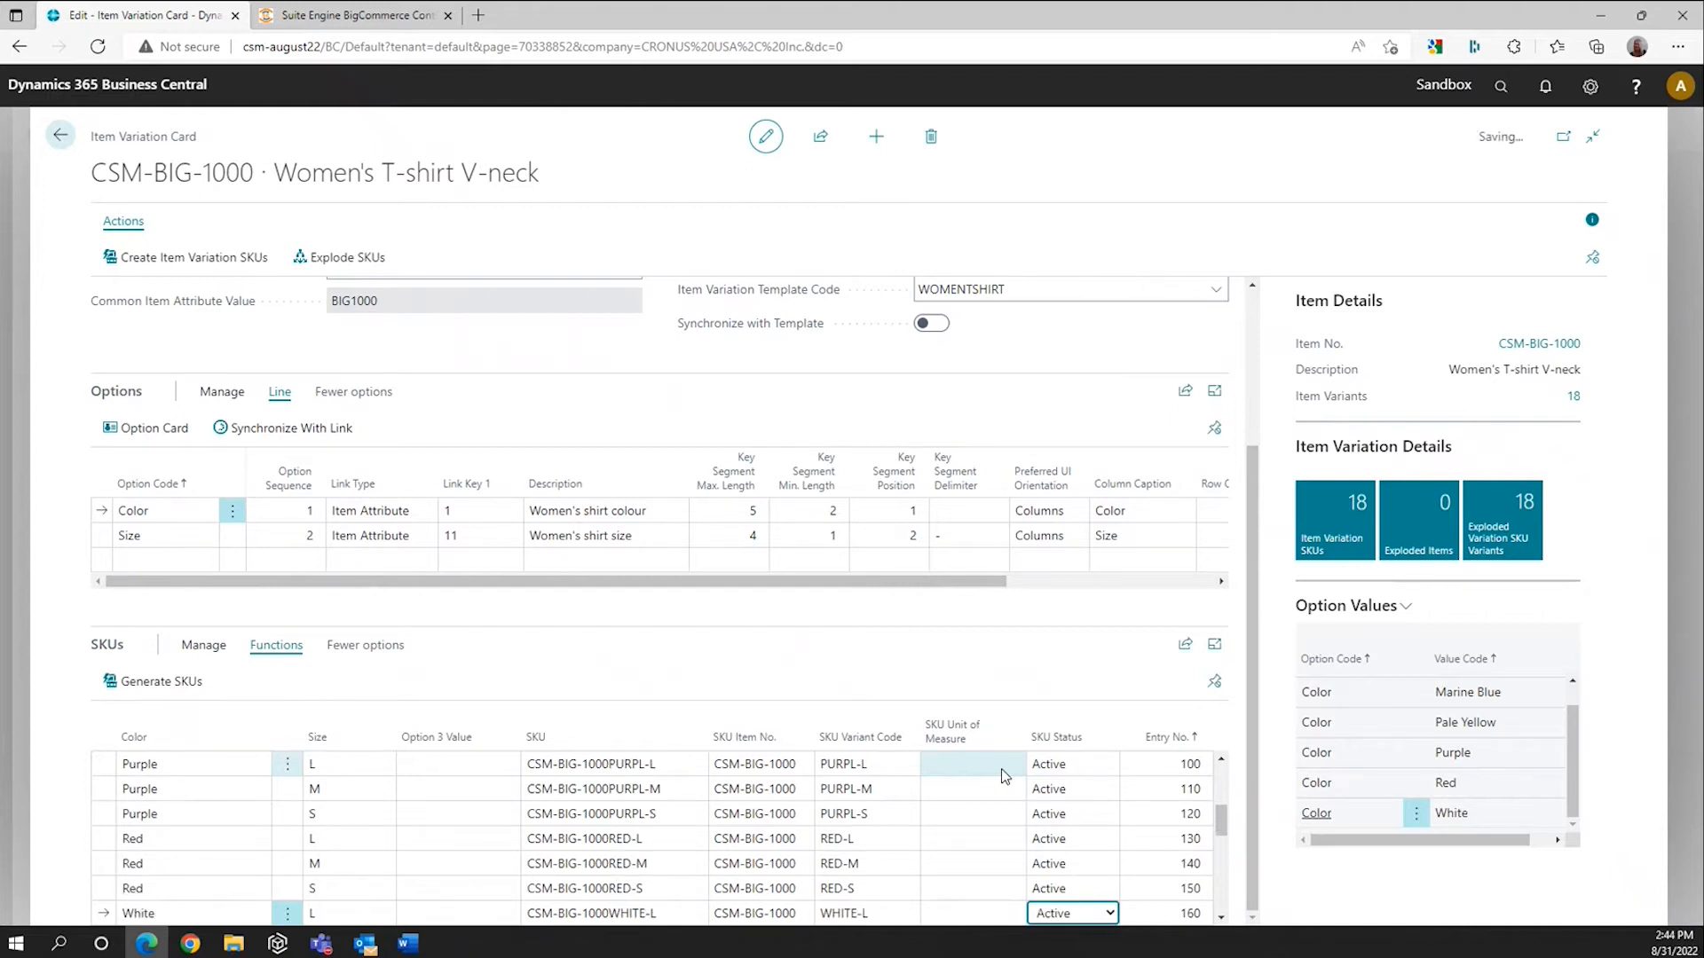
{"action": "key", "text": "Down"}
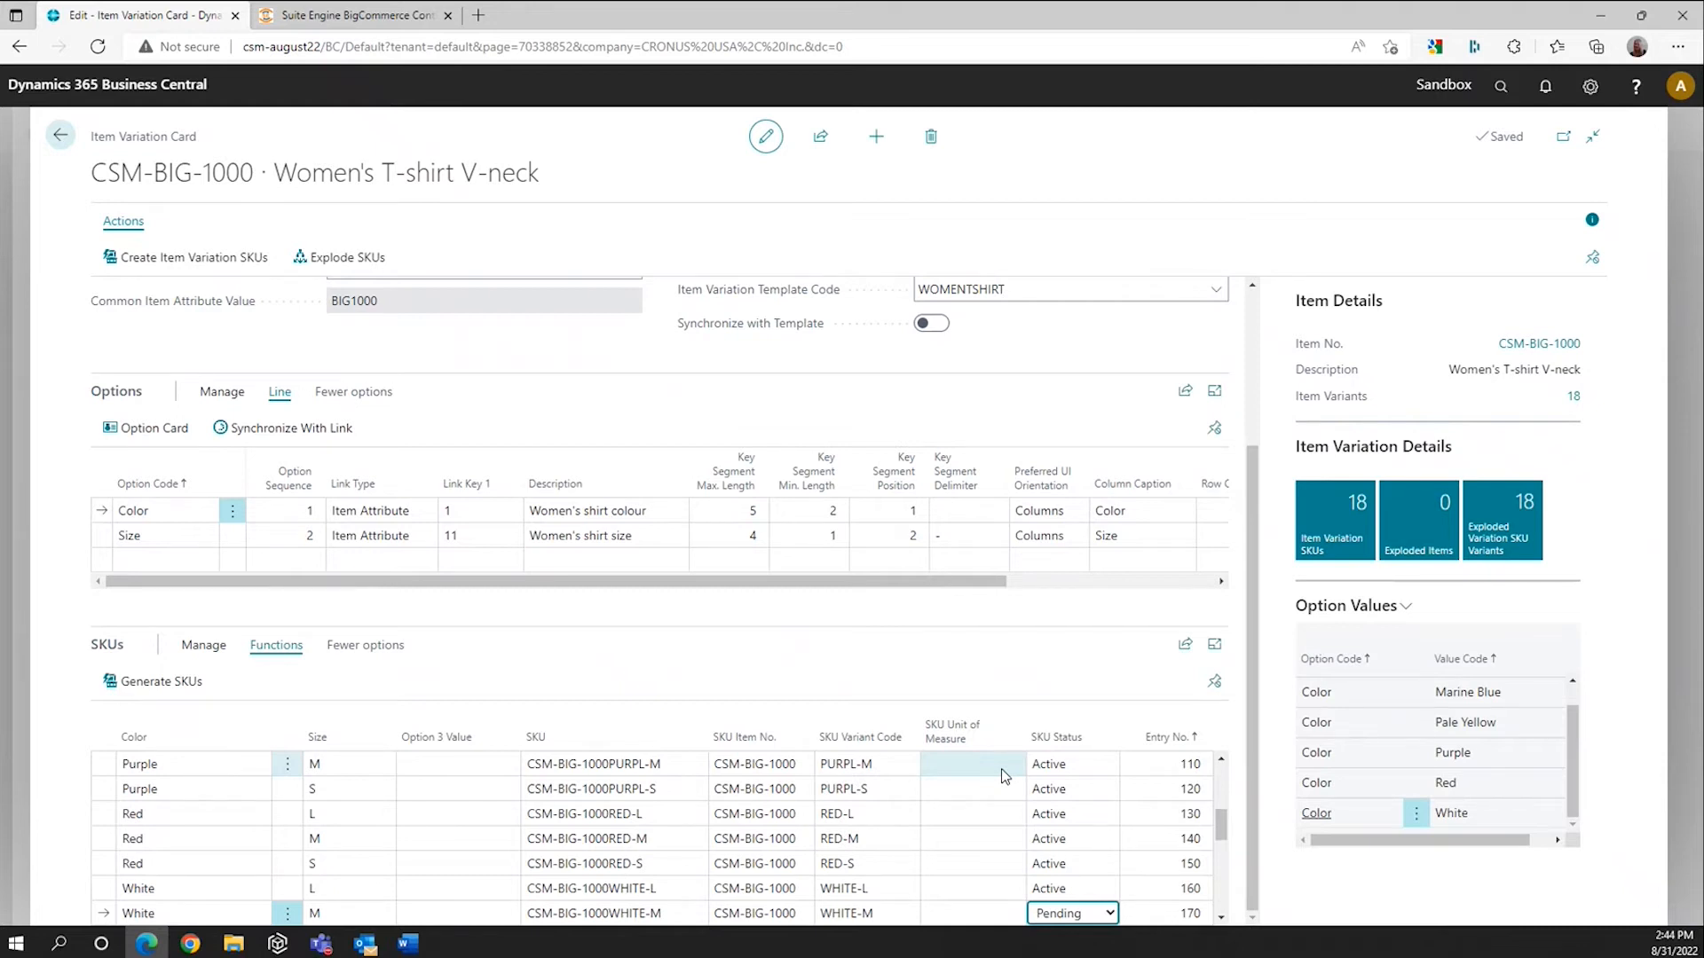
{"action": "key", "text": "a"}
{"action": "key", "text": "Down"}
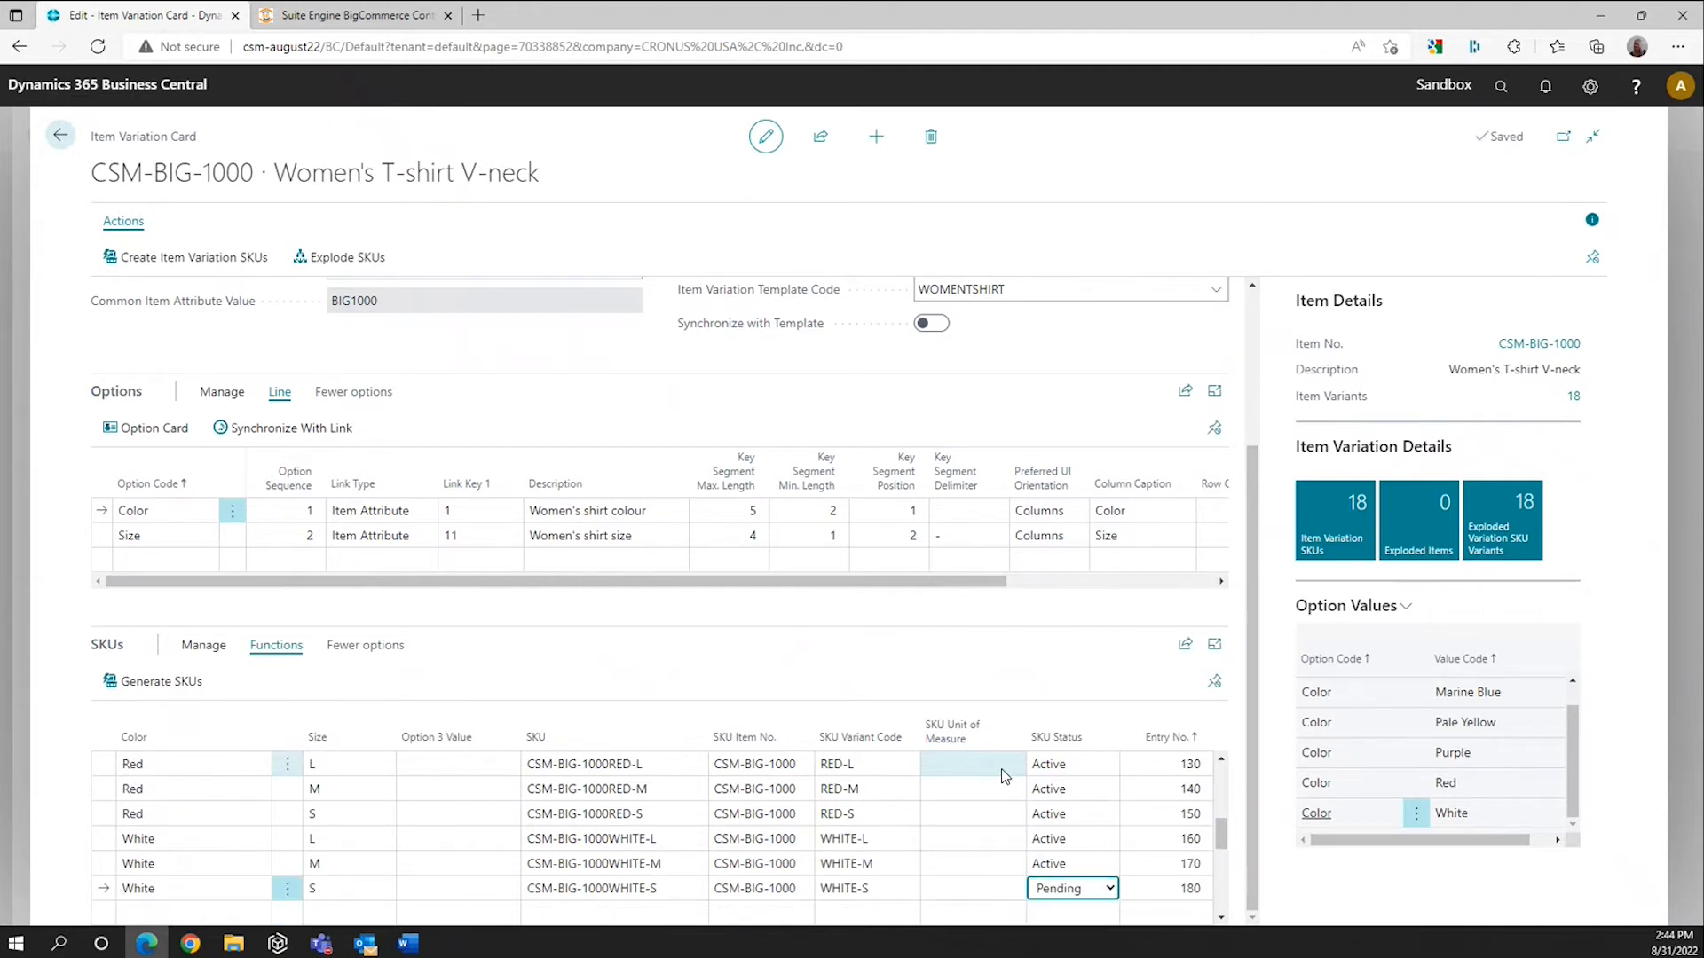
{"action": "key", "text": "a"}
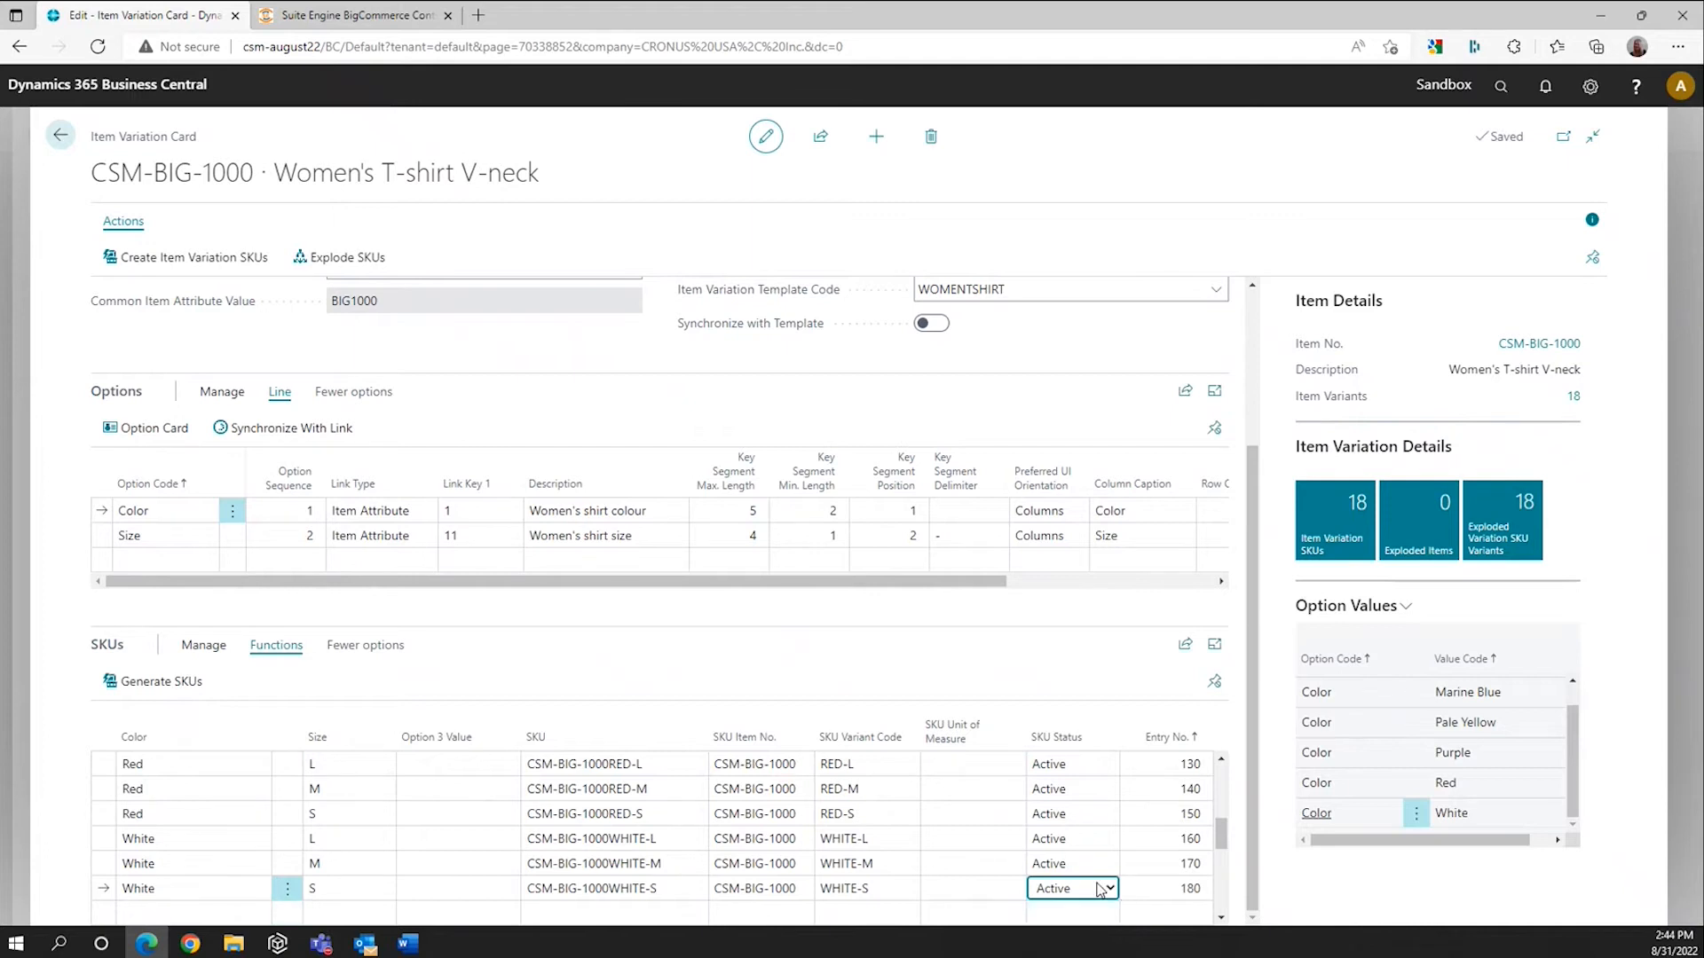
Step: Inspect the status choices available for the small White SKU line, keeping it Active
{"action": "left_click", "coordinate": [1110, 890]}
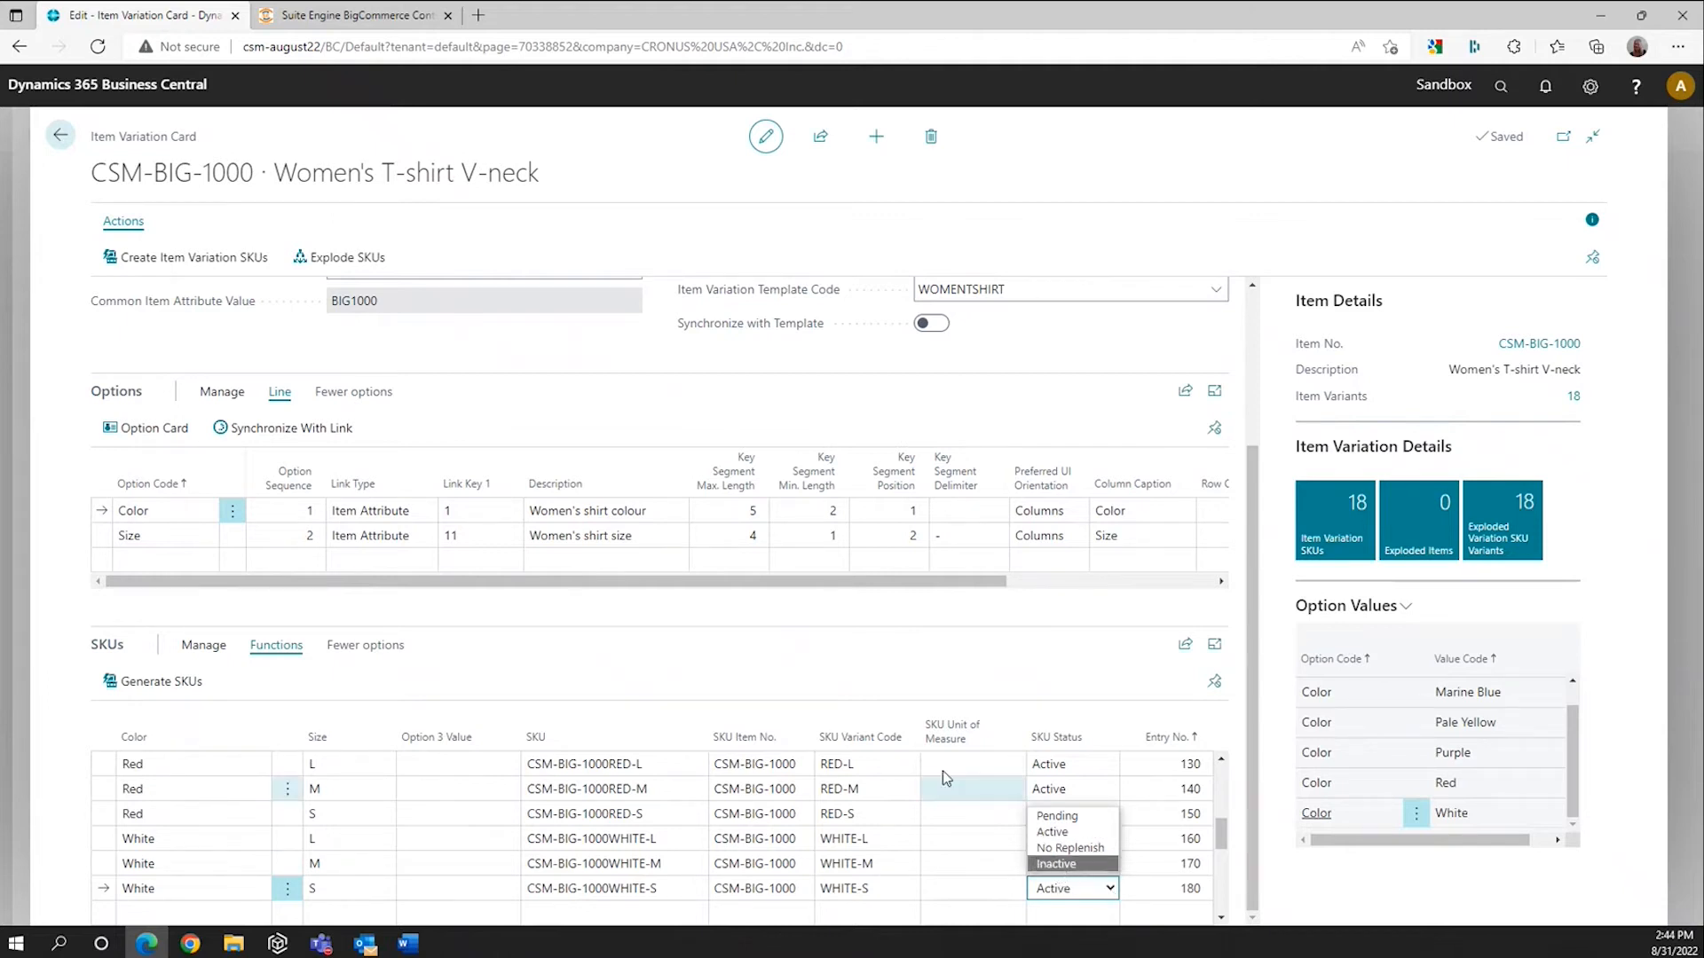
{"action": "left_click", "coordinate": [939, 669]}
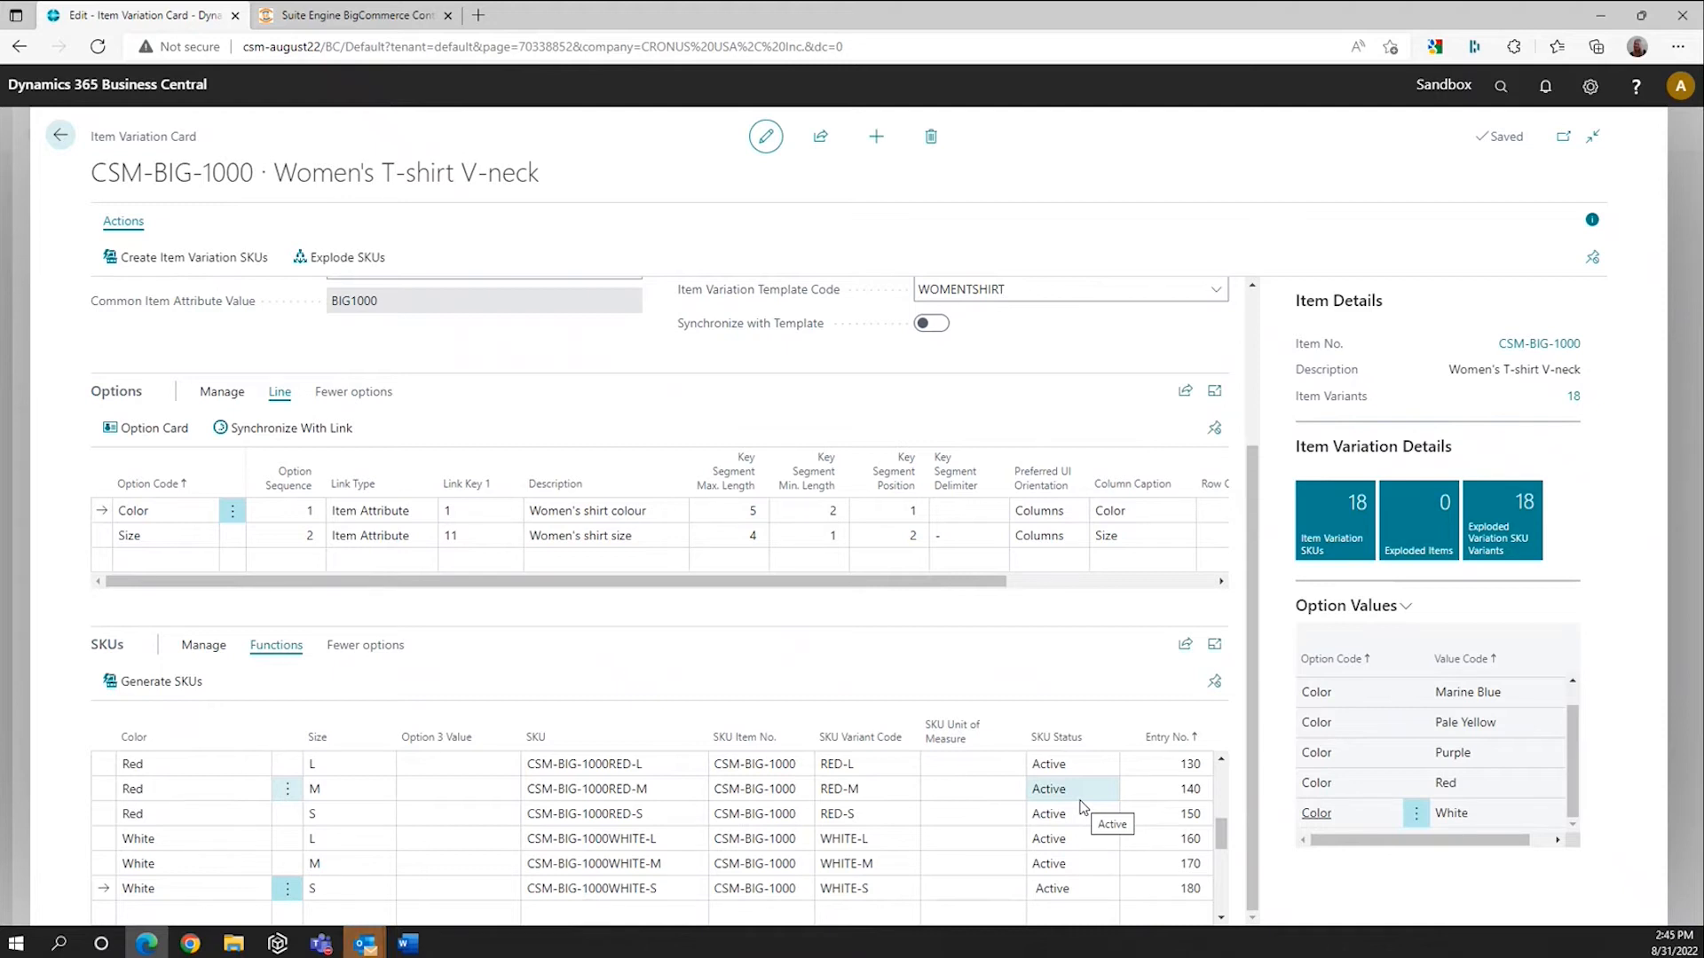
{"action": "left_click", "coordinate": [996, 769]}
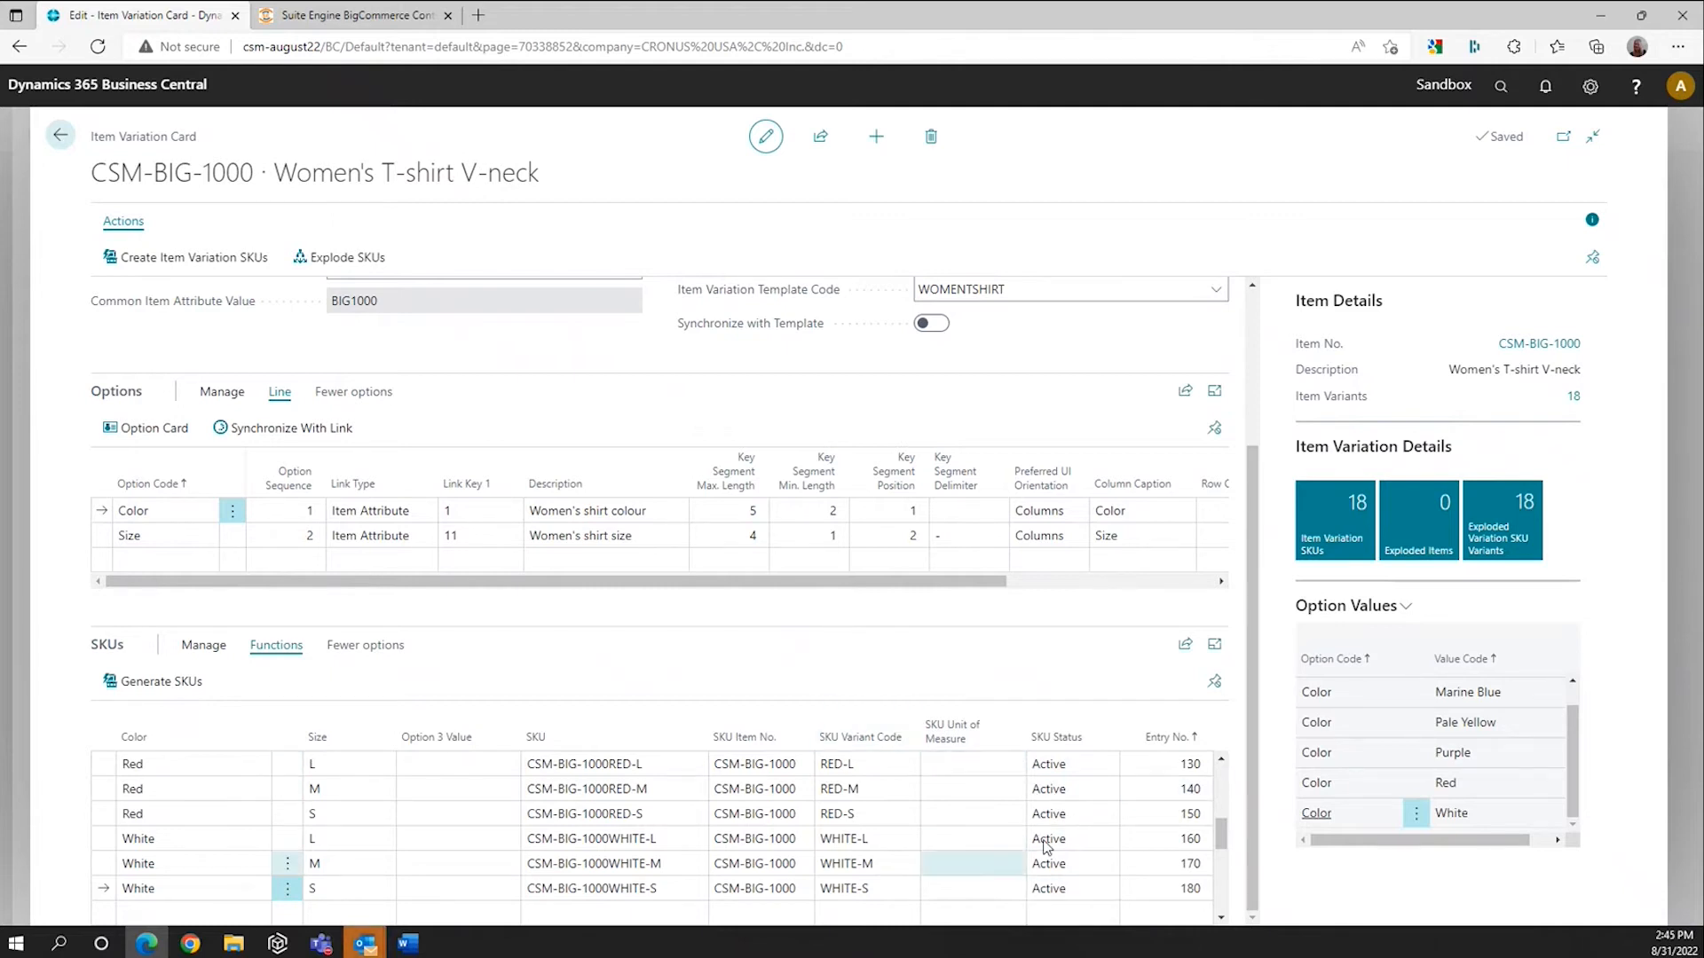
Step: Leave the variation and item cards of CSM-BIG-1000 and open the BIGCOMMERCEB2C sales channel
{"action": "scroll", "coordinate": [1020, 841], "scroll_direction": "up", "scroll_amount": 2}
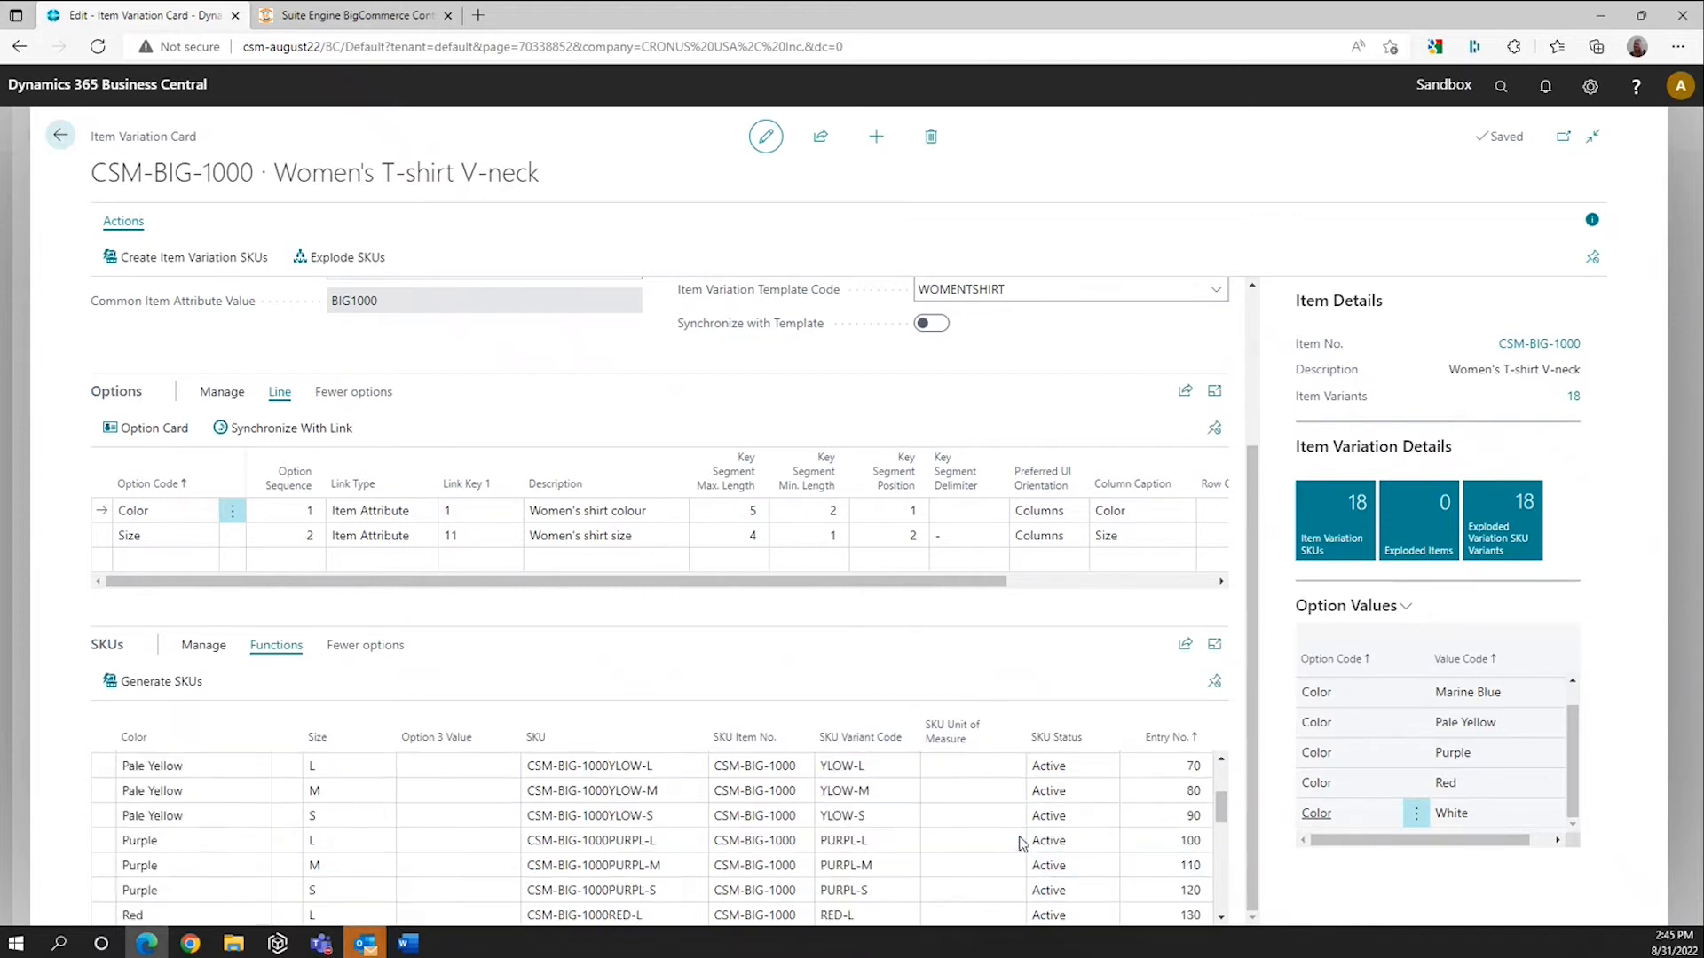
{"action": "scroll", "coordinate": [1020, 841], "scroll_direction": "up", "scroll_amount": 5}
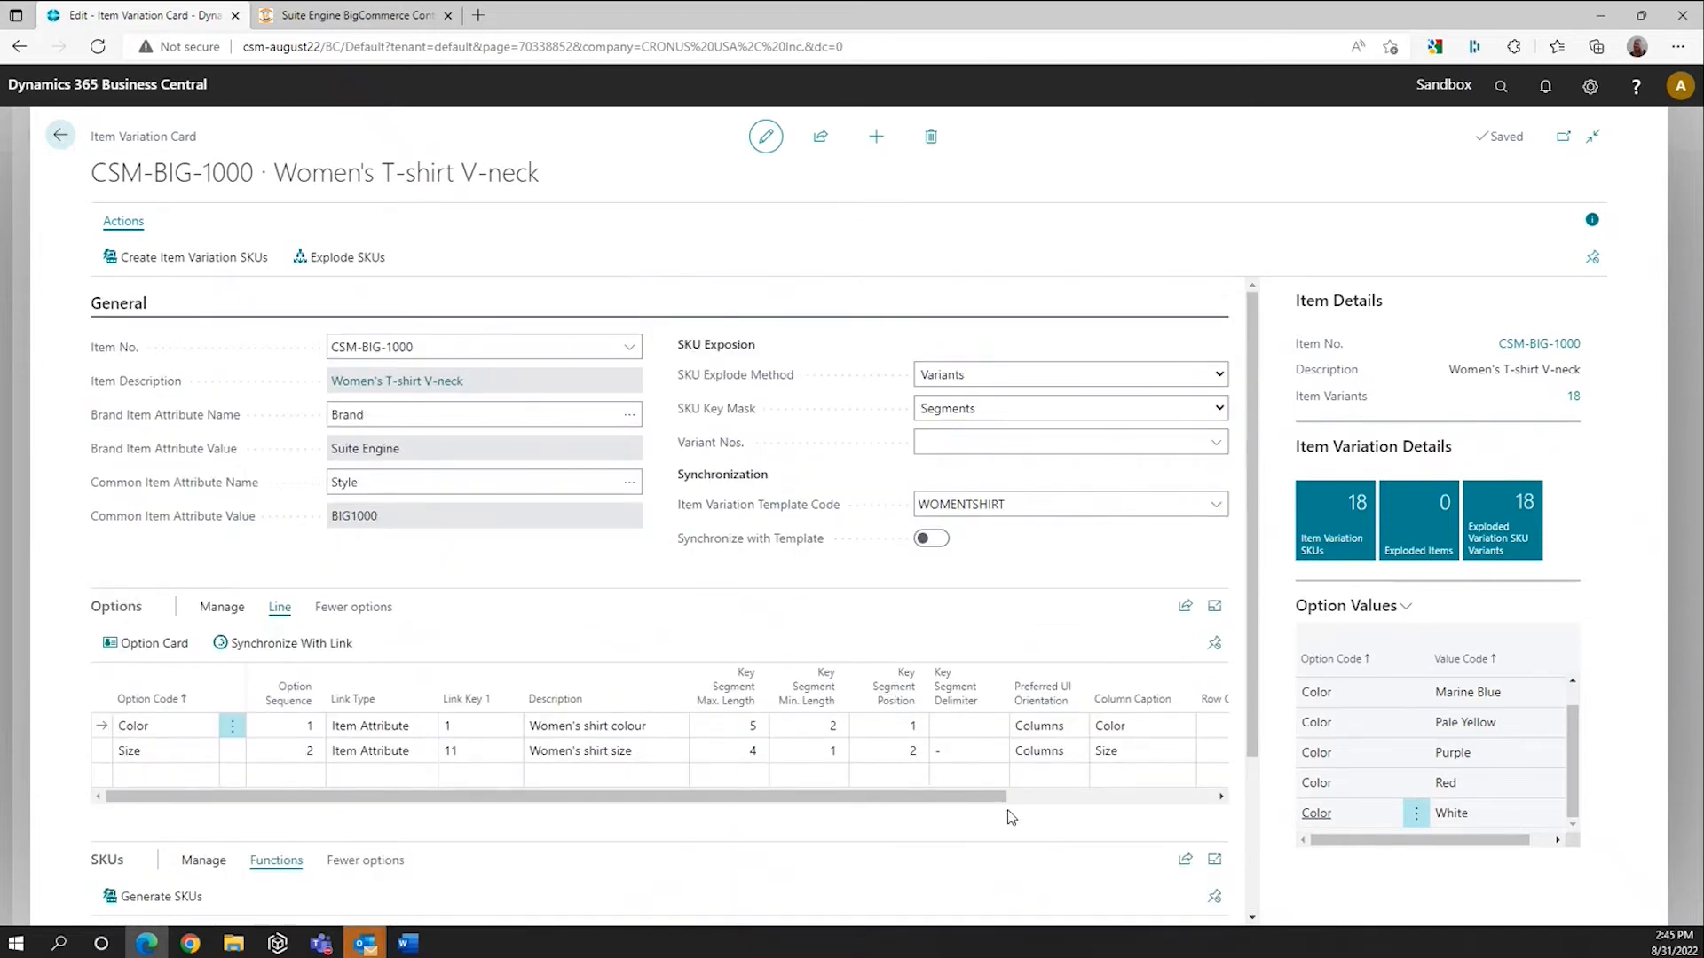
{"action": "left_click", "coordinate": [60, 145]}
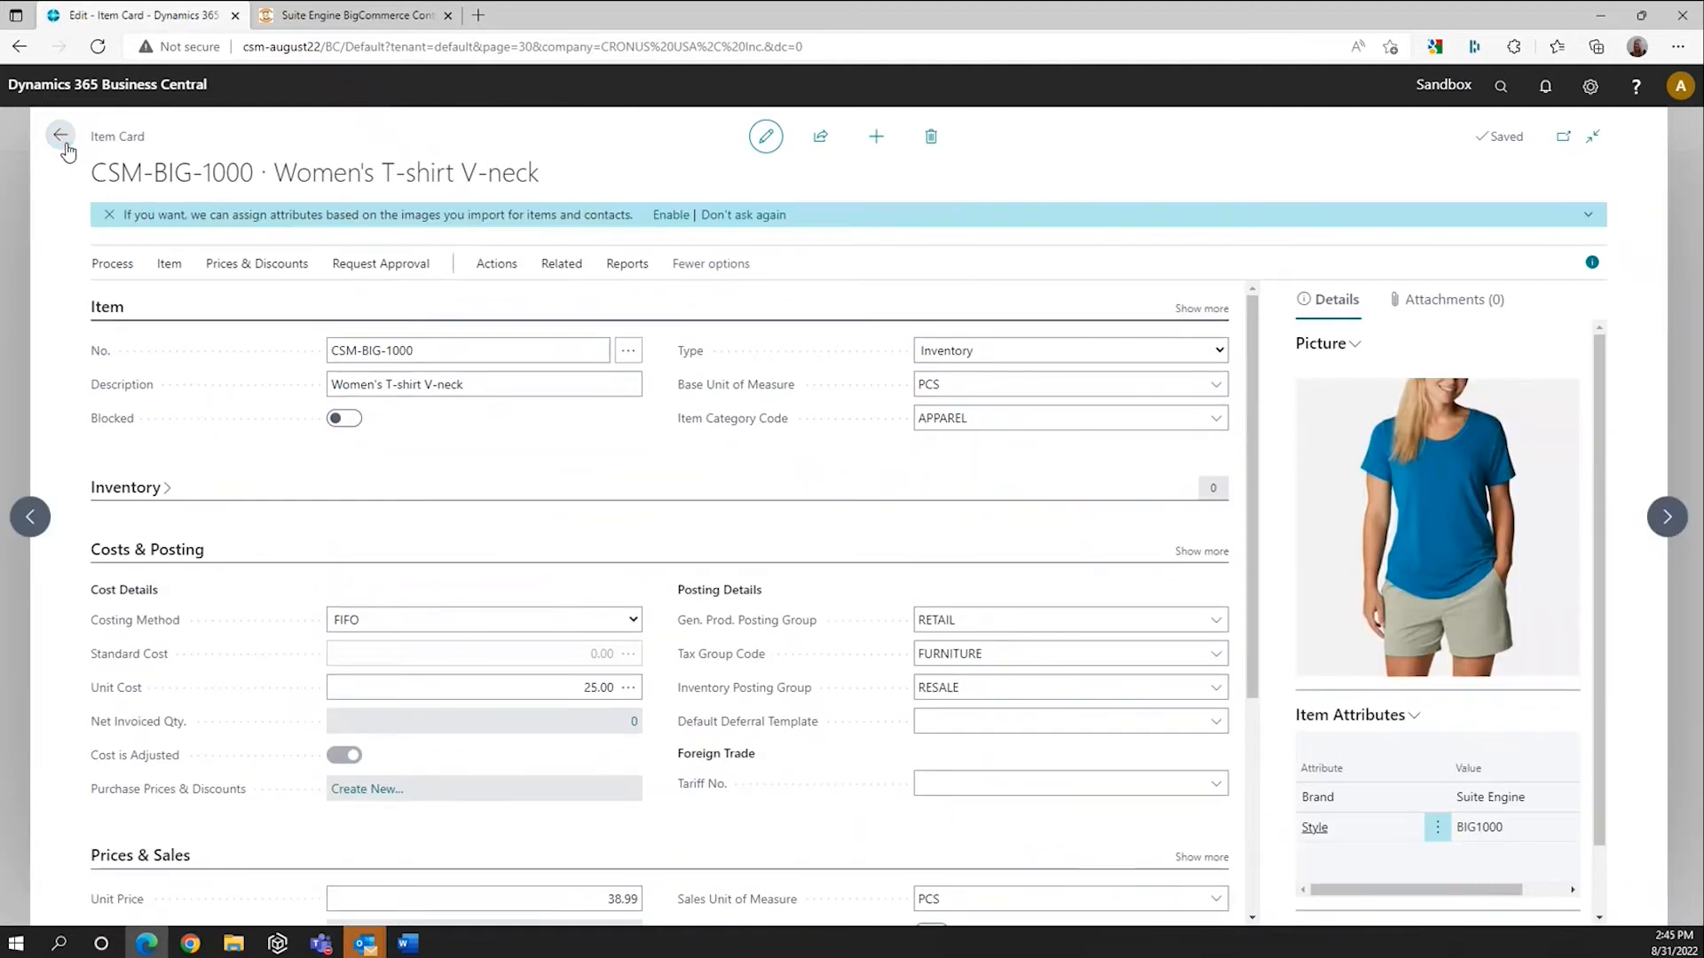
{"action": "left_click", "coordinate": [64, 142]}
{"action": "left_click", "coordinate": [222, 138]}
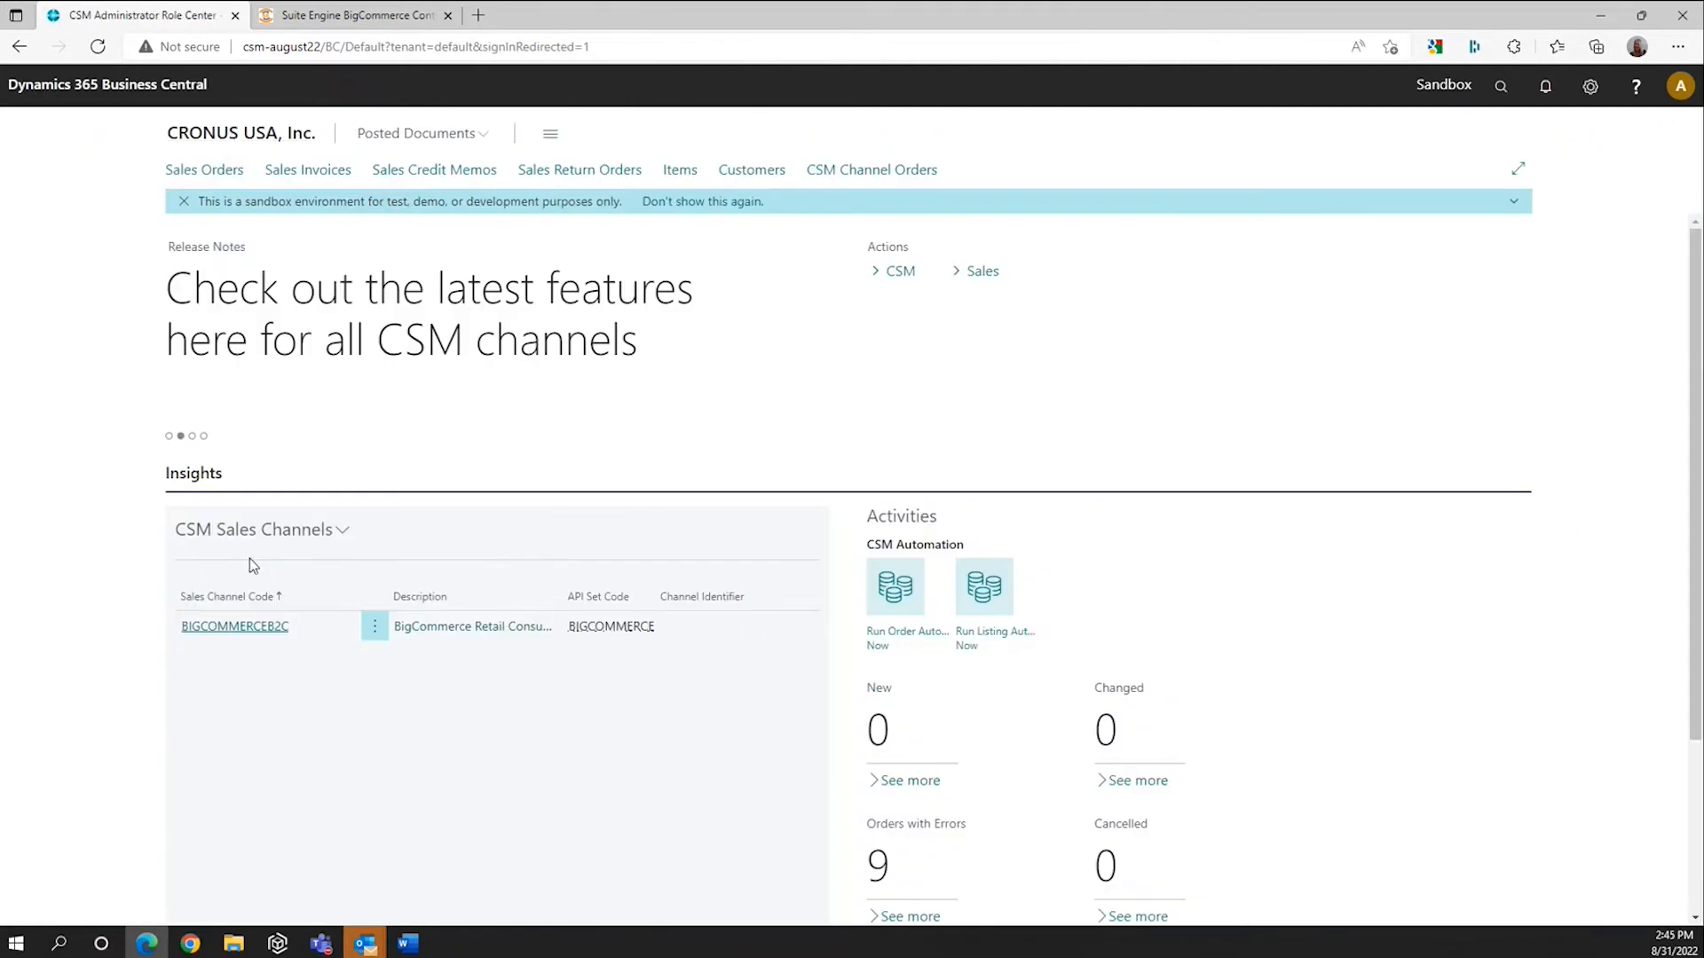
{"action": "left_click", "coordinate": [217, 627]}
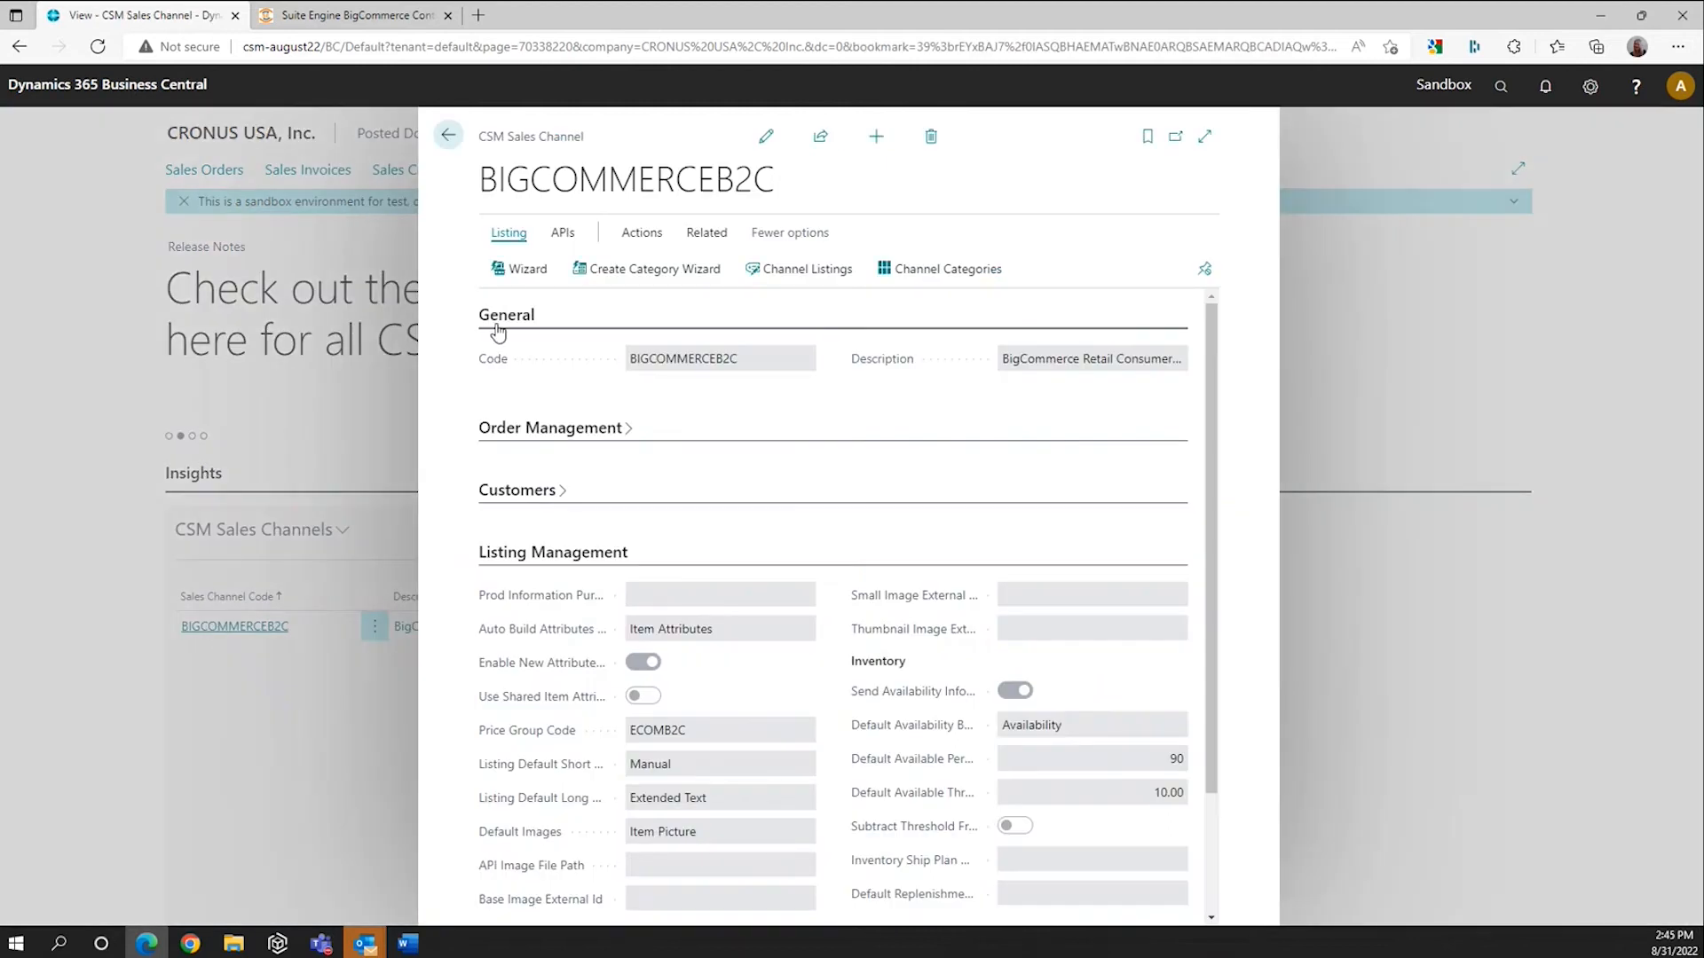
Step: Start the listing wizard for the sales channel and choose item CSM-BIG-1000 without a variant code
{"action": "left_click", "coordinate": [526, 278]}
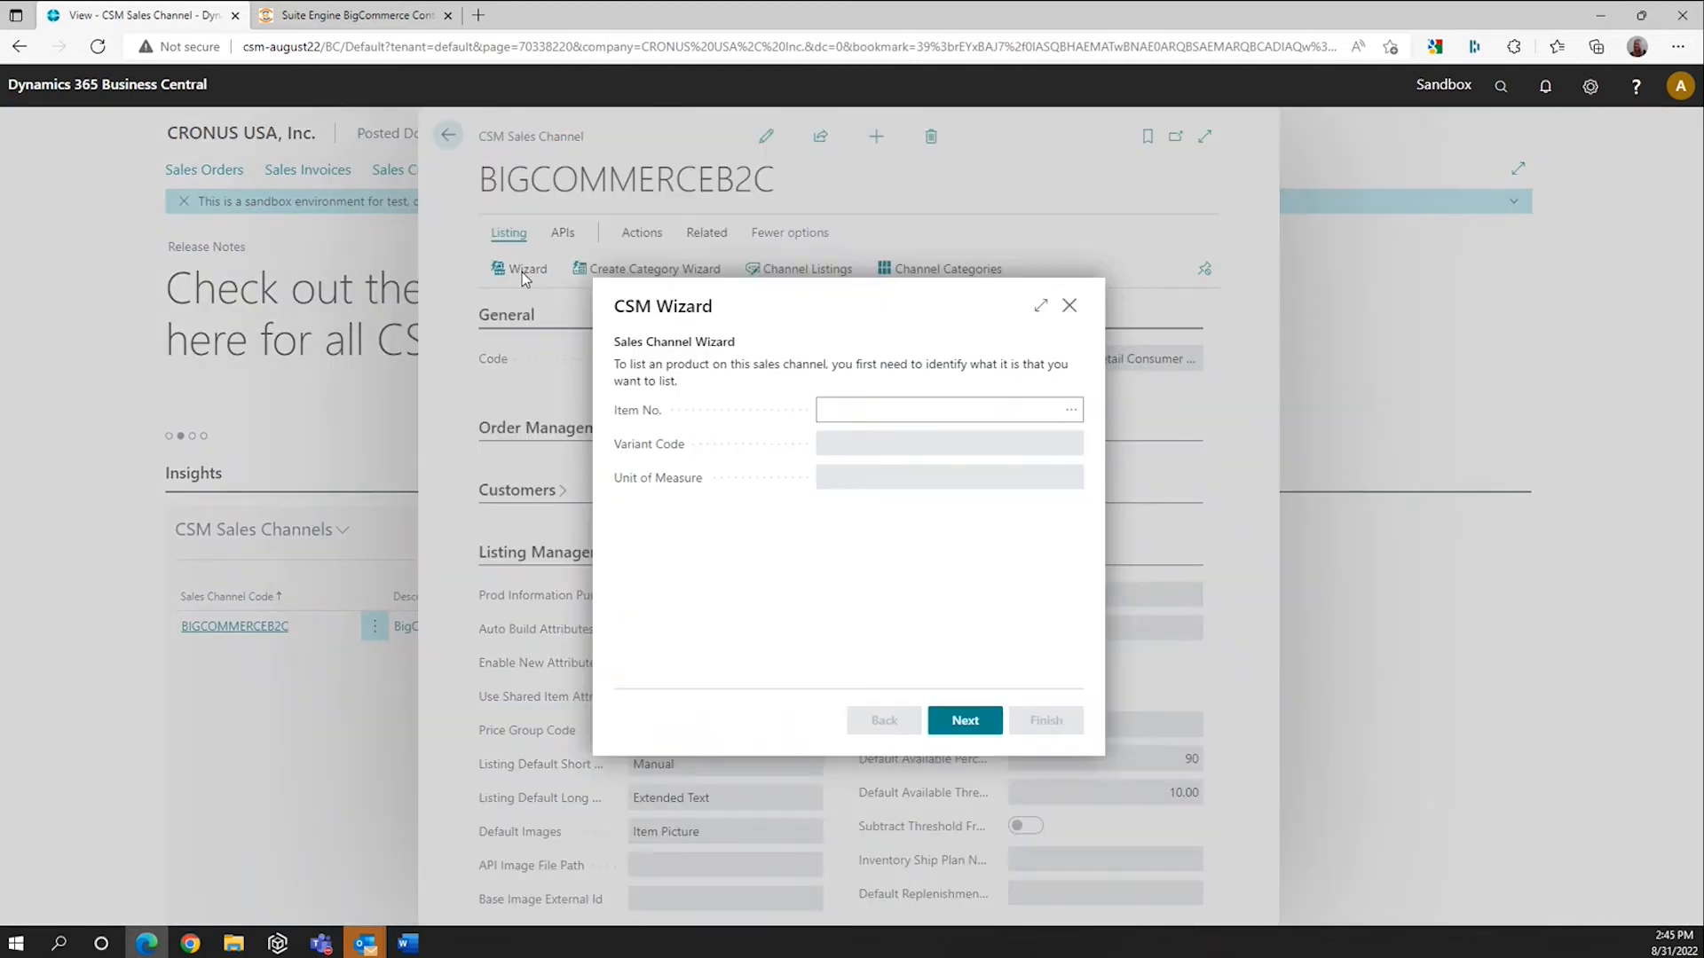
{"action": "left_click", "coordinate": [1073, 410]}
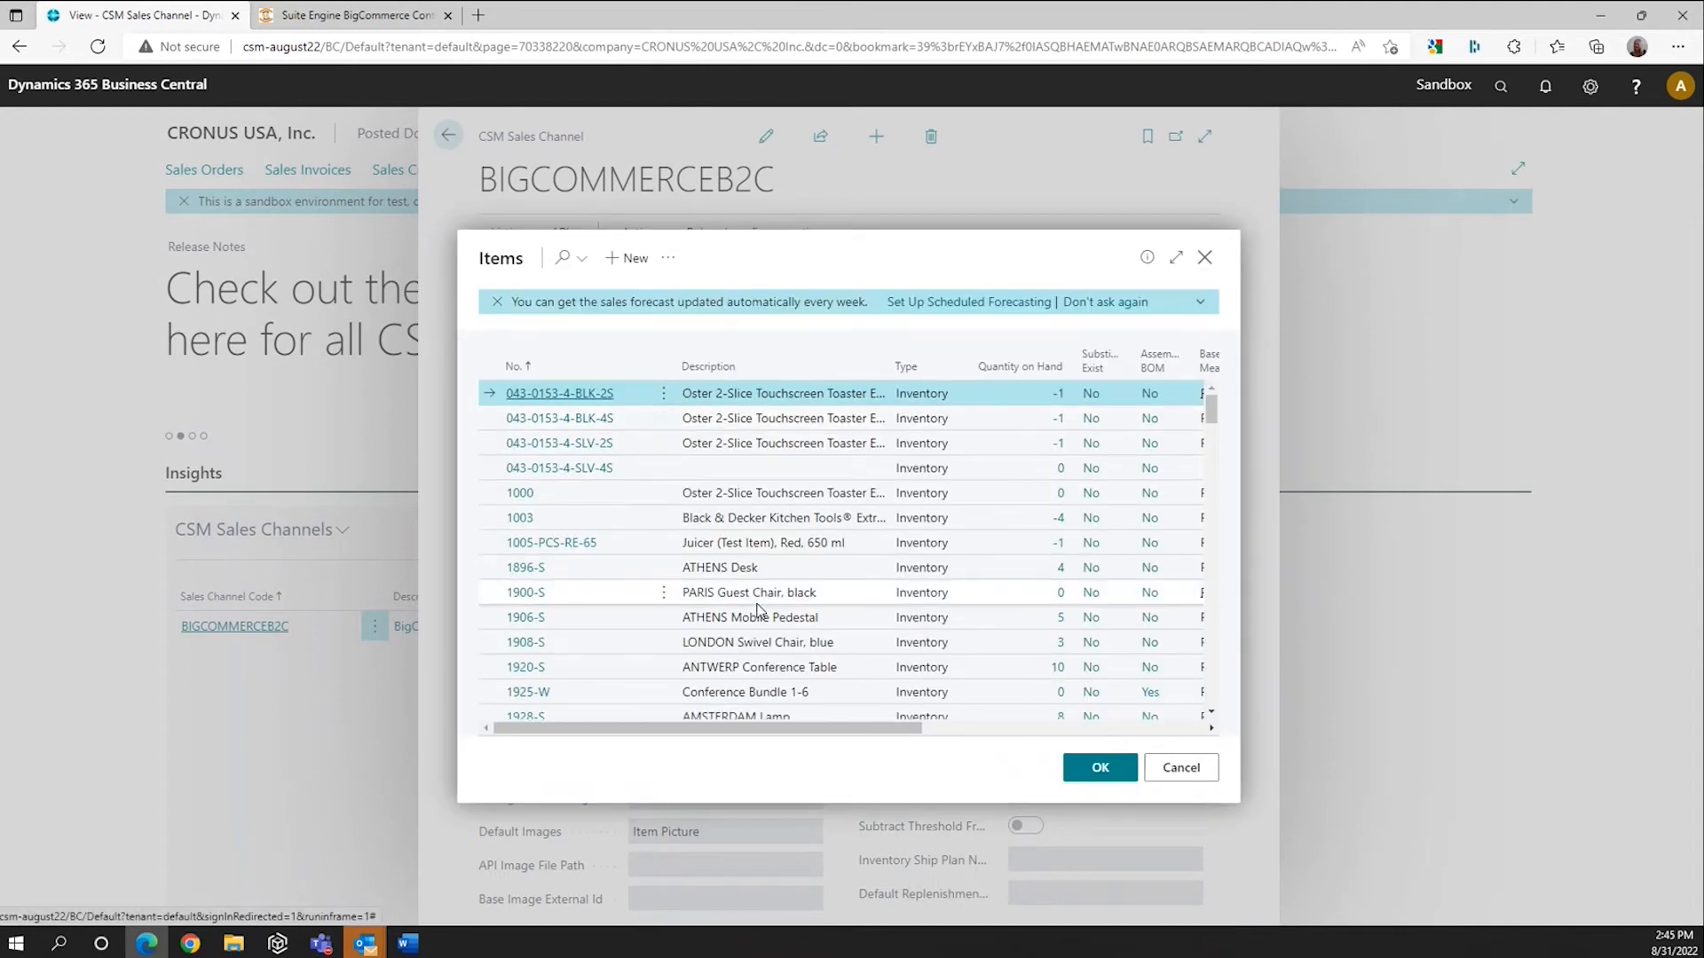
{"action": "scroll", "coordinate": [765, 617], "scroll_direction": "down", "scroll_amount": 7}
{"action": "scroll", "coordinate": [765, 617], "scroll_direction": "down", "scroll_amount": 1}
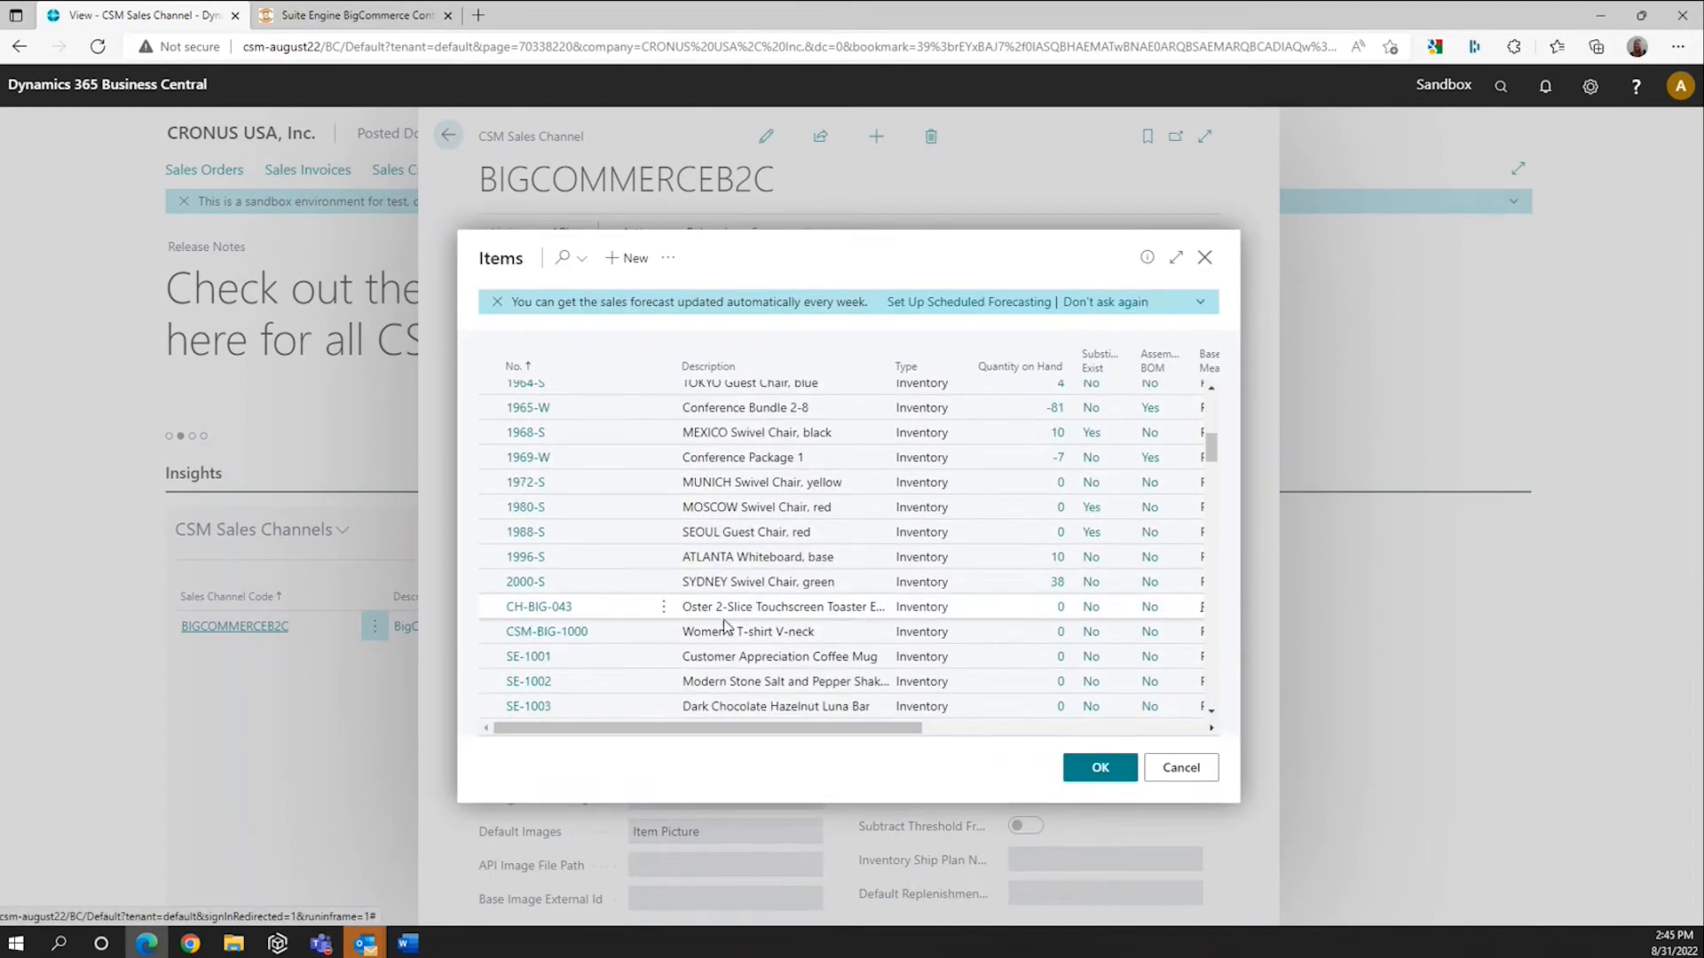
{"action": "left_click", "coordinate": [532, 635]}
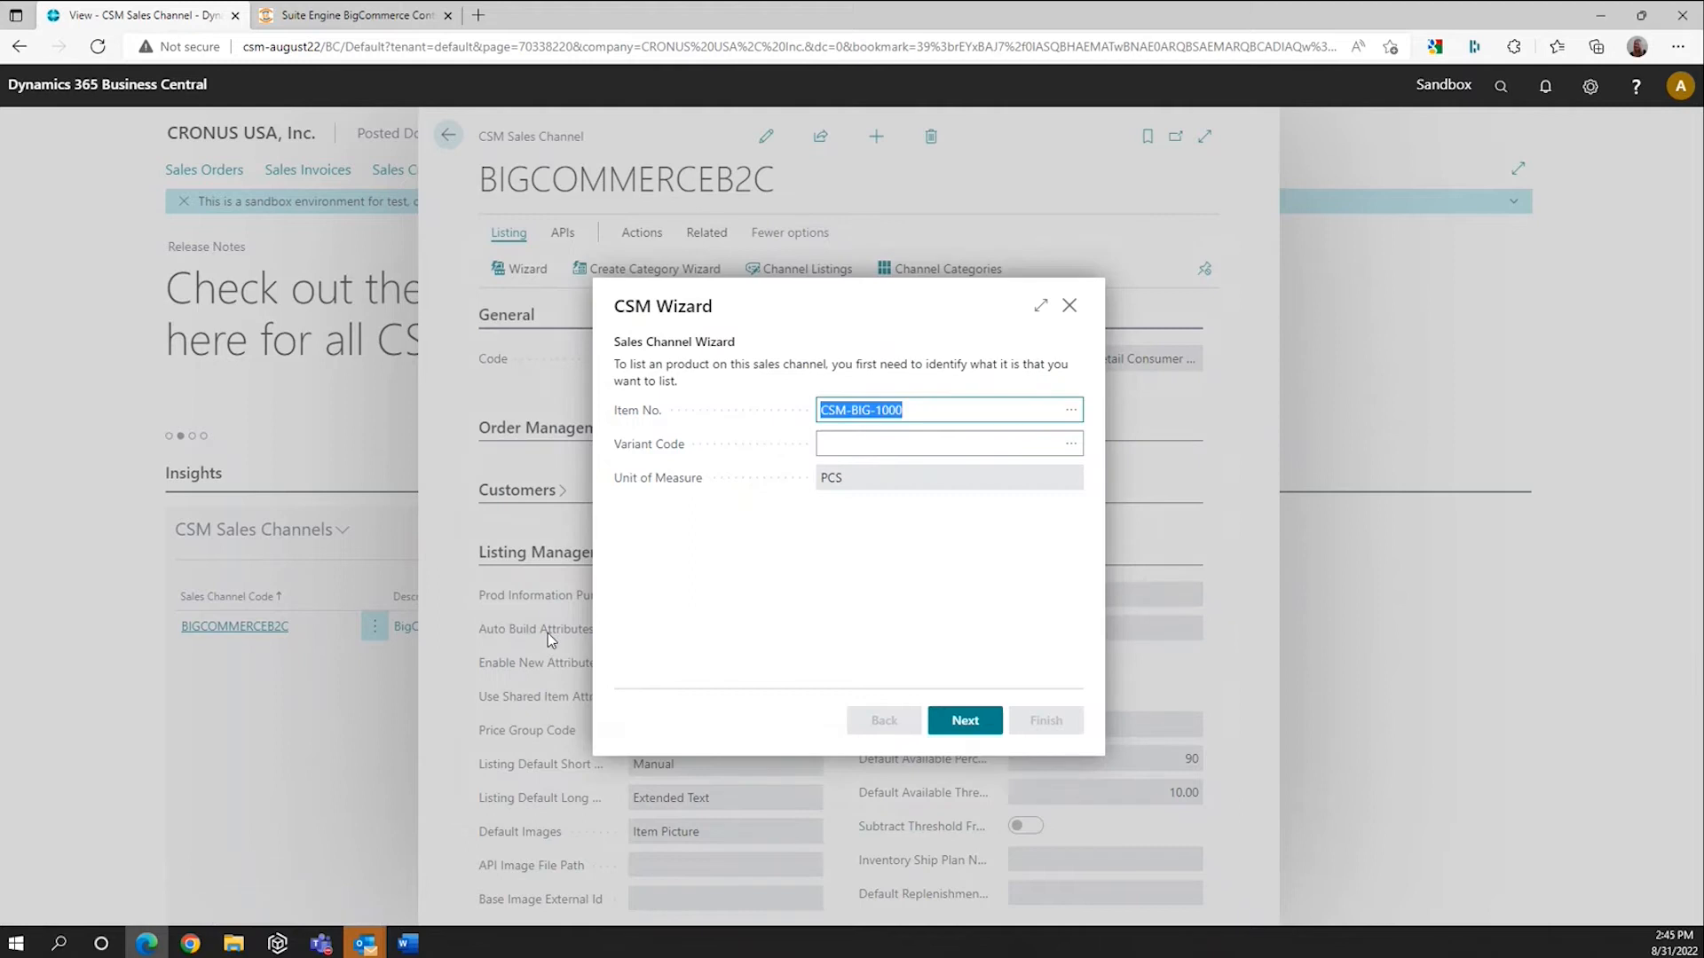
{"action": "left_click", "coordinate": [966, 722]}
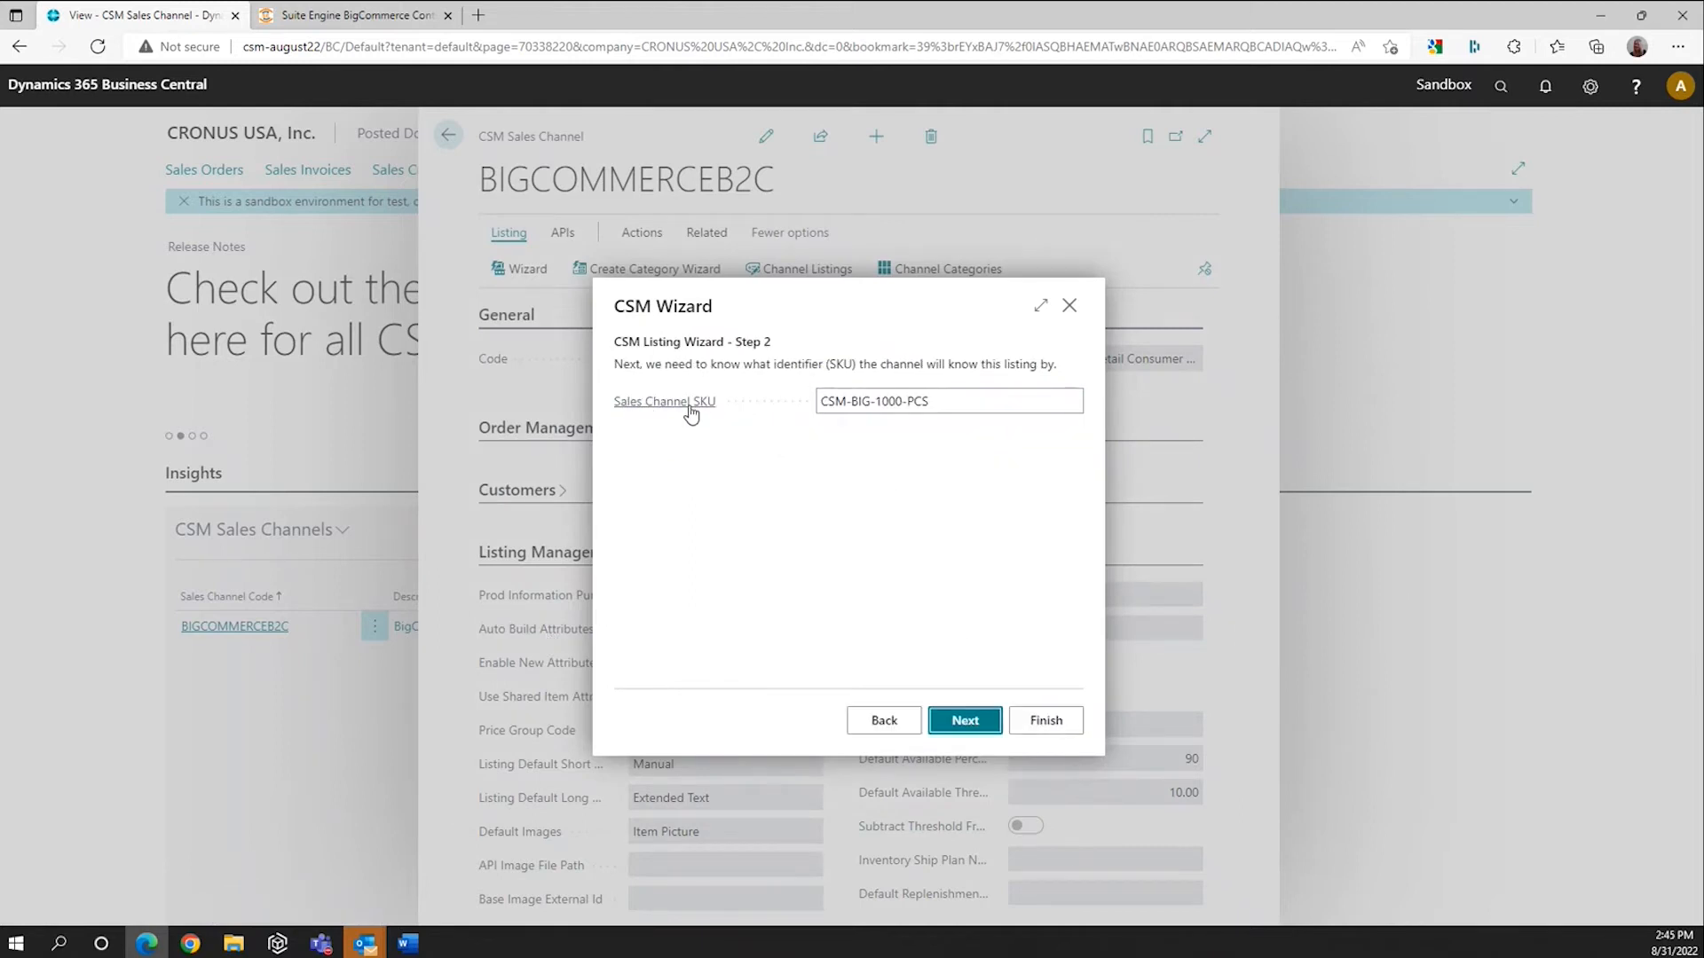
Step: Set the Sales Channel SKU to BIG-1000-CFG and finish the wizard to create the listing
{"action": "mouse_move", "coordinate": [698, 412]}
{"action": "left_click", "coordinate": [822, 404]}
{"action": "triple_click", "coordinate": [932, 401]}
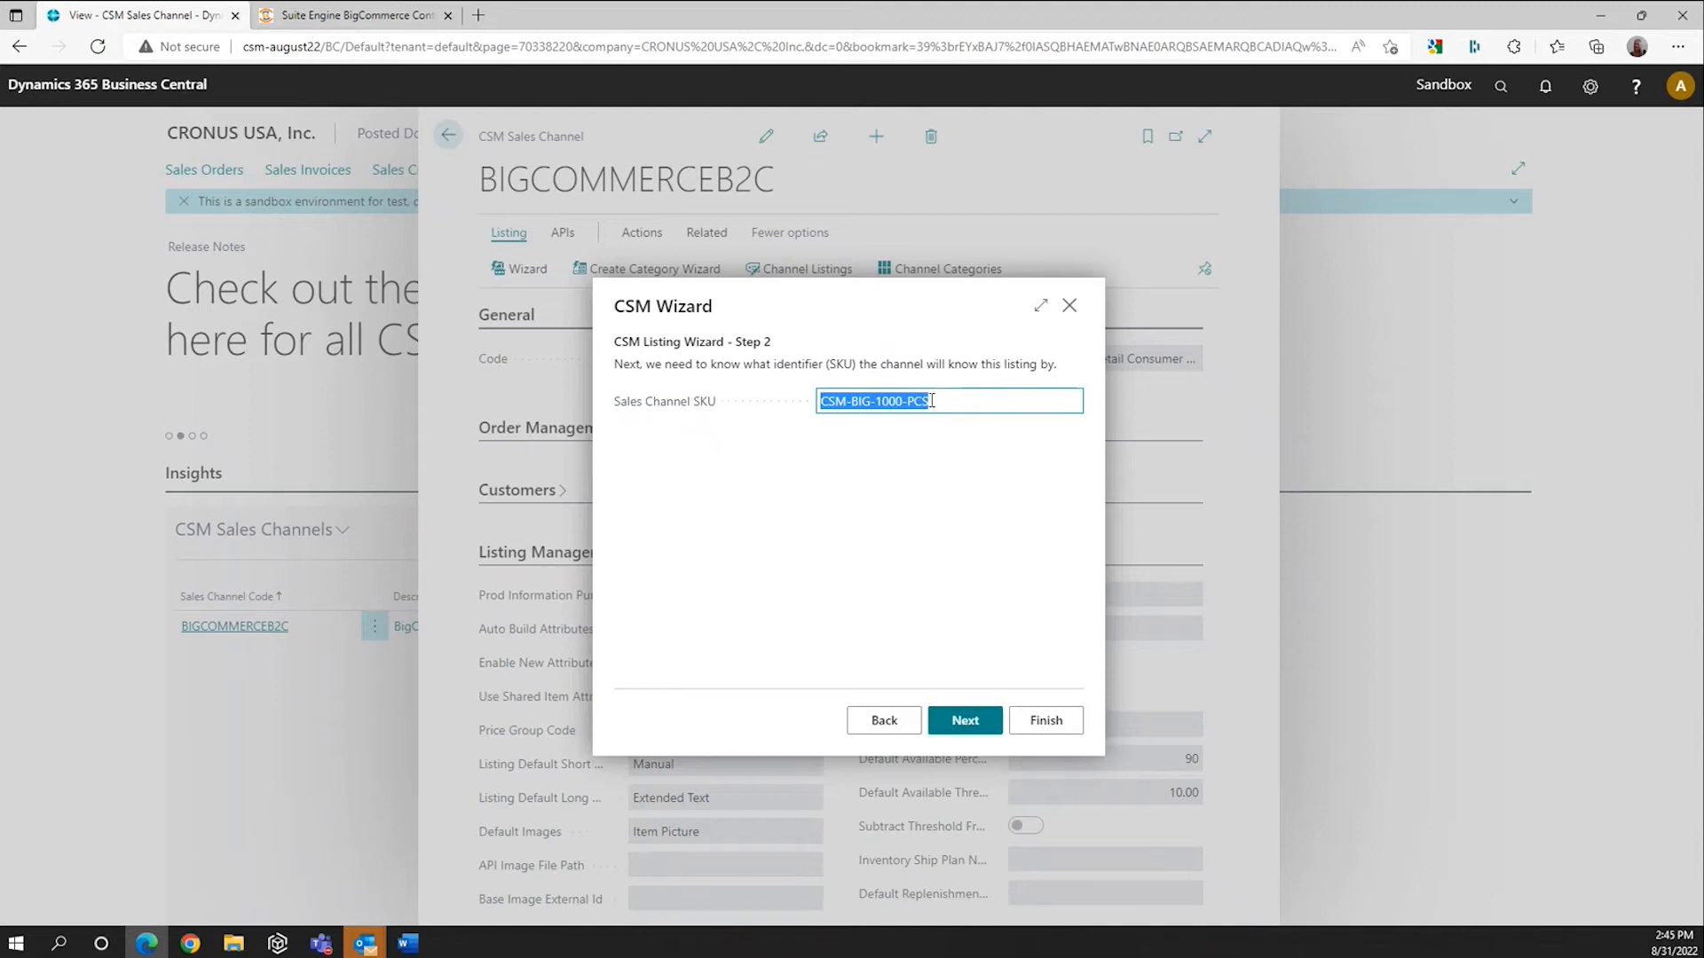
{"action": "type", "text": "BIG-1000-CFG"}
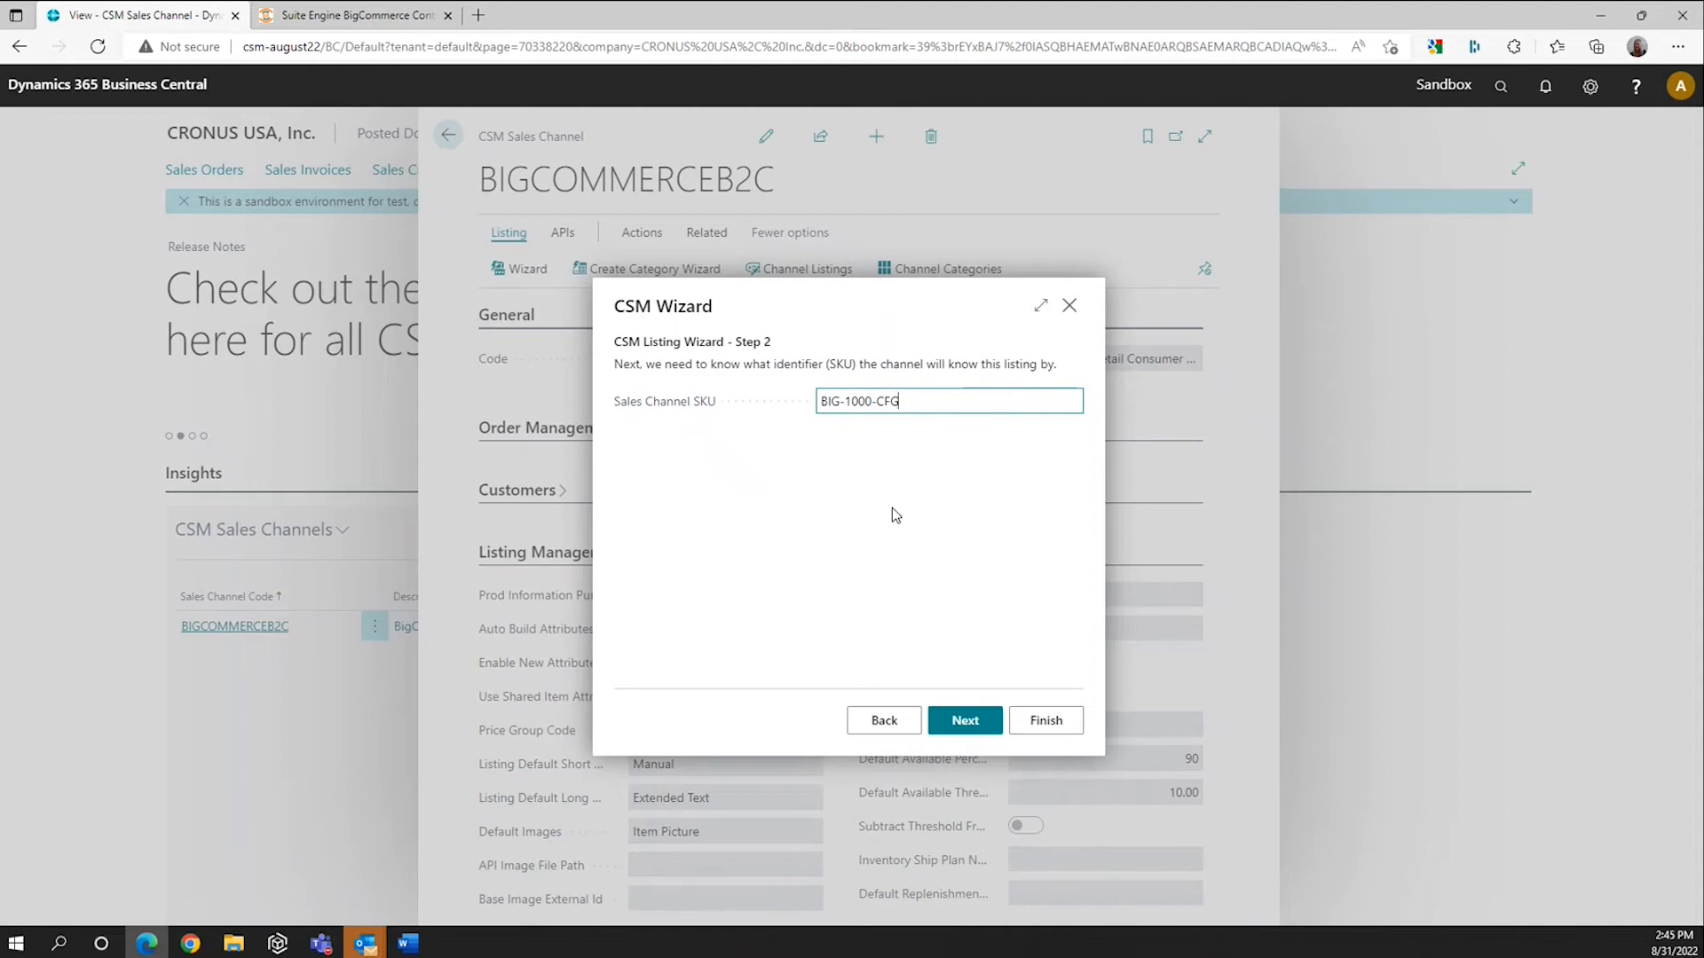
{"action": "left_click", "coordinate": [964, 723]}
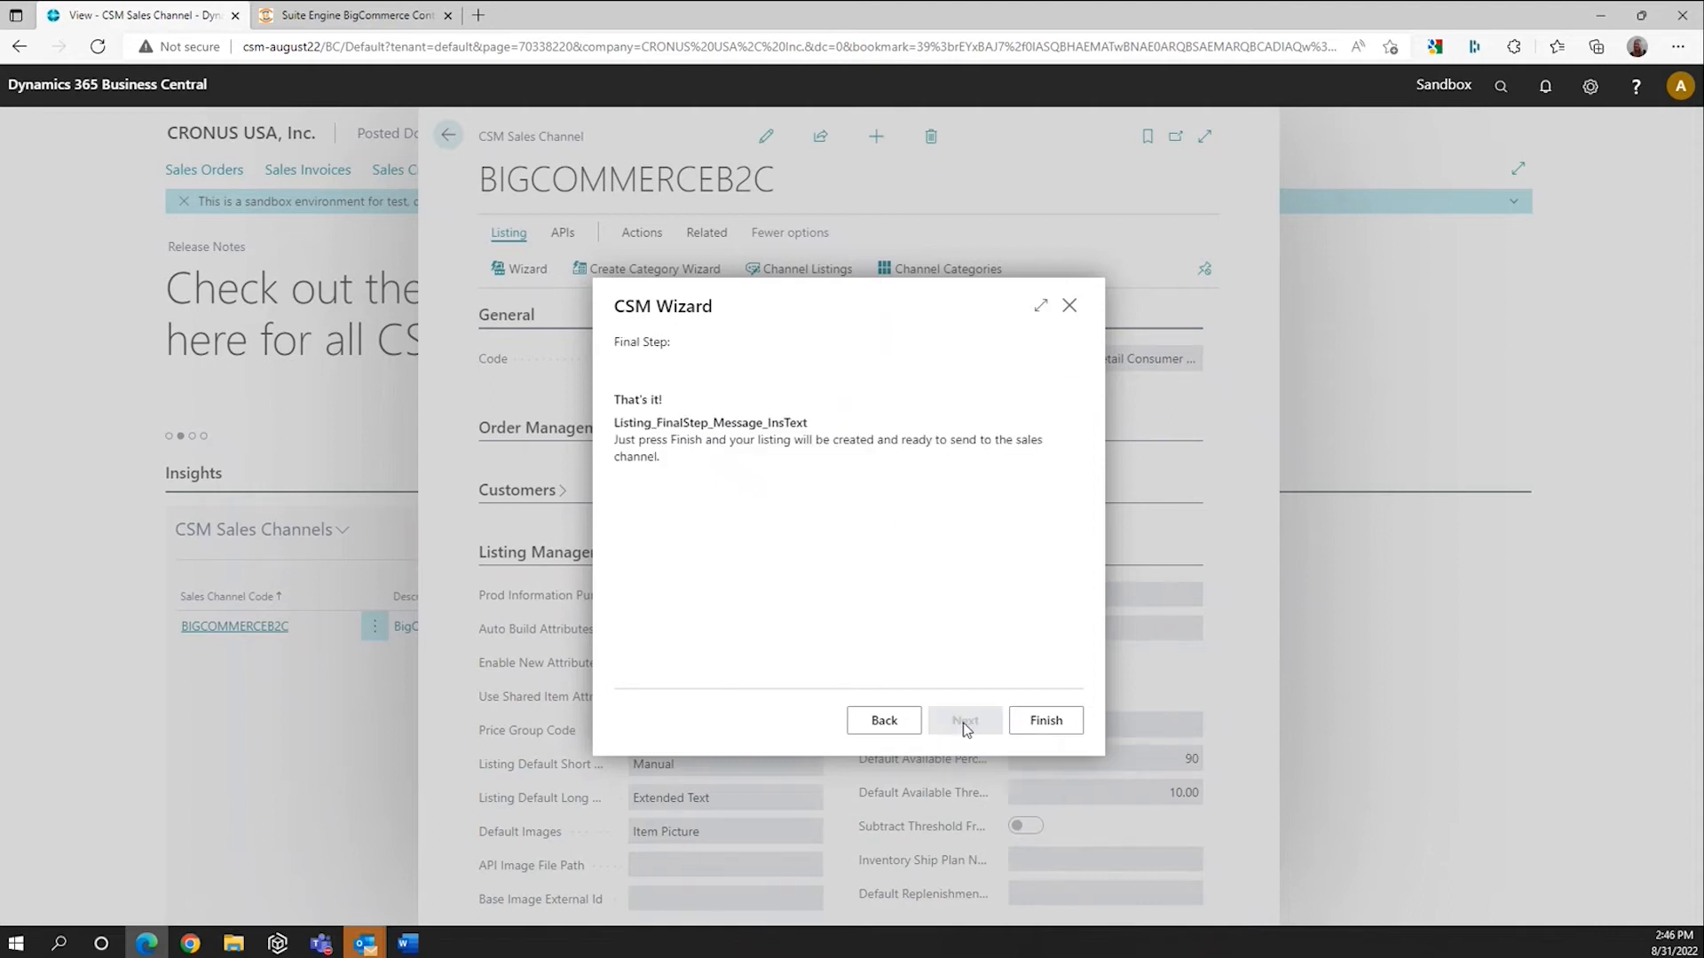
{"action": "left_click", "coordinate": [1055, 724]}
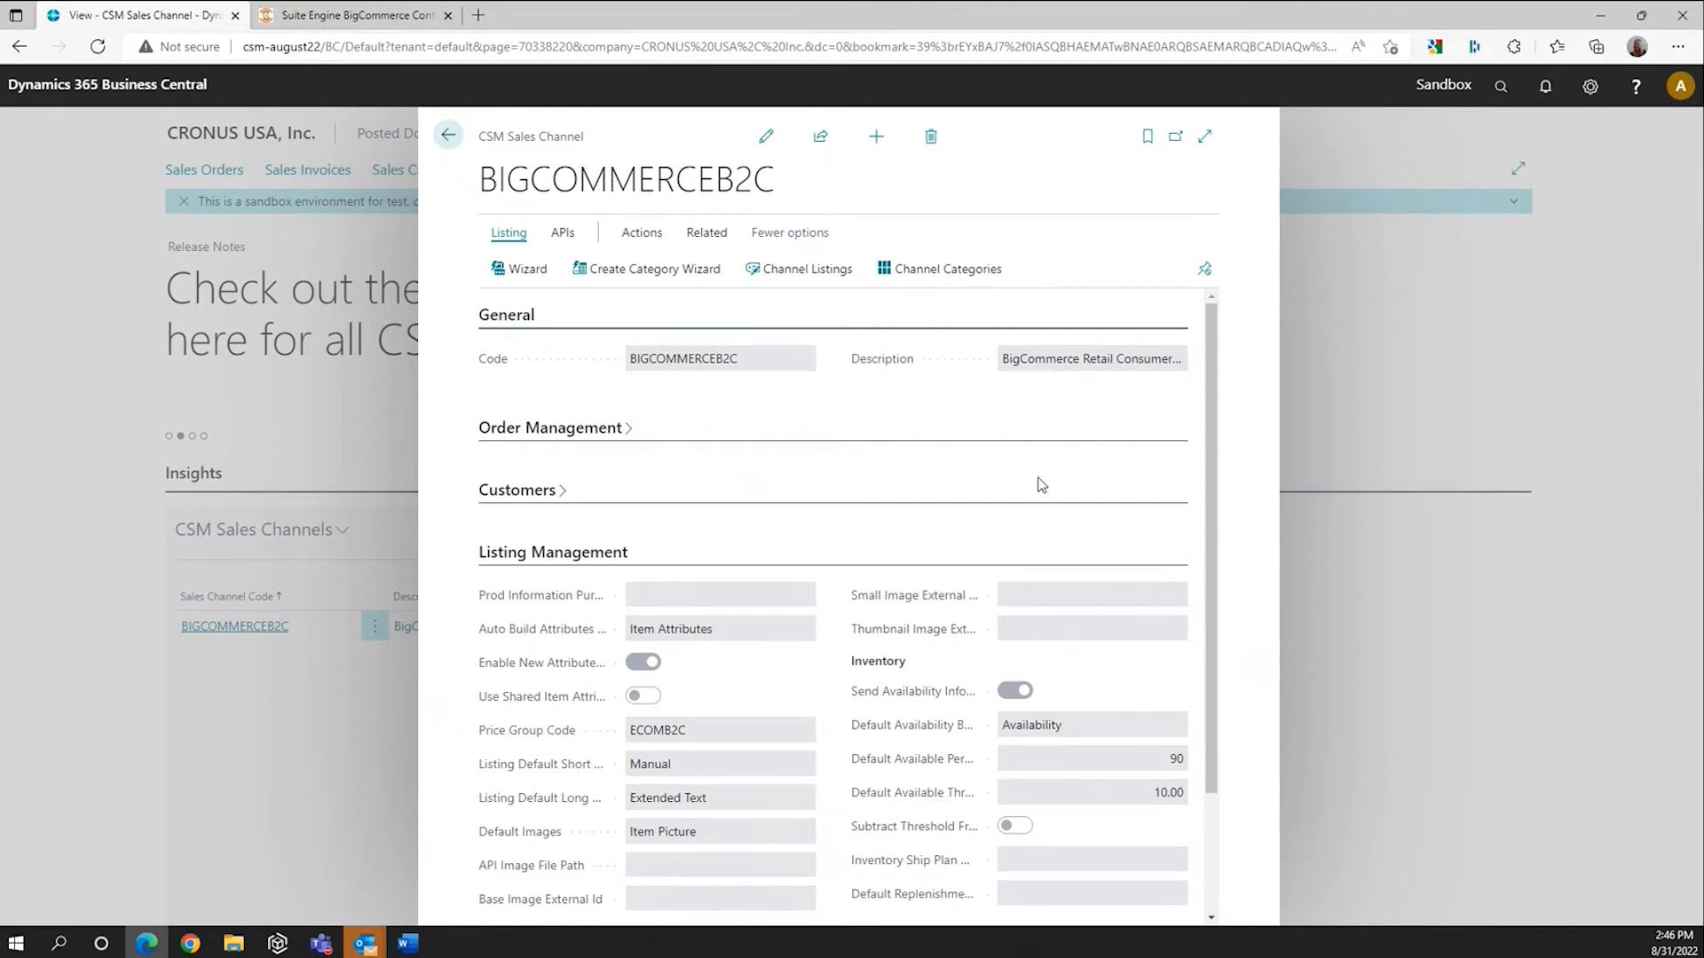
Step: Find the CSM-BIG-1000-Color attribute among the channel item attributes and open its card for editing
{"action": "left_click", "coordinate": [706, 237]}
{"action": "left_click", "coordinate": [609, 276]}
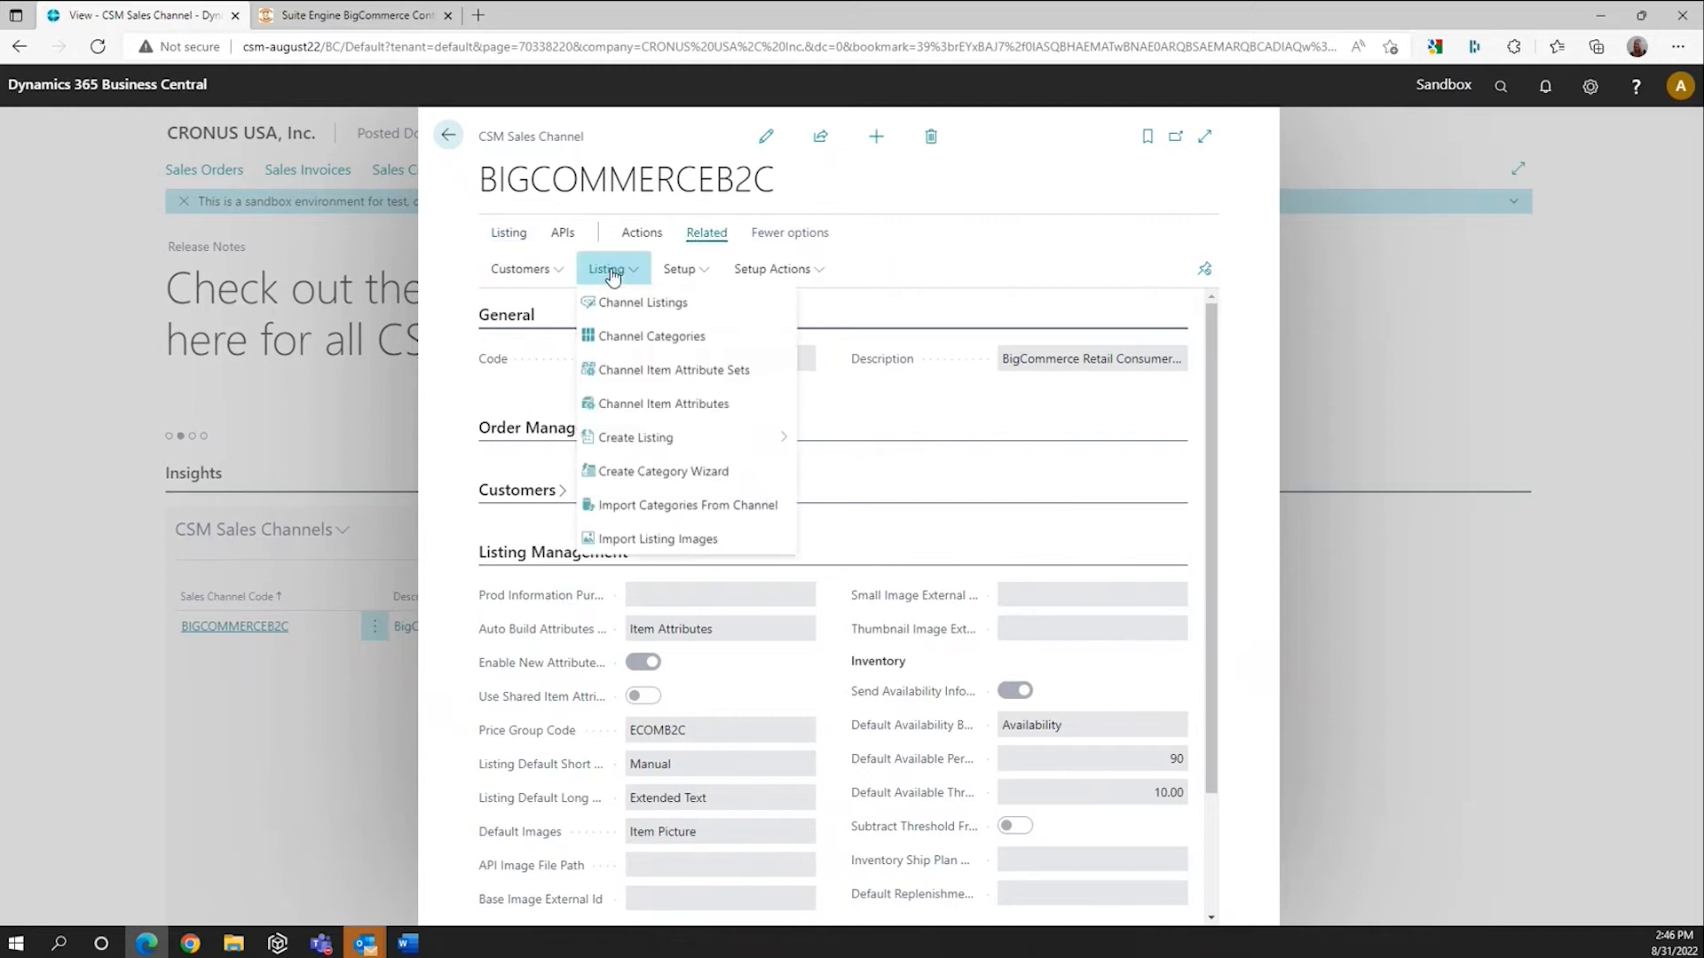
{"action": "left_click", "coordinate": [628, 407]}
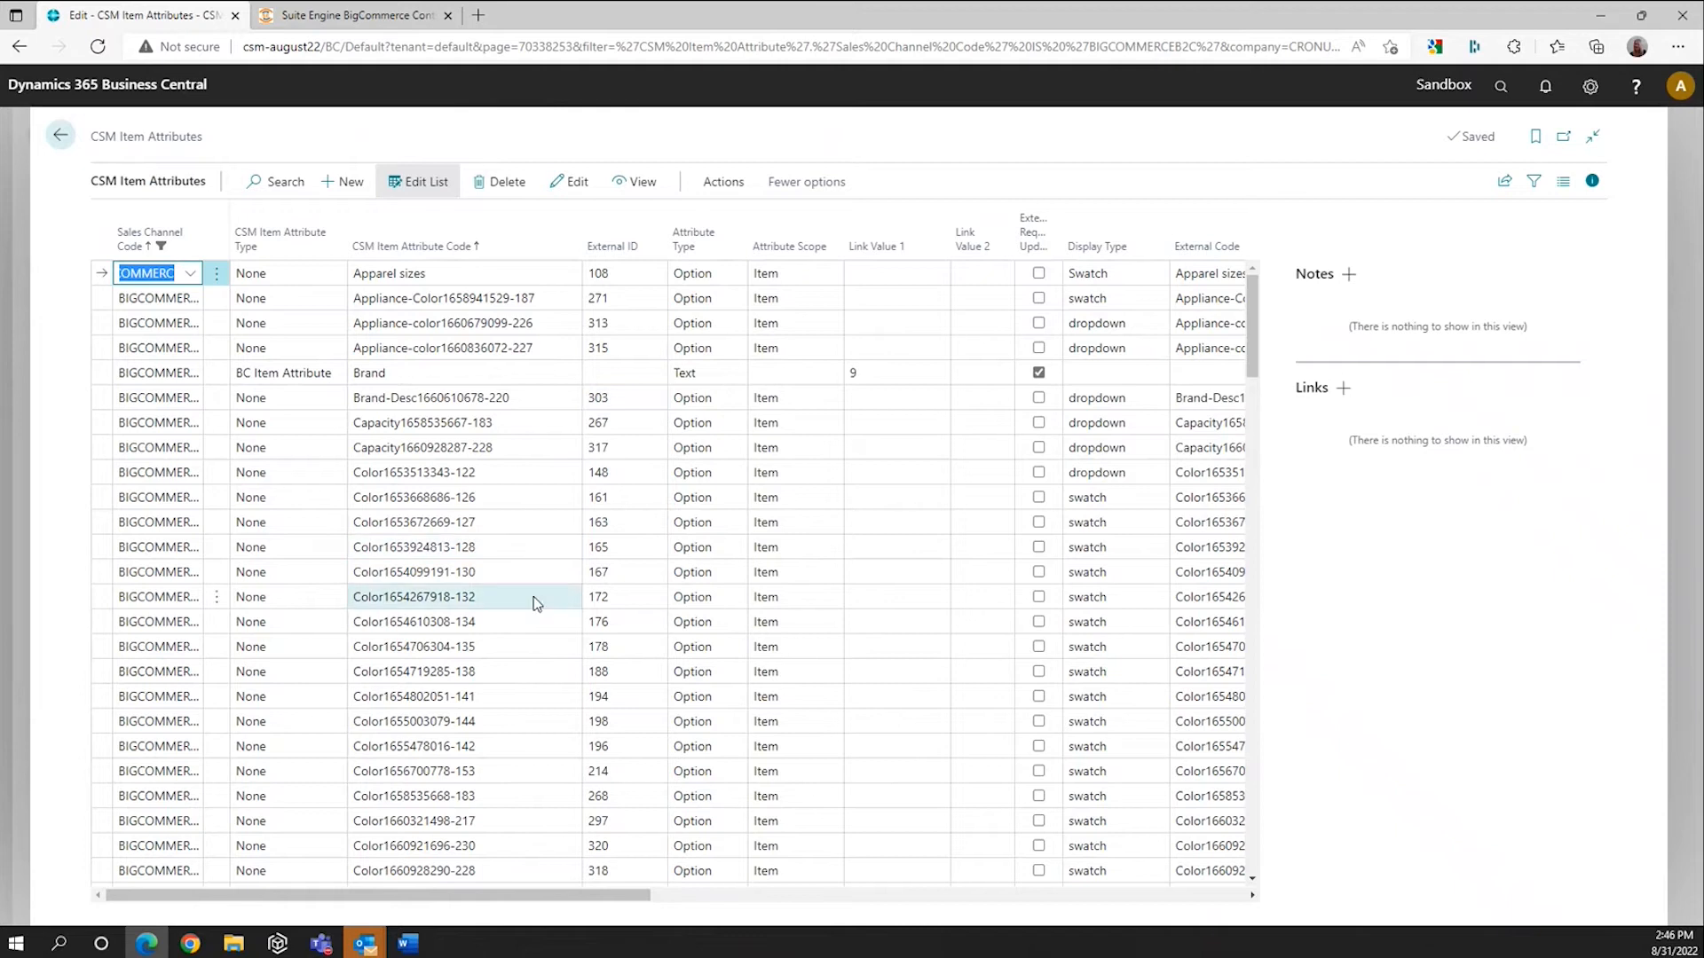
{"action": "scroll", "coordinate": [506, 658], "scroll_direction": "down", "scroll_amount": 6}
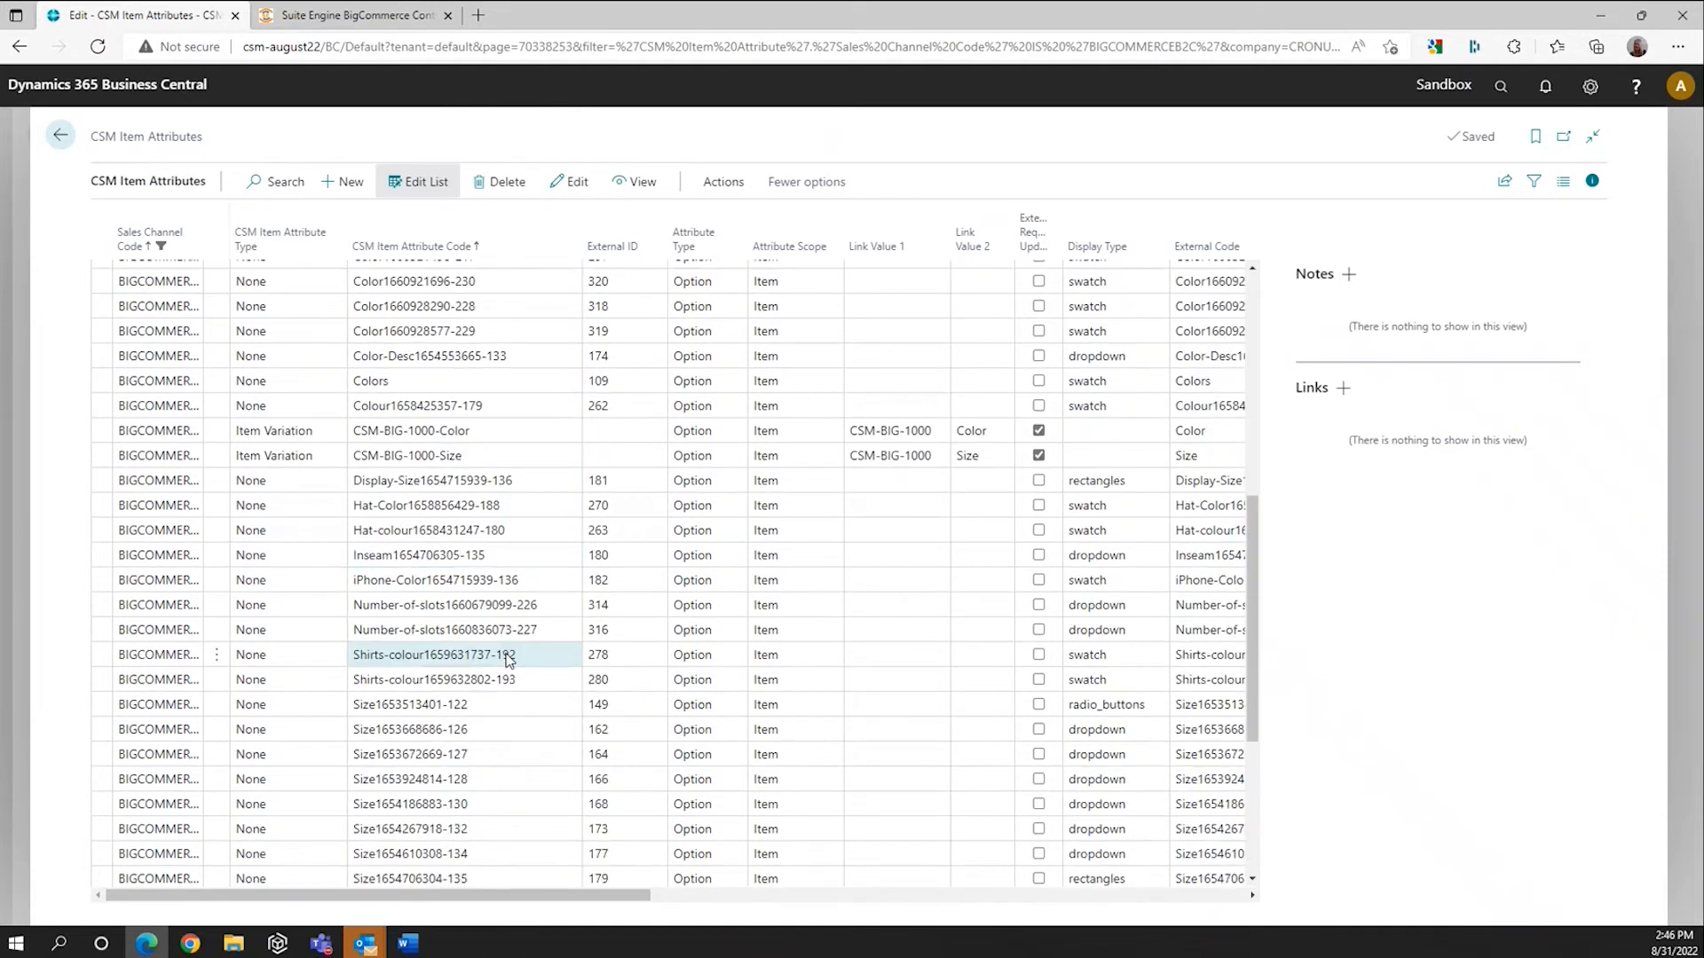
{"action": "left_click", "coordinate": [497, 435]}
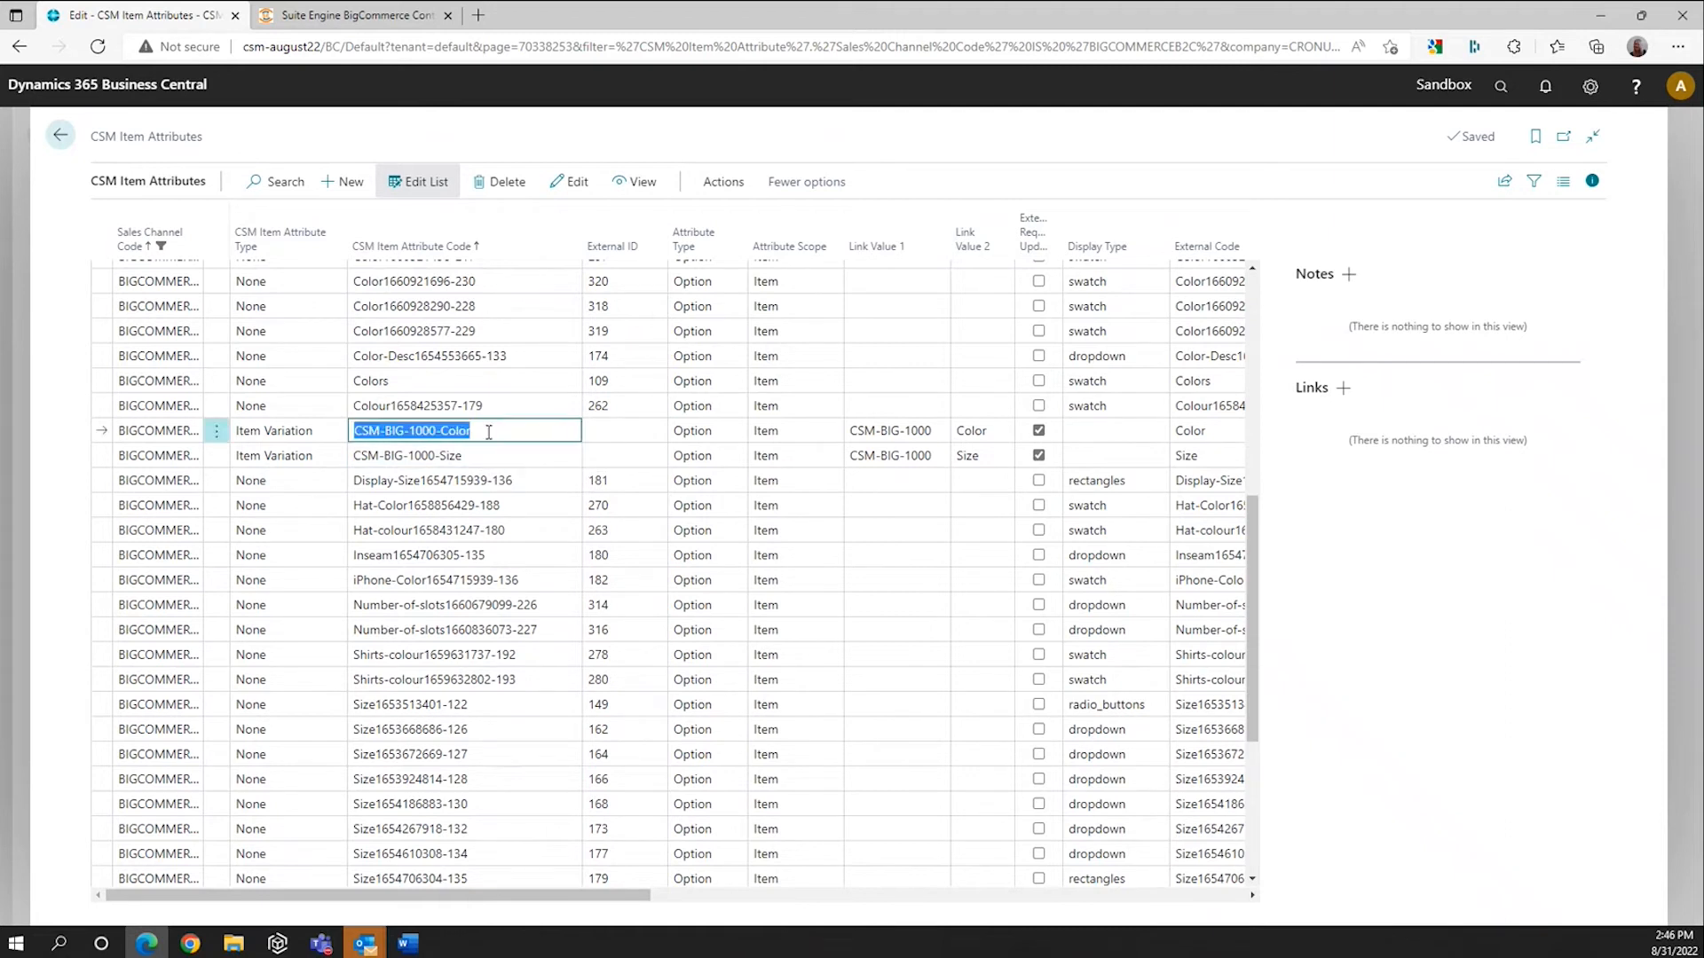
{"action": "left_click", "coordinate": [575, 182]}
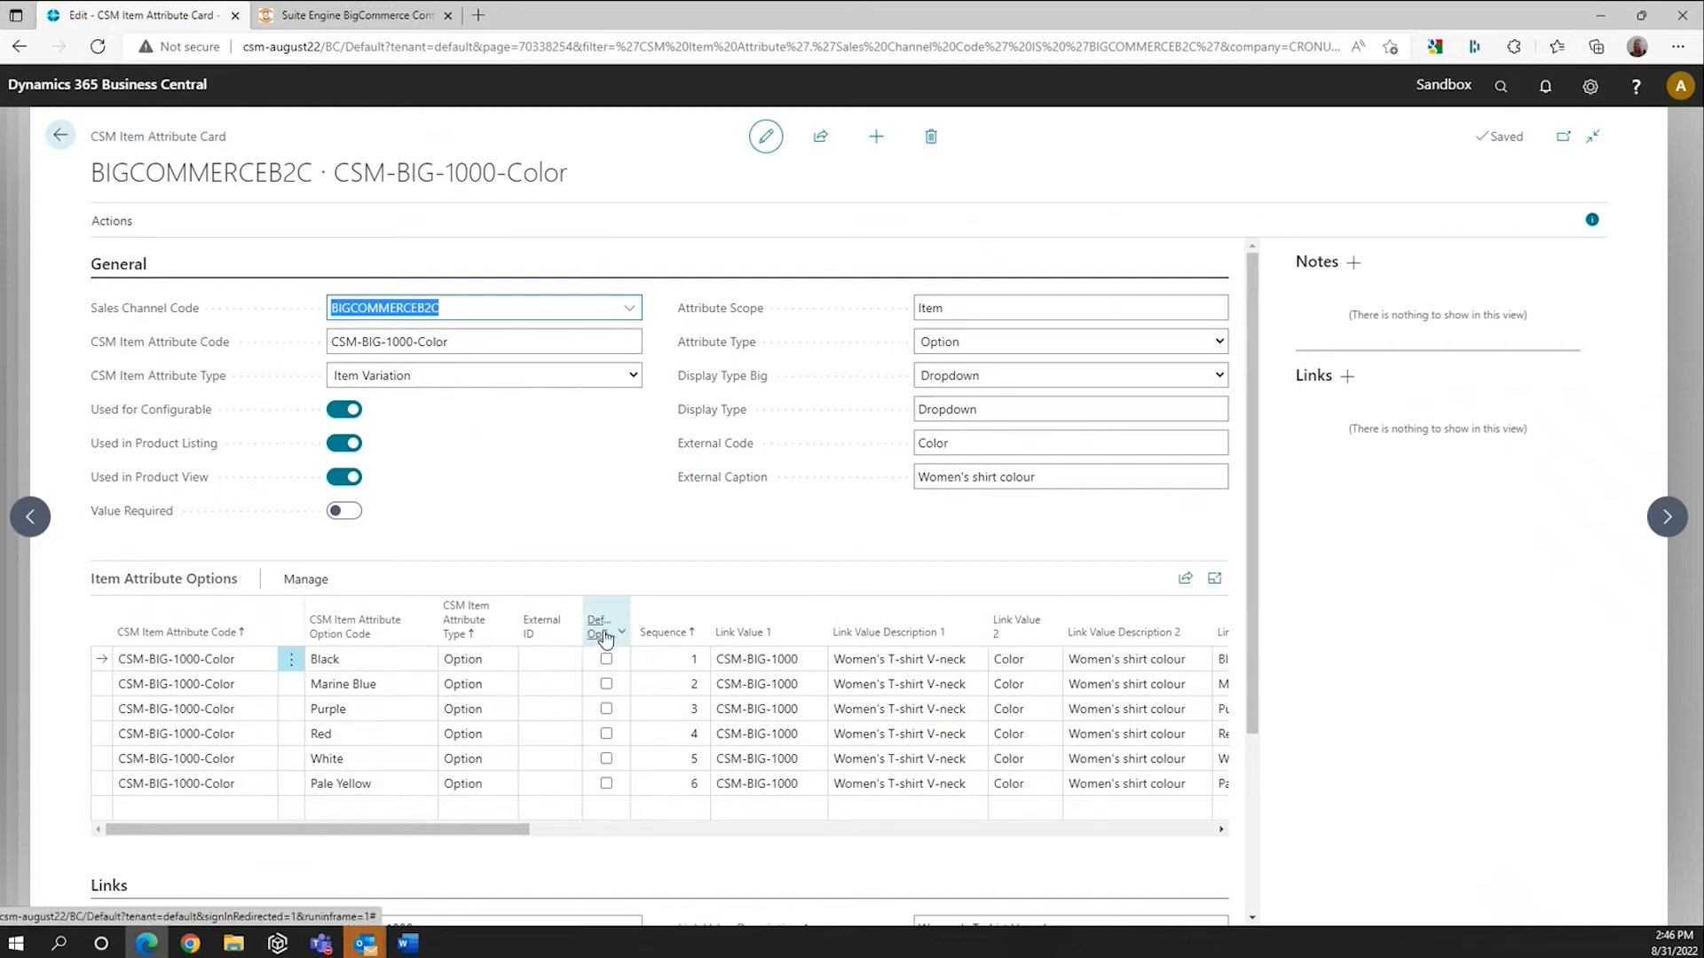
Step: Make Marine Blue the default color option and set the attribute's Display Type Big to Swatch
{"action": "mouse_move", "coordinate": [605, 637]}
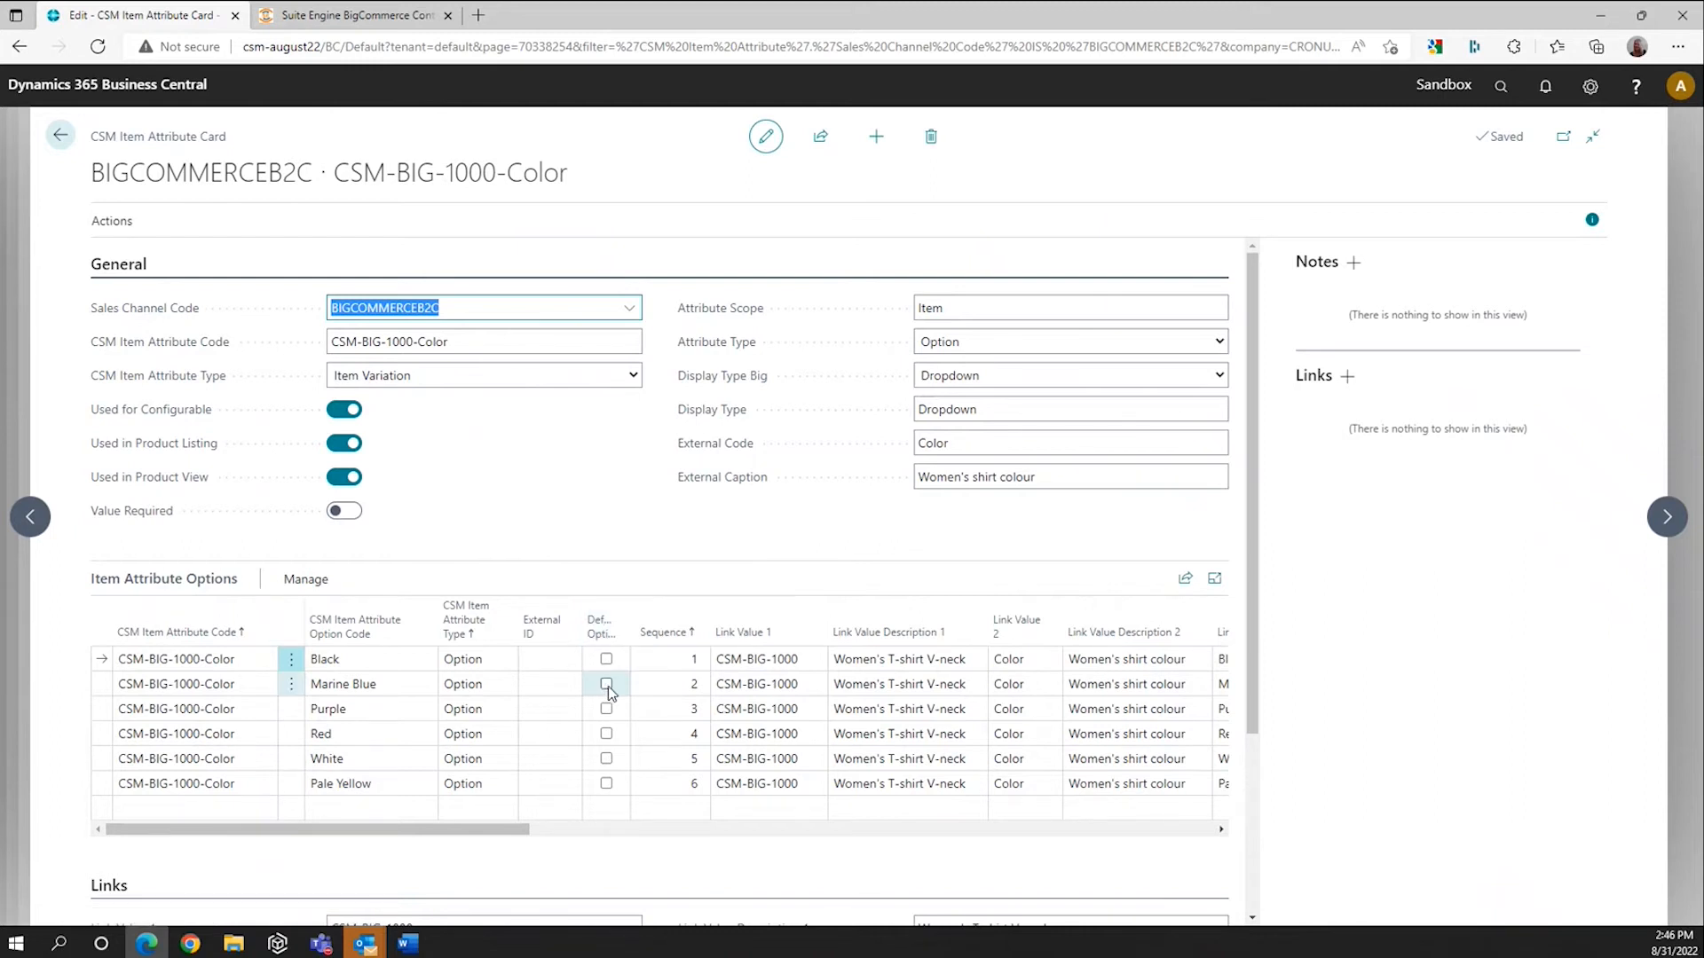
{"action": "left_click", "coordinate": [607, 684]}
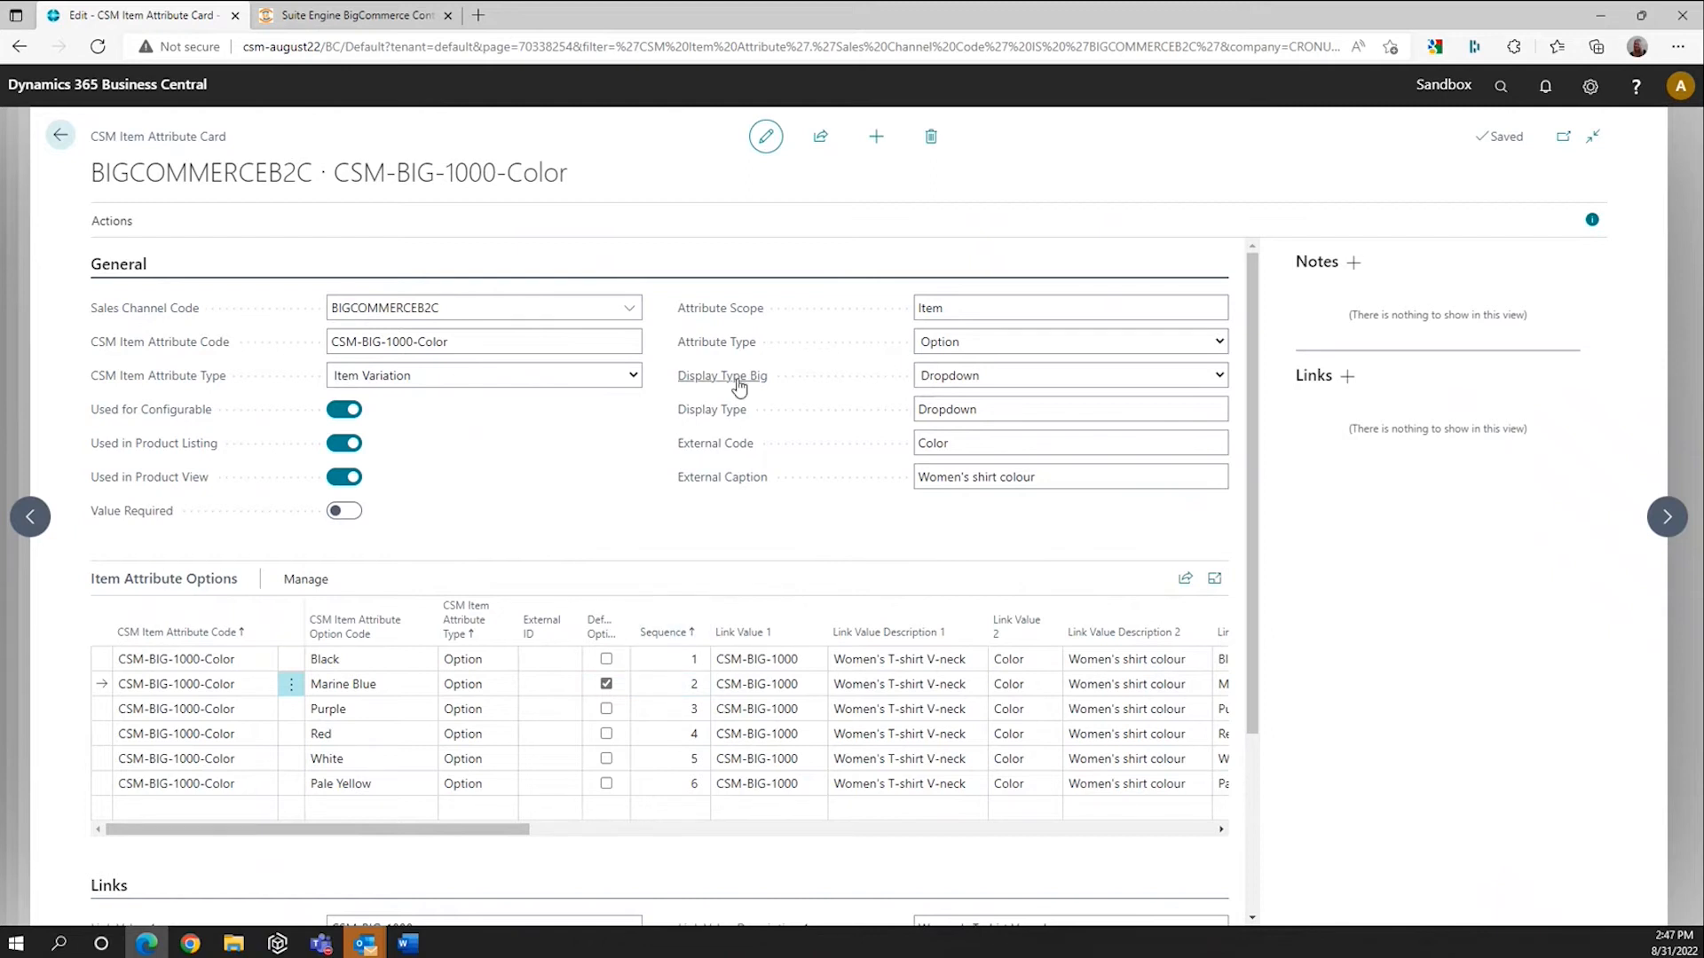
{"action": "mouse_move", "coordinate": [715, 388]}
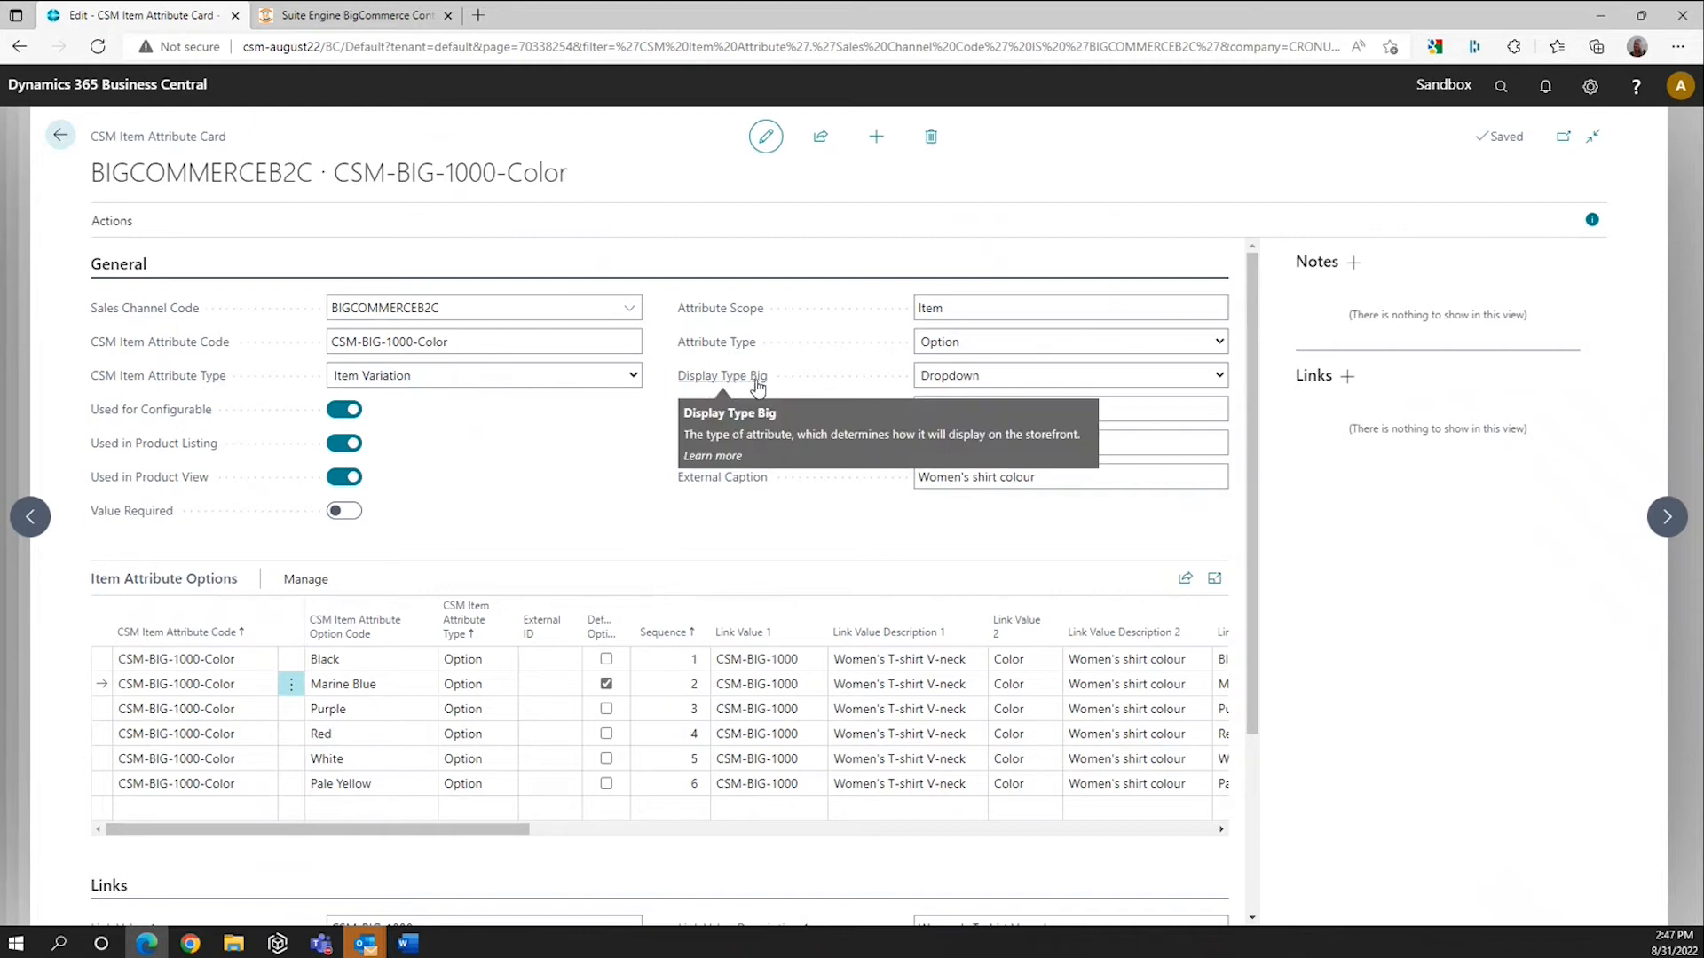
{"action": "left_click", "coordinate": [1221, 377]}
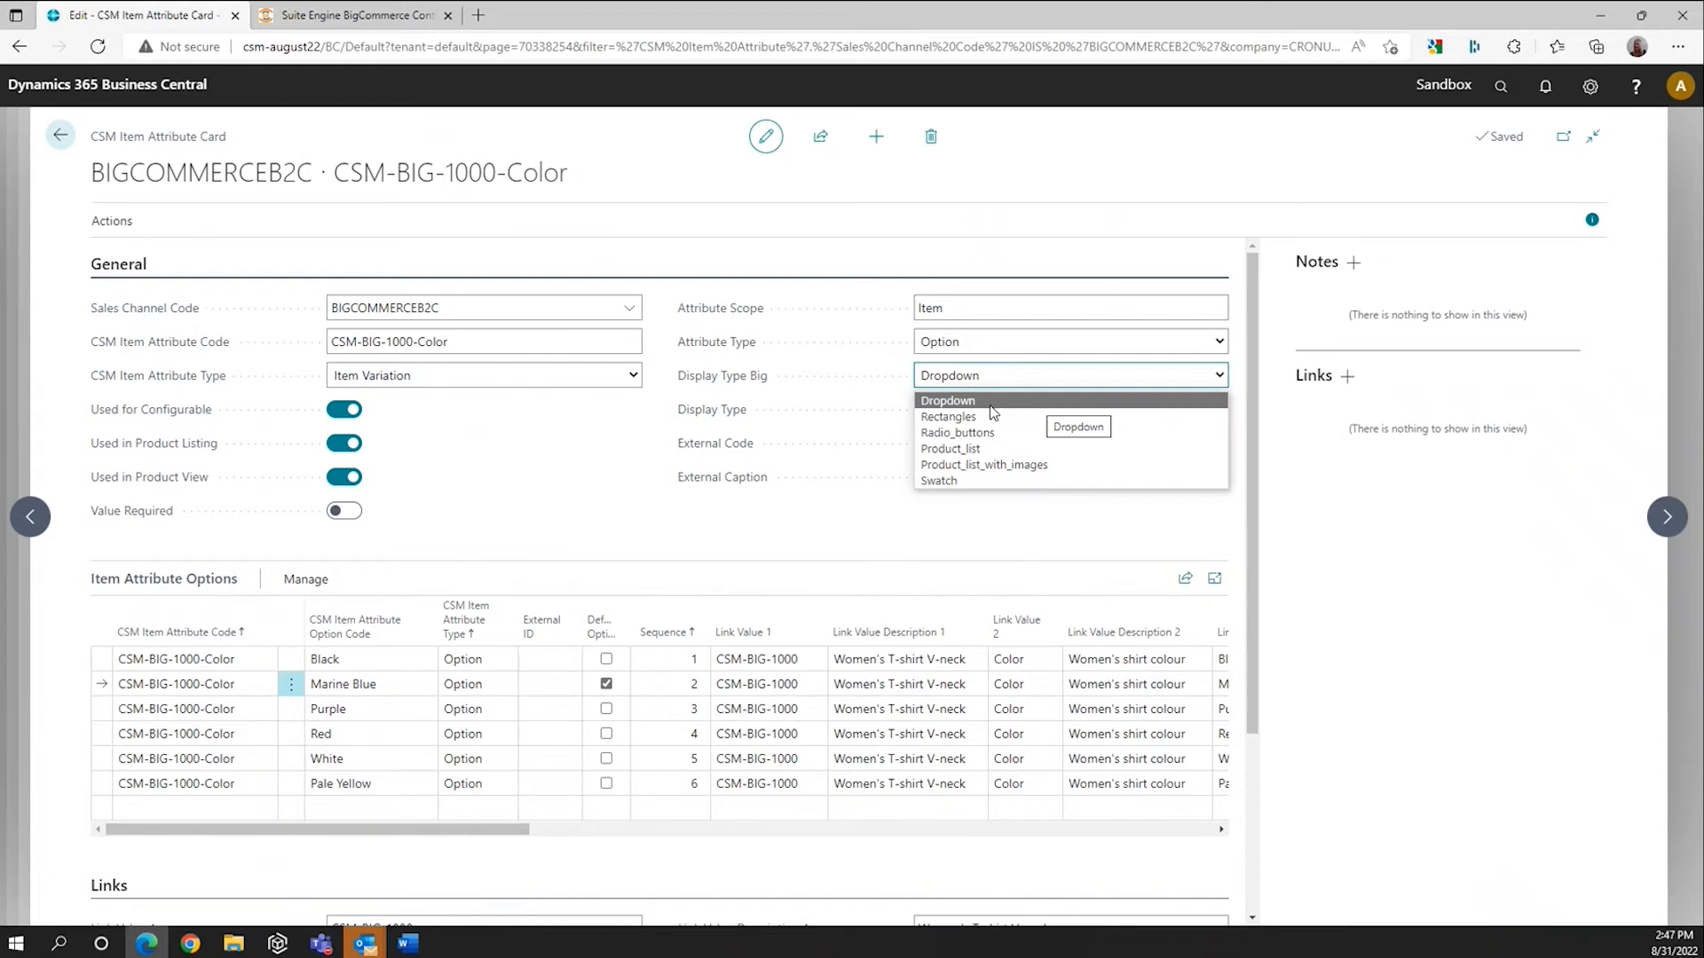
{"action": "left_click", "coordinate": [953, 483]}
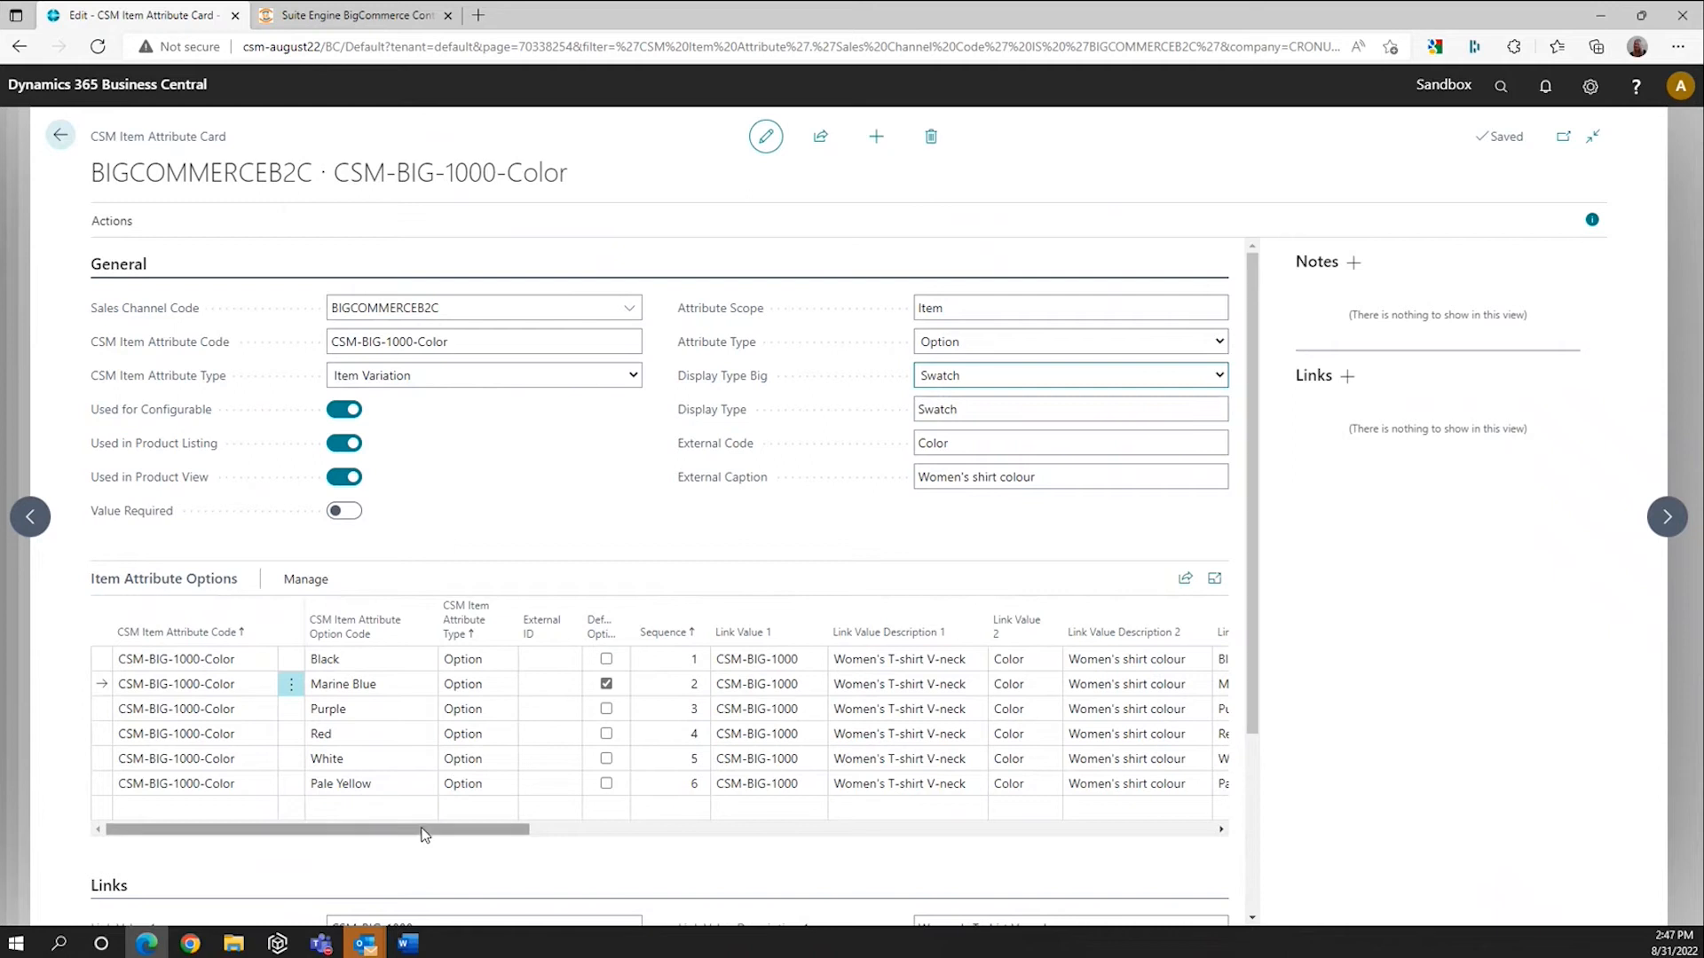
Step: Examine the External Reference color codes of the item attribute options, from Black to Pale Yellow
{"action": "left_click_drag", "start_coordinate": [426, 830], "coordinate": [743, 853]}
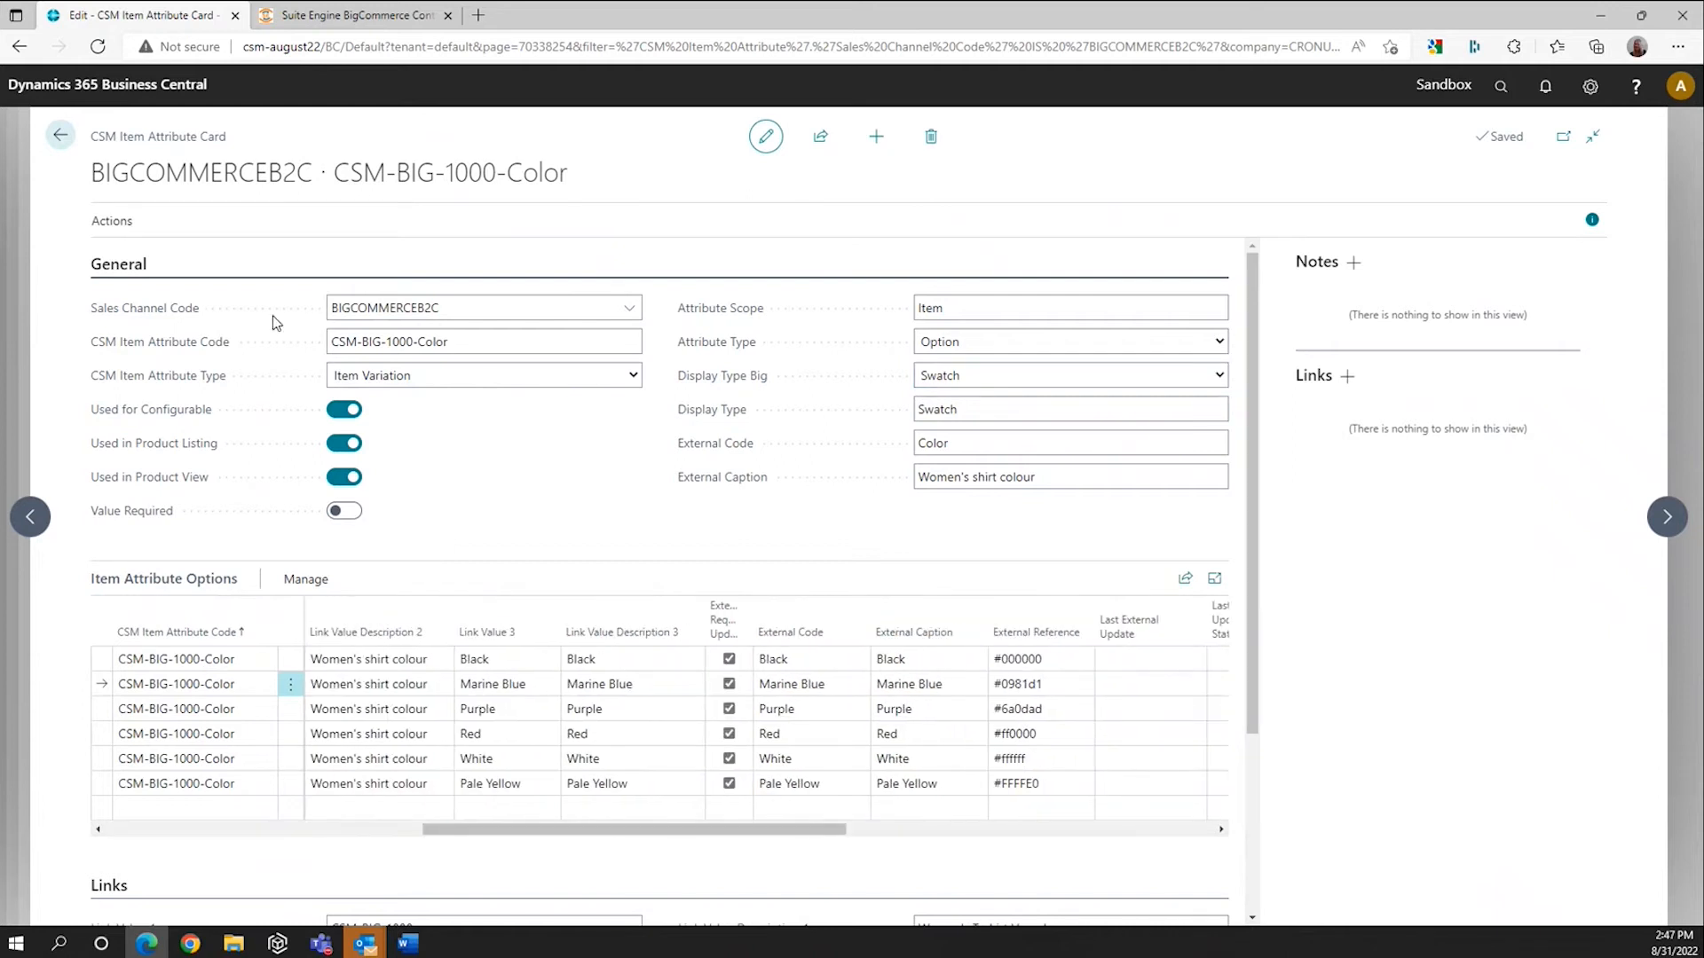
{"action": "left_click", "coordinate": [189, 142]}
{"action": "left_click", "coordinate": [439, 458]}
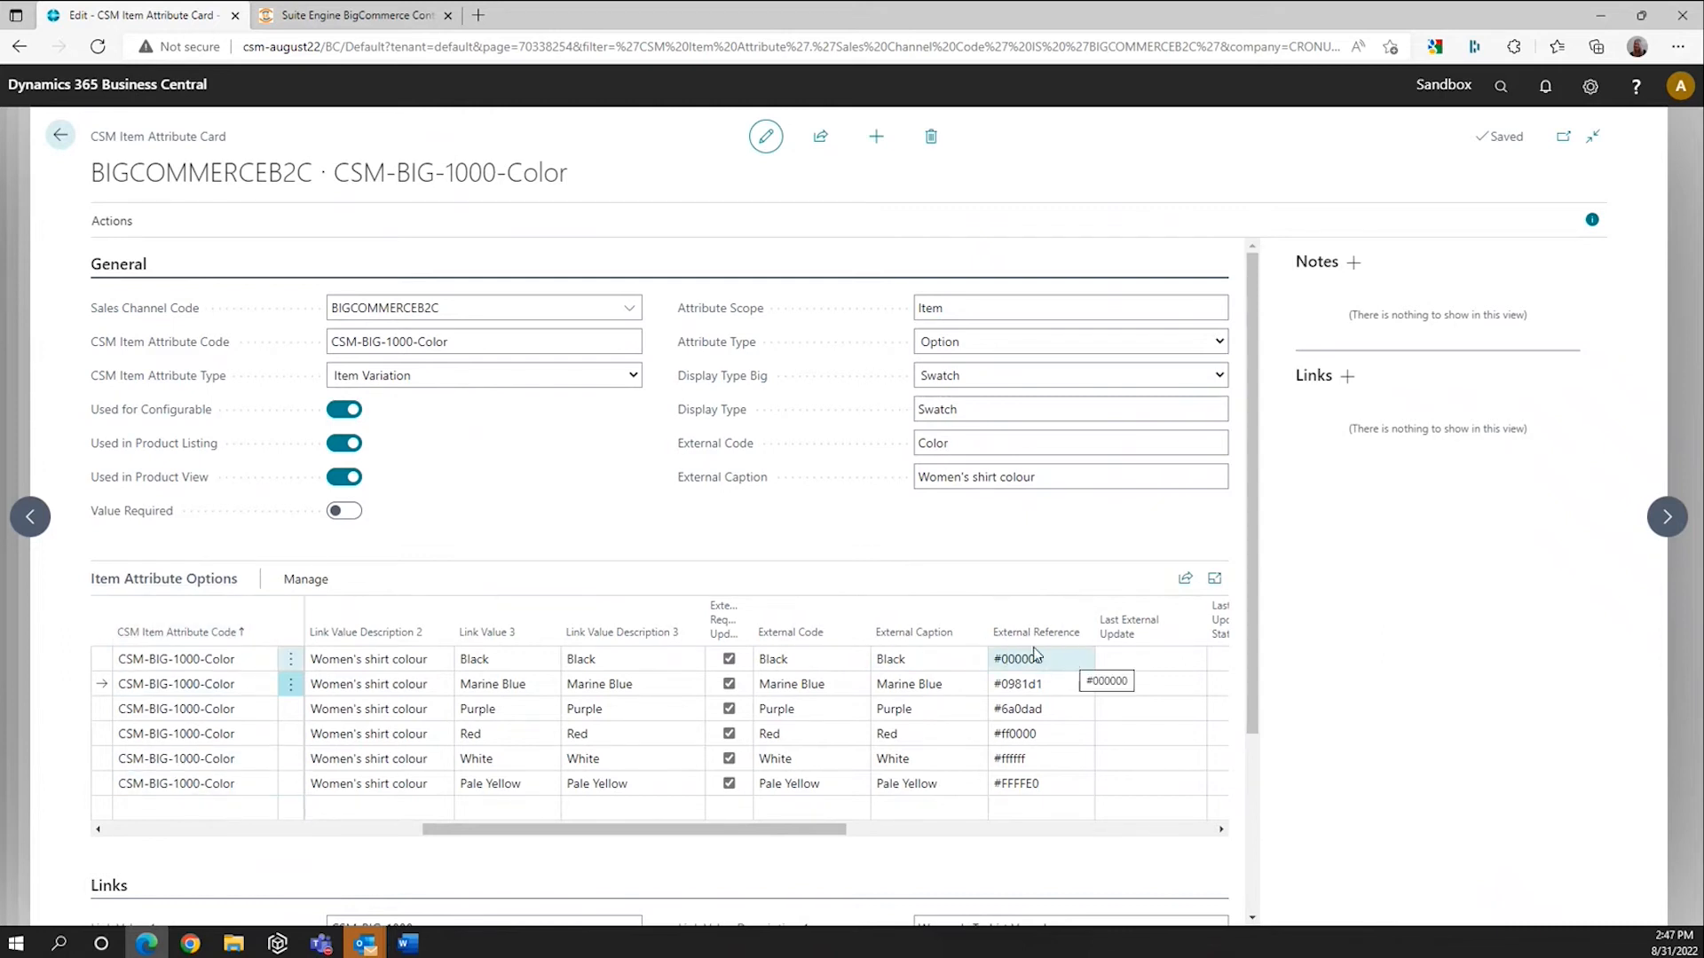
{"action": "mouse_move", "coordinate": [1081, 645]}
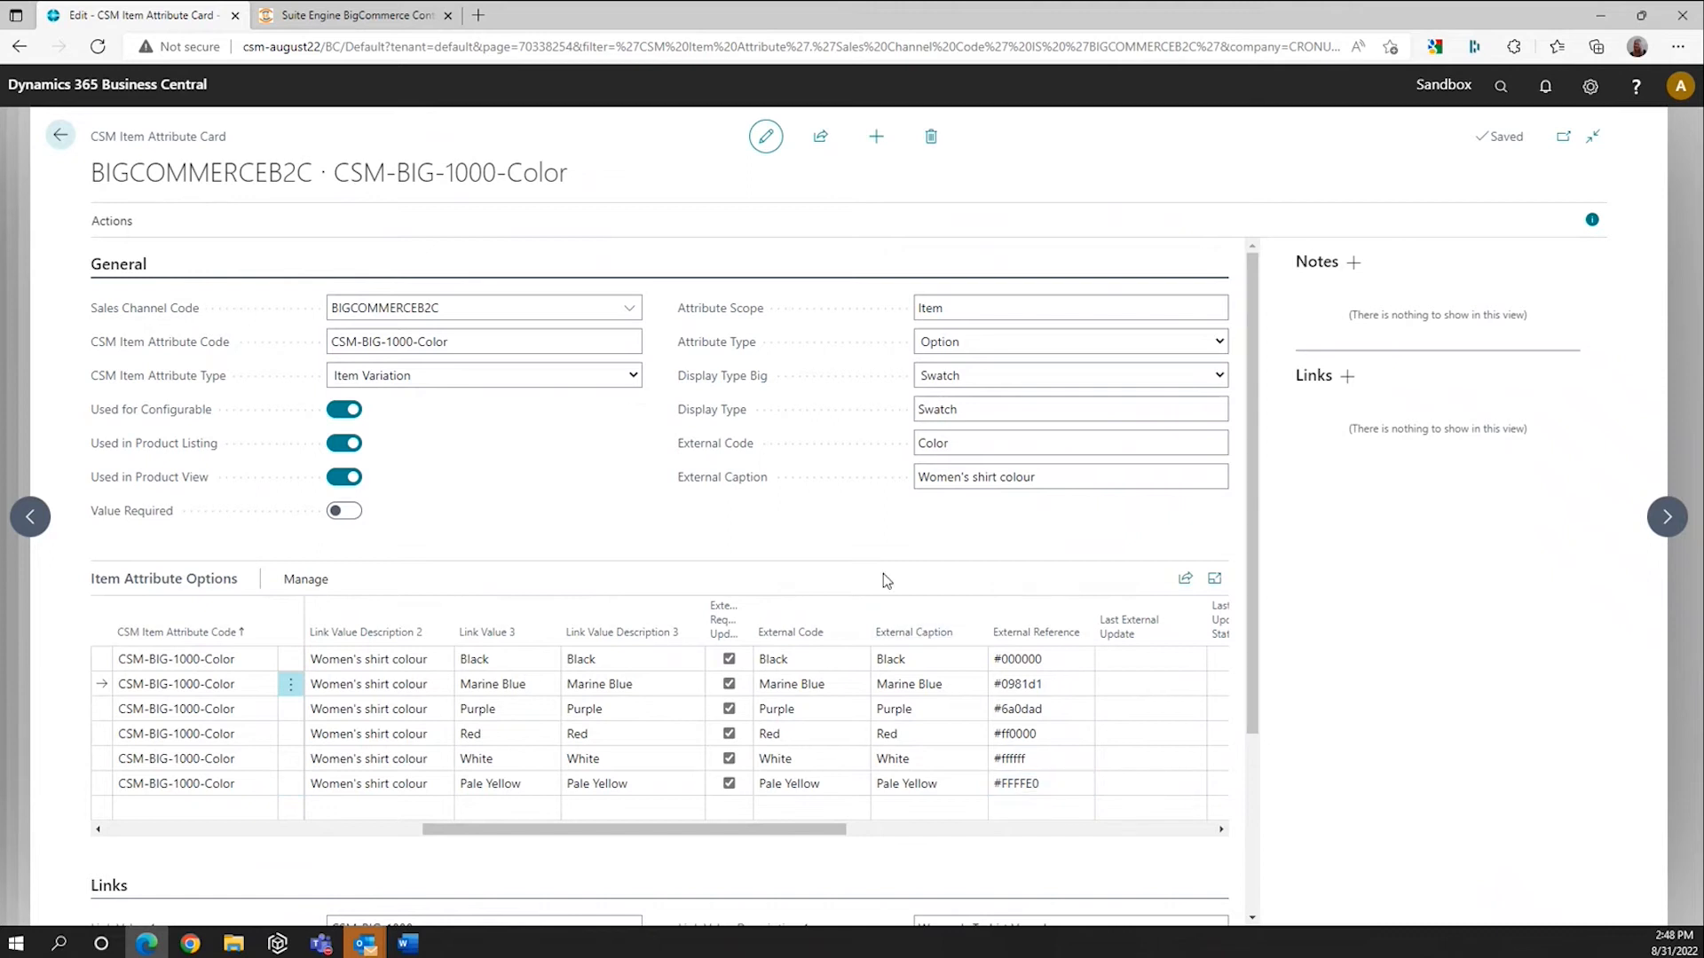
Step: Return to the BIGCOMMERCEB2C sales channel, open its channel listings and sort them by item number in descending order
{"action": "left_click", "coordinate": [59, 142]}
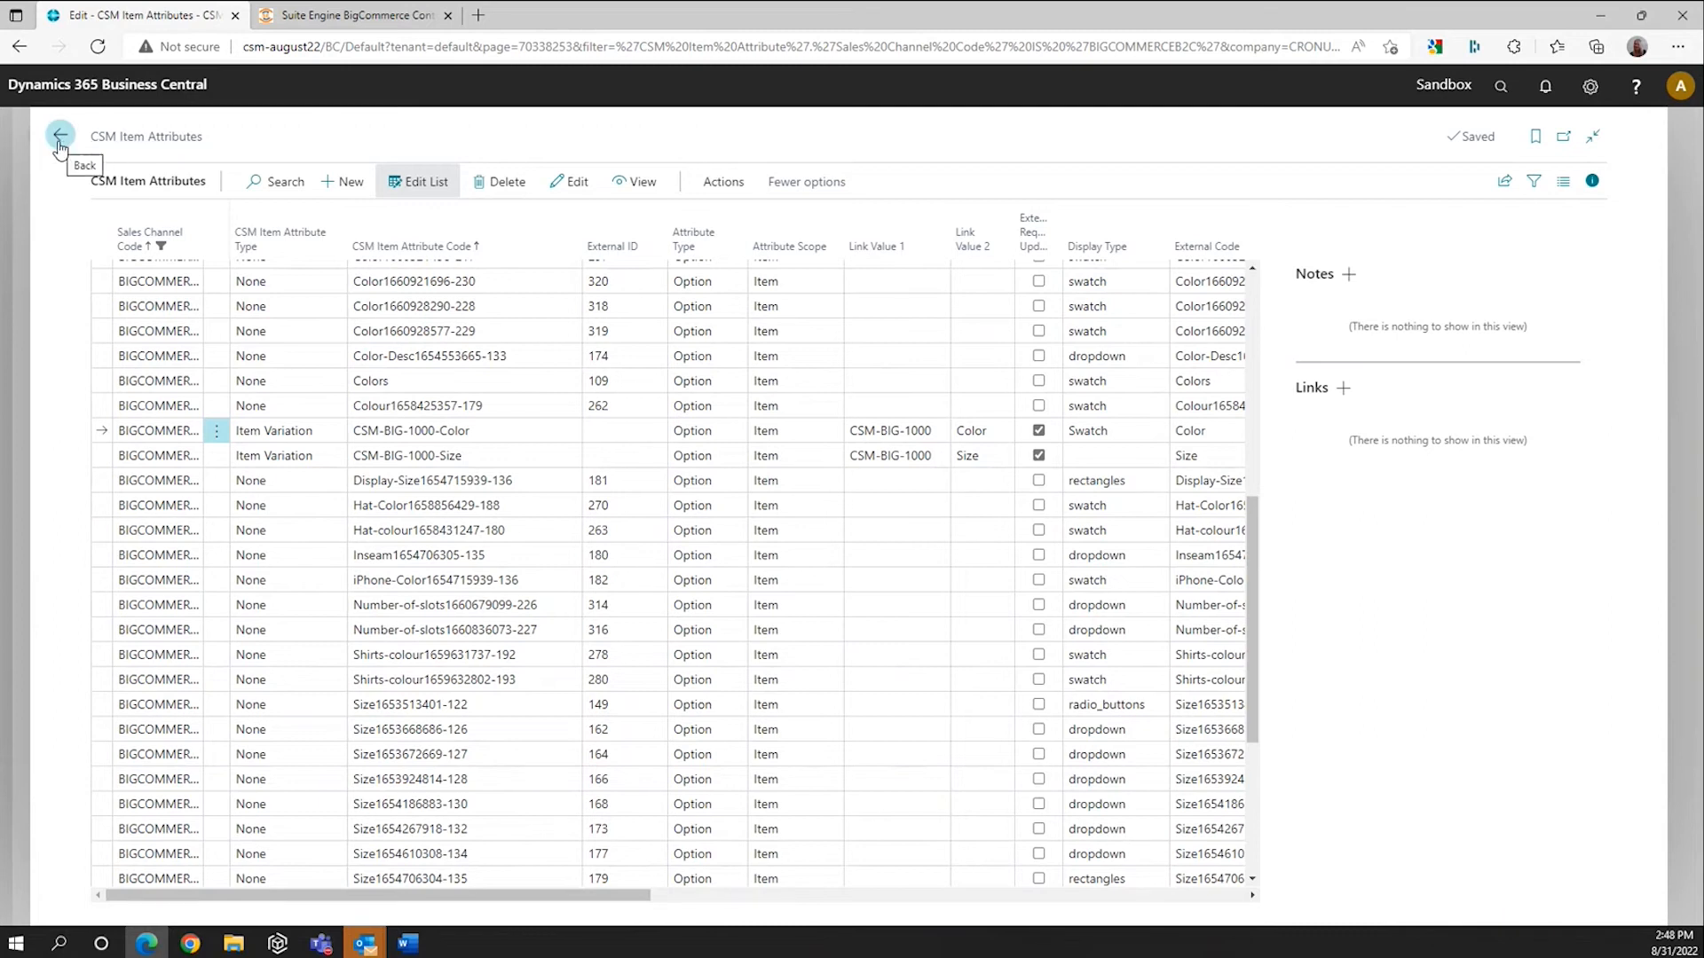
{"action": "left_click", "coordinate": [60, 140]}
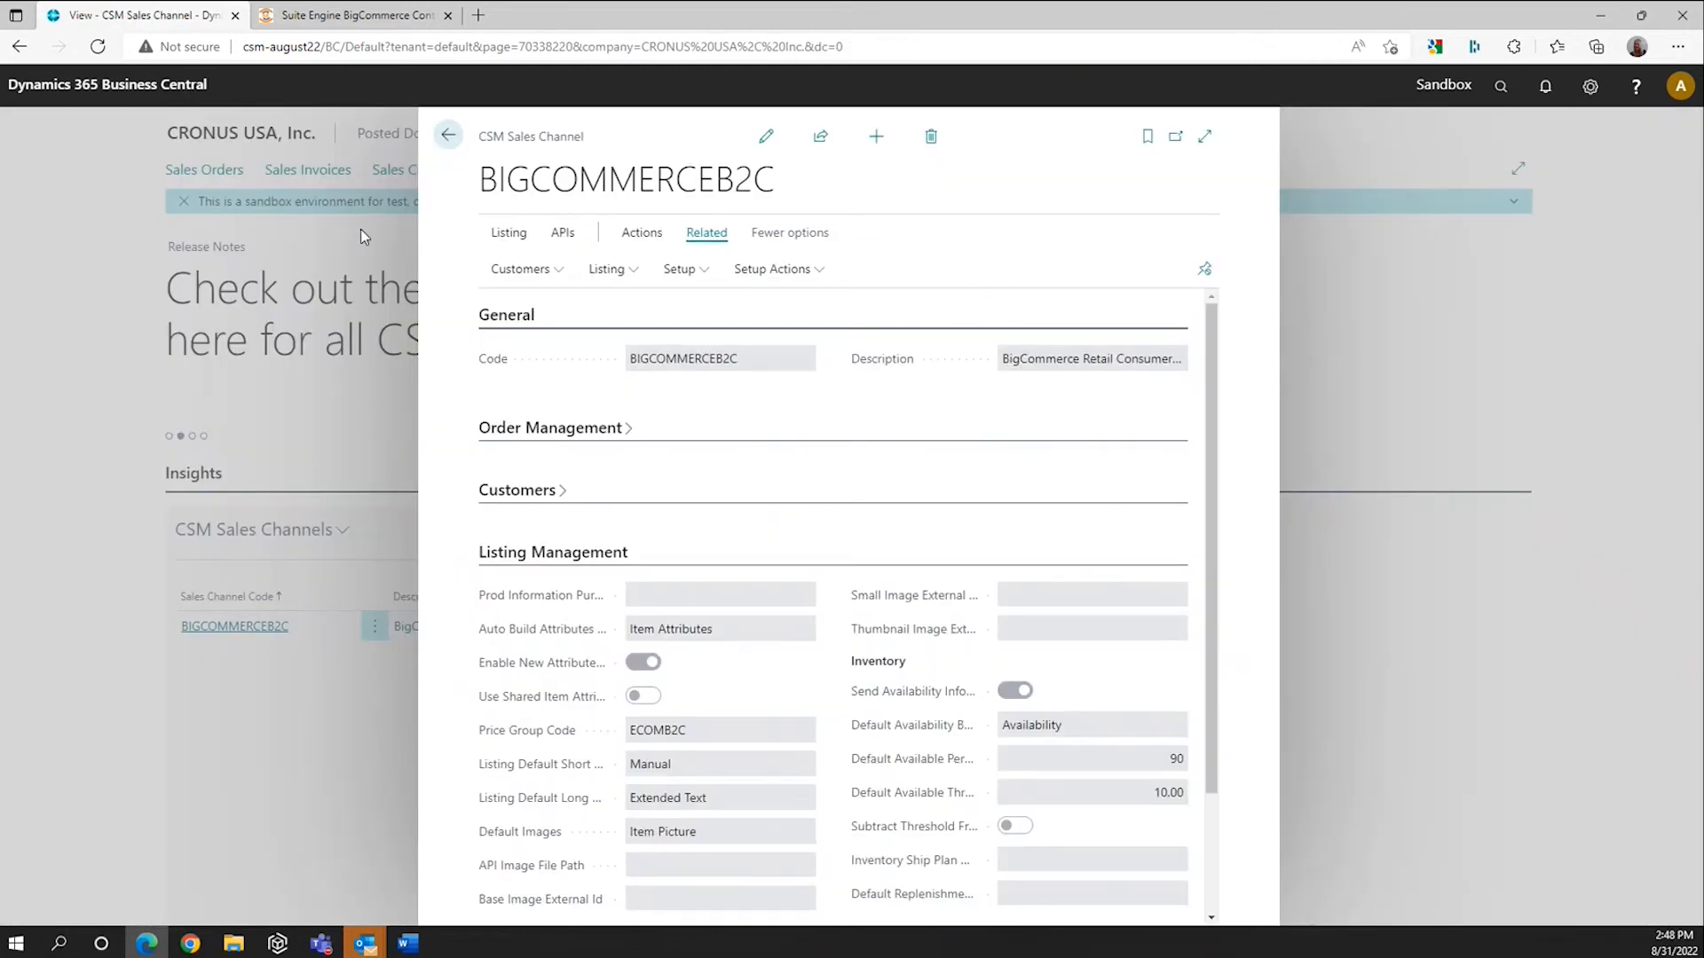
{"action": "left_click", "coordinate": [520, 244]}
{"action": "left_click", "coordinate": [823, 275]}
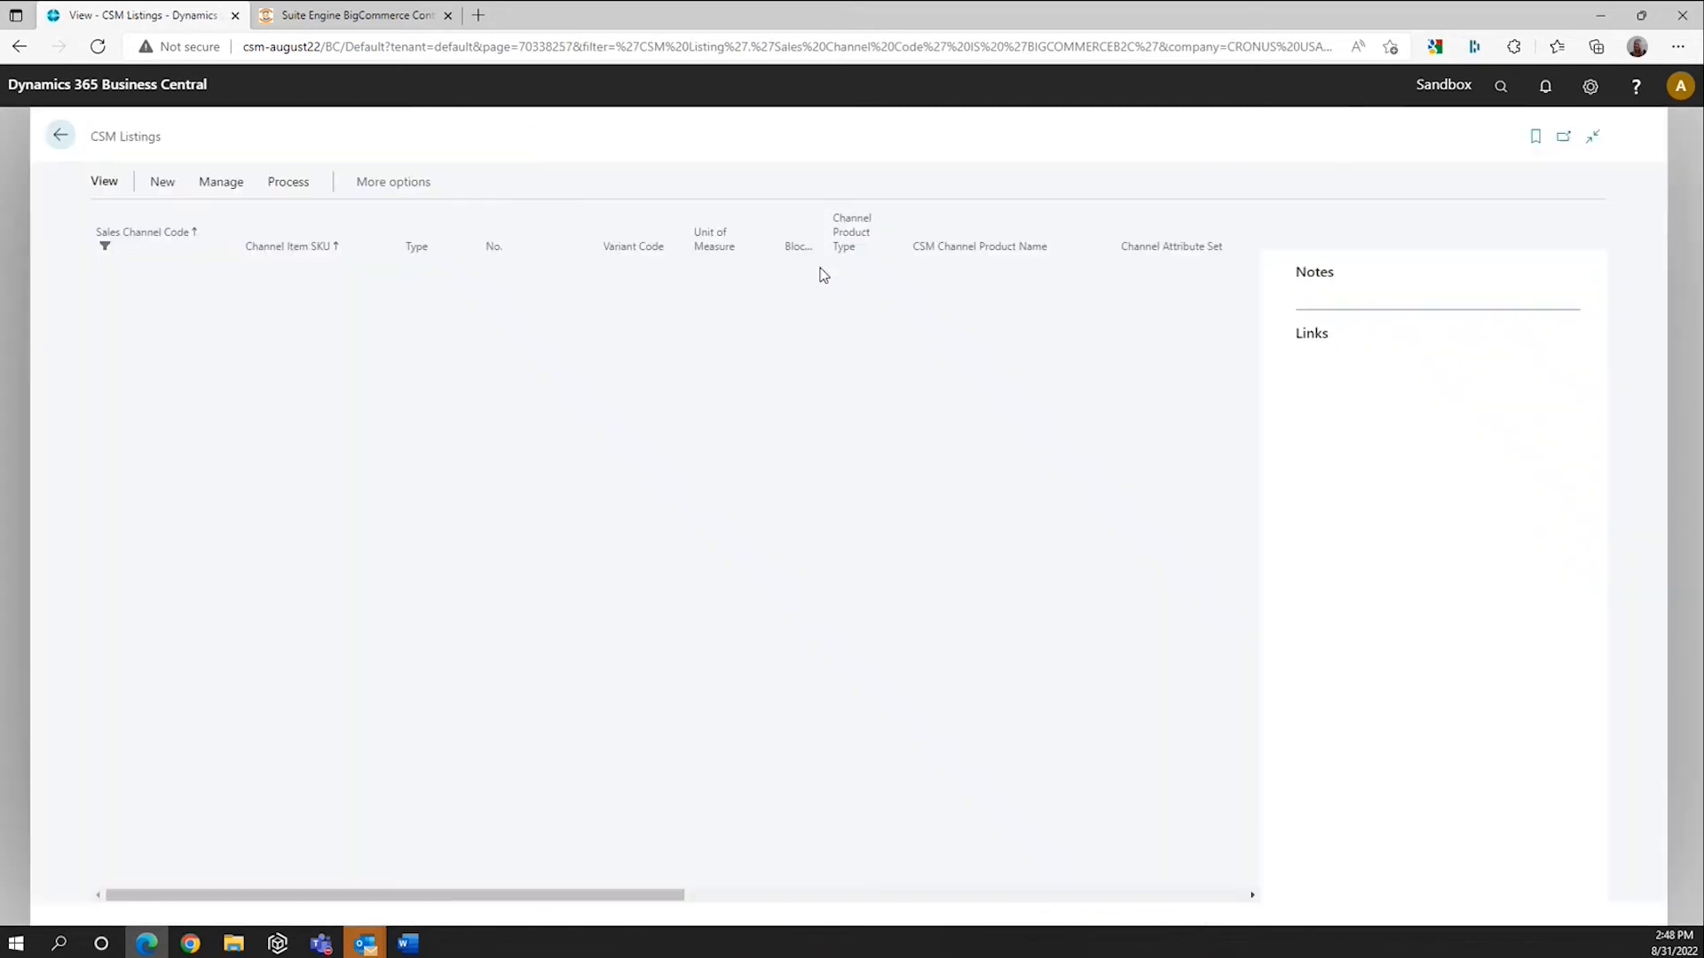
{"action": "left_click", "coordinate": [498, 245]}
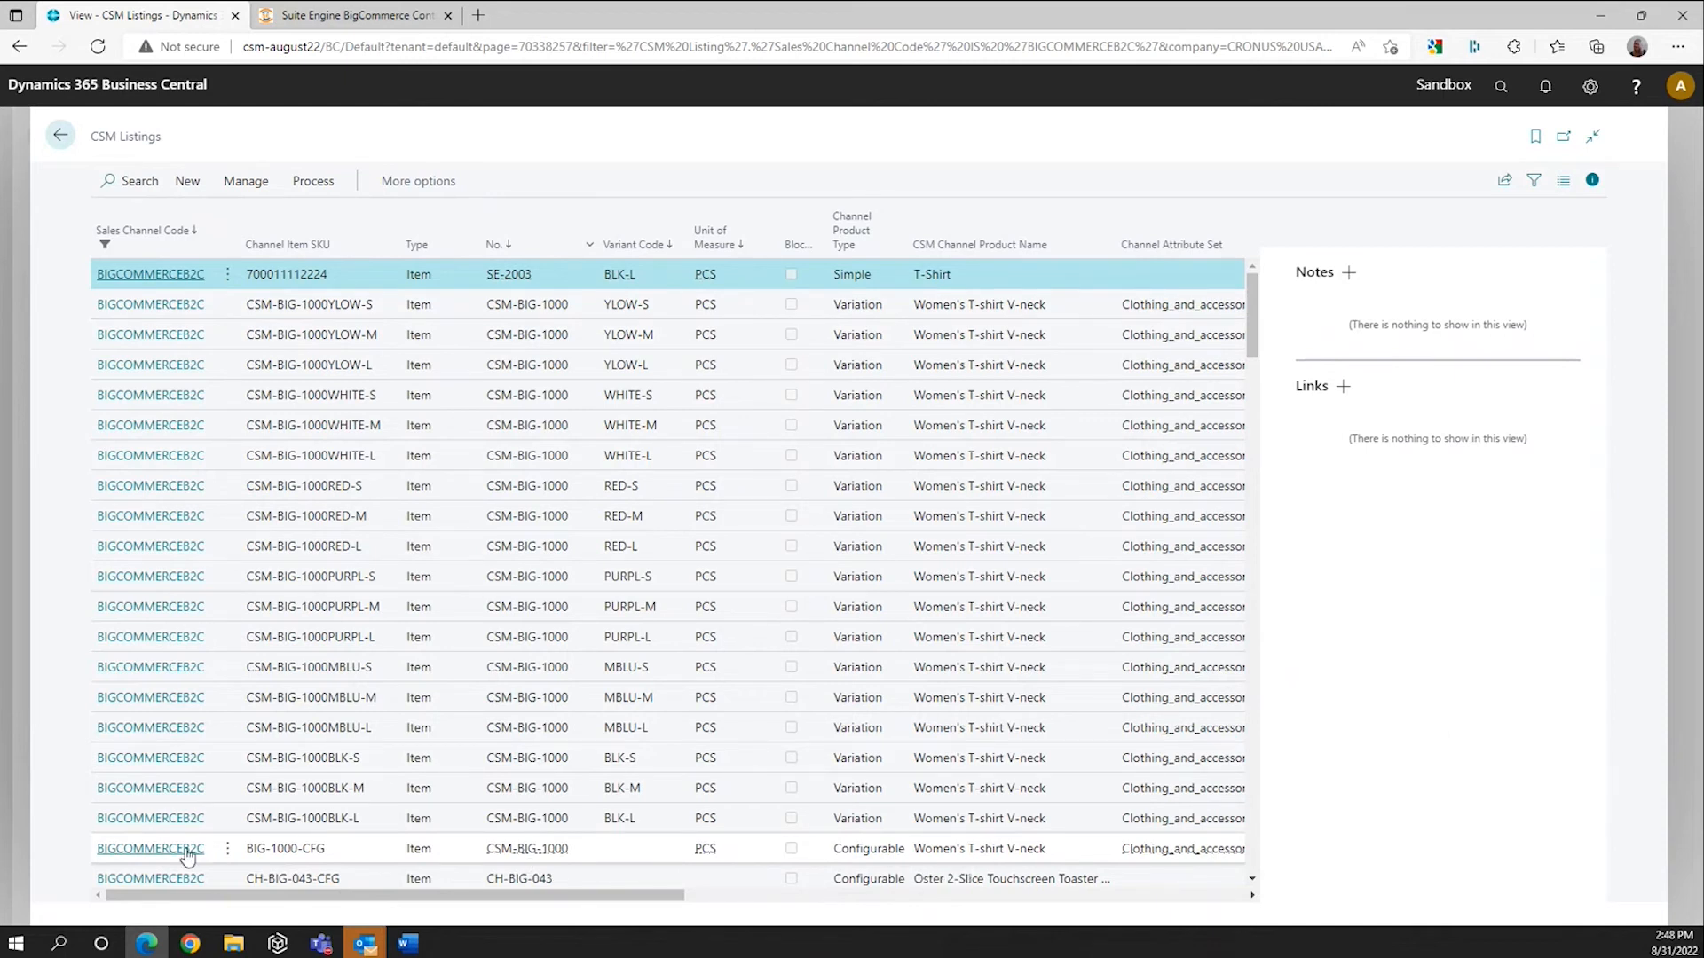
Step: Open the BIG-1000-CFG configurable listing and view the product information card of its Long Description line
{"action": "left_click", "coordinate": [150, 849]}
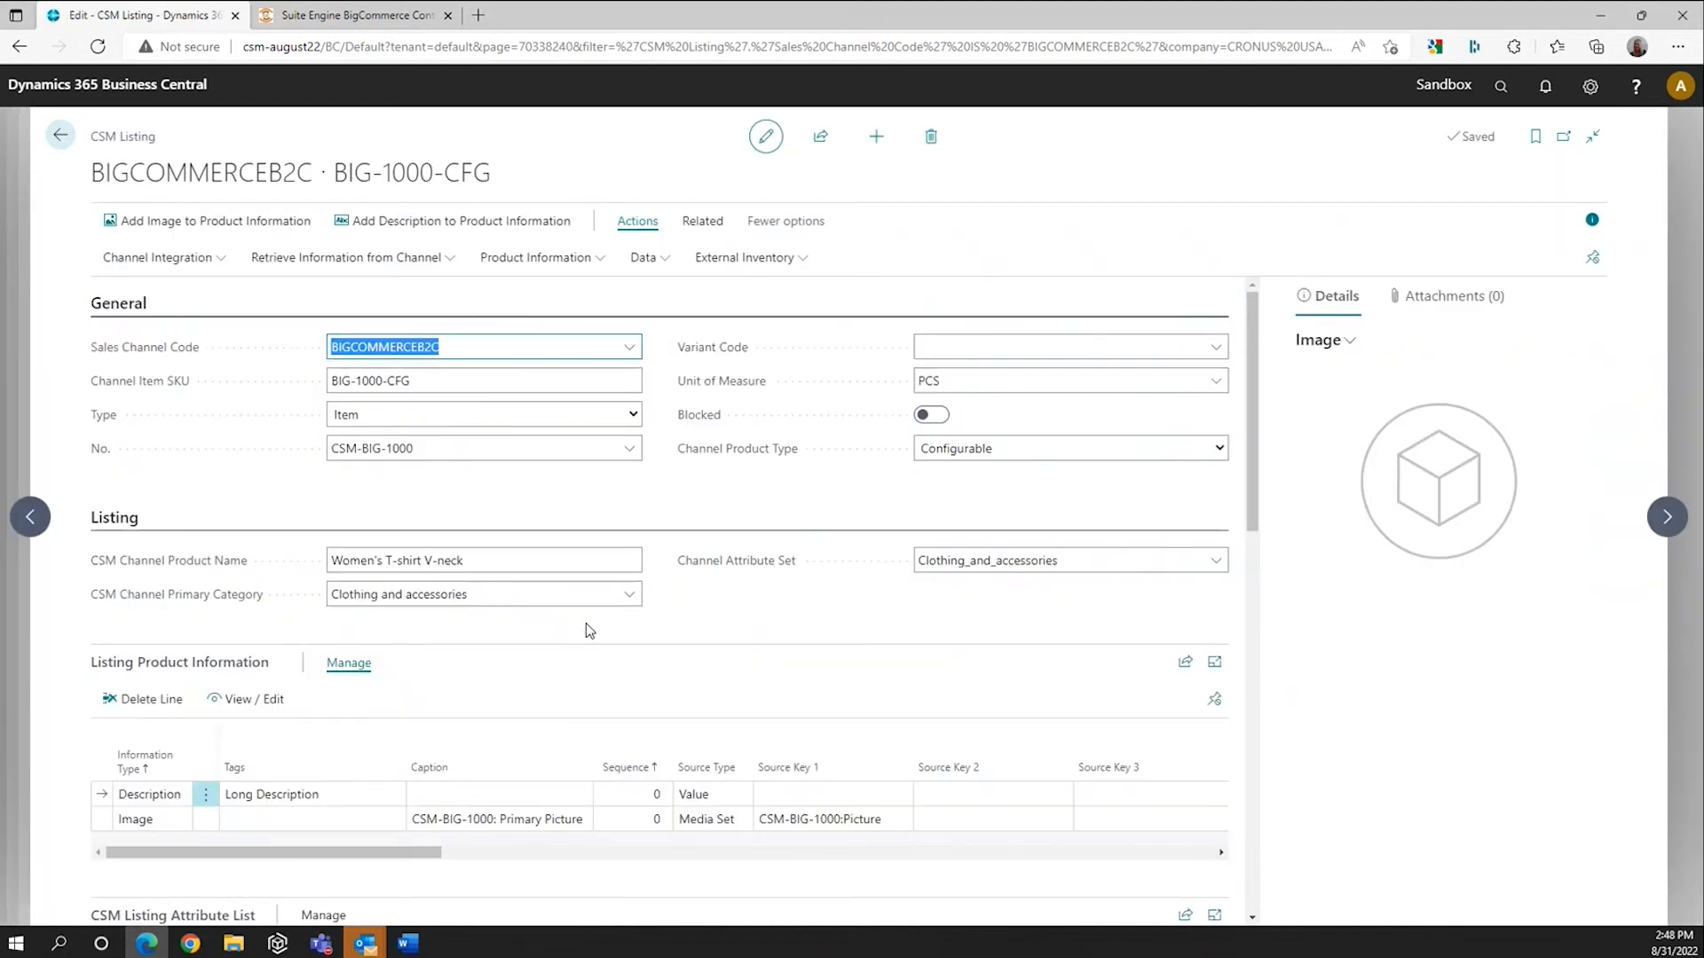
{"action": "scroll", "coordinate": [622, 621], "scroll_direction": "down", "scroll_amount": 3}
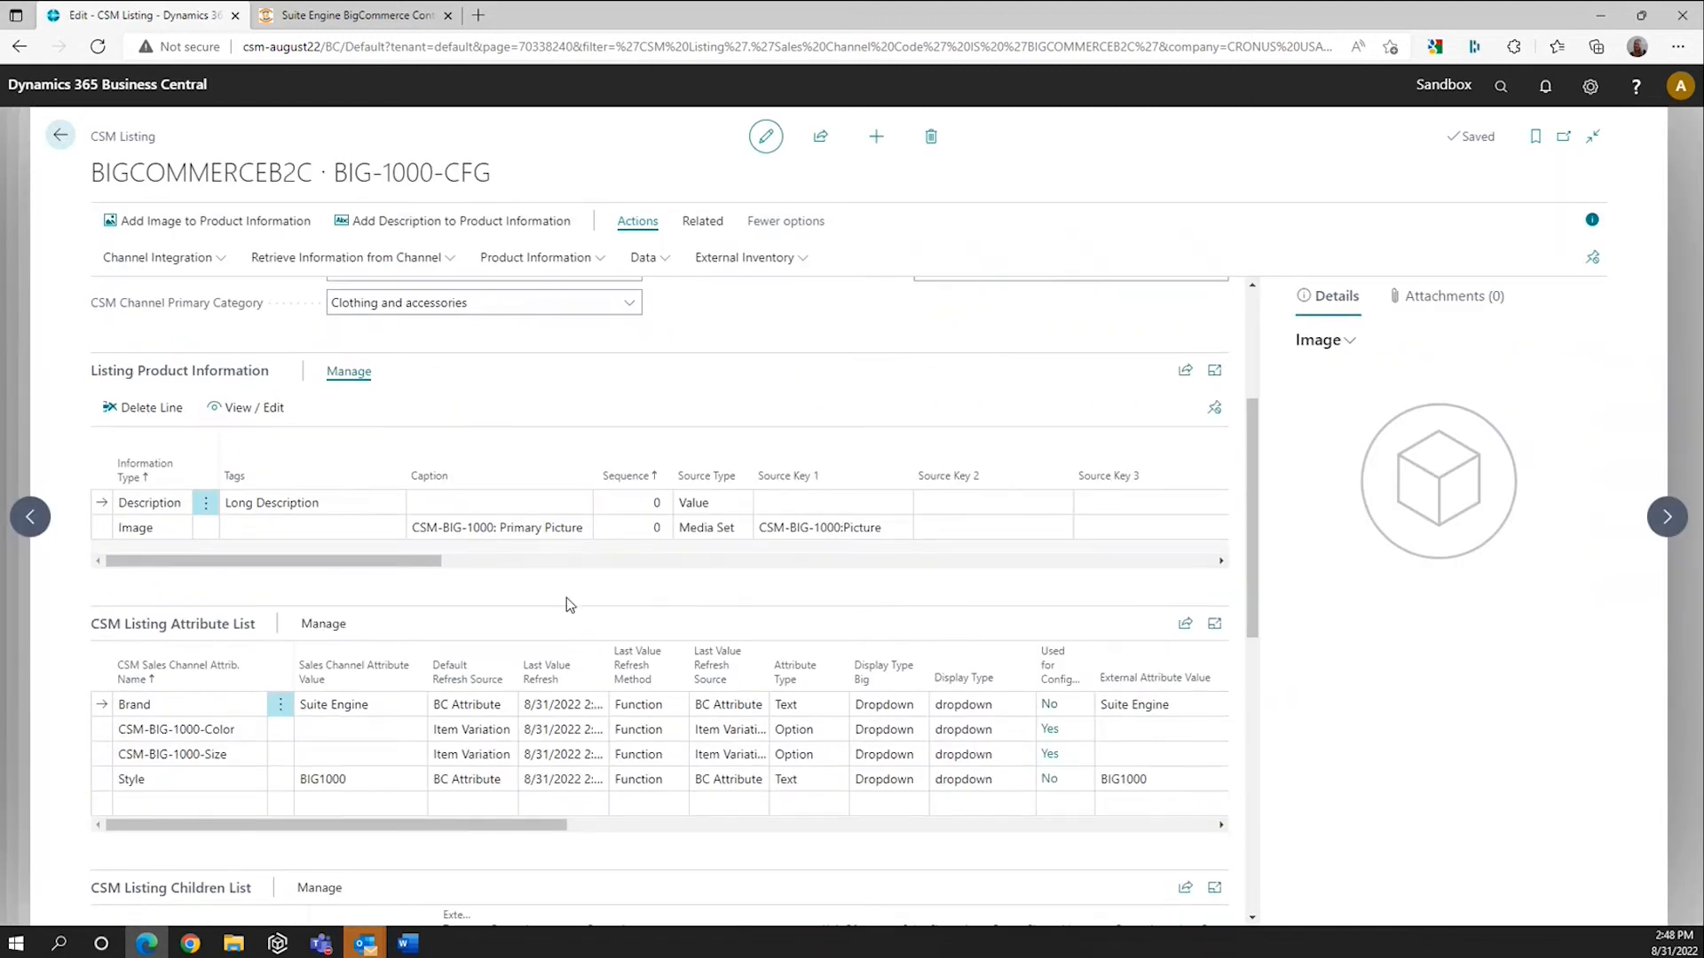
{"action": "left_click", "coordinate": [347, 502]}
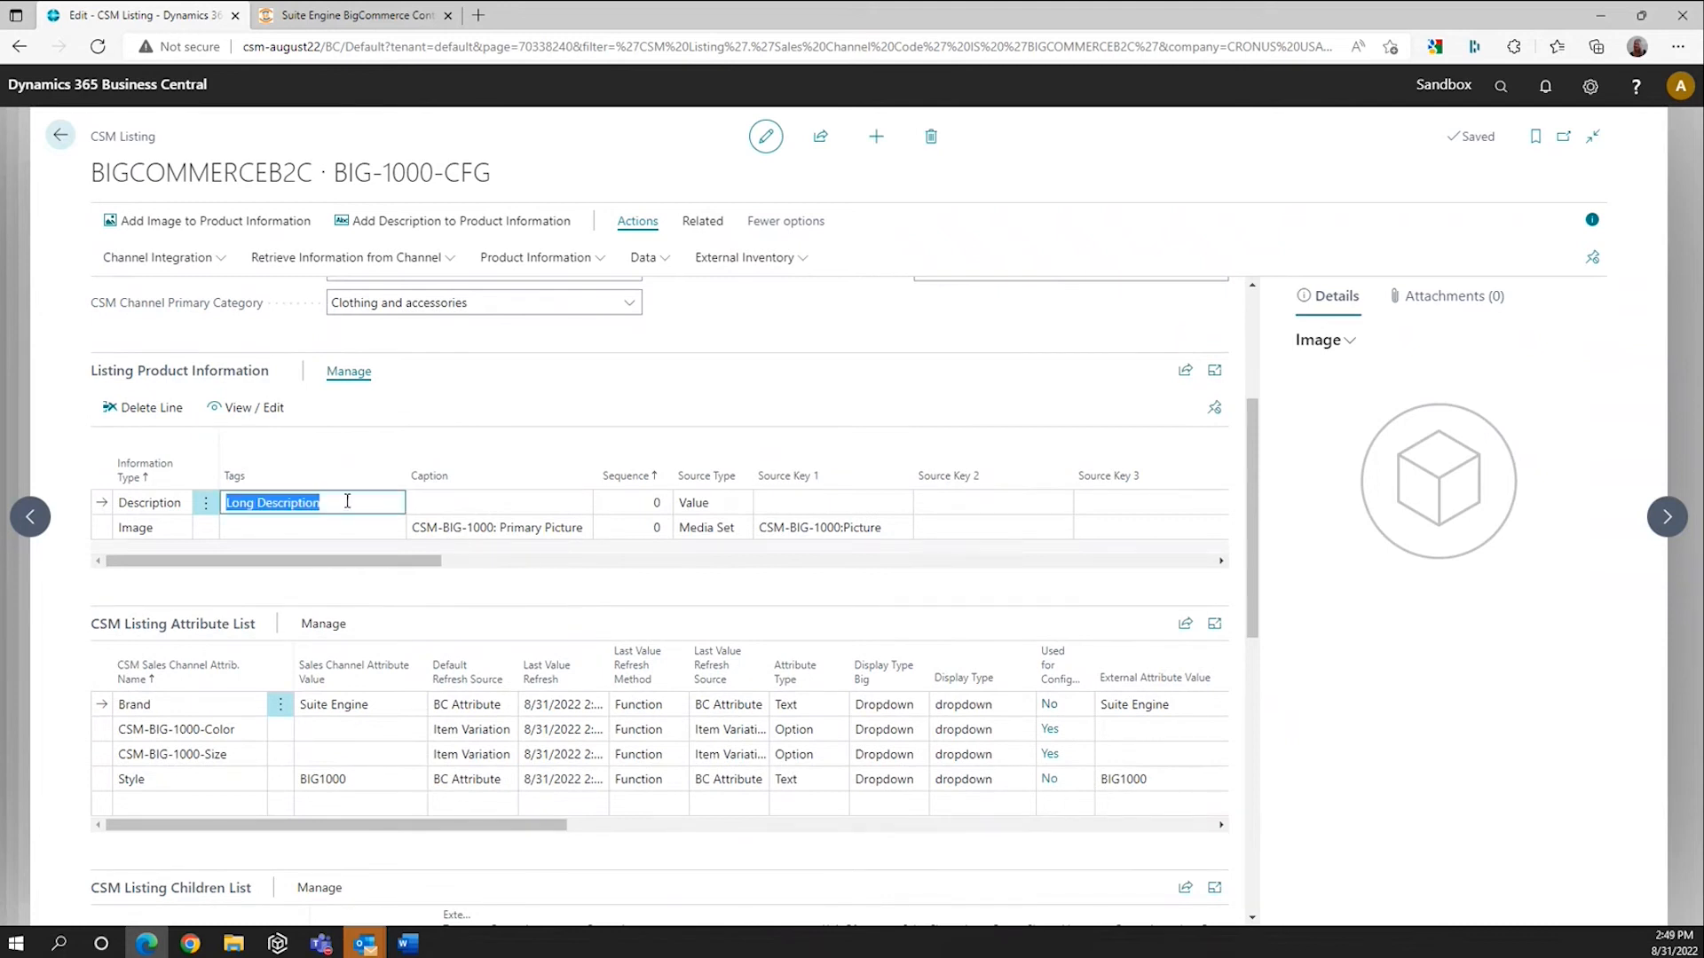
{"action": "left_click", "coordinate": [273, 414]}
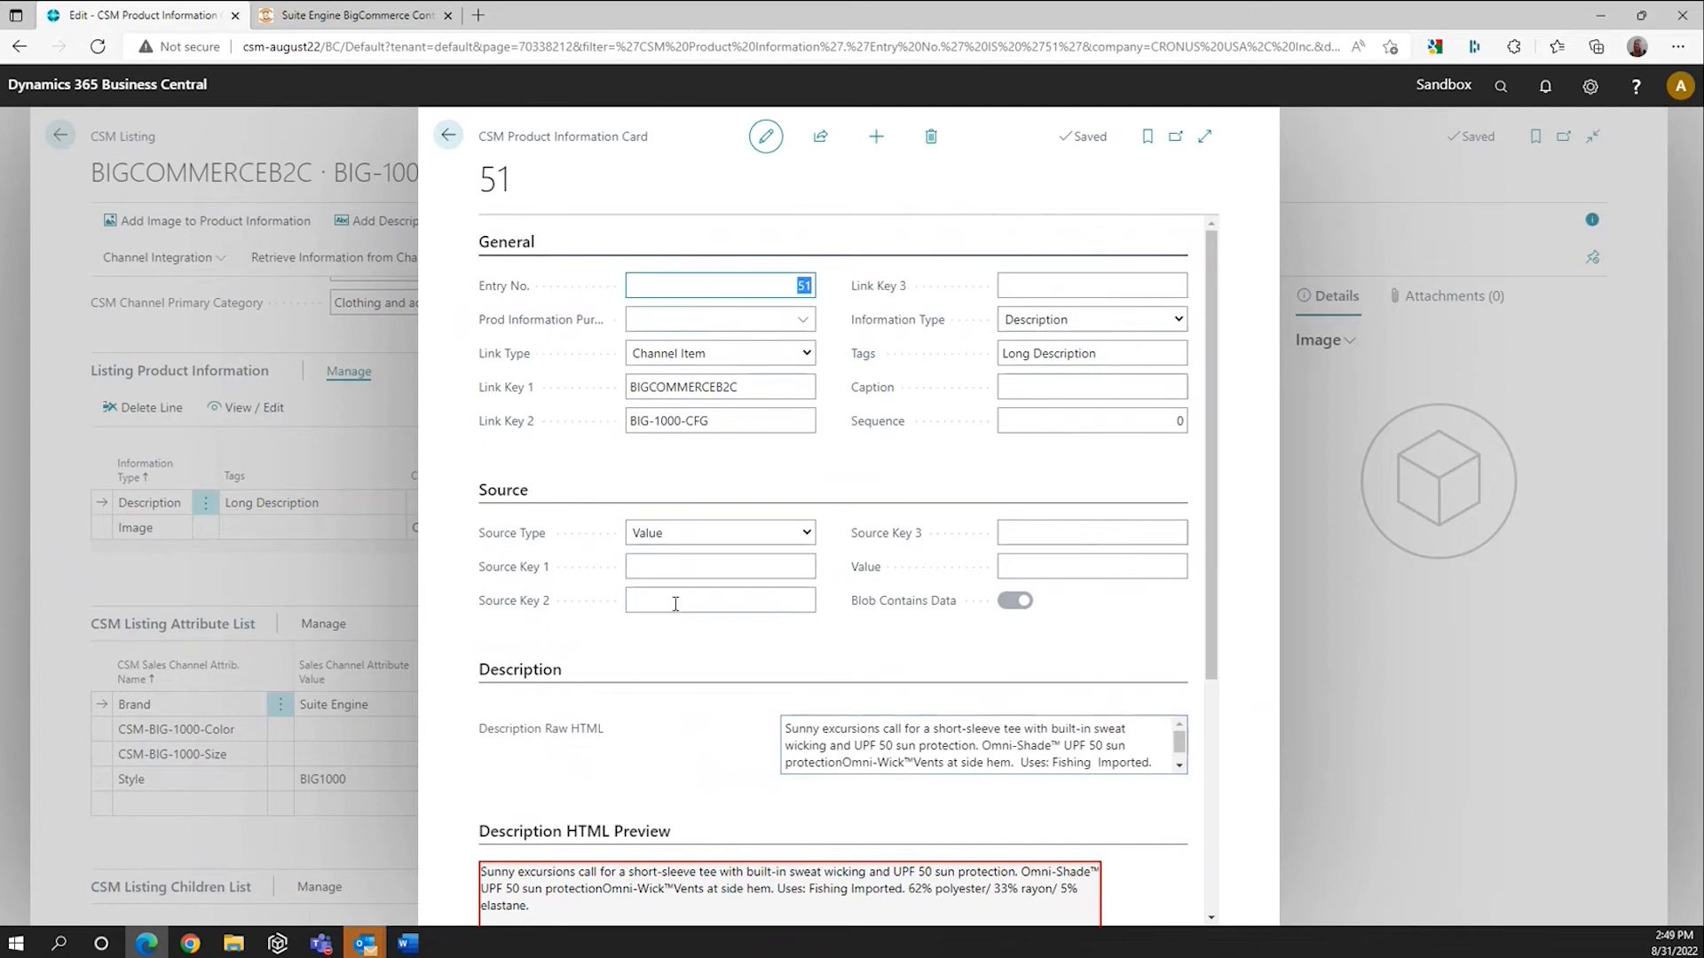
Step: Set the Source Type of the Long Description information to Blob and return to the listing
{"action": "left_click", "coordinate": [806, 533]}
{"action": "left_click", "coordinate": [658, 591]}
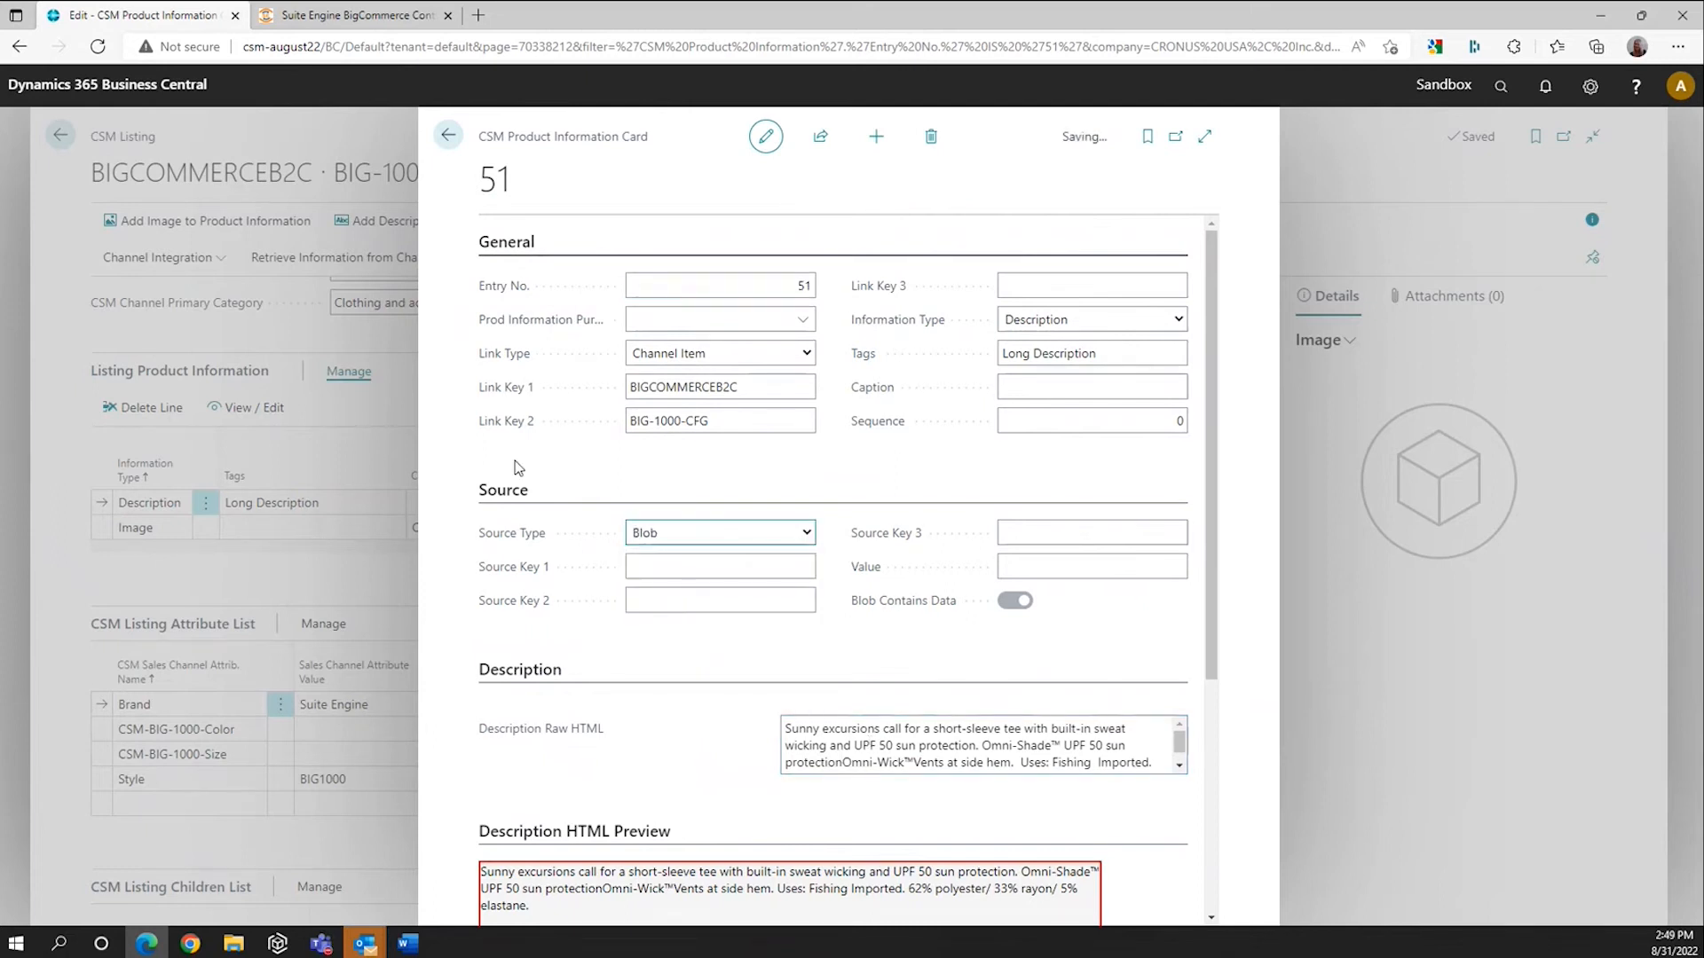
{"action": "left_click", "coordinate": [448, 141]}
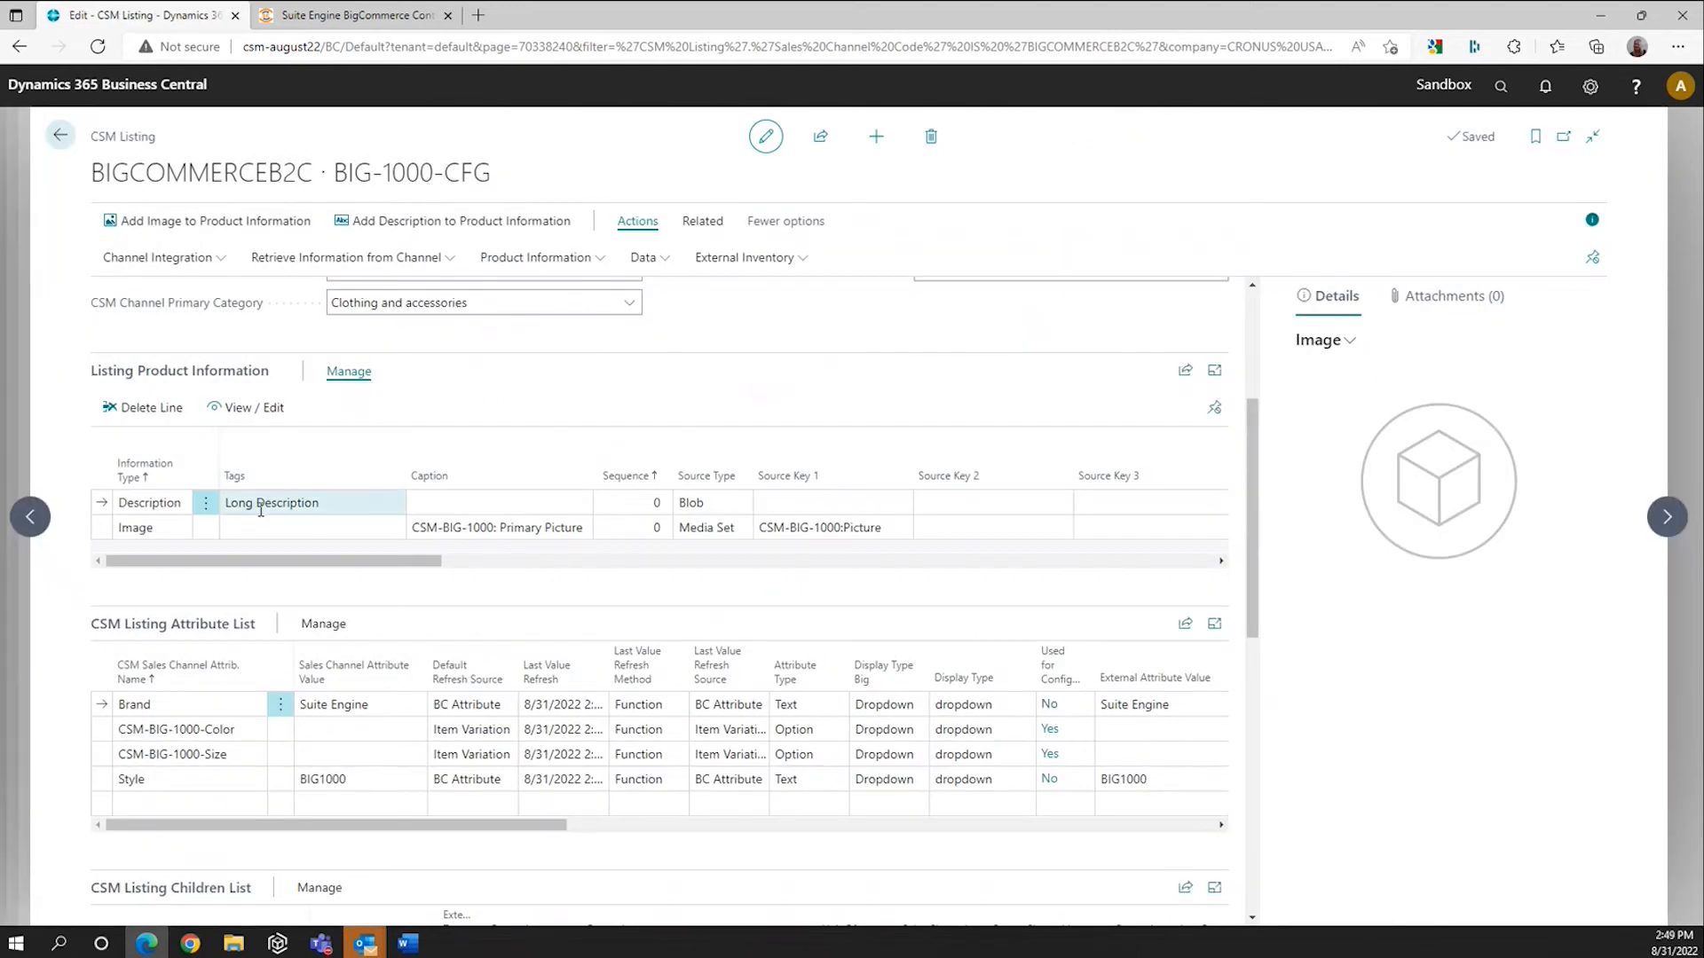
Step: Preview the picture of the listing's Image line, check its children list, and return to the channel listings
{"action": "left_click", "coordinate": [229, 530]}
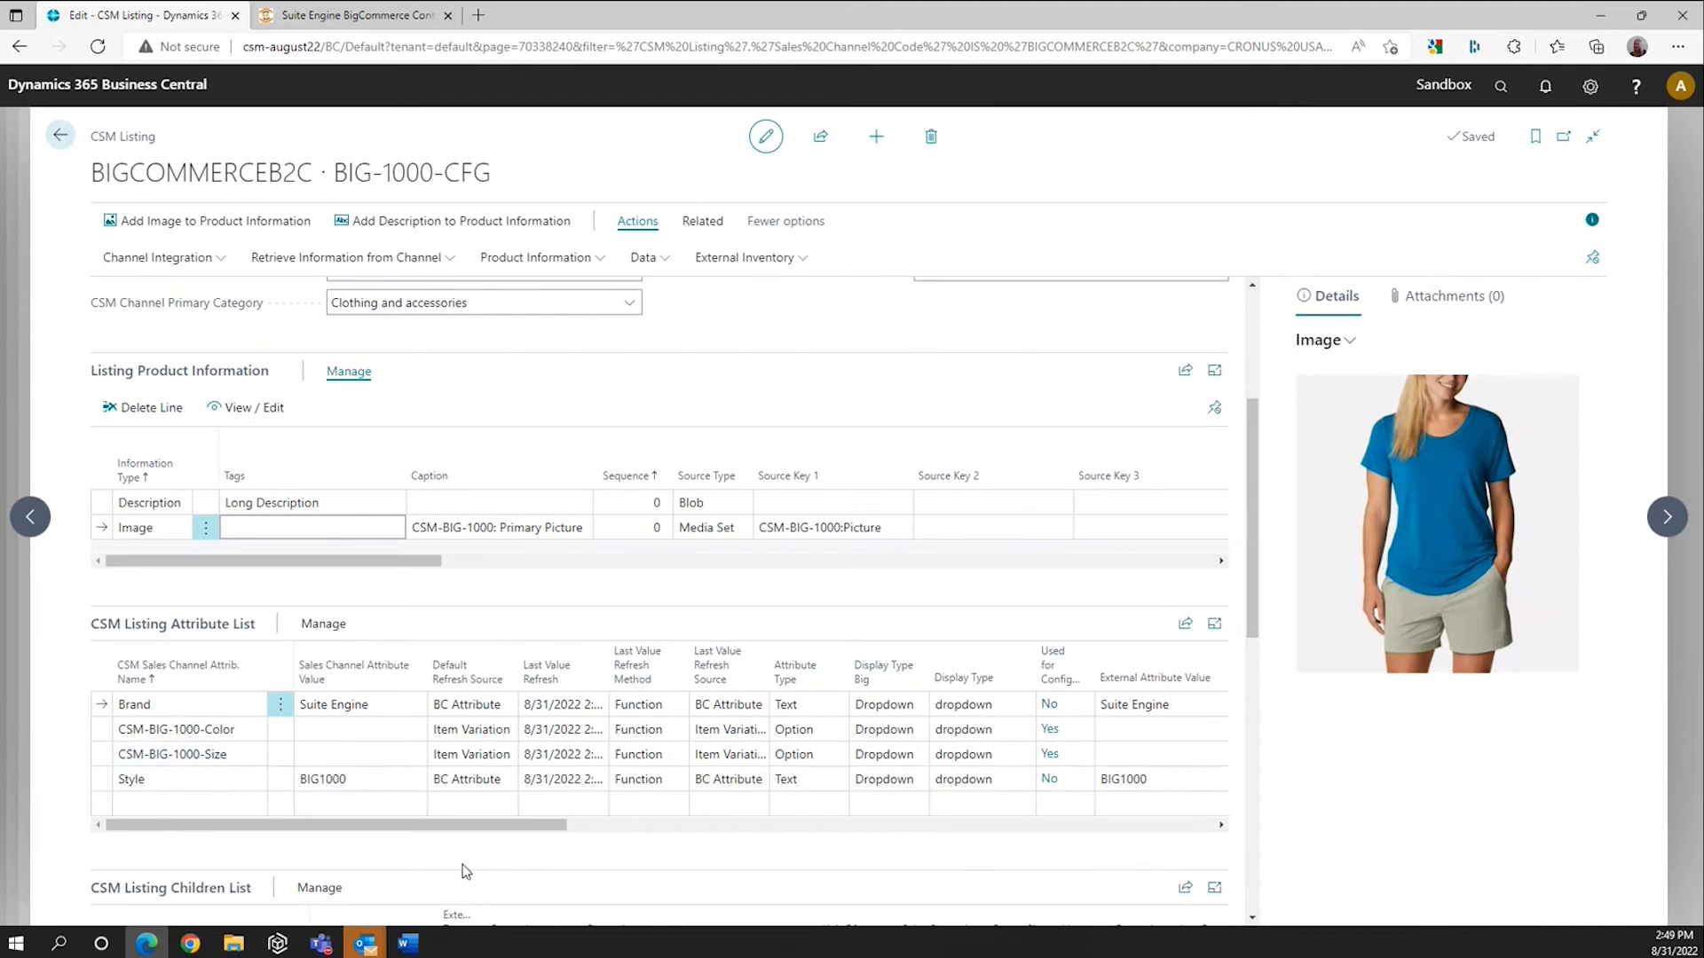
{"action": "scroll", "coordinate": [463, 871], "scroll_direction": "down", "scroll_amount": 4}
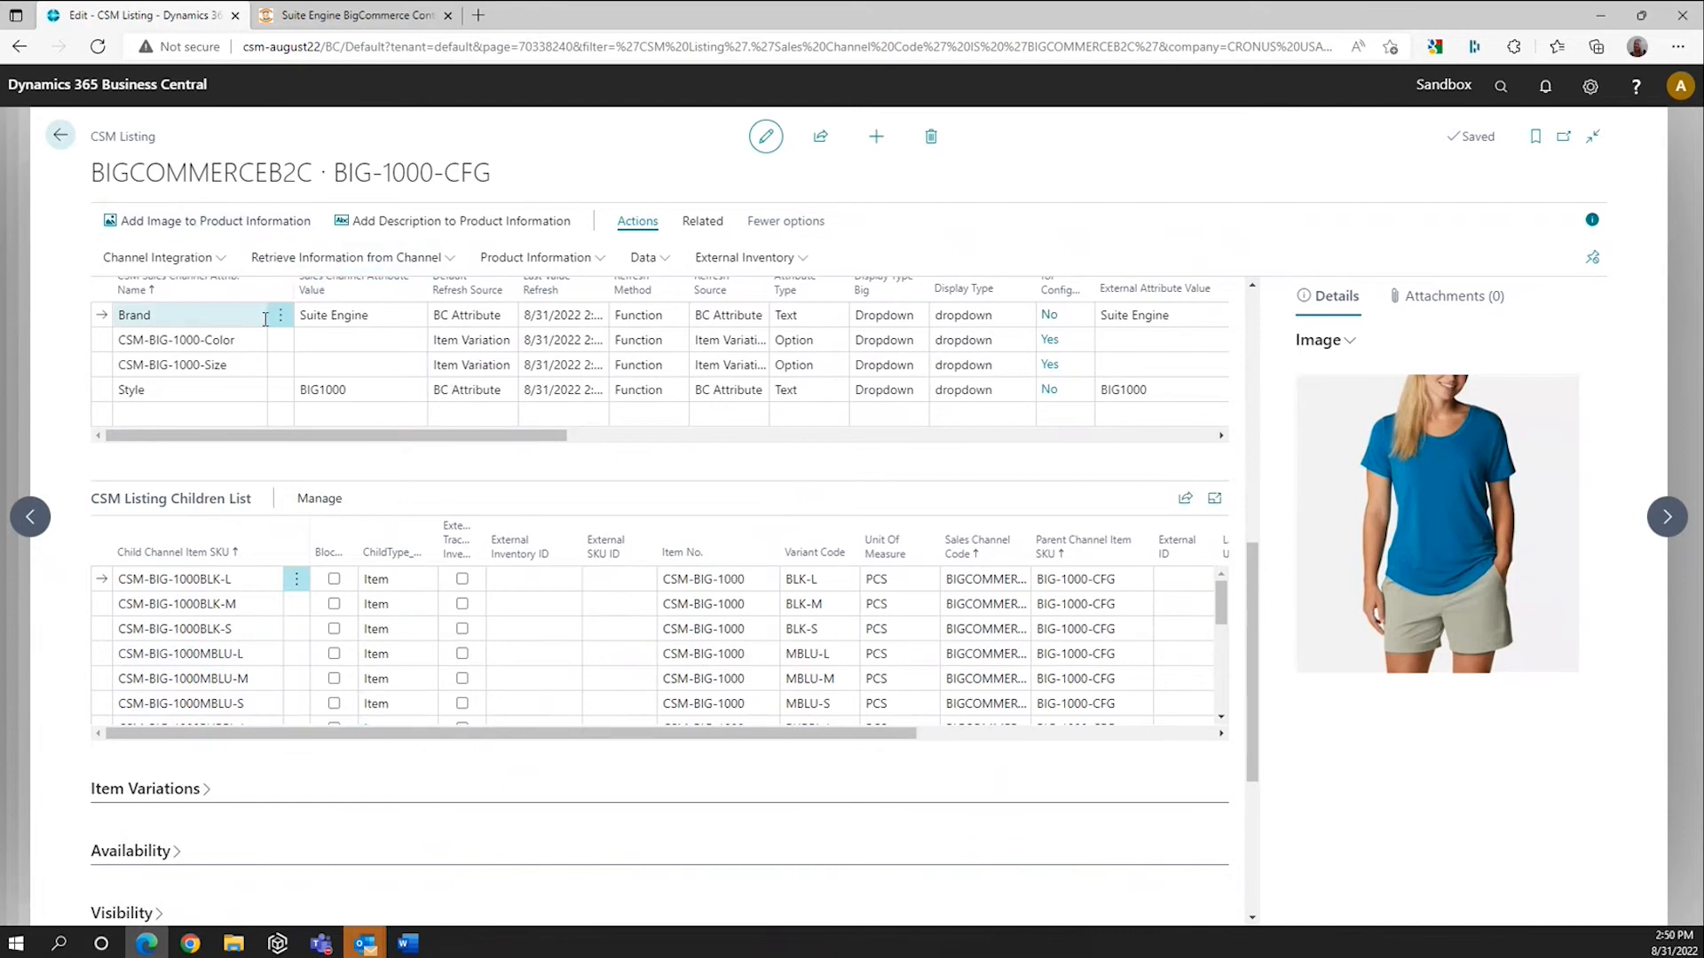
{"action": "left_click", "coordinate": [62, 142]}
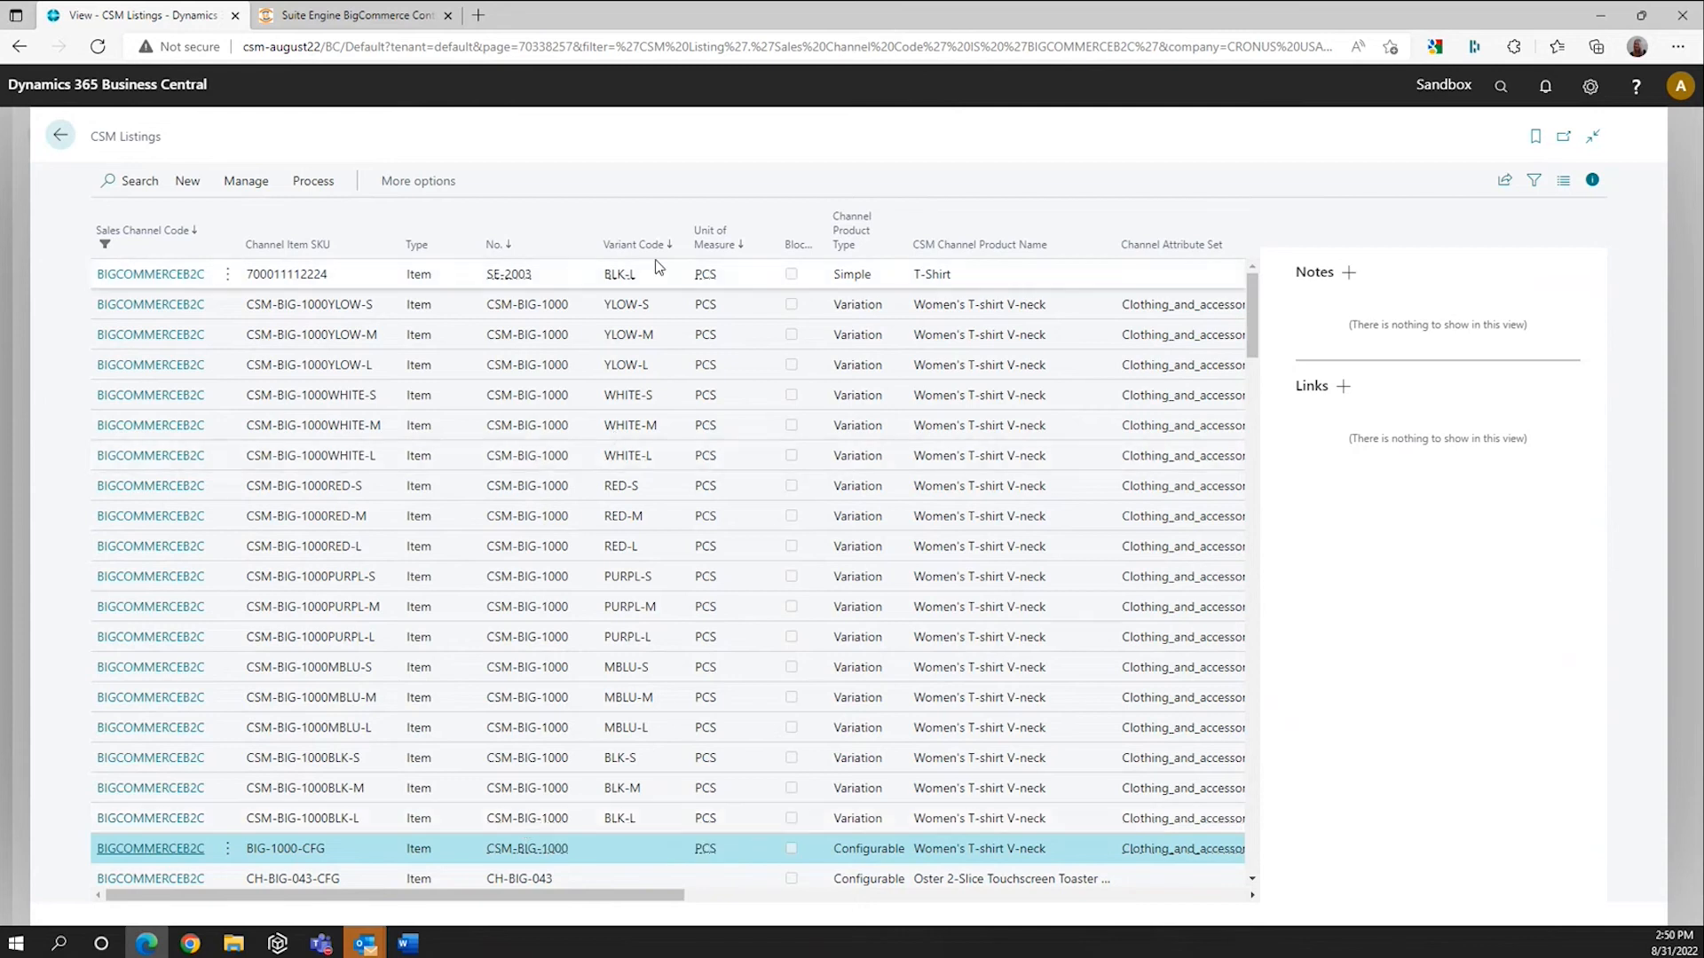
Step: Open the CSM-BIG-1000BLK-L variation listing, then go to the CSM-BIG-1000BLK-M listing and view its general details
{"action": "left_click", "coordinate": [182, 818]}
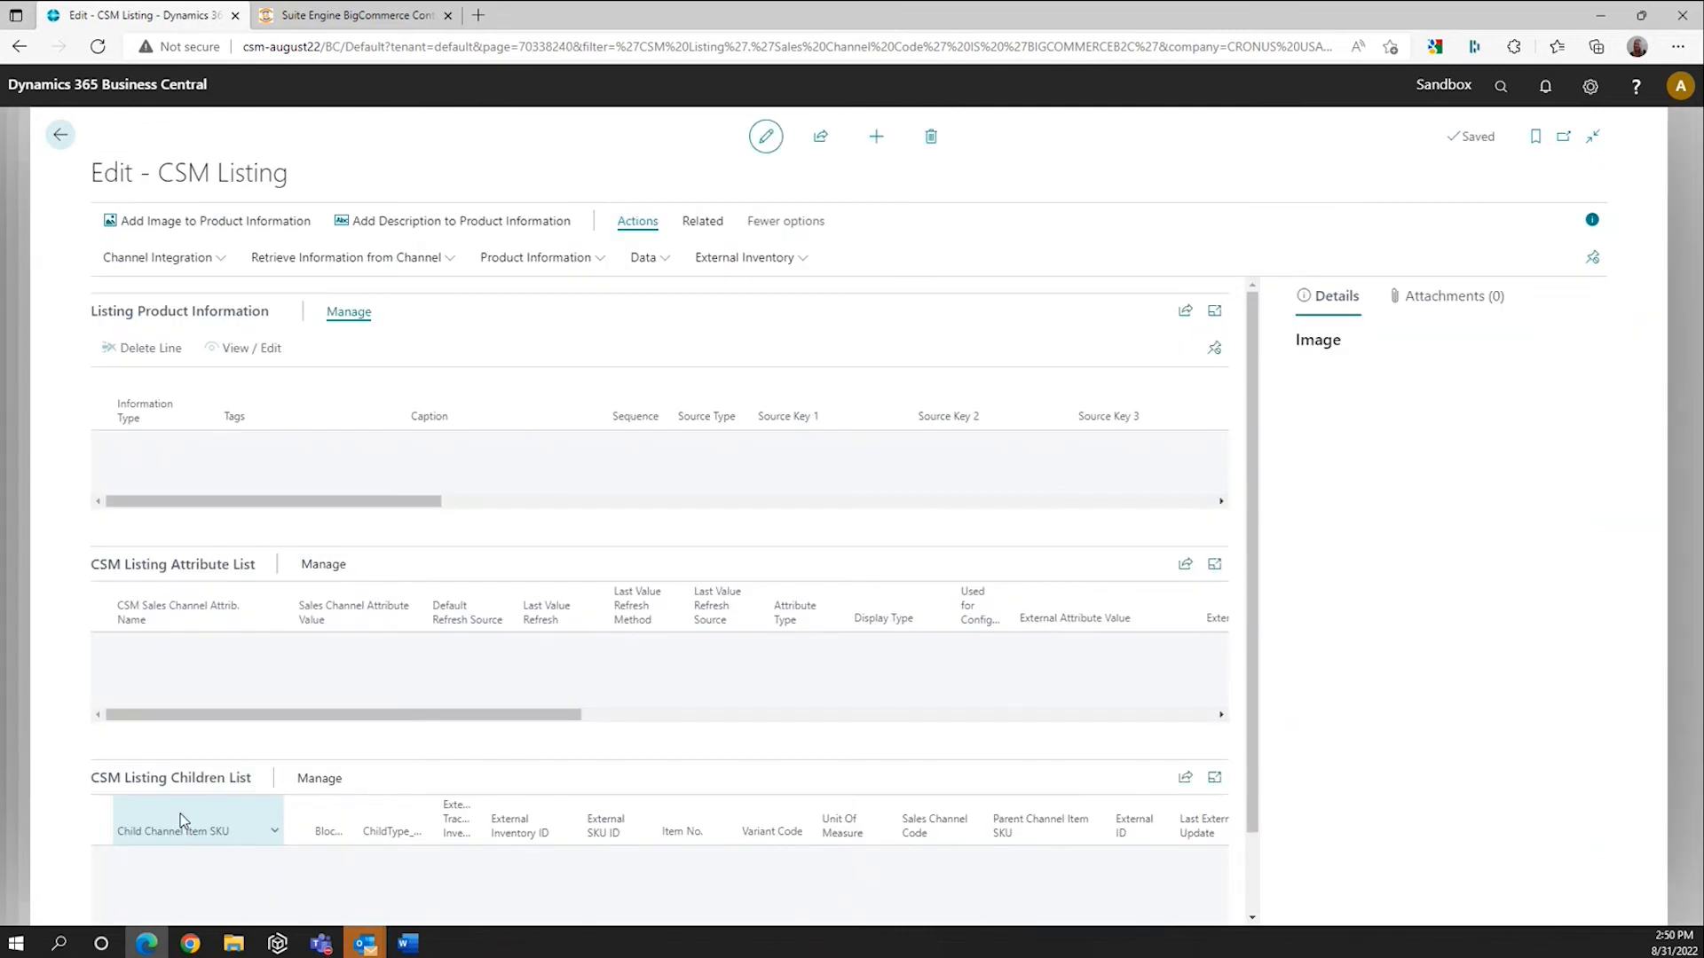
{"action": "scroll", "coordinate": [453, 692], "scroll_direction": "down", "scroll_amount": 3}
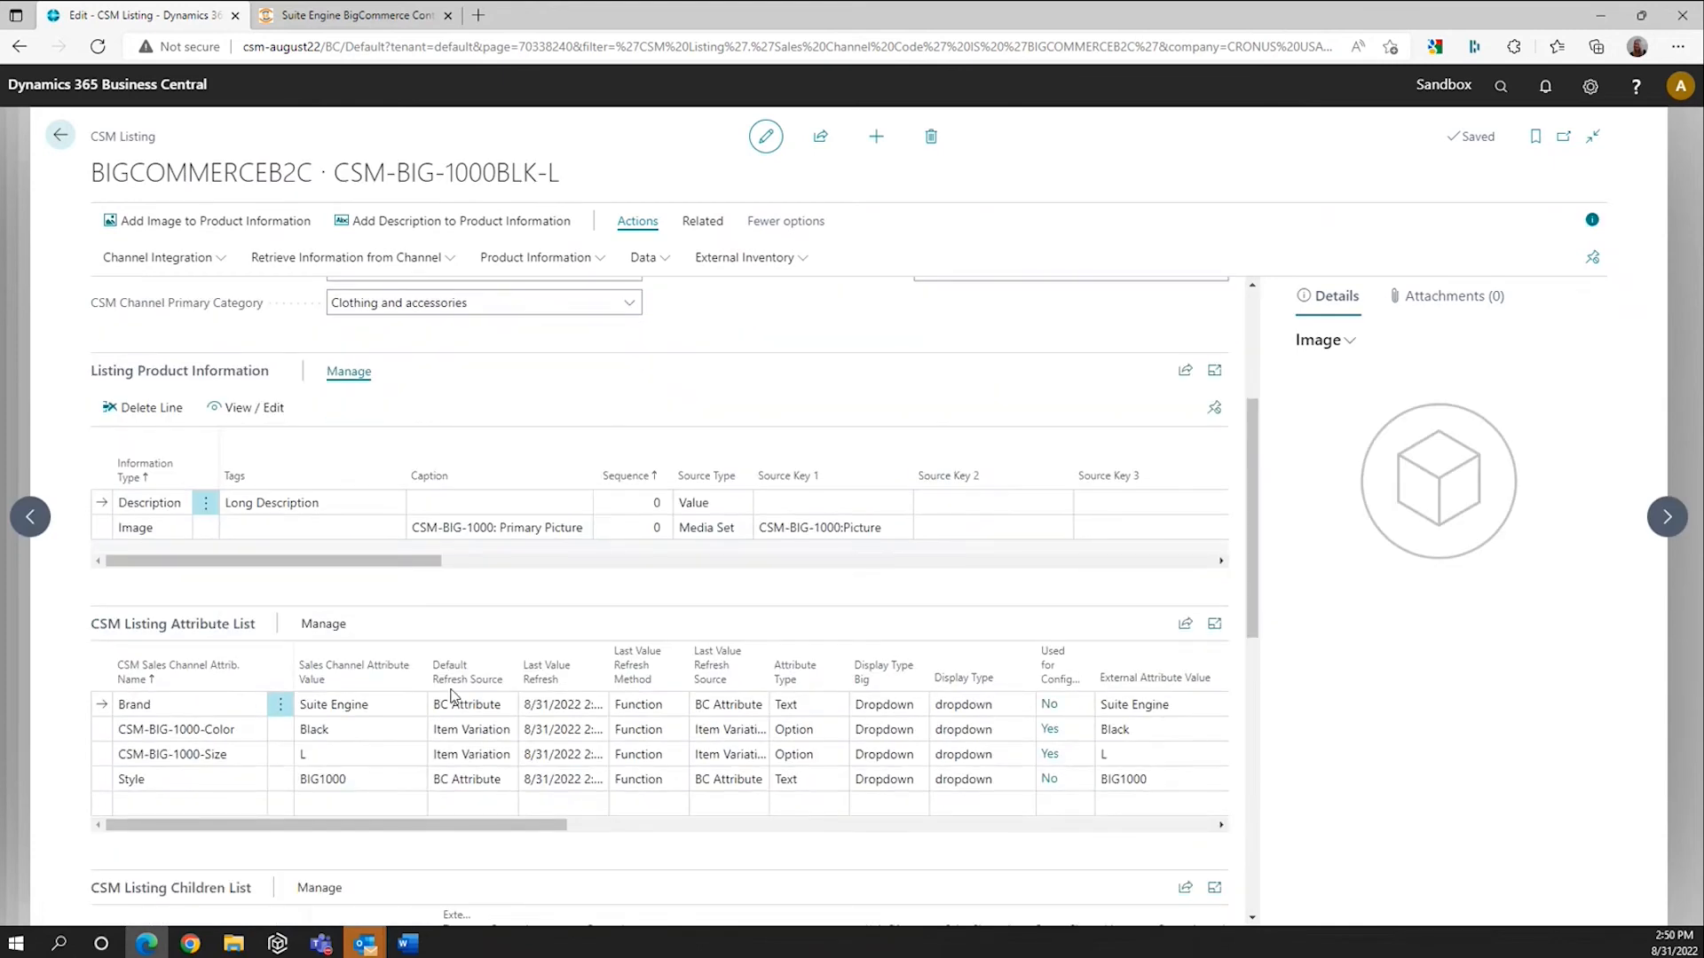
{"action": "left_click", "coordinate": [32, 518]}
{"action": "scroll", "coordinate": [940, 443], "scroll_direction": "up", "scroll_amount": 3}
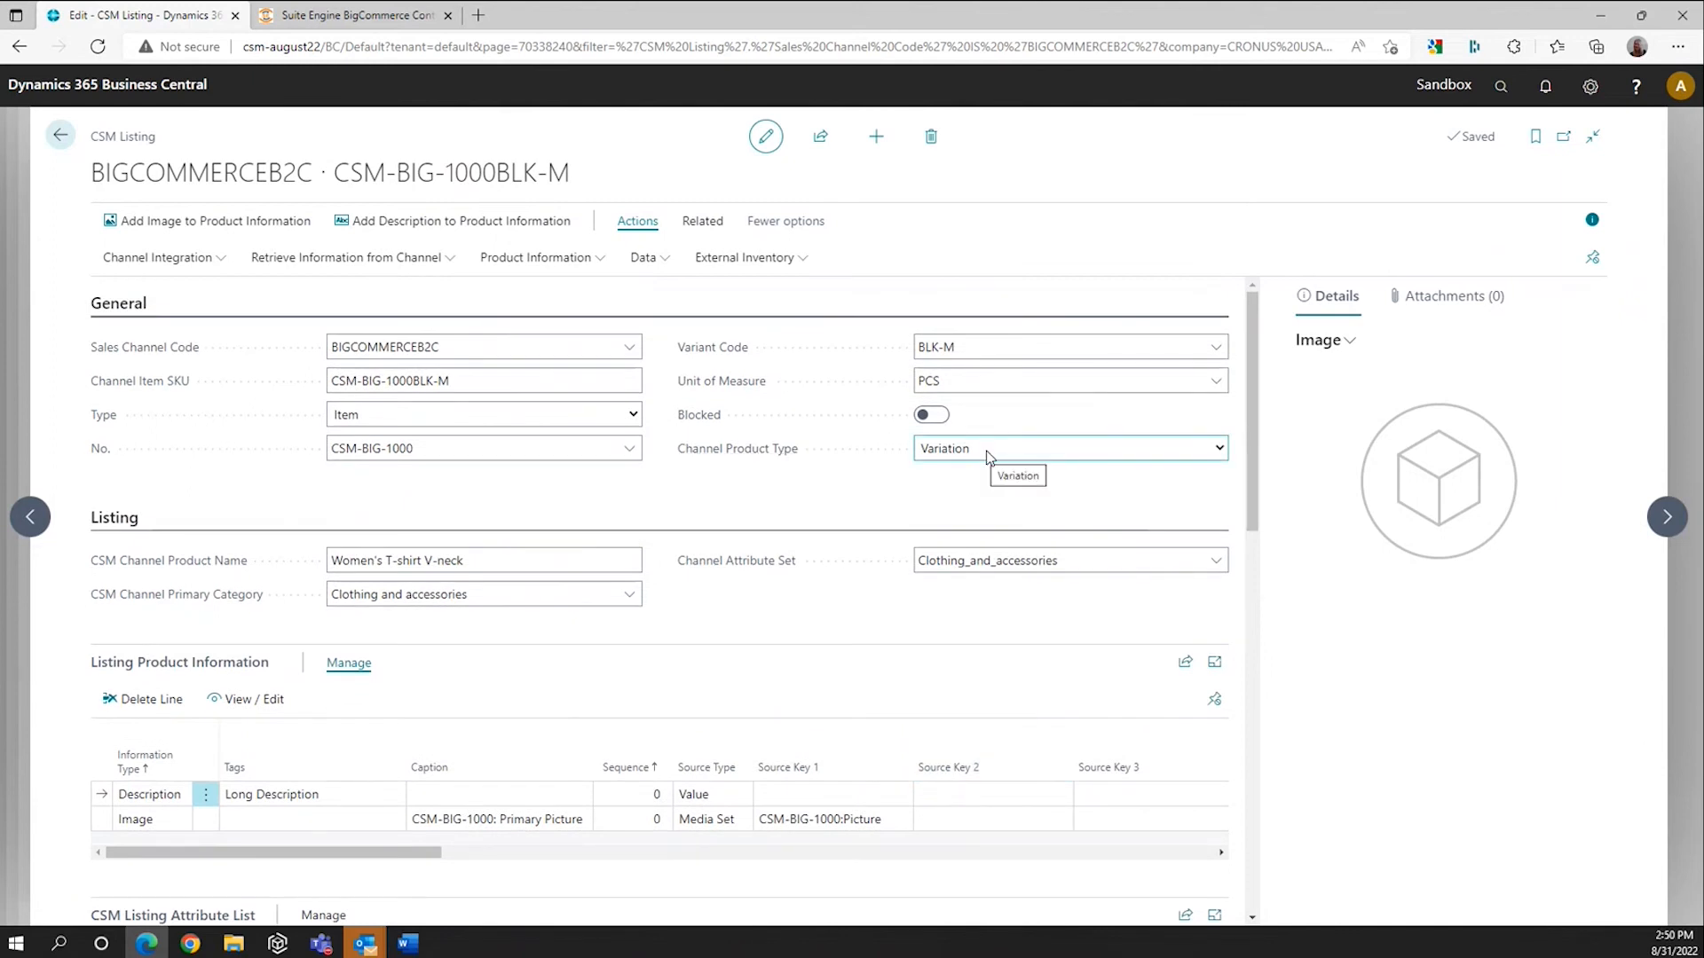
Step: Go back to the BIG-1000-CFG listing and set Display Type Big of the CSM-BIG-1000-Color attribute to Swatch
{"action": "left_click", "coordinate": [1659, 524]}
{"action": "left_click", "coordinate": [1659, 526]}
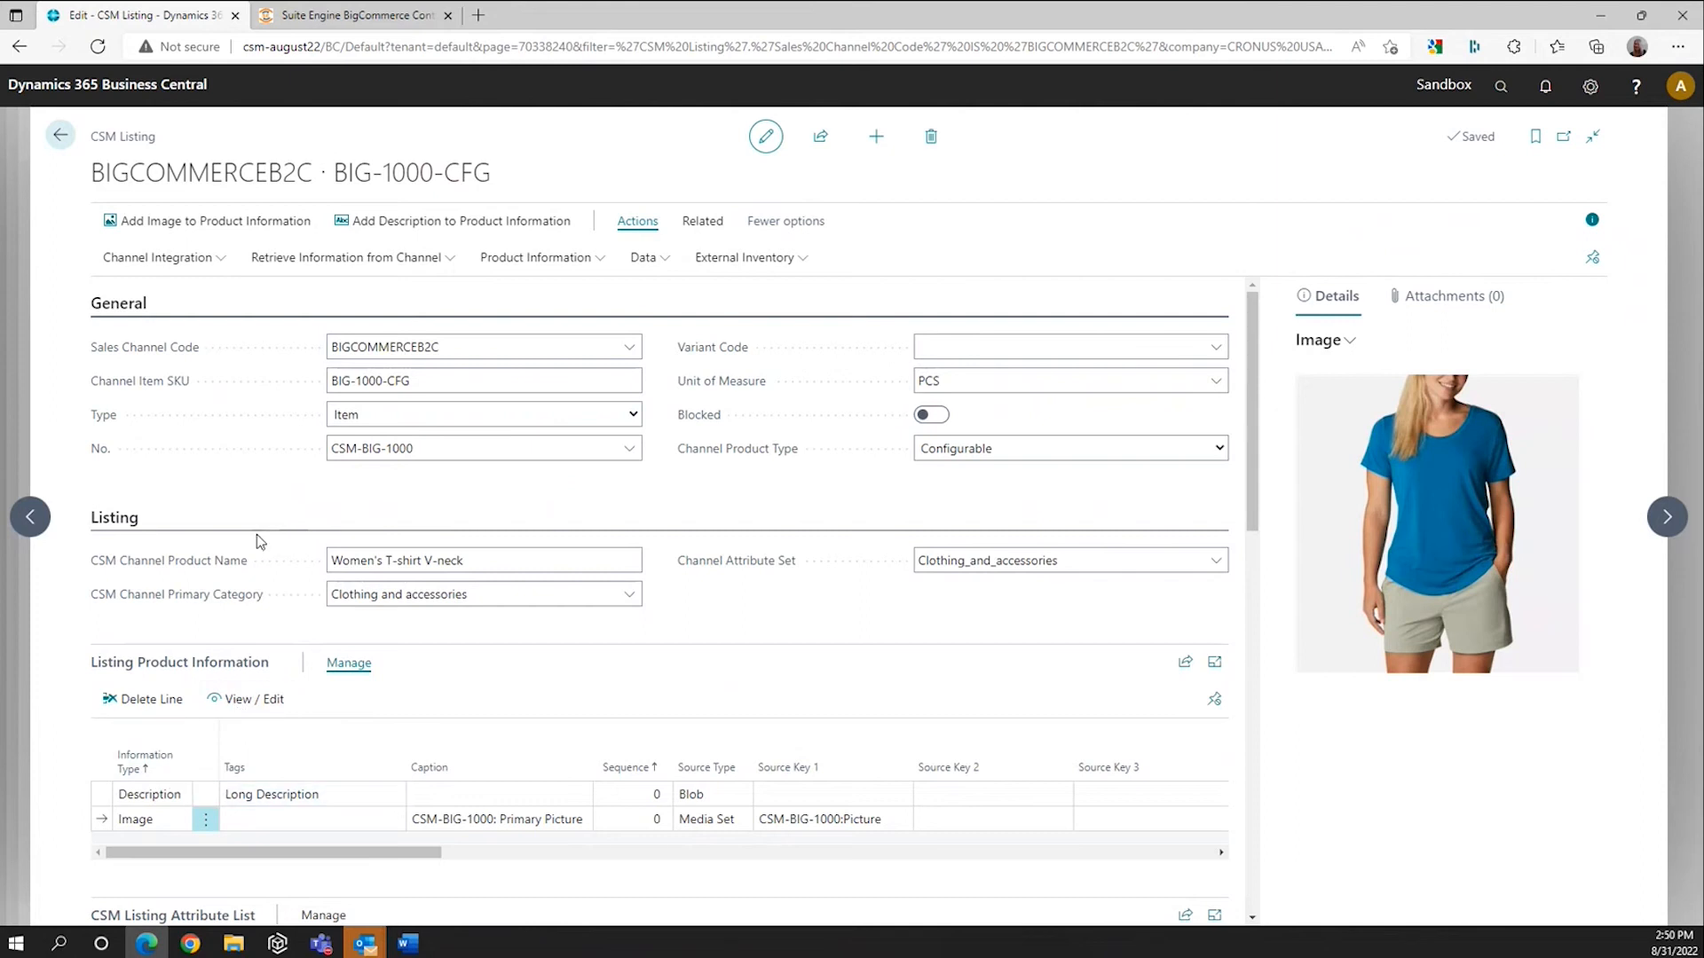
{"action": "scroll", "coordinate": [446, 750], "scroll_direction": "down", "scroll_amount": 3}
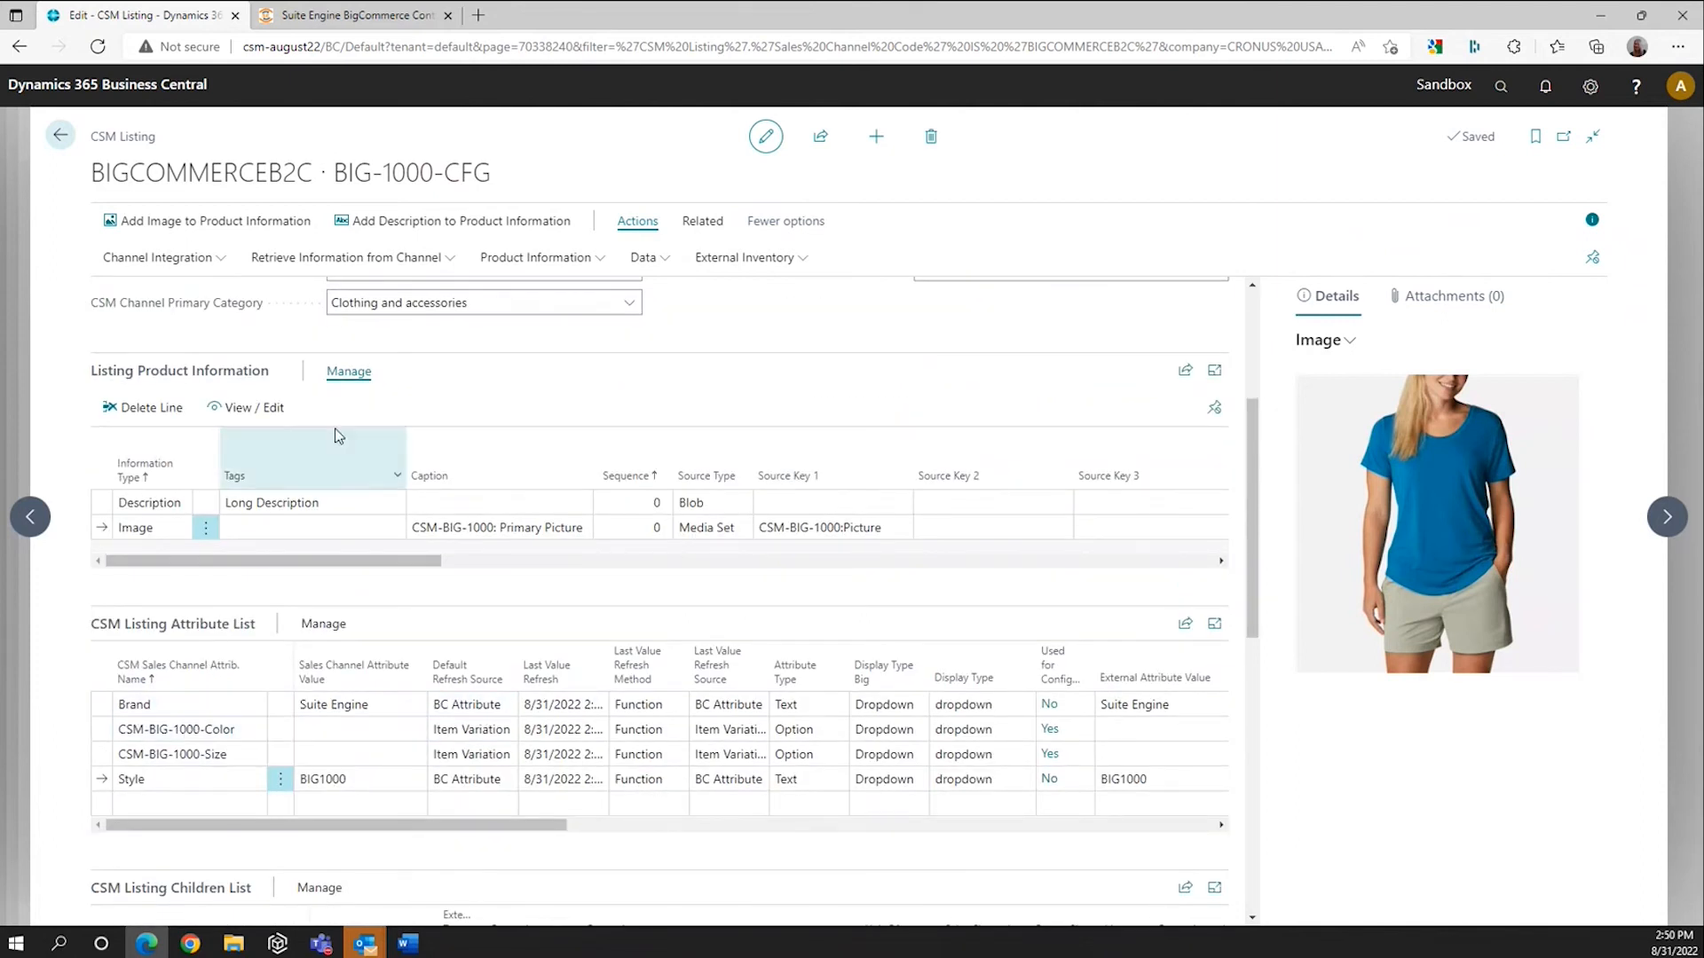
{"action": "scroll", "coordinate": [912, 448], "scroll_direction": "up", "scroll_amount": 2}
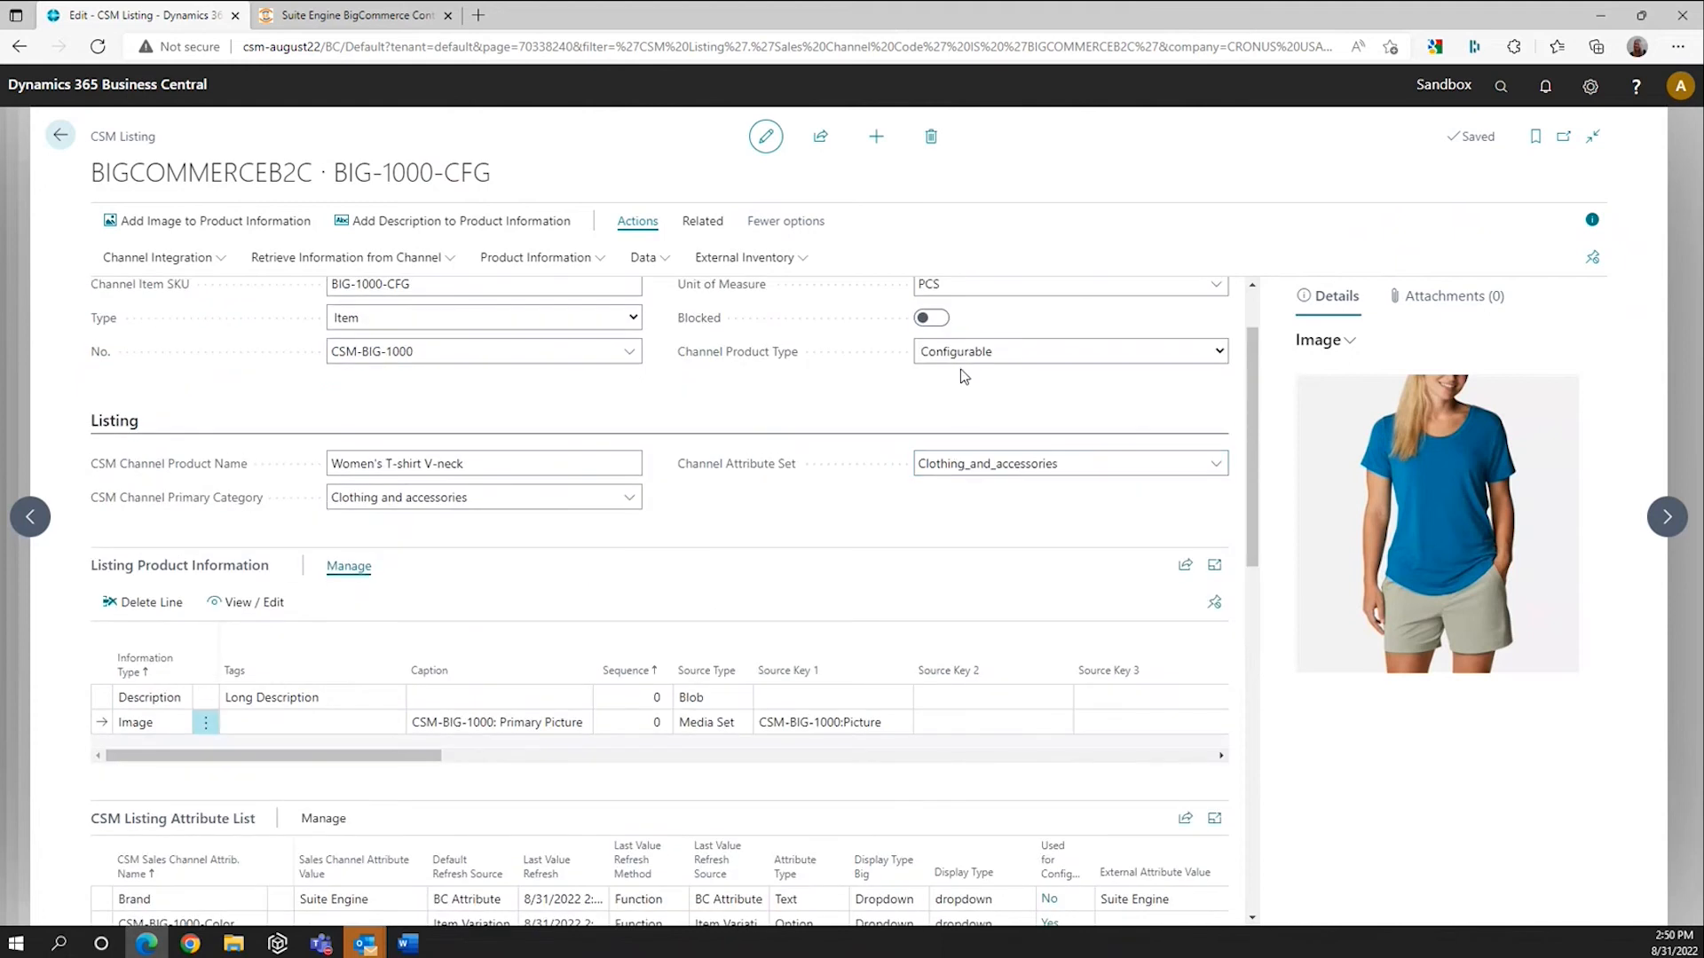
{"action": "scroll", "coordinate": [727, 811], "scroll_direction": "down", "scroll_amount": 3}
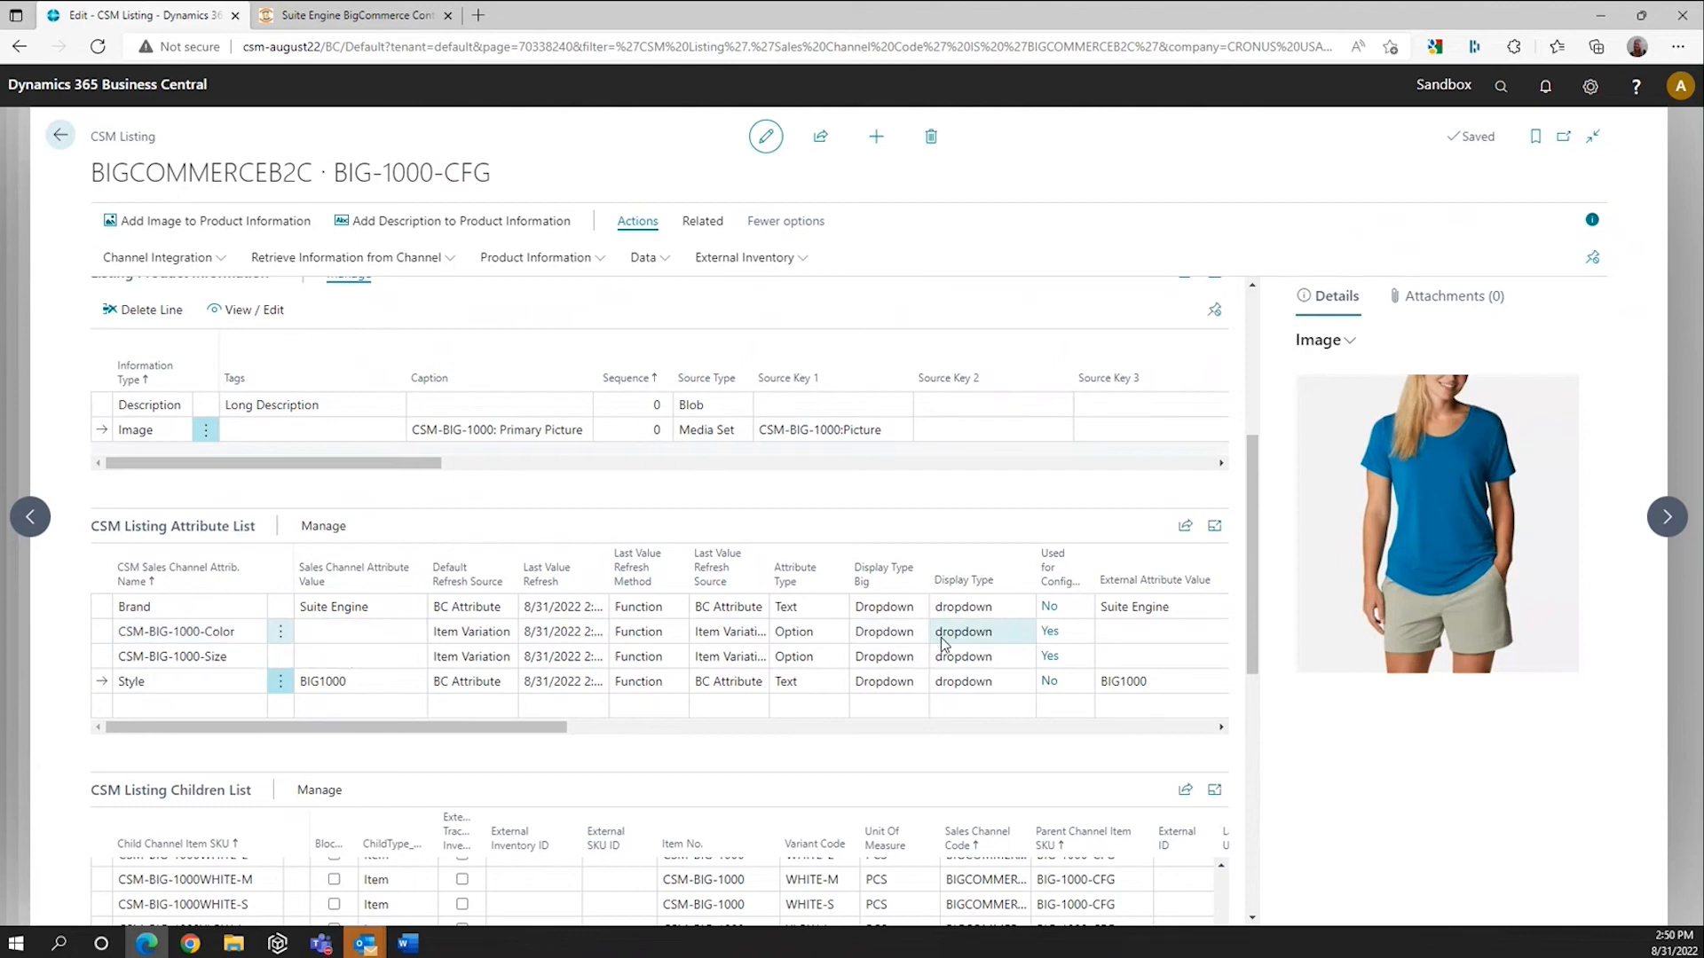
{"action": "left_click", "coordinate": [910, 636]}
{"action": "left_click", "coordinate": [912, 635]}
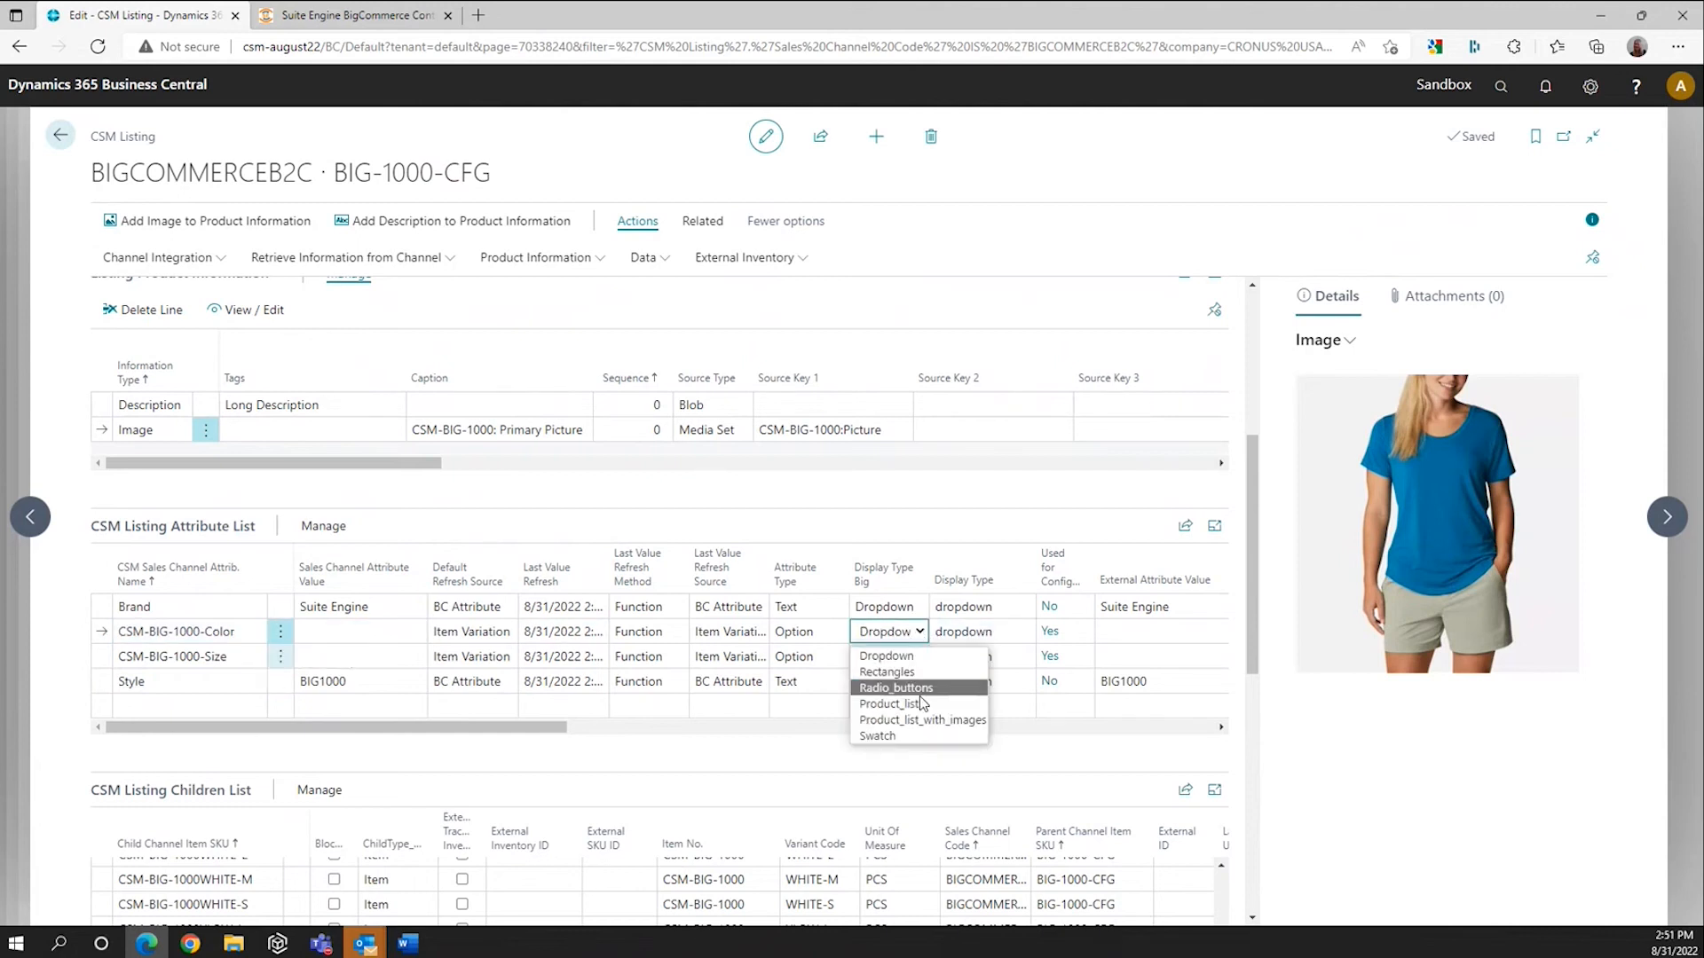
{"action": "left_click", "coordinate": [900, 734]}
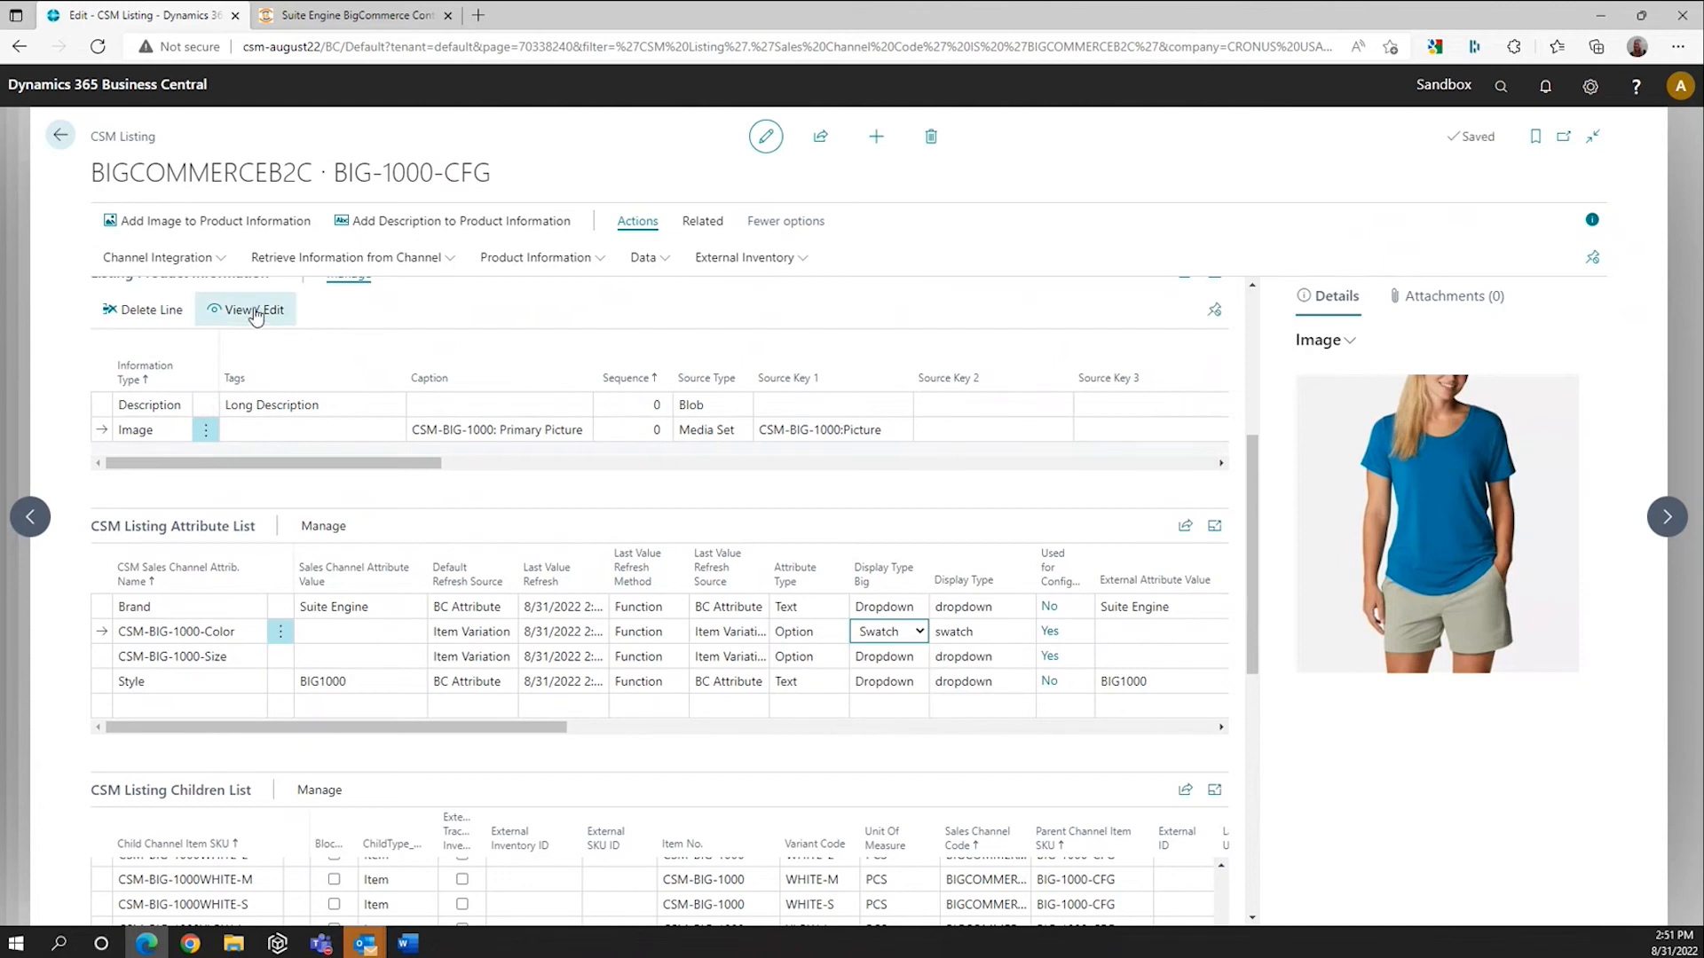
Step: Send the listing's base info to the channel, then switch to BigCommerce and refresh its product list
{"action": "left_click", "coordinate": [195, 260]}
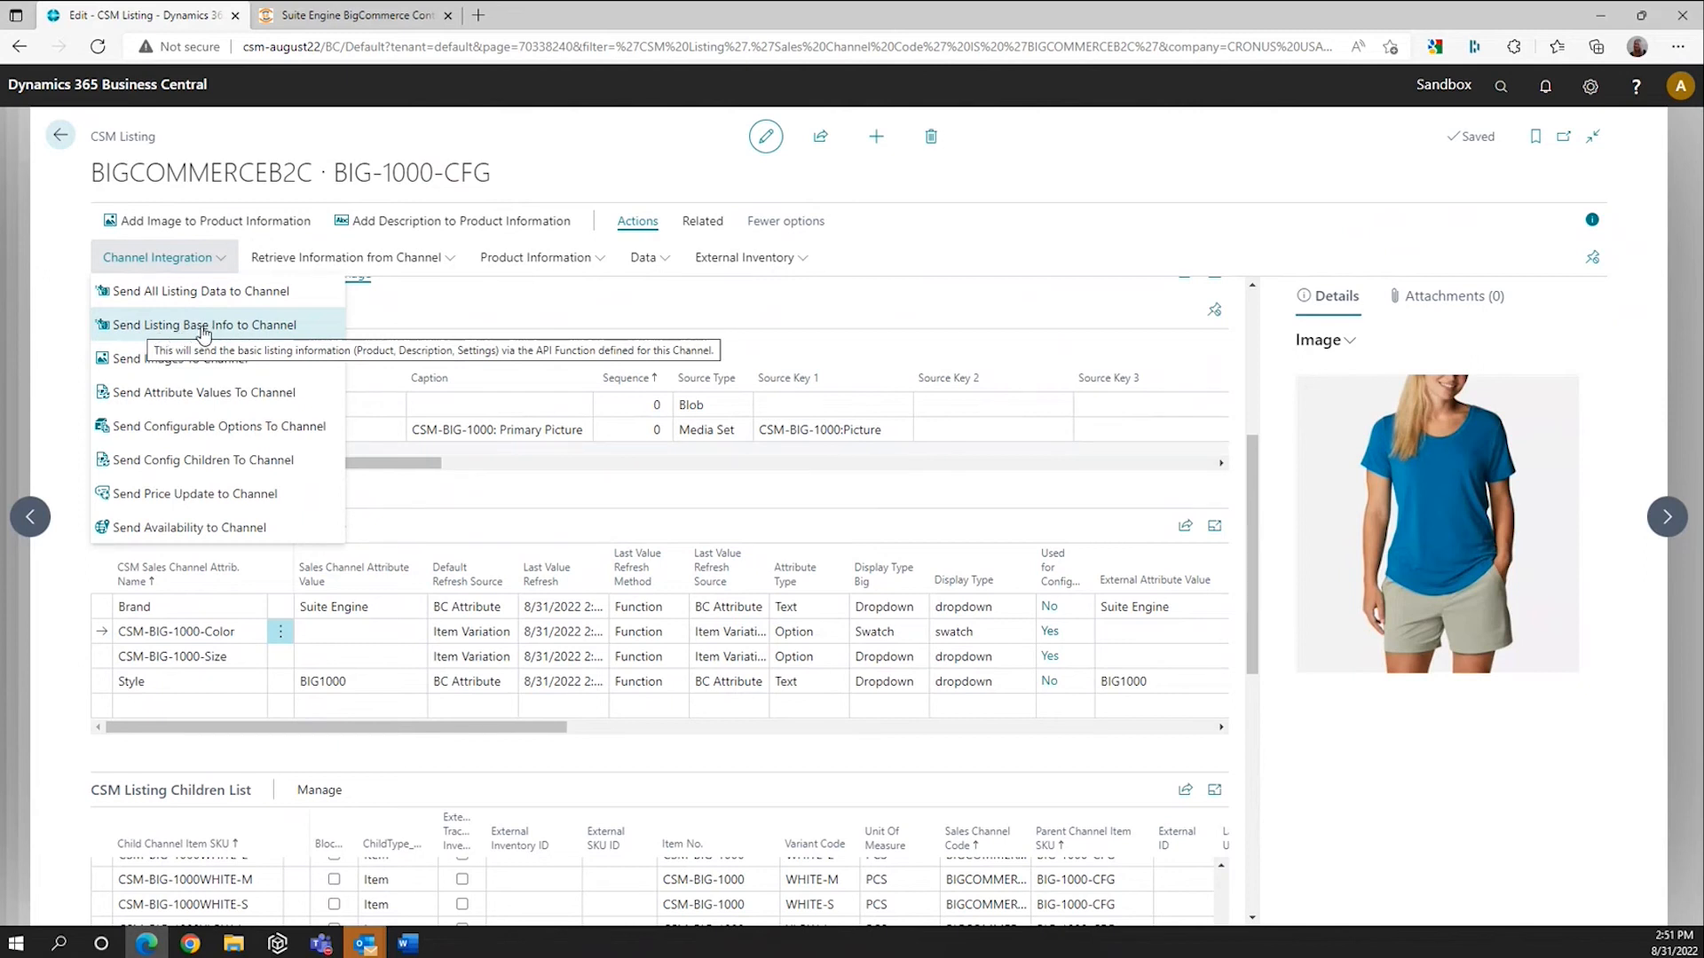
{"action": "left_click", "coordinate": [200, 328]}
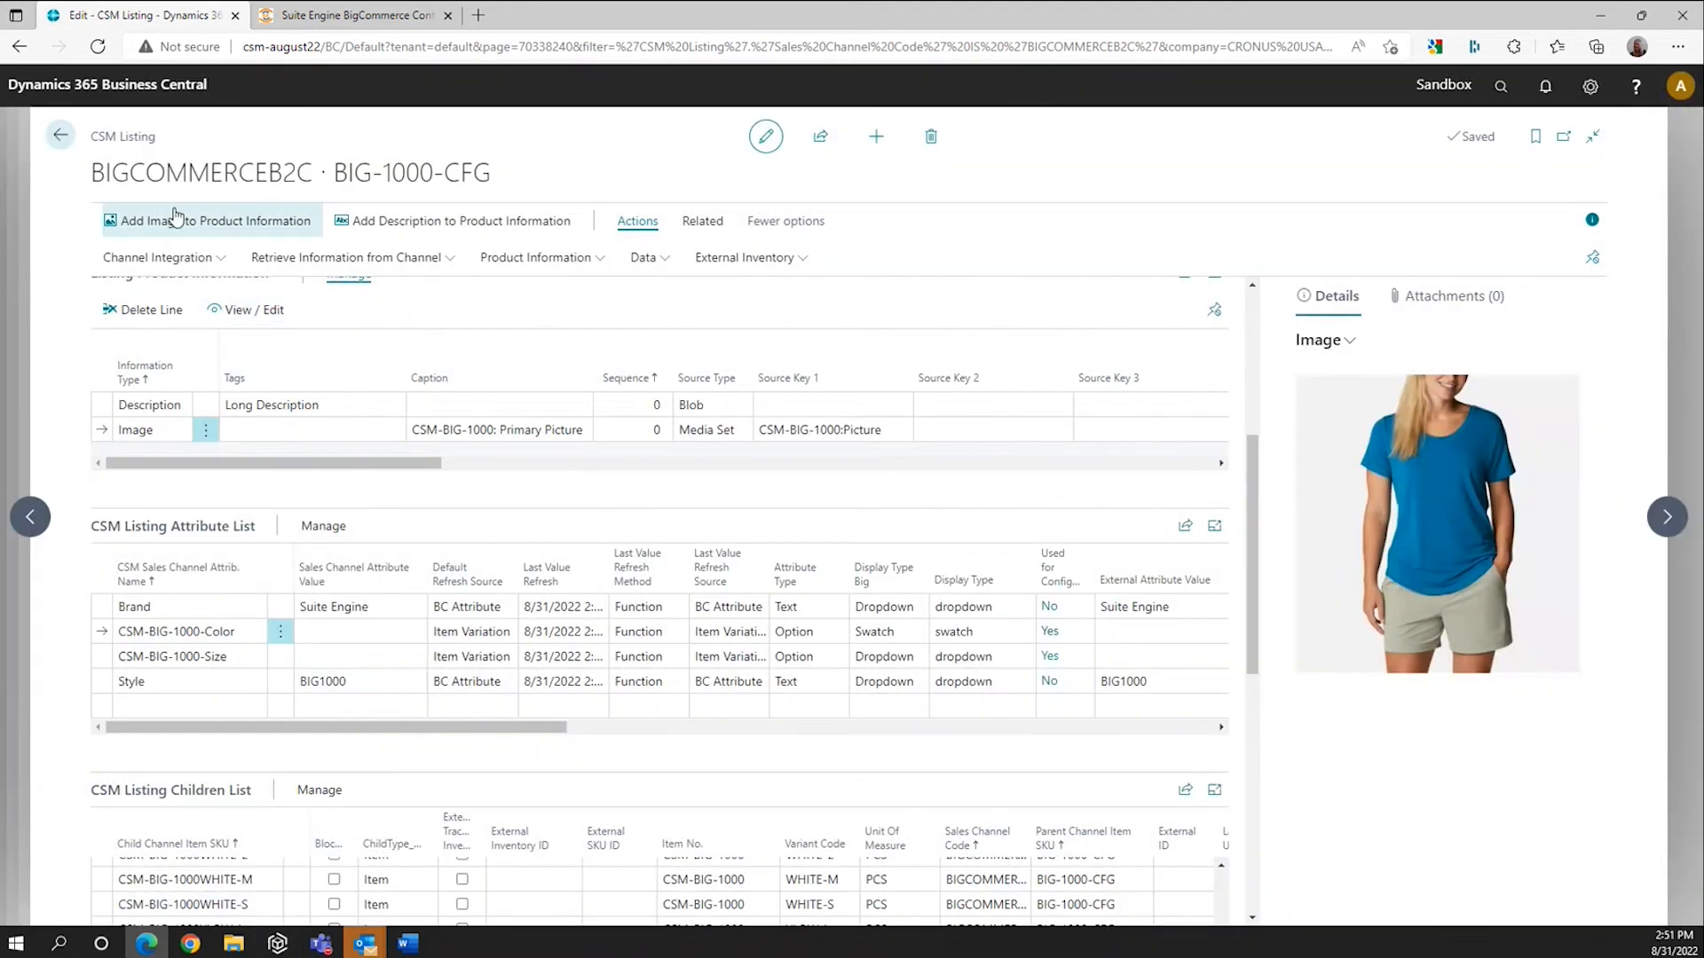
{"action": "left_click", "coordinate": [376, 16]}
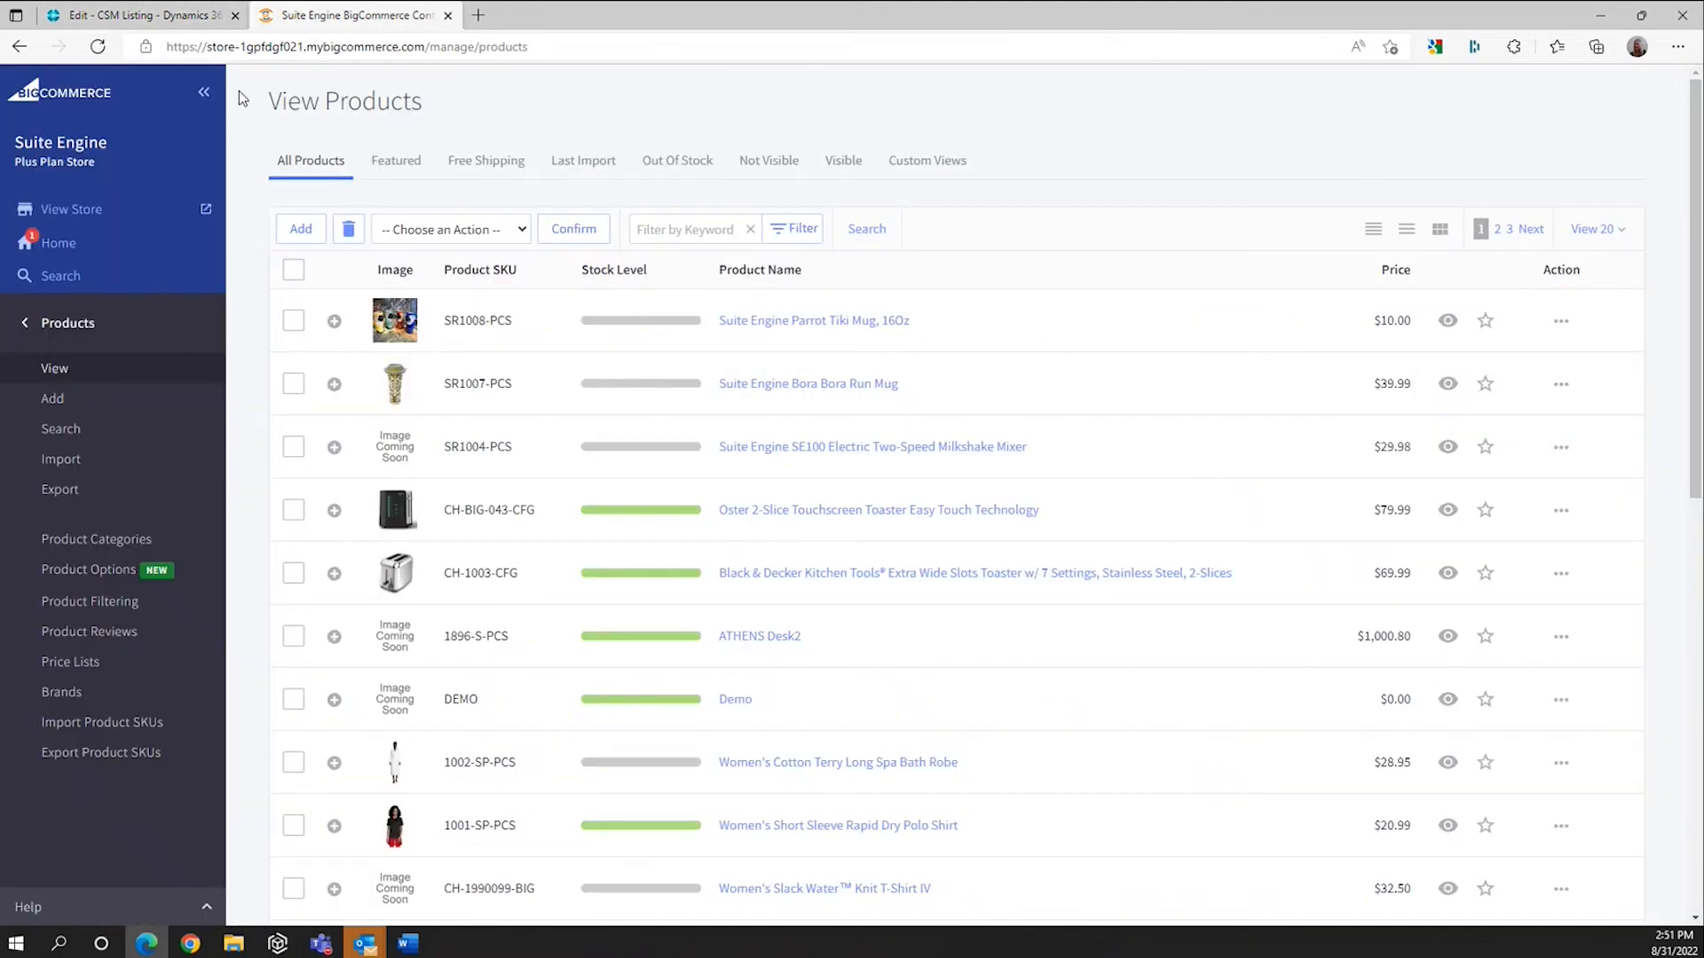
{"action": "left_click", "coordinate": [97, 49]}
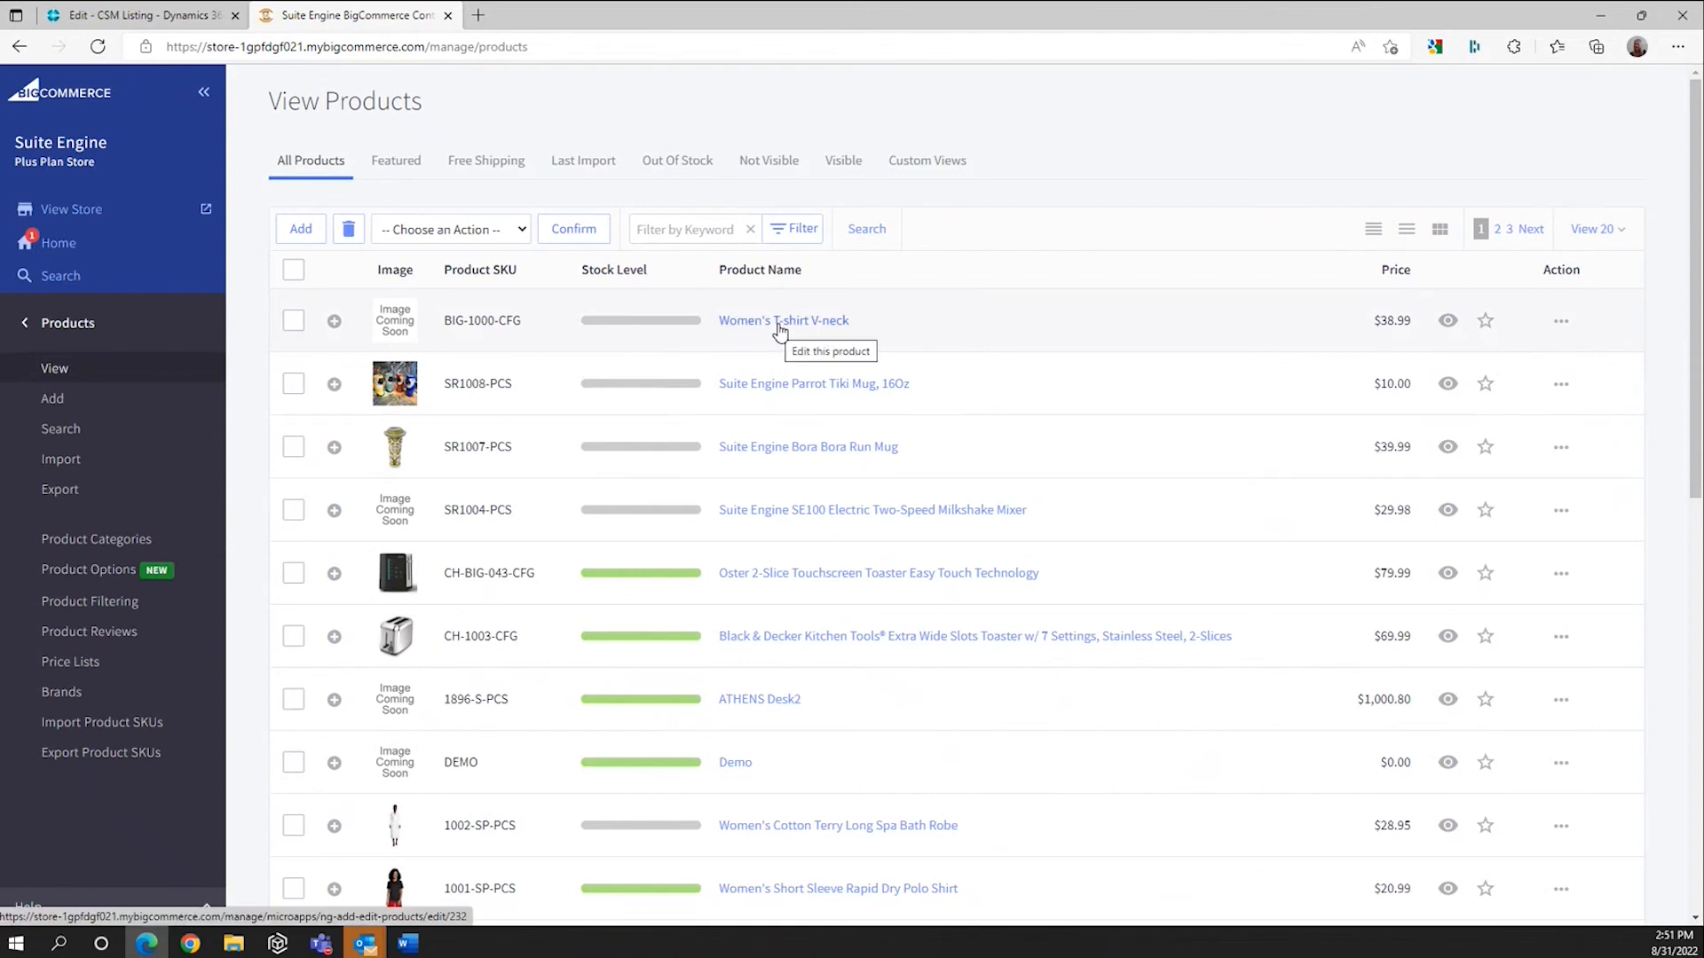
Step: Switch back to Business Central and send the BIG-1000-CFG listing's configurable options to the channel
{"action": "left_click", "coordinate": [162, 21]}
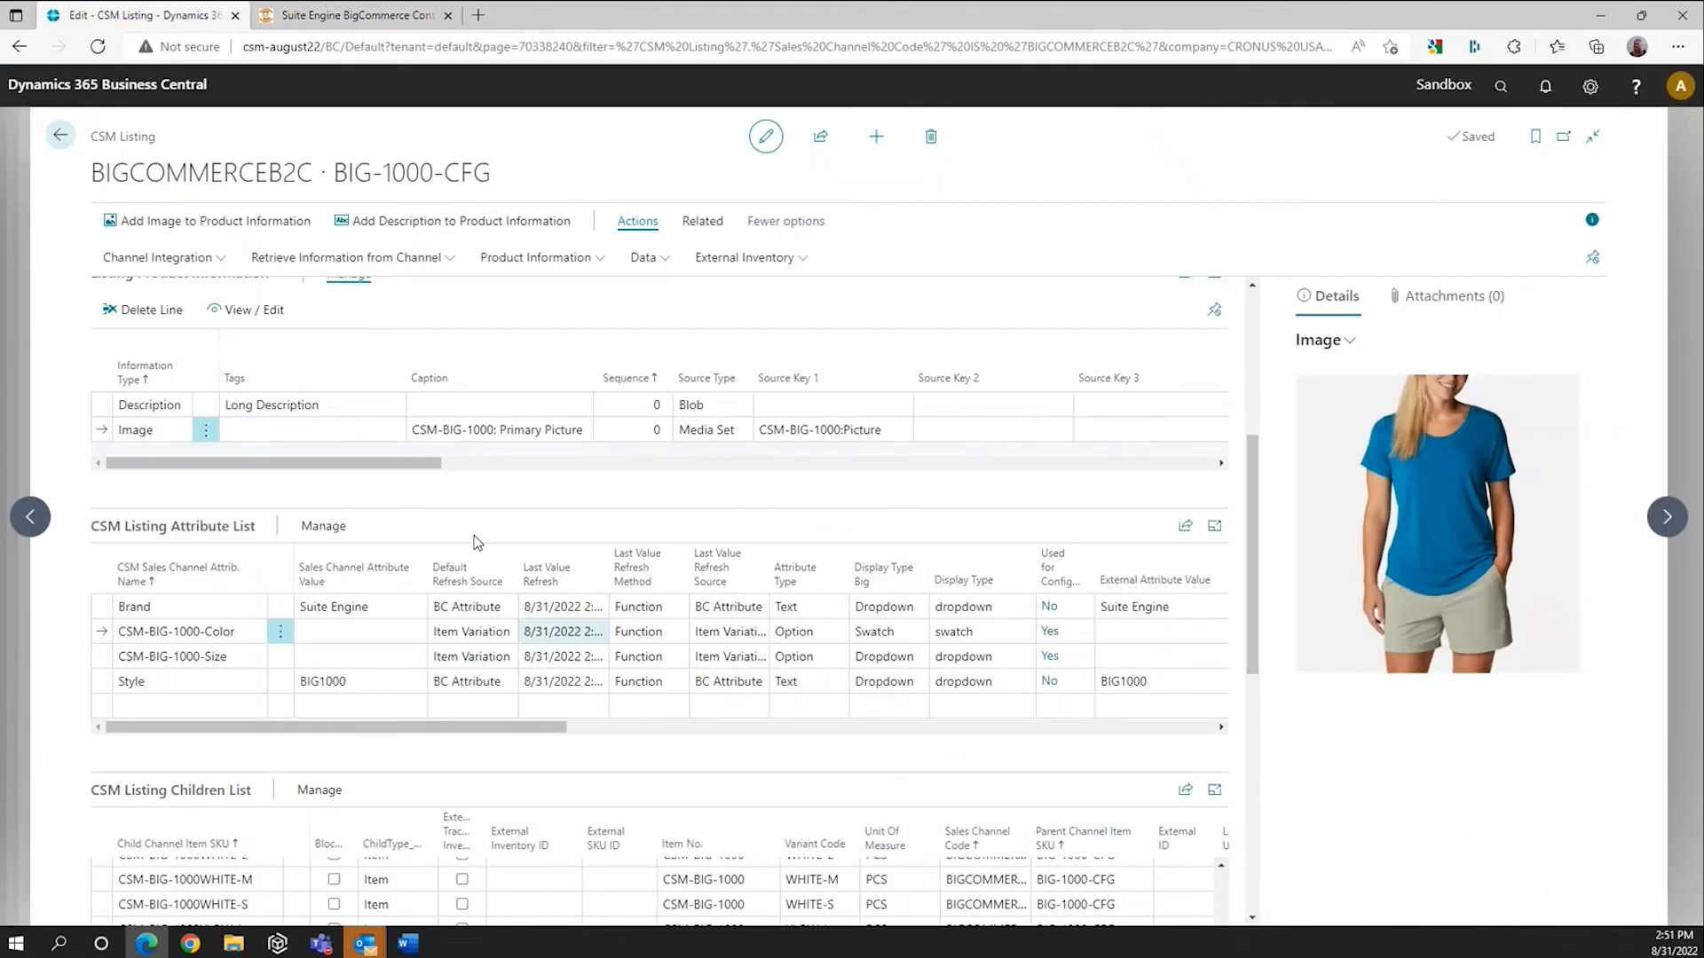
{"action": "left_click", "coordinate": [176, 258]}
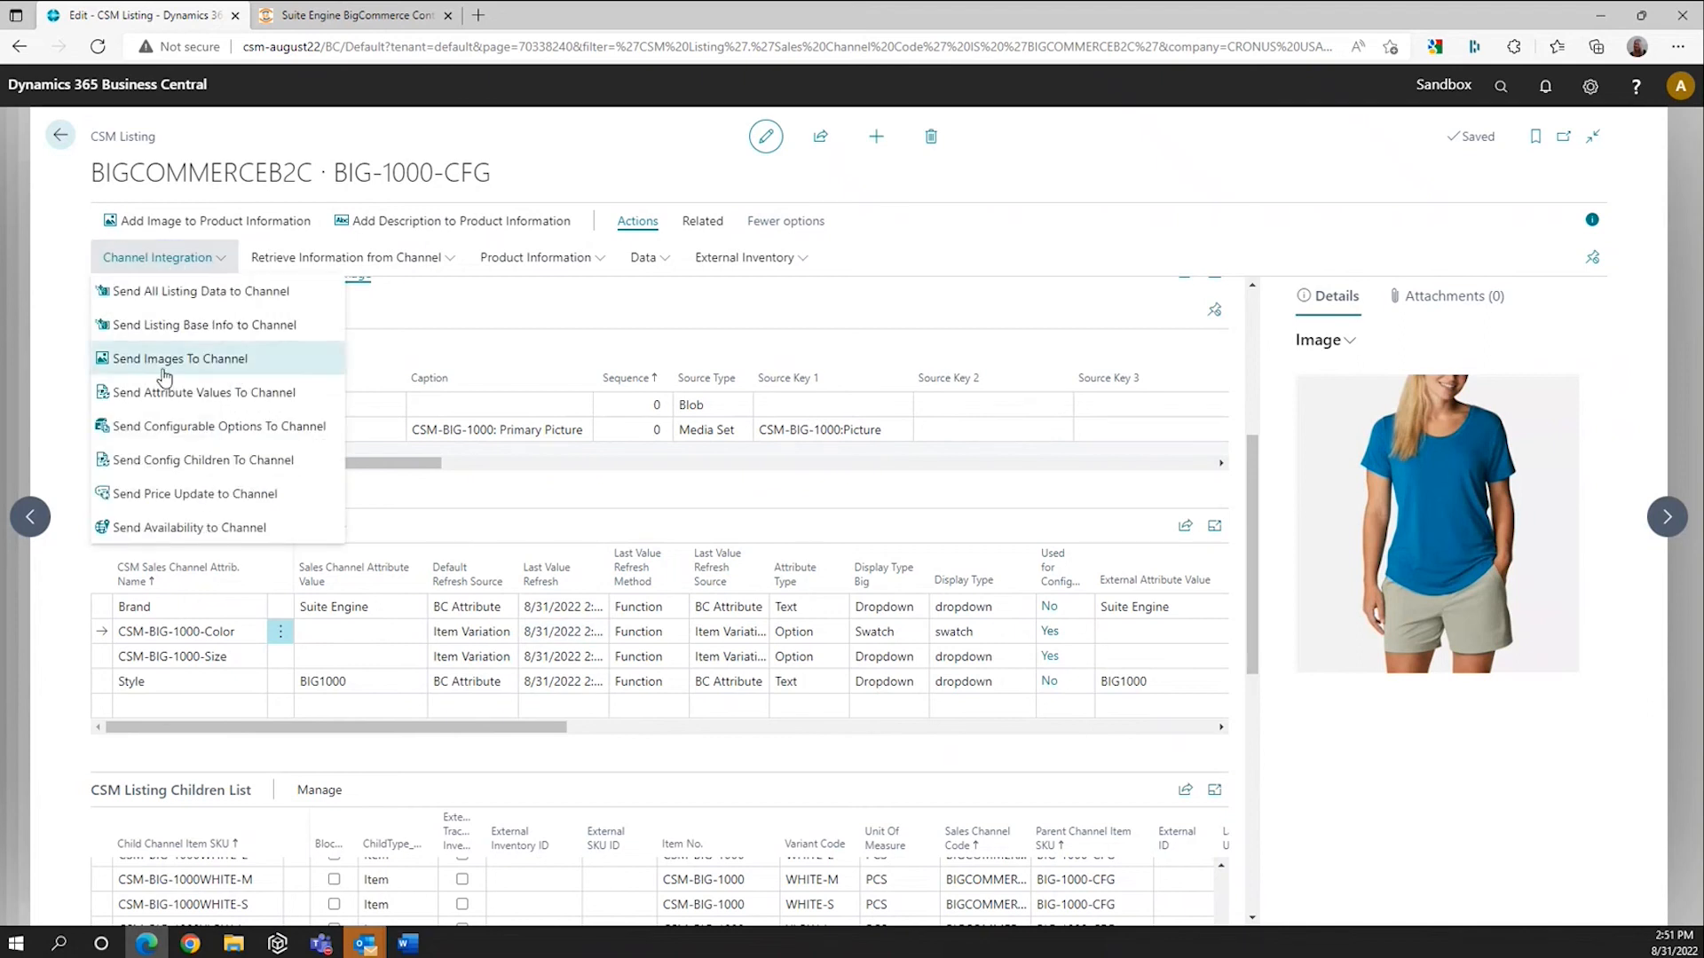
{"action": "left_click", "coordinate": [213, 433]}
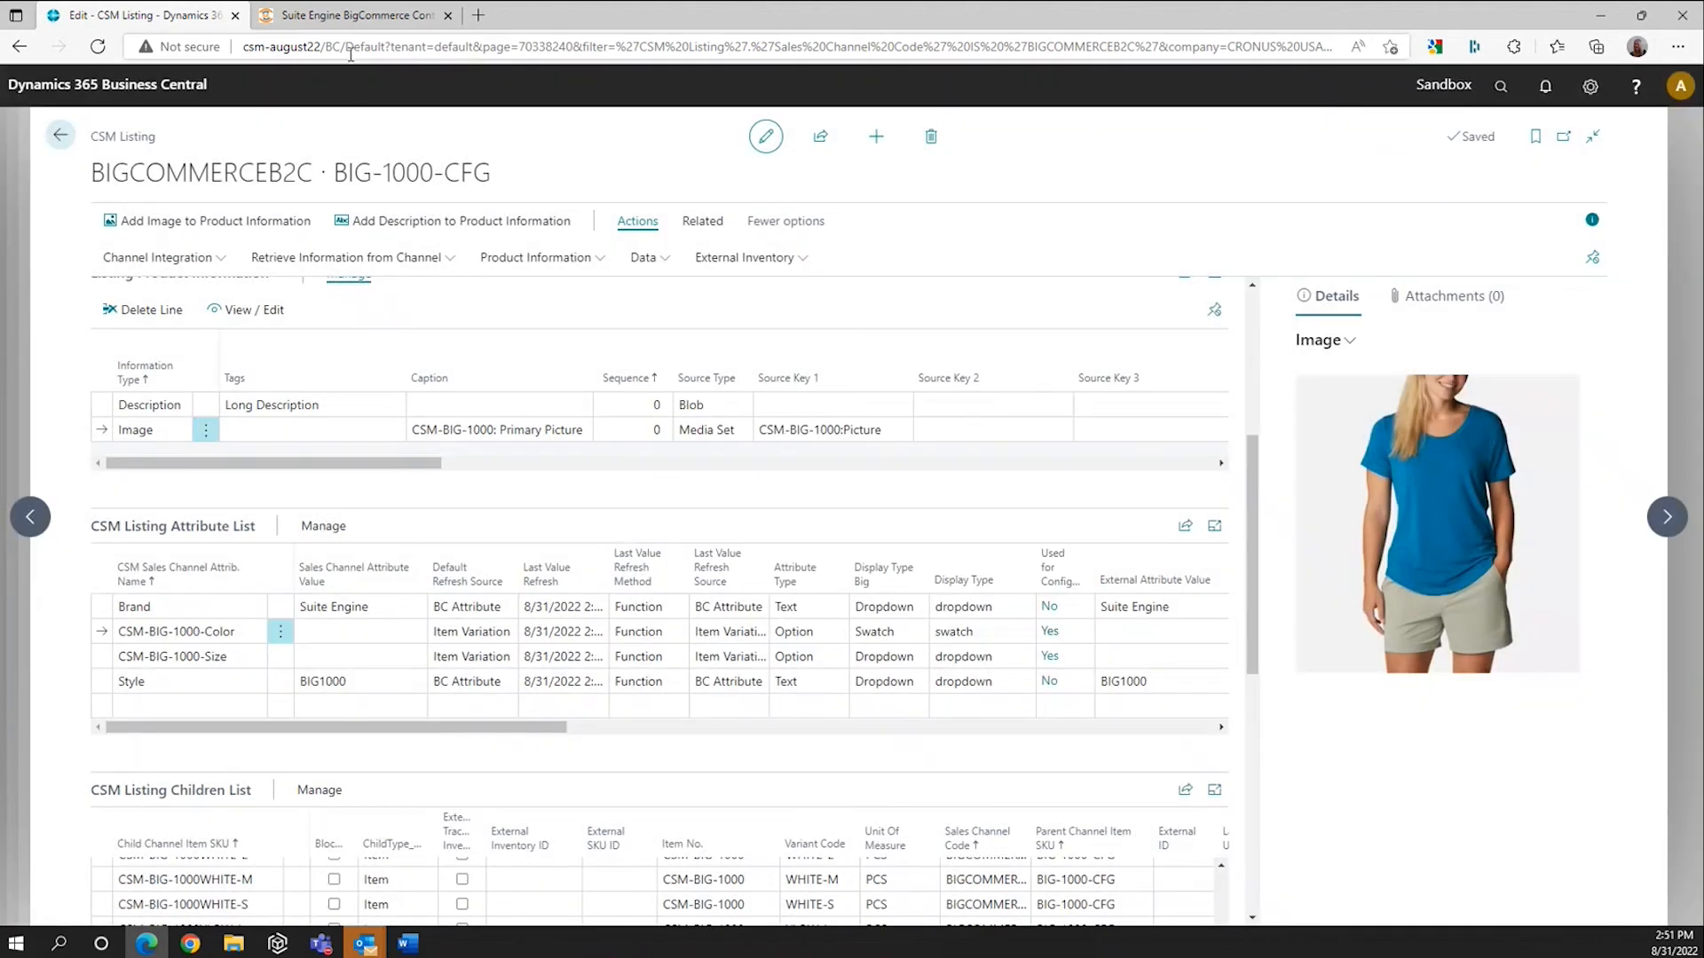
Step: Refresh the BigCommerce product list, open the Women's T-shirt V-neck product and go to its variations
{"action": "left_click", "coordinate": [361, 23]}
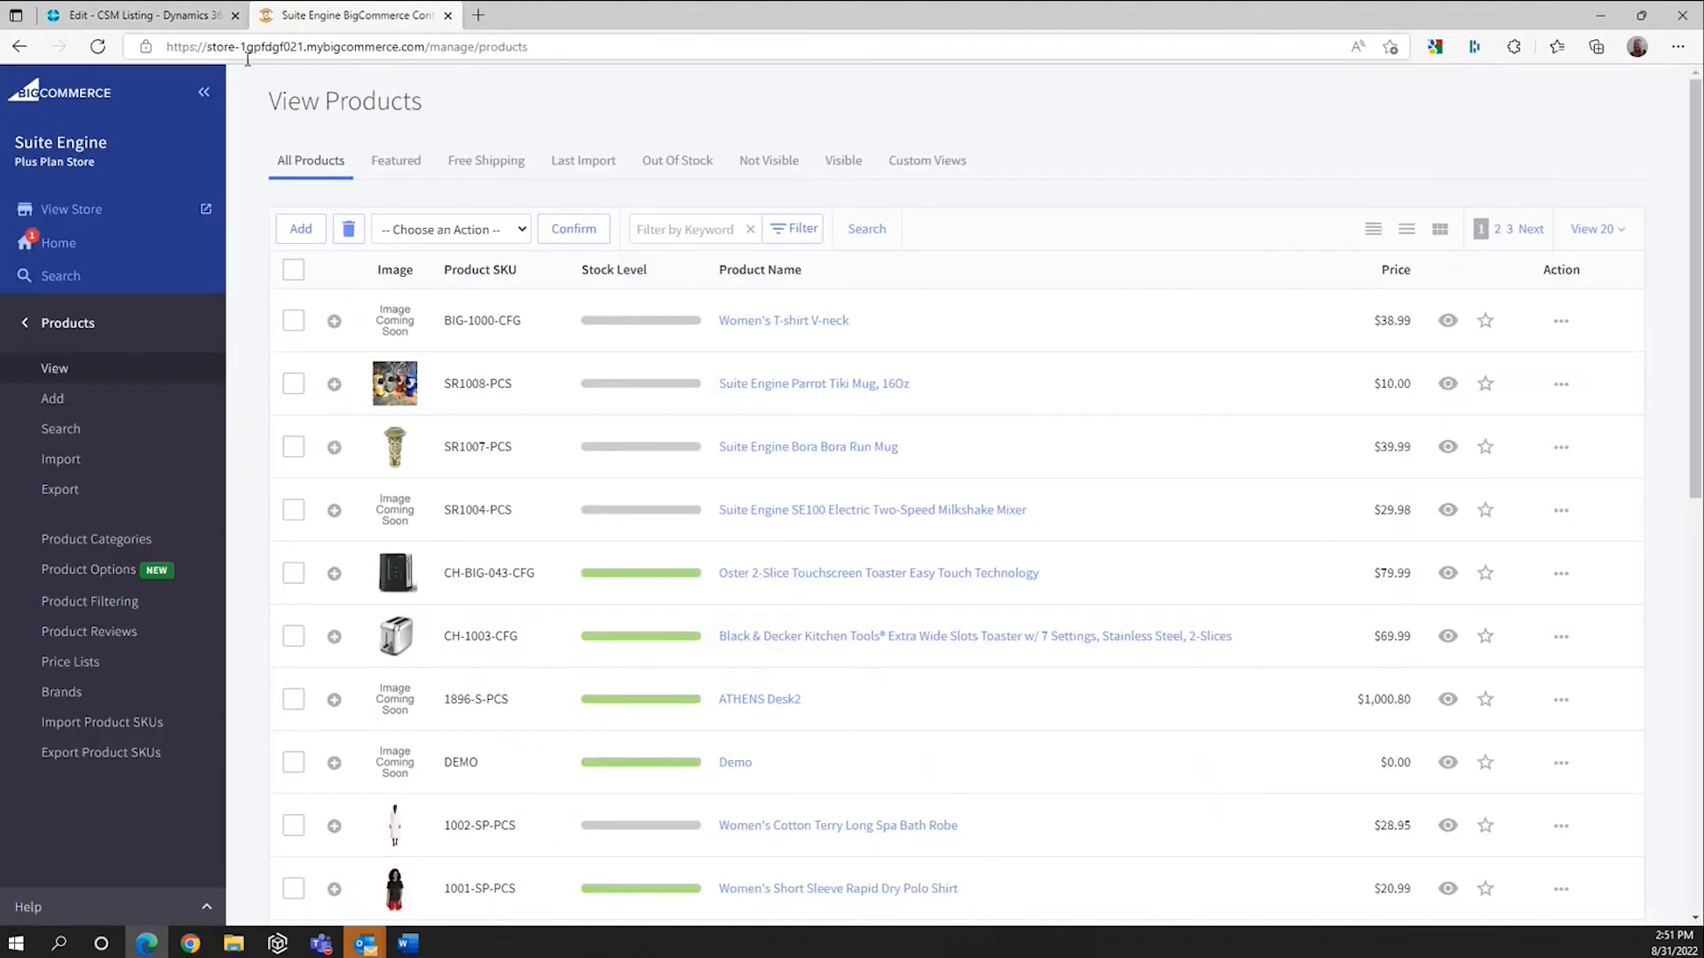
{"action": "left_click", "coordinate": [99, 48]}
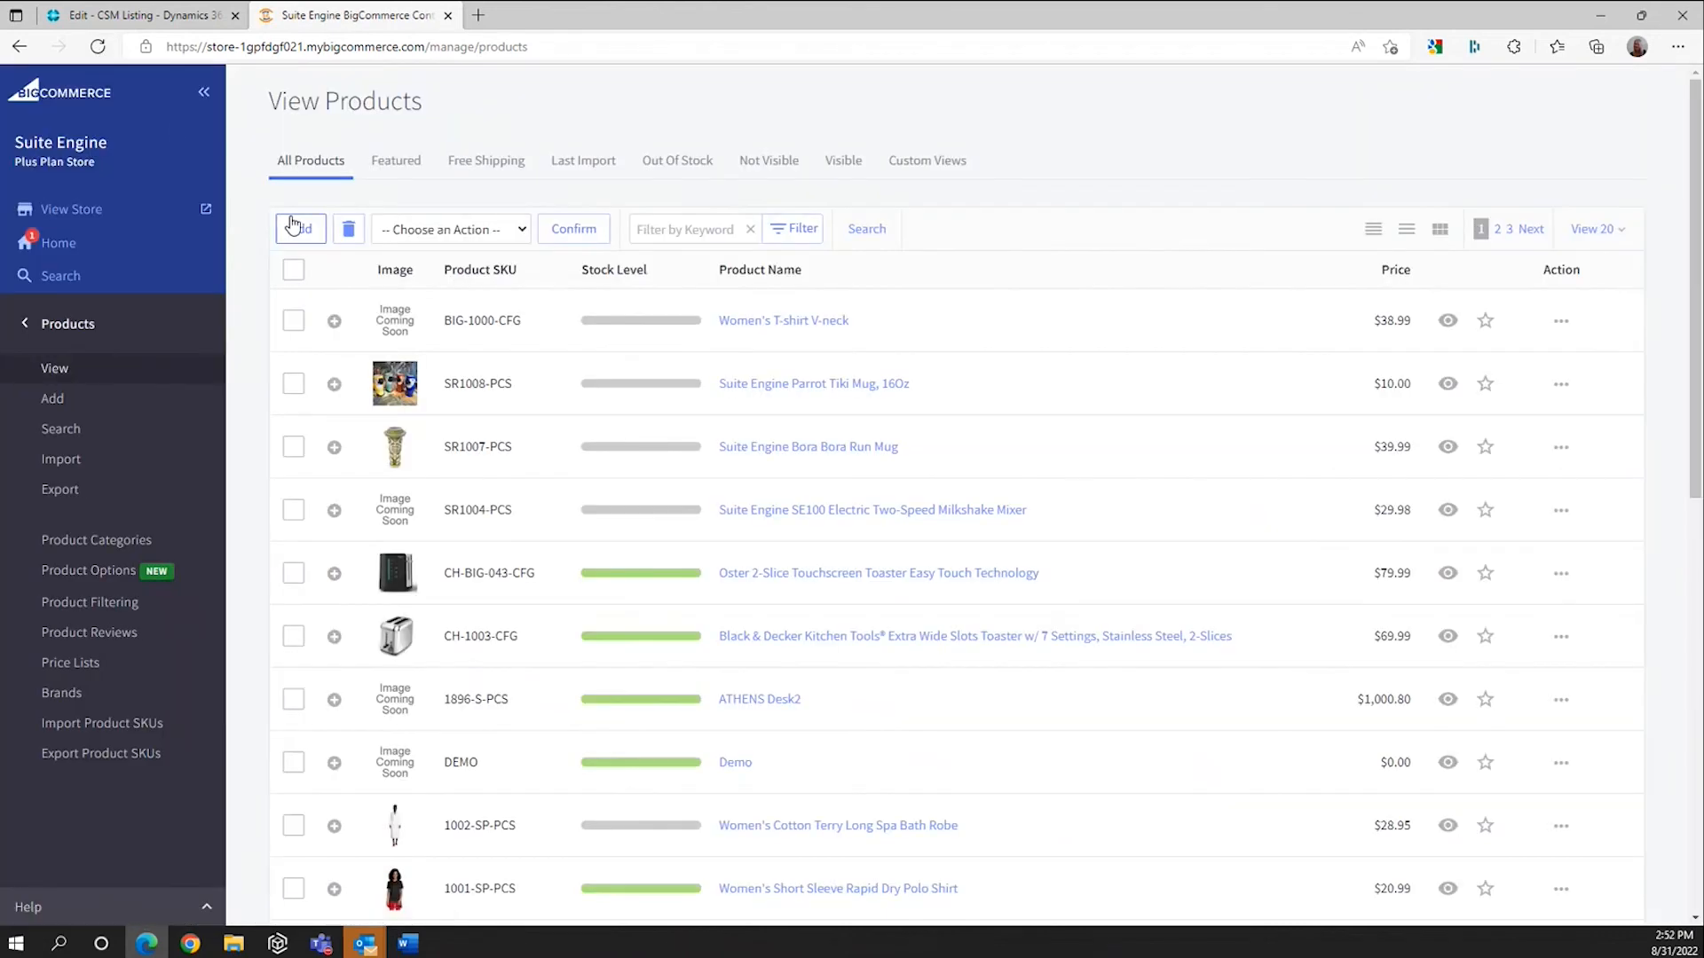
{"action": "left_click", "coordinate": [798, 322]}
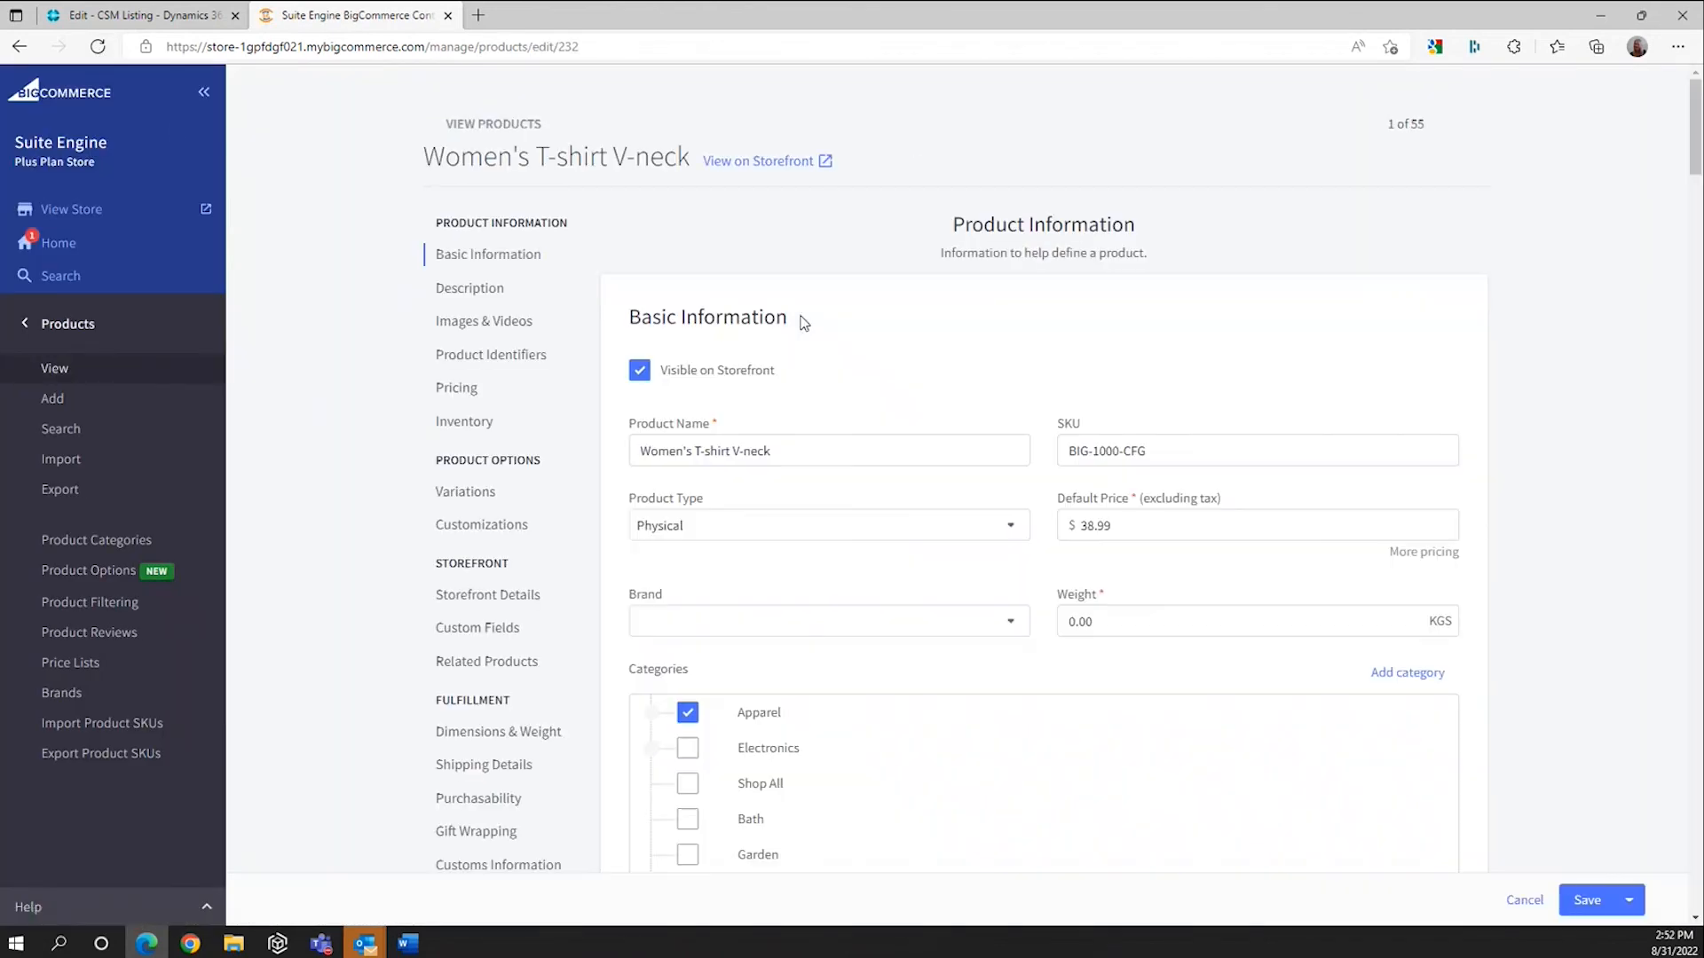
{"action": "left_click", "coordinate": [464, 492]}
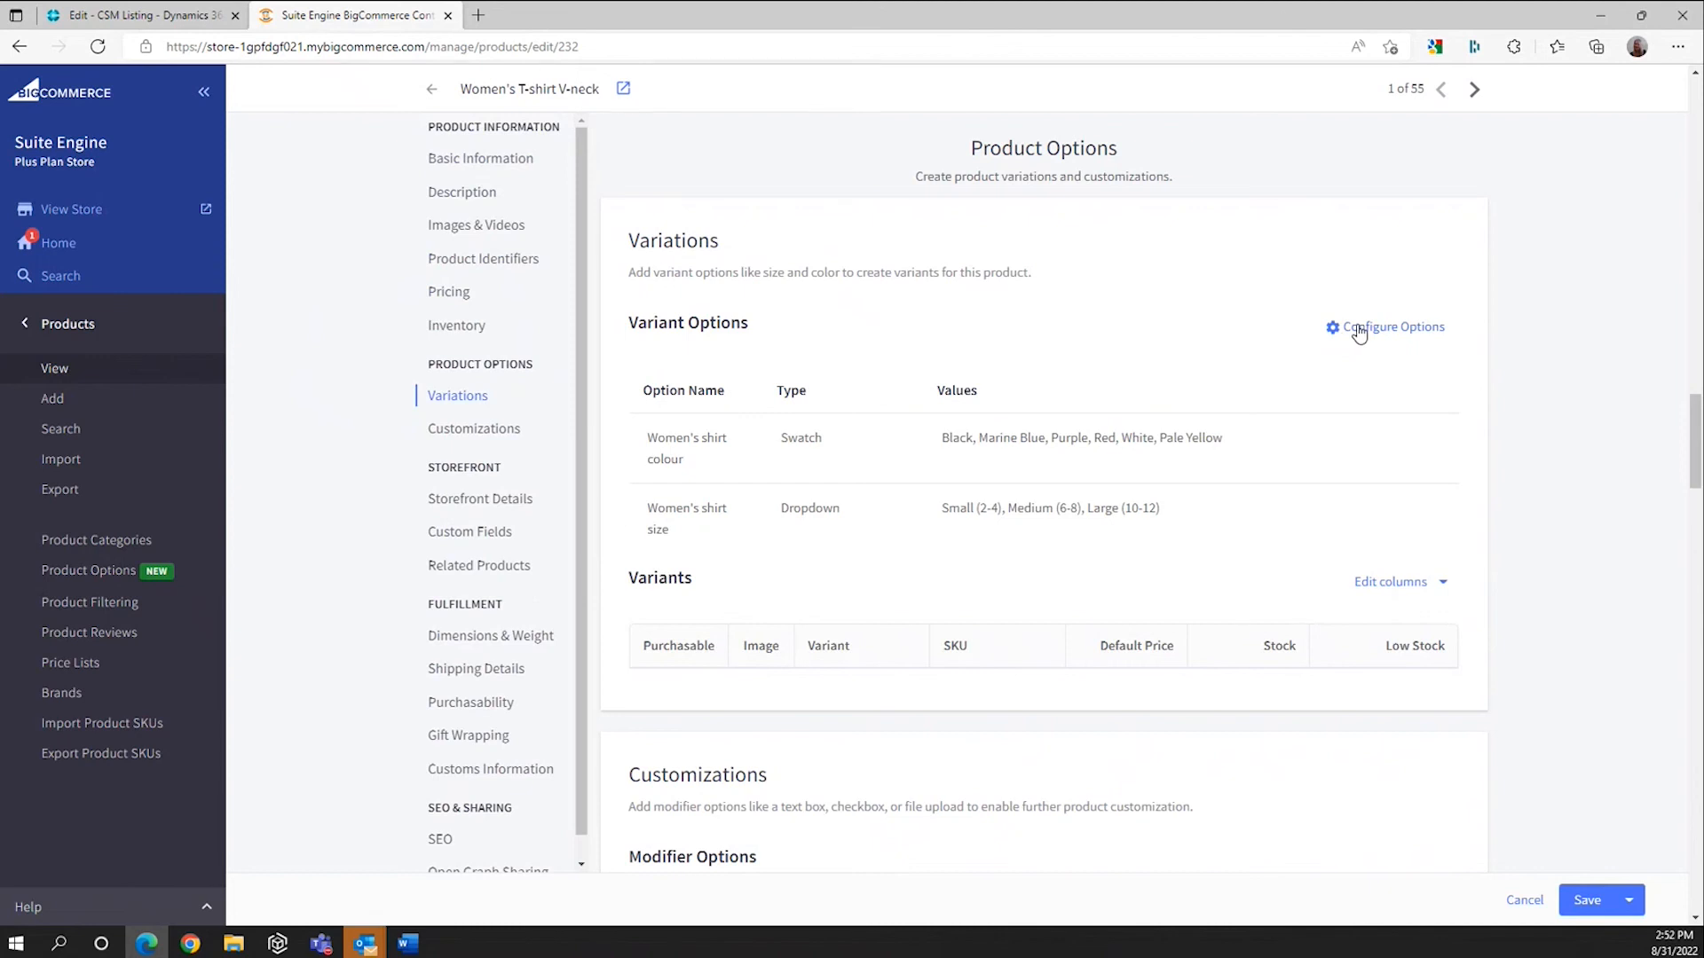
Step: Examine the color swatch and size values in the product's variant options configuration, then leave it without saving
{"action": "left_click", "coordinate": [1359, 335]}
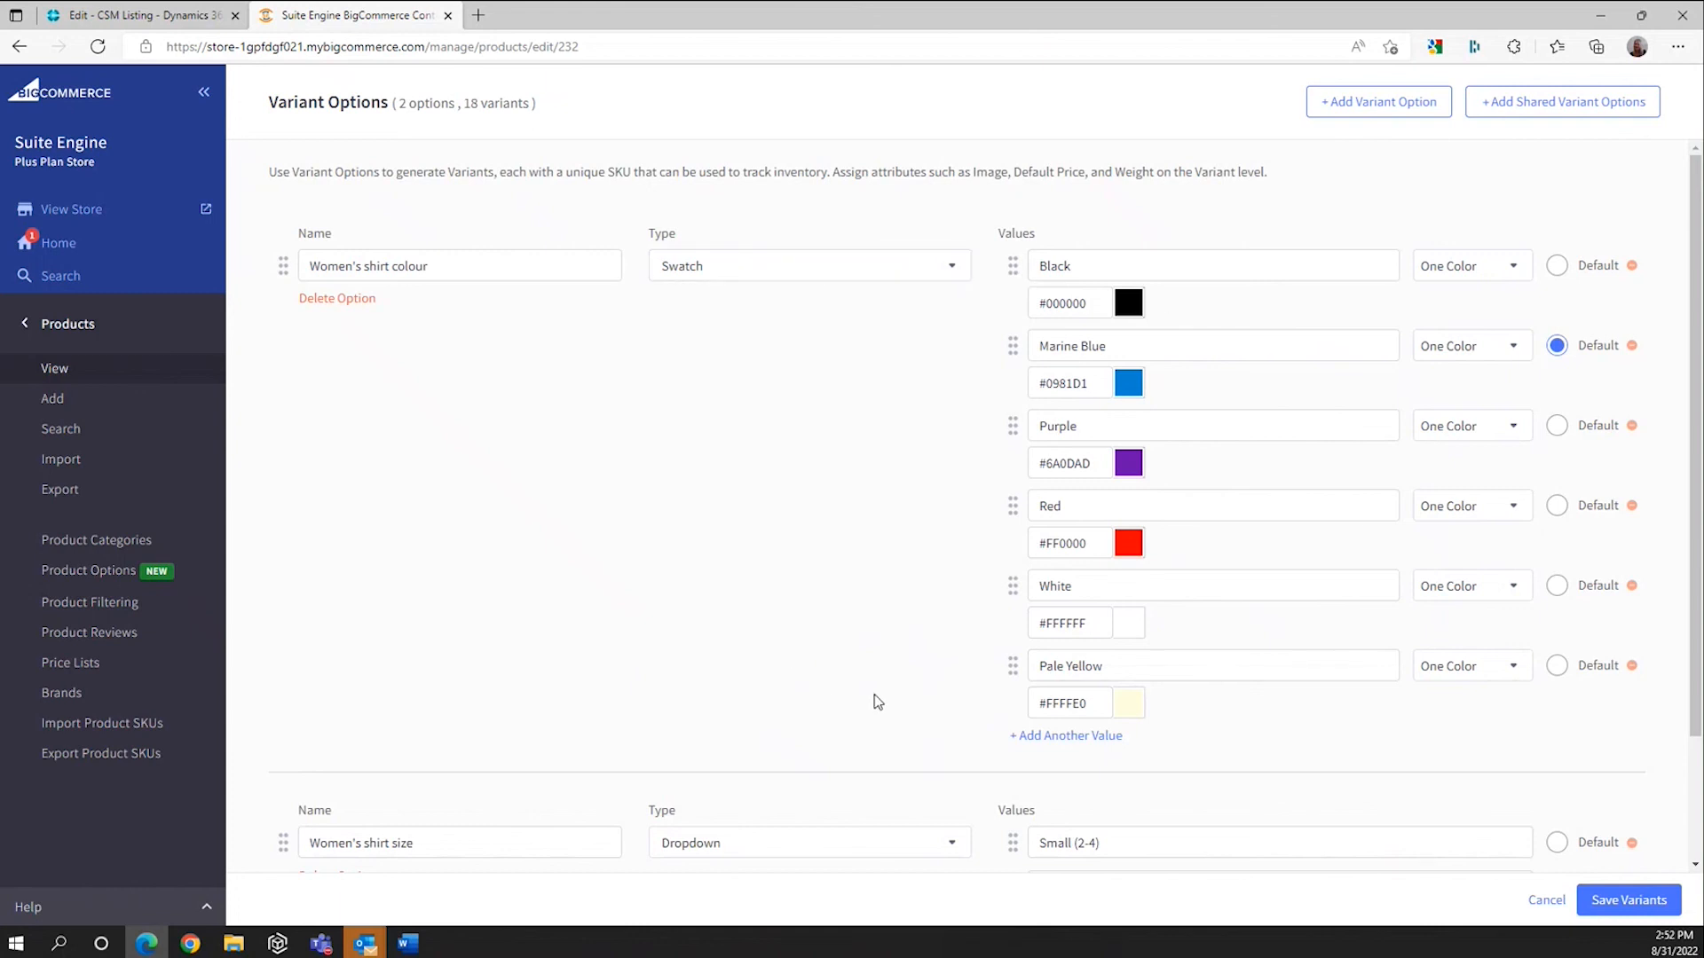
{"action": "scroll", "coordinate": [877, 696], "scroll_direction": "down", "scroll_amount": 2}
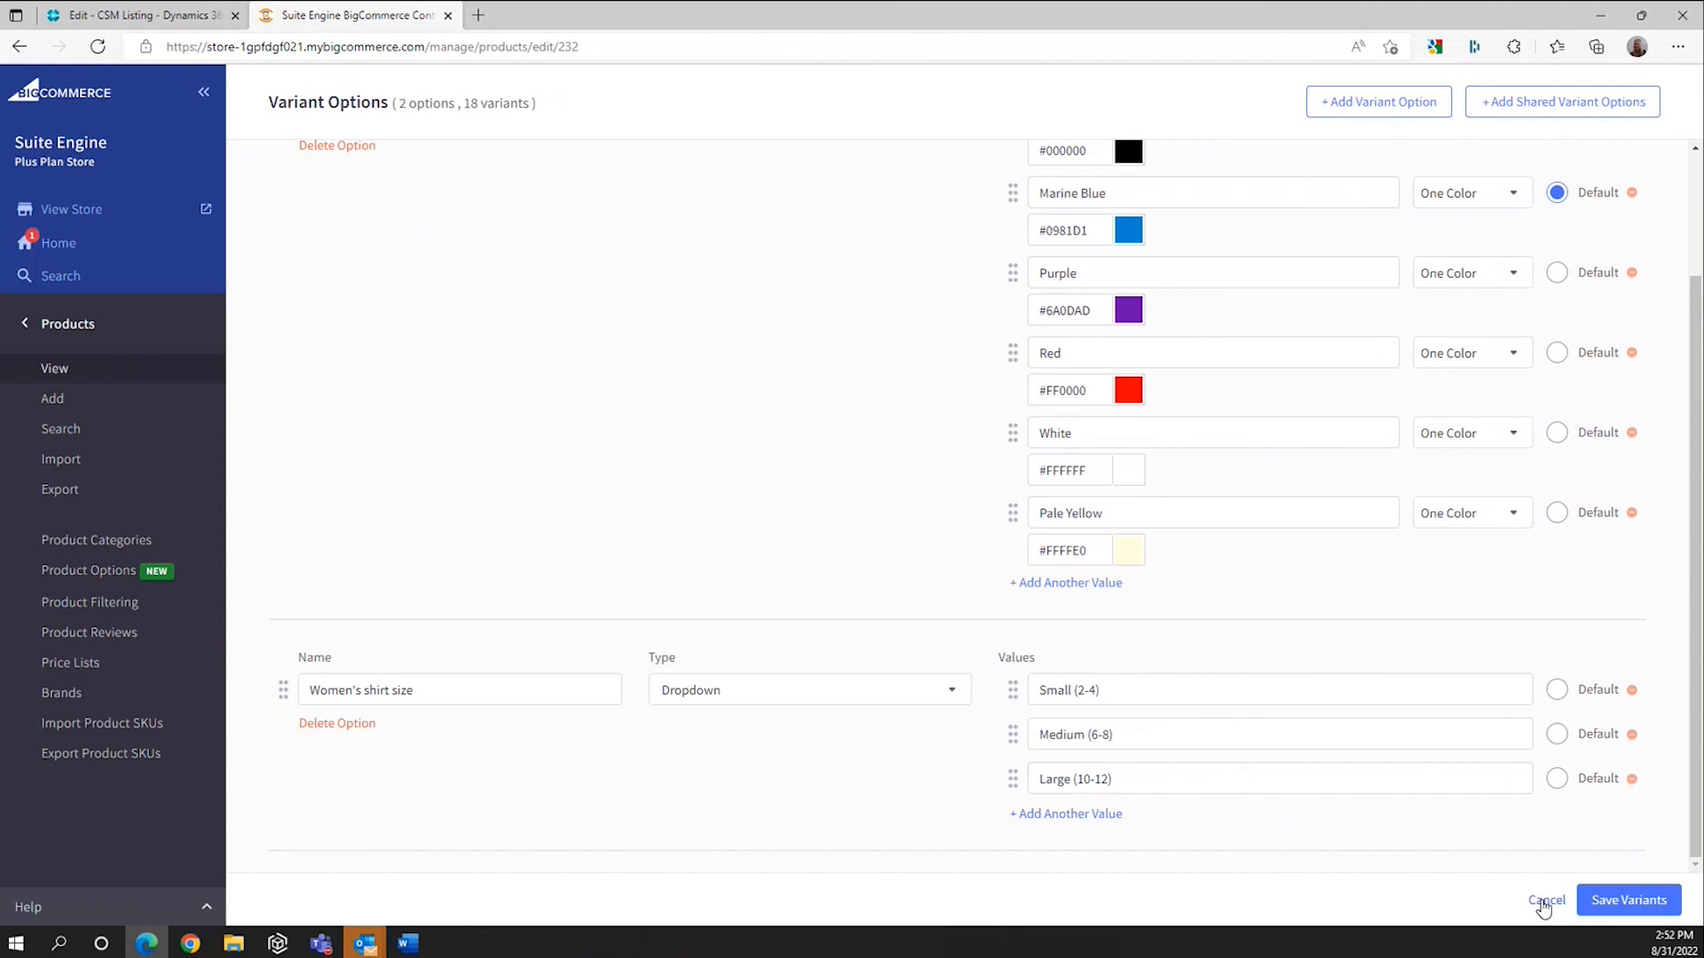
{"action": "left_click", "coordinate": [1544, 900]}
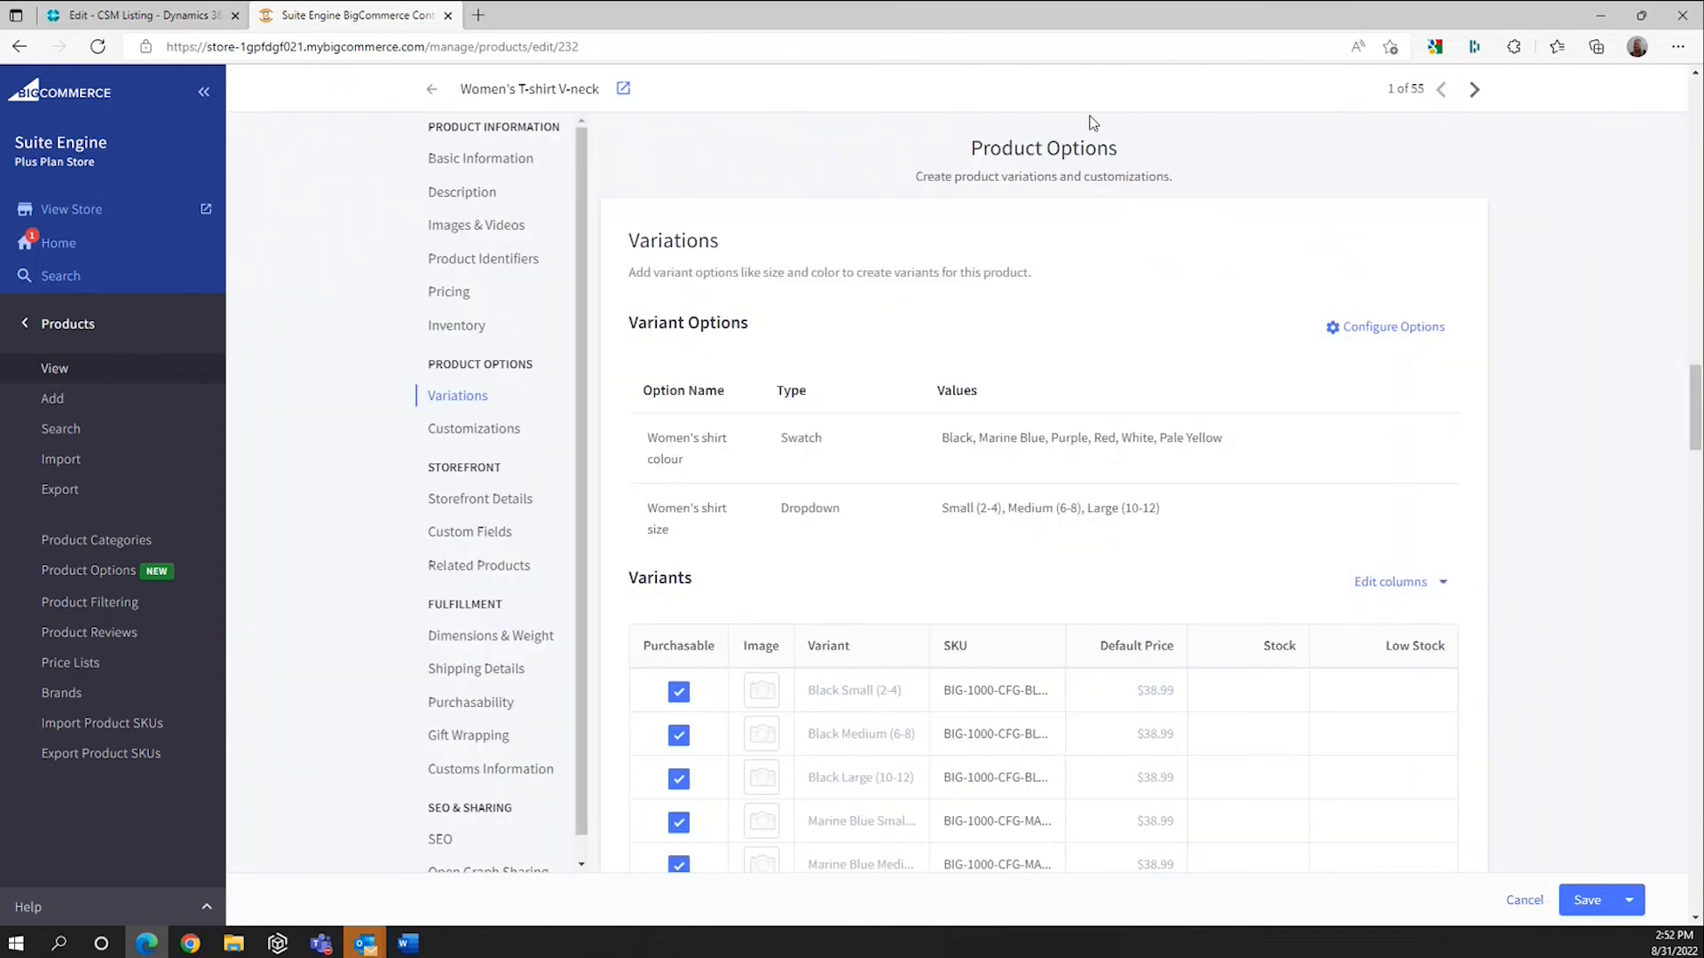
Step: Return to Business Central and send the BIG-1000-CFG listing's configurable children to the channel
{"action": "left_click", "coordinate": [214, 17]}
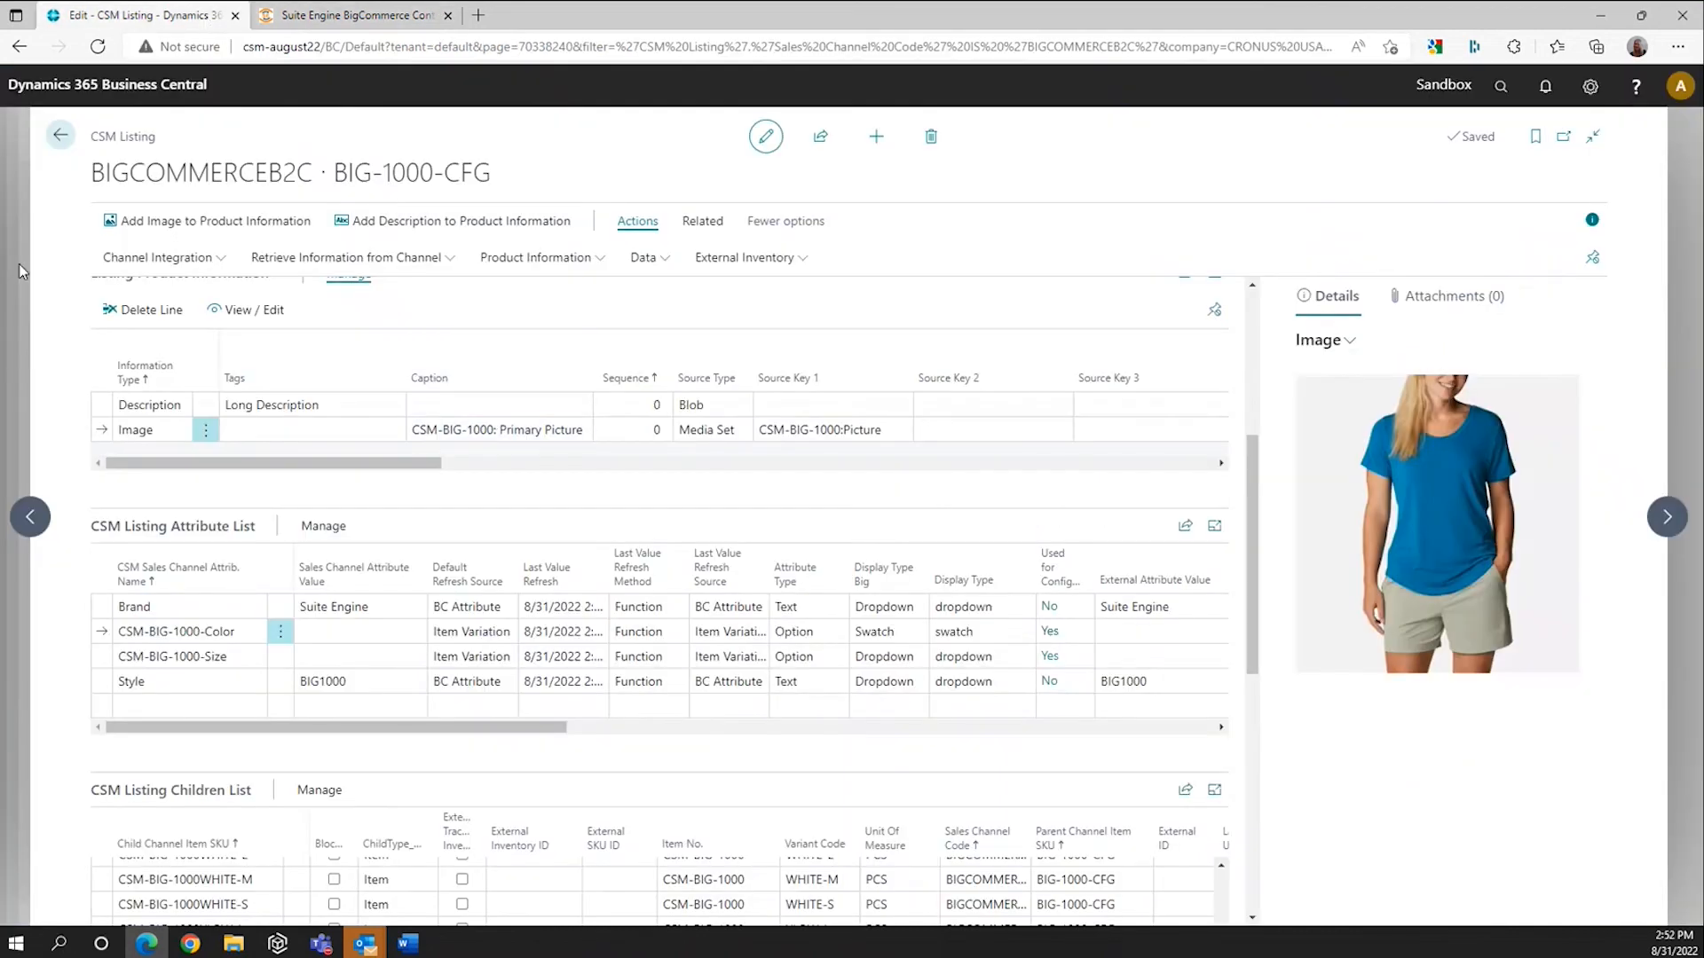
{"action": "left_click", "coordinate": [160, 257]}
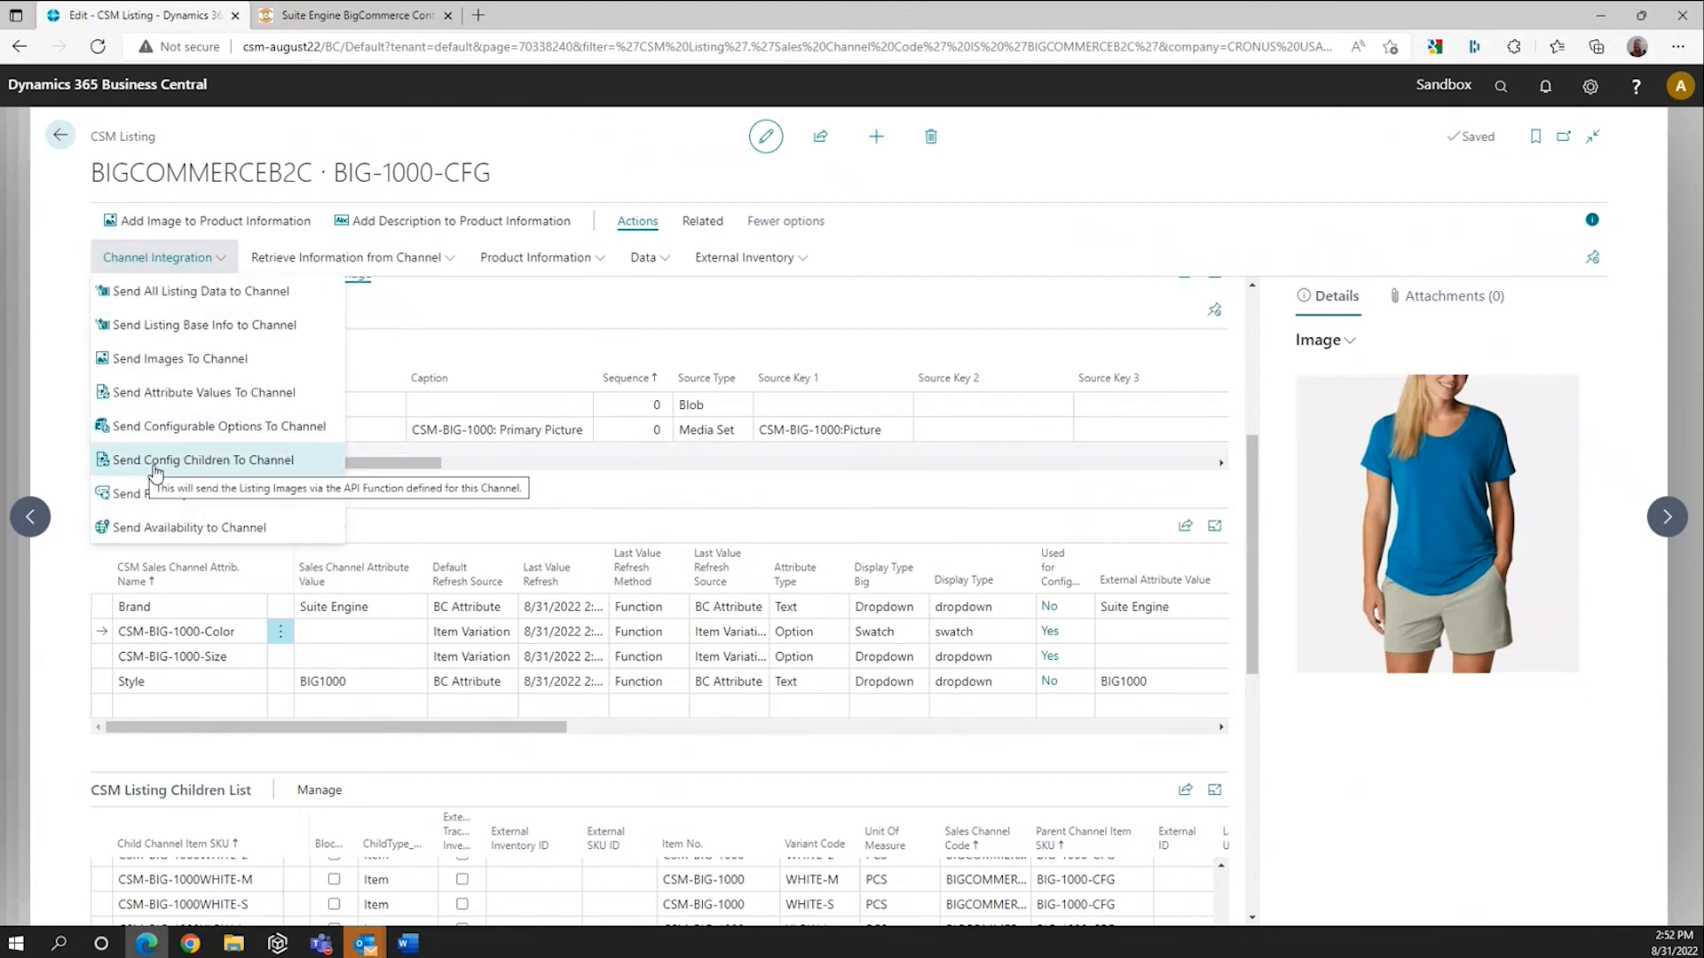
{"action": "left_click", "coordinate": [218, 462]}
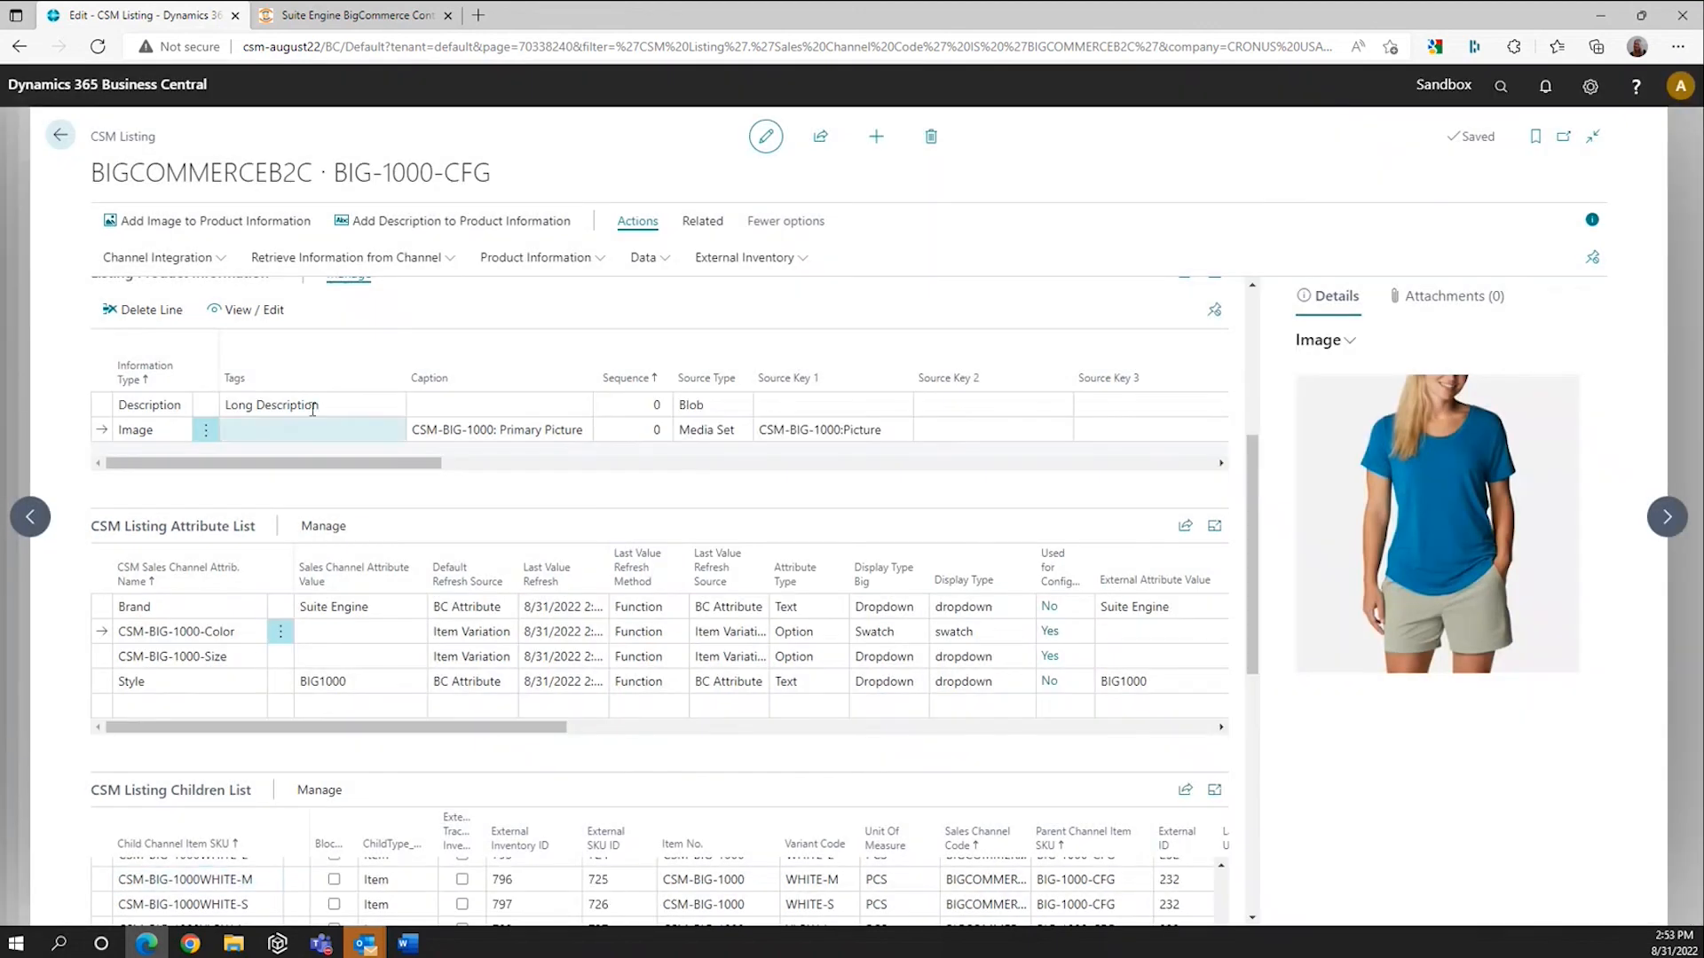
Step: Switch to BigCommerce and reopen the Women's T-shirt V-neck product at its variations, discarding the unsaved page changes
{"action": "left_click", "coordinate": [346, 21]}
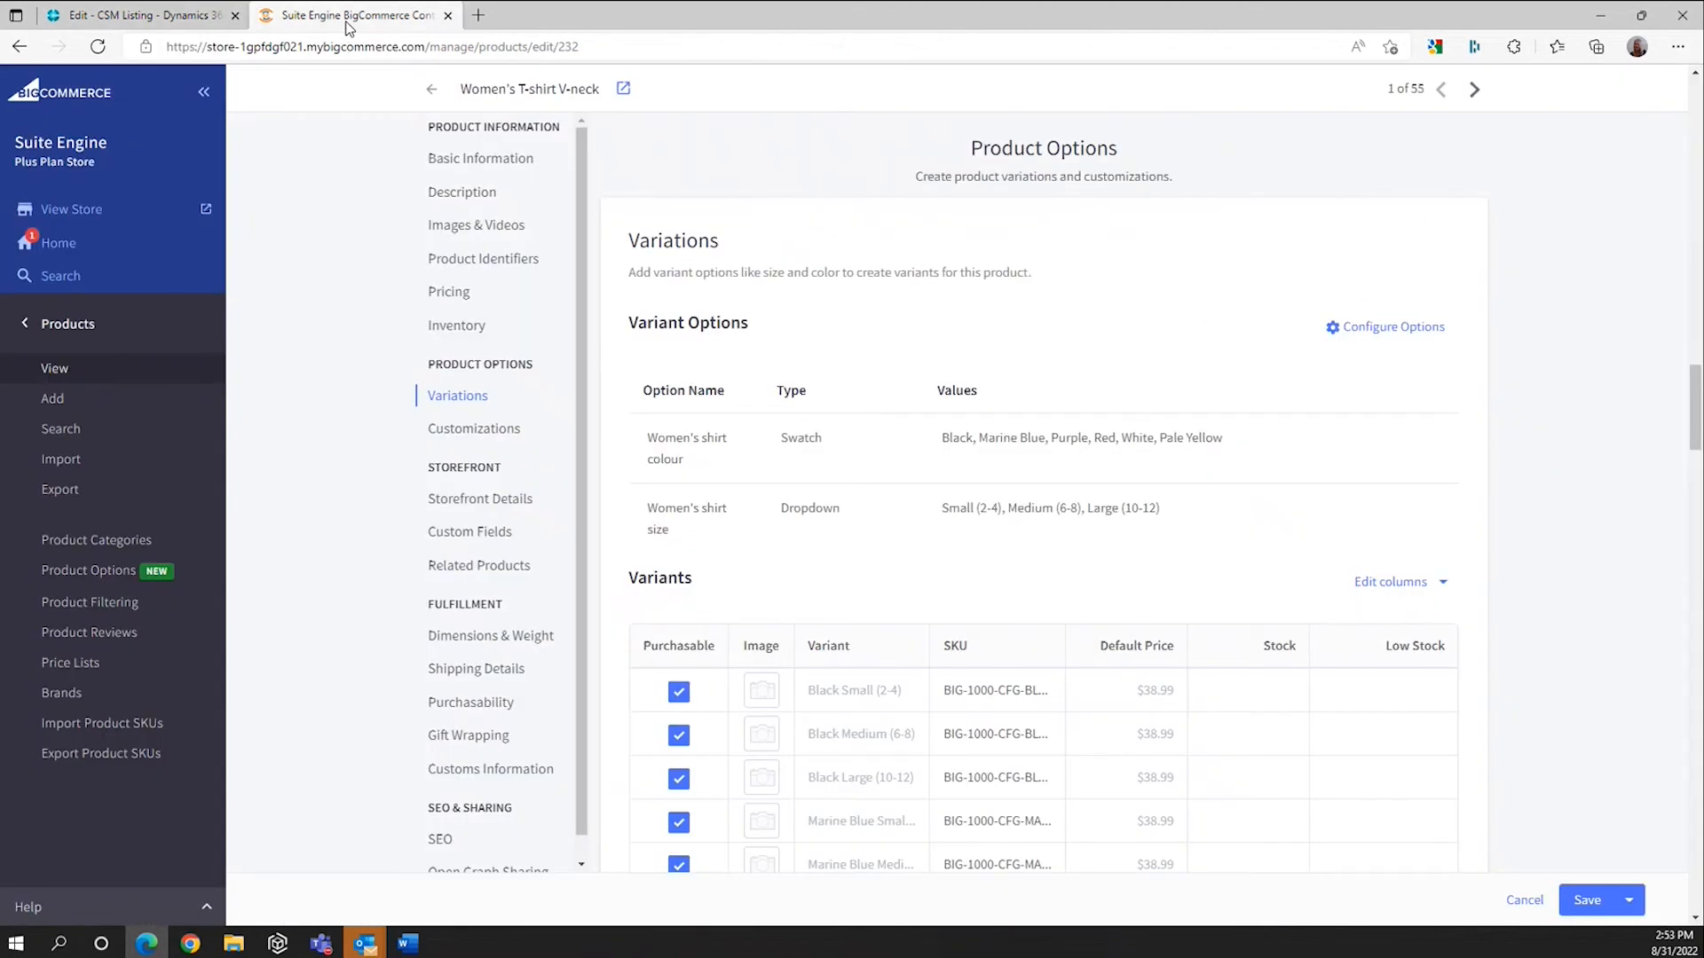
{"action": "left_click", "coordinate": [431, 89]}
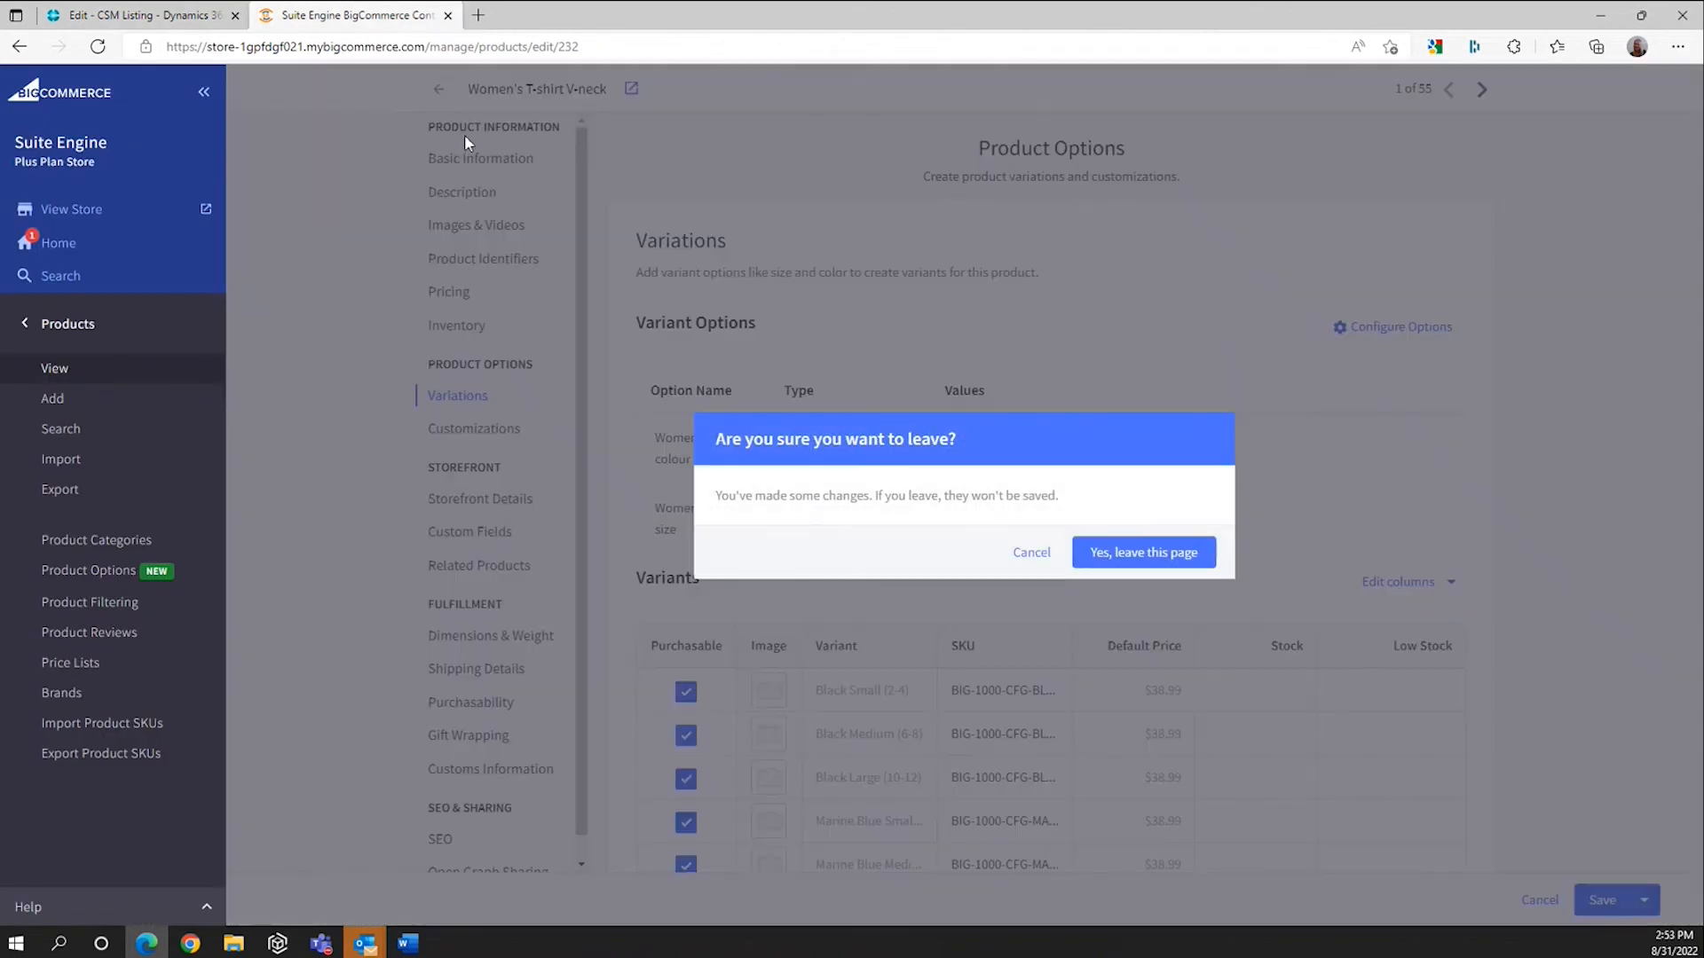
{"action": "left_click", "coordinate": [1032, 556]}
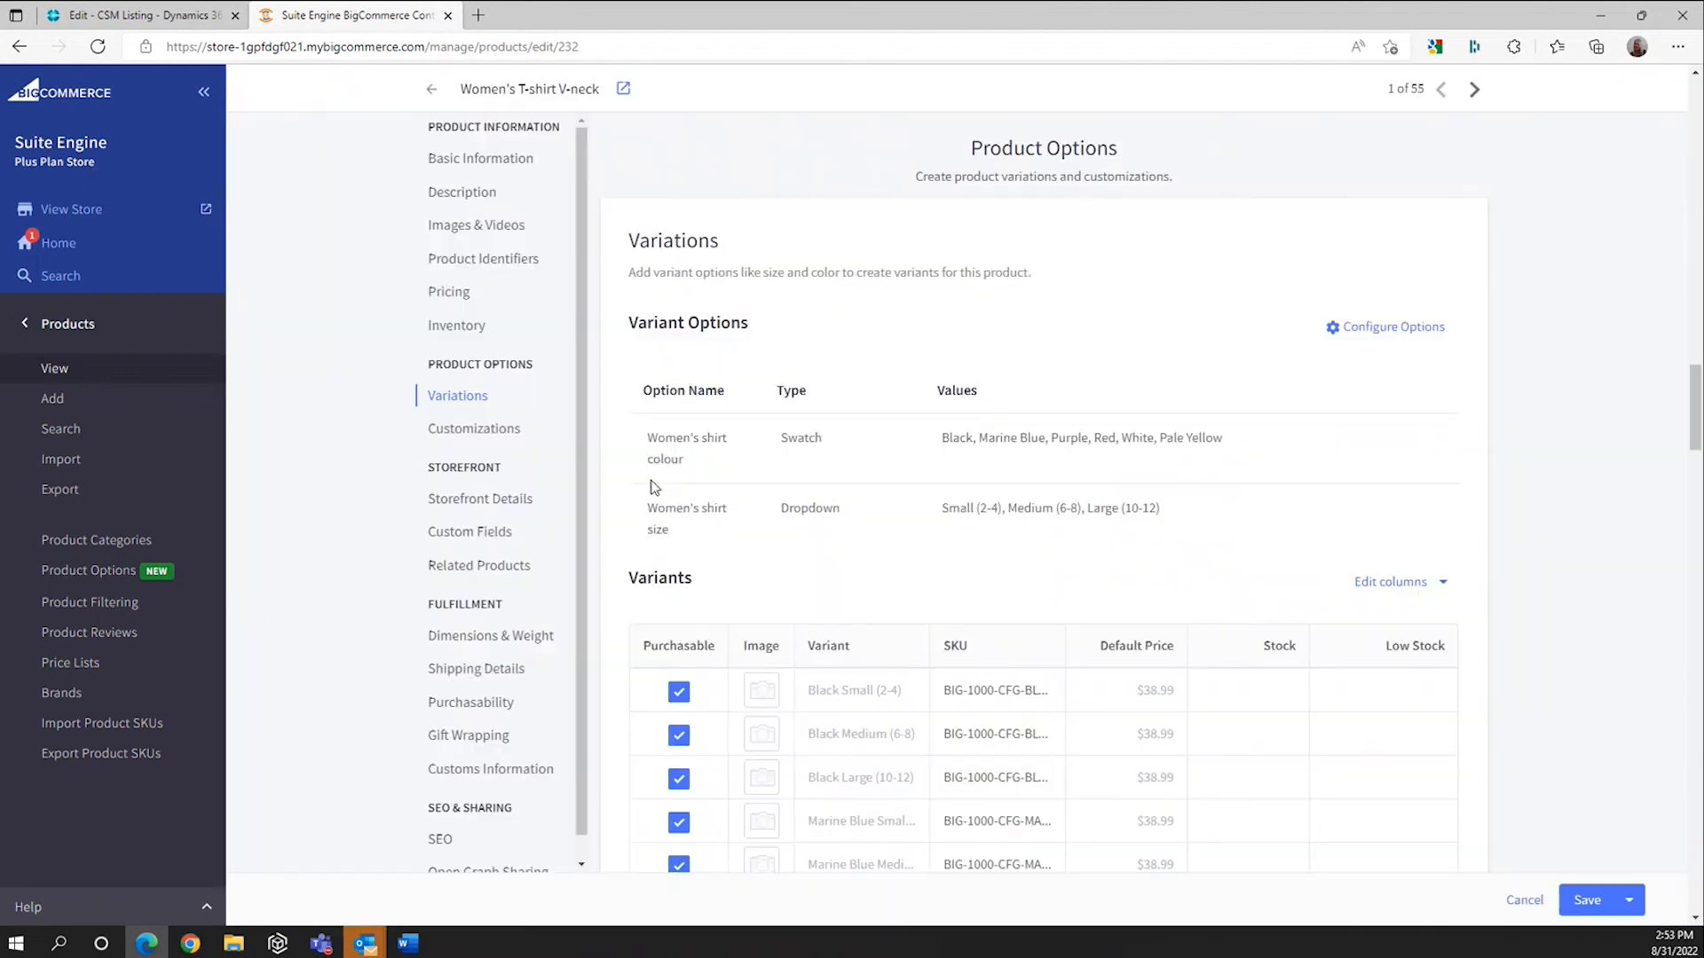
{"action": "left_click", "coordinate": [428, 92]}
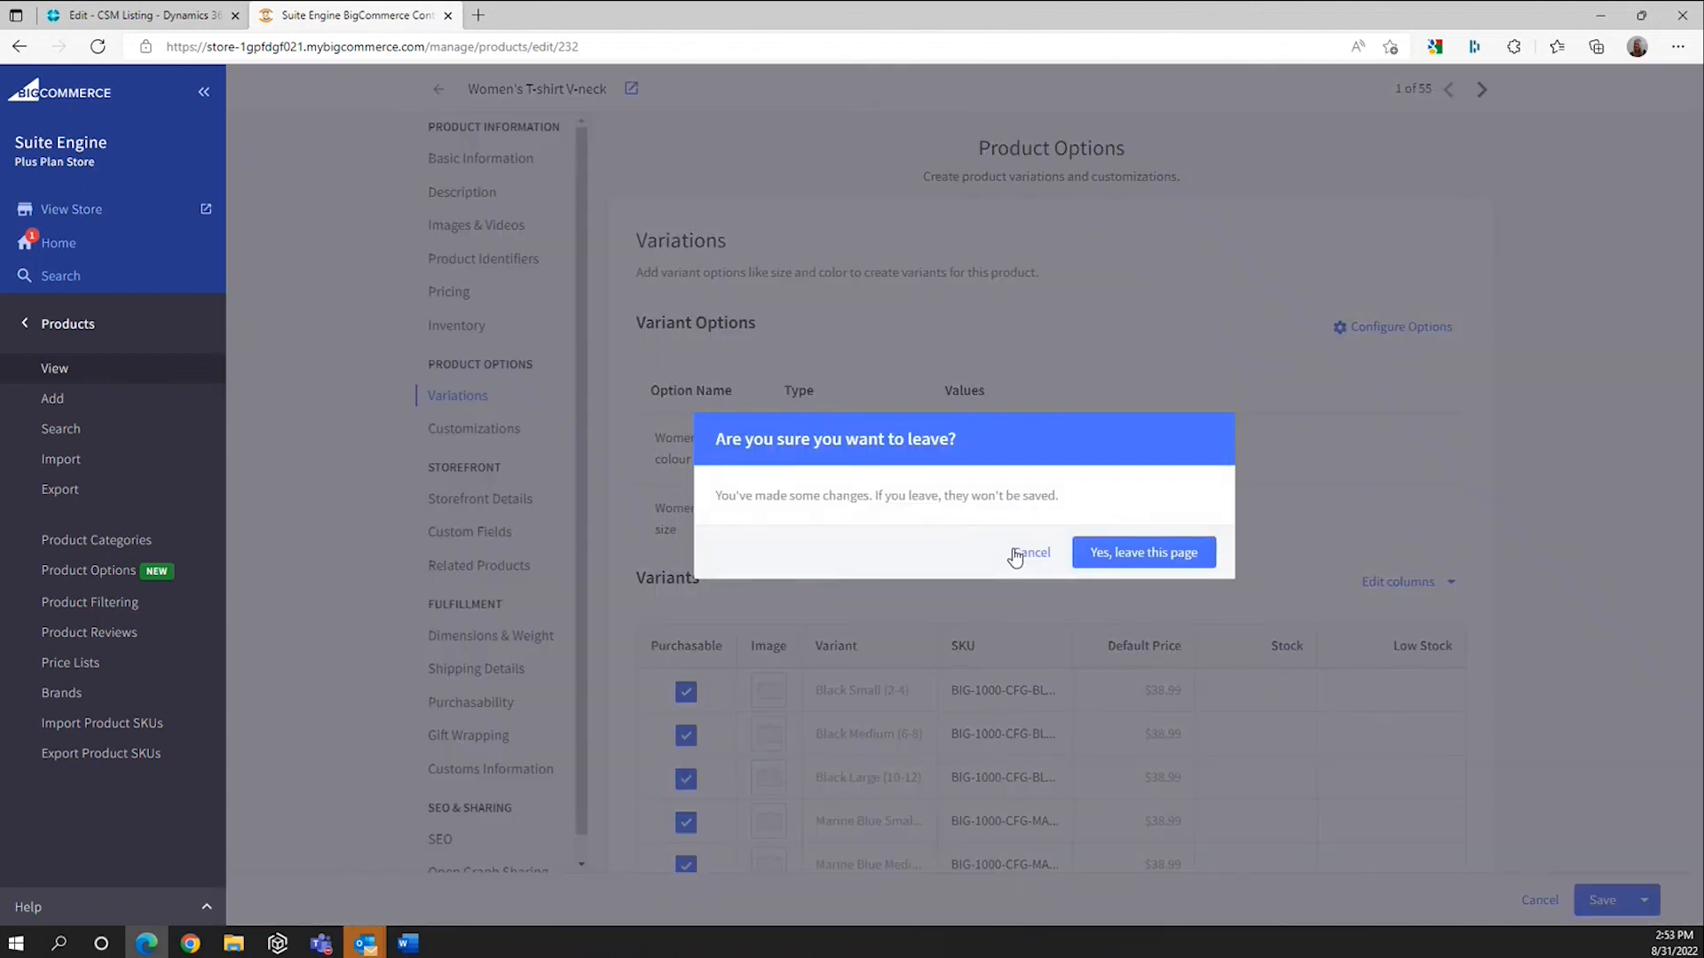
{"action": "left_click", "coordinate": [1105, 559]}
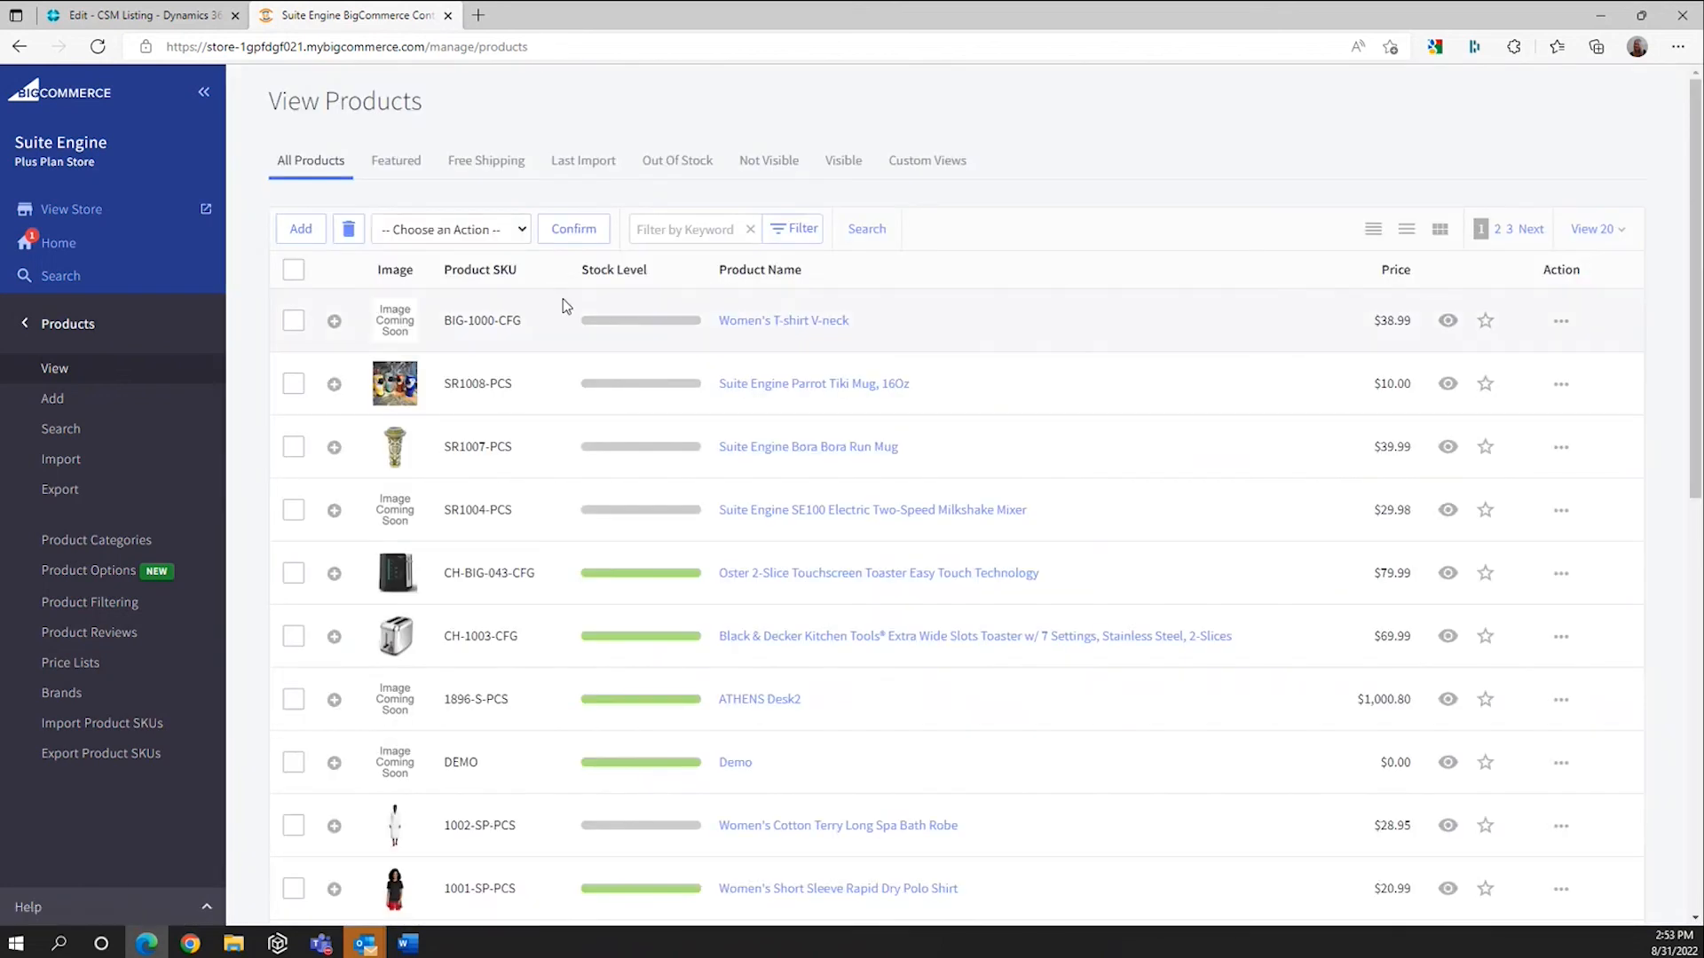
{"action": "left_click", "coordinate": [753, 321]}
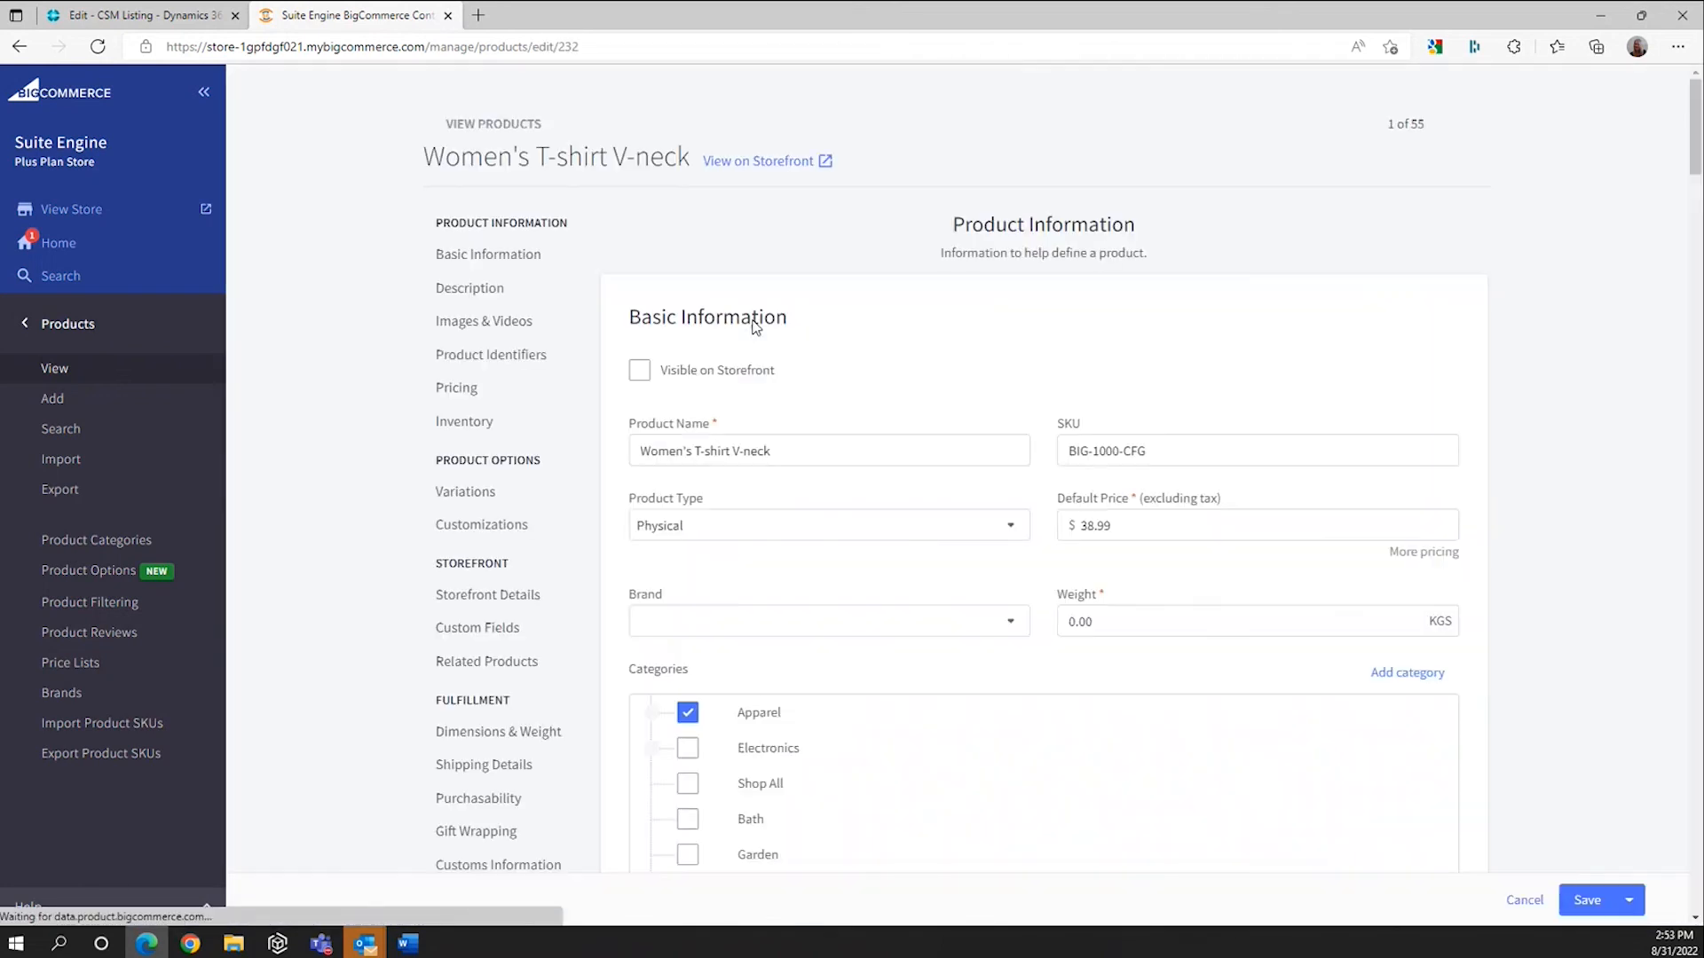
{"action": "left_click", "coordinate": [479, 496]}
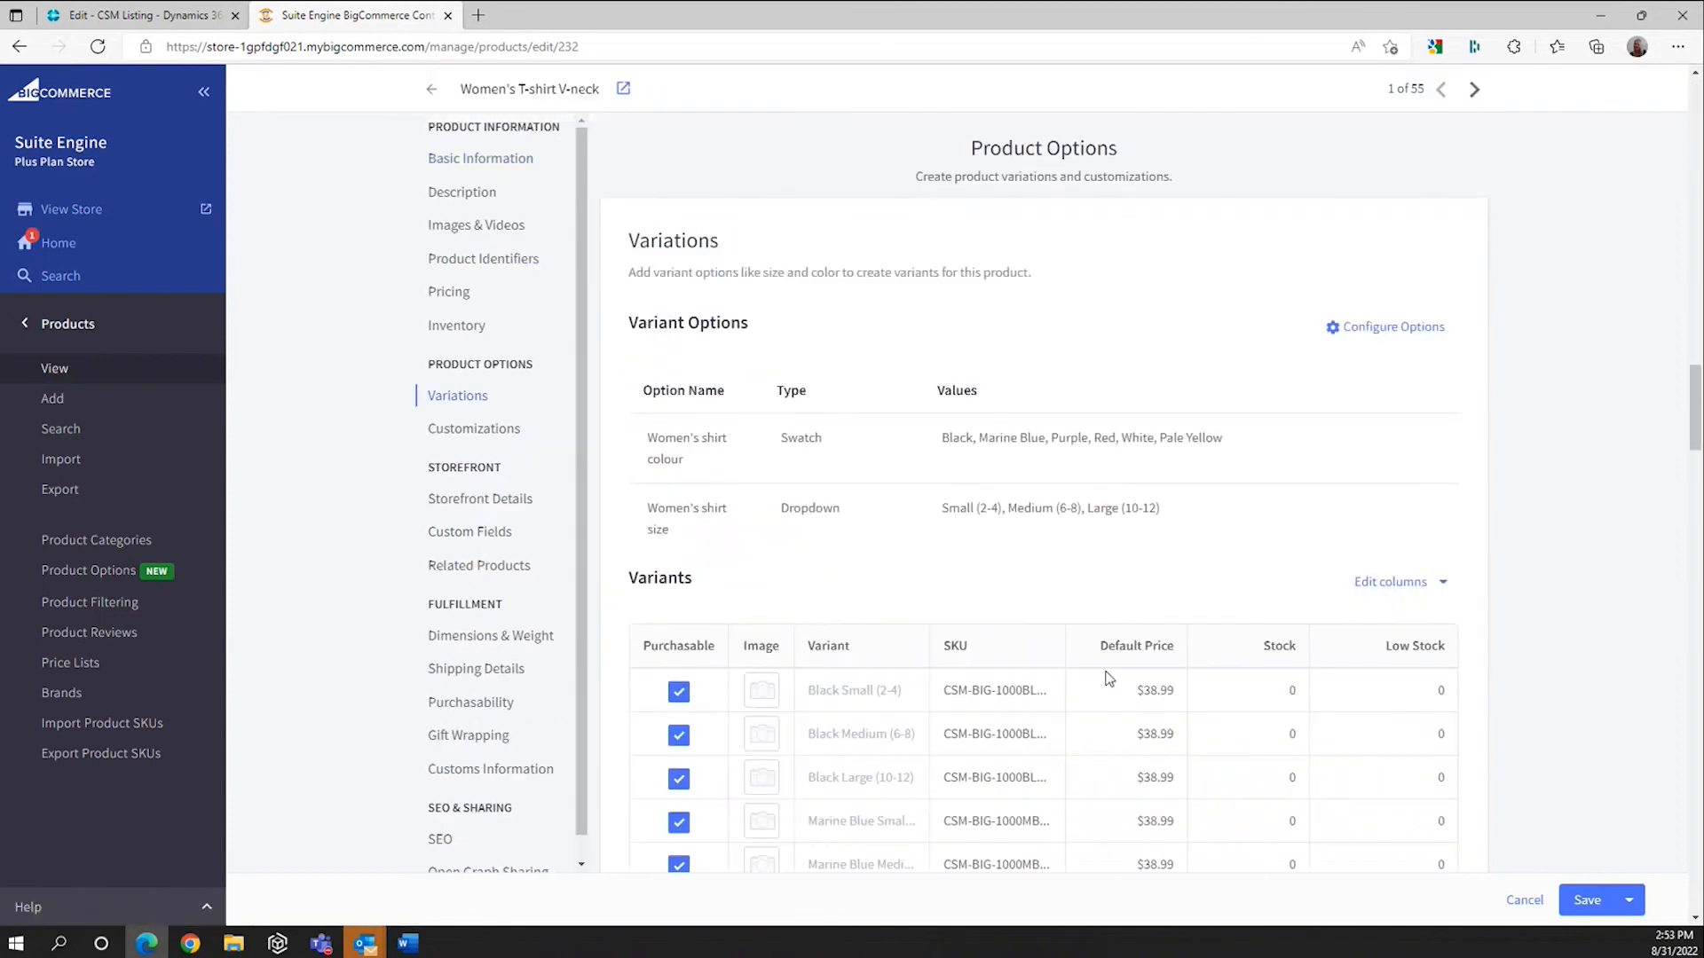
Step: Examine the SKUs, default prices and stock of all color and size variants of the product
{"action": "scroll", "coordinate": [1055, 736], "scroll_direction": "down", "scroll_amount": 4}
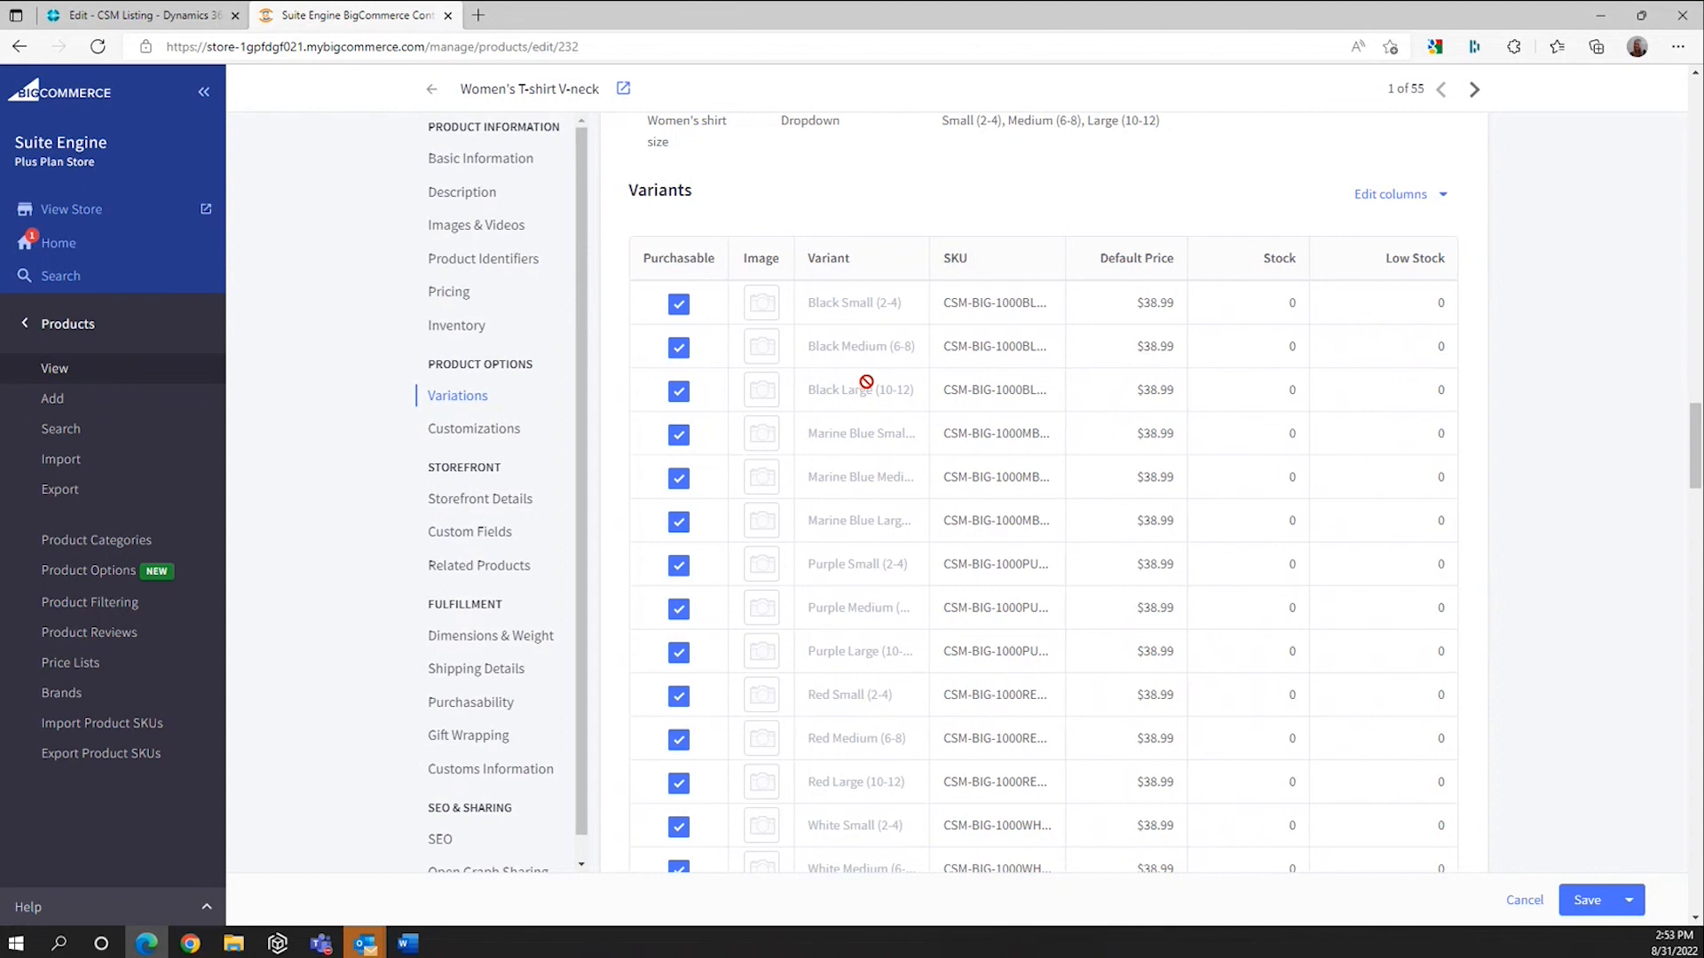
{"action": "scroll", "coordinate": [866, 382], "scroll_direction": "down", "scroll_amount": 10}
{"action": "scroll", "coordinate": [897, 424], "scroll_direction": "up", "scroll_amount": 8}
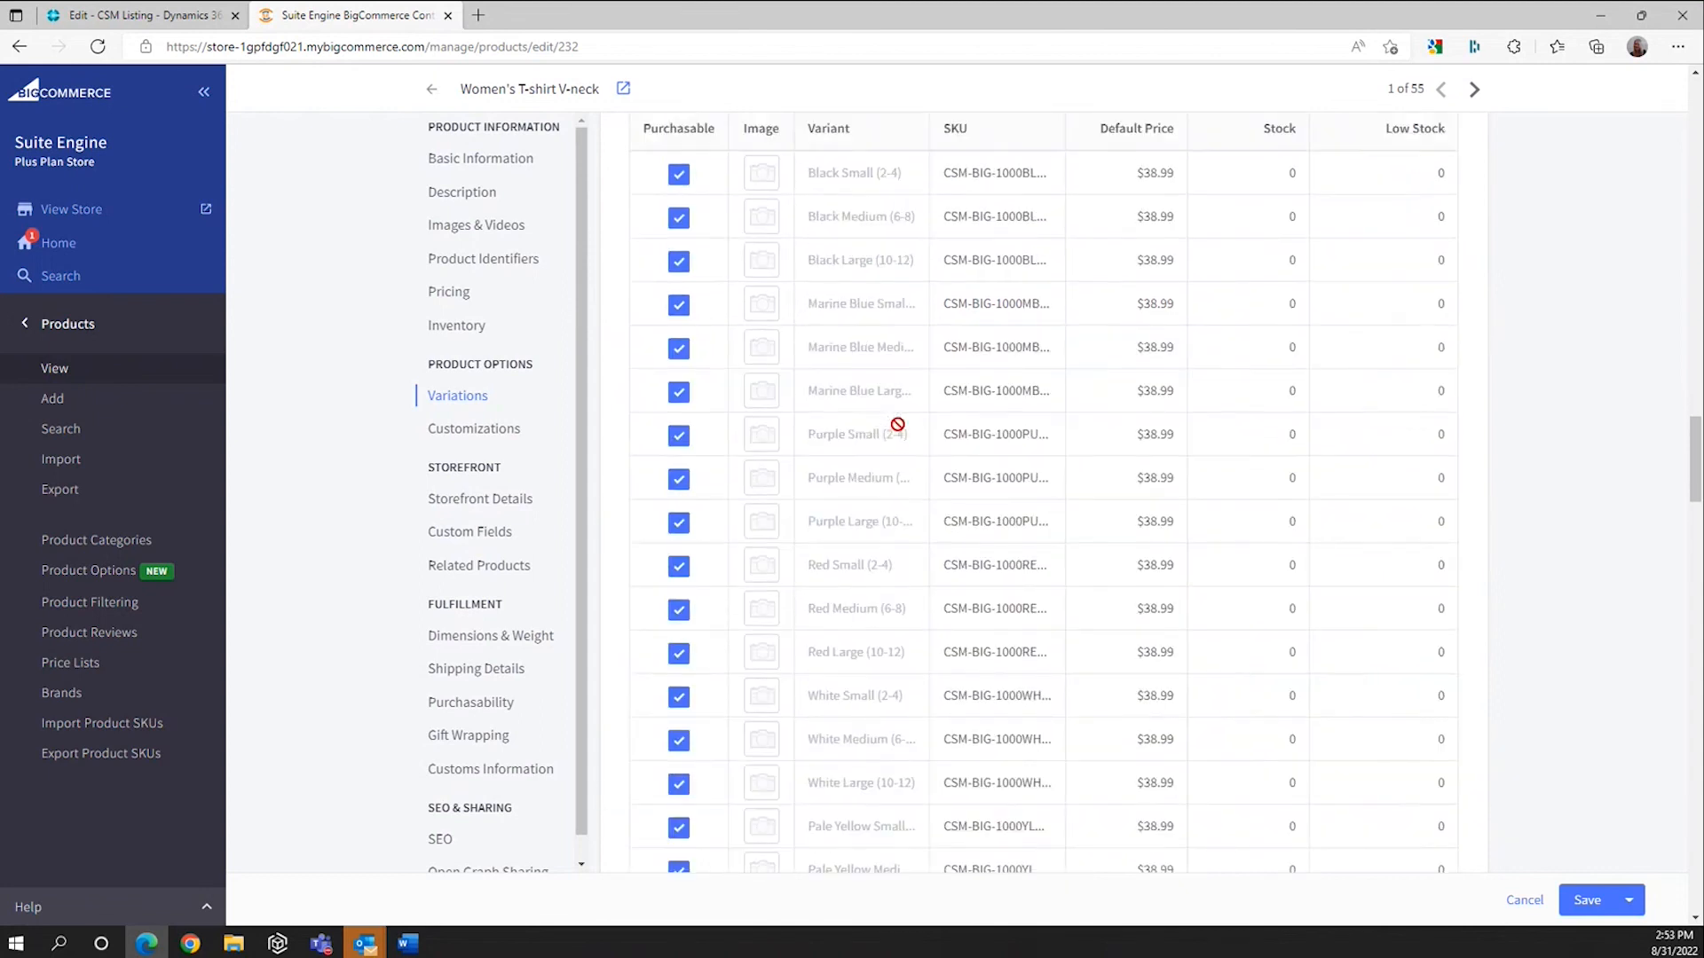
{"action": "scroll", "coordinate": [912, 424], "scroll_direction": "up", "scroll_amount": 15}
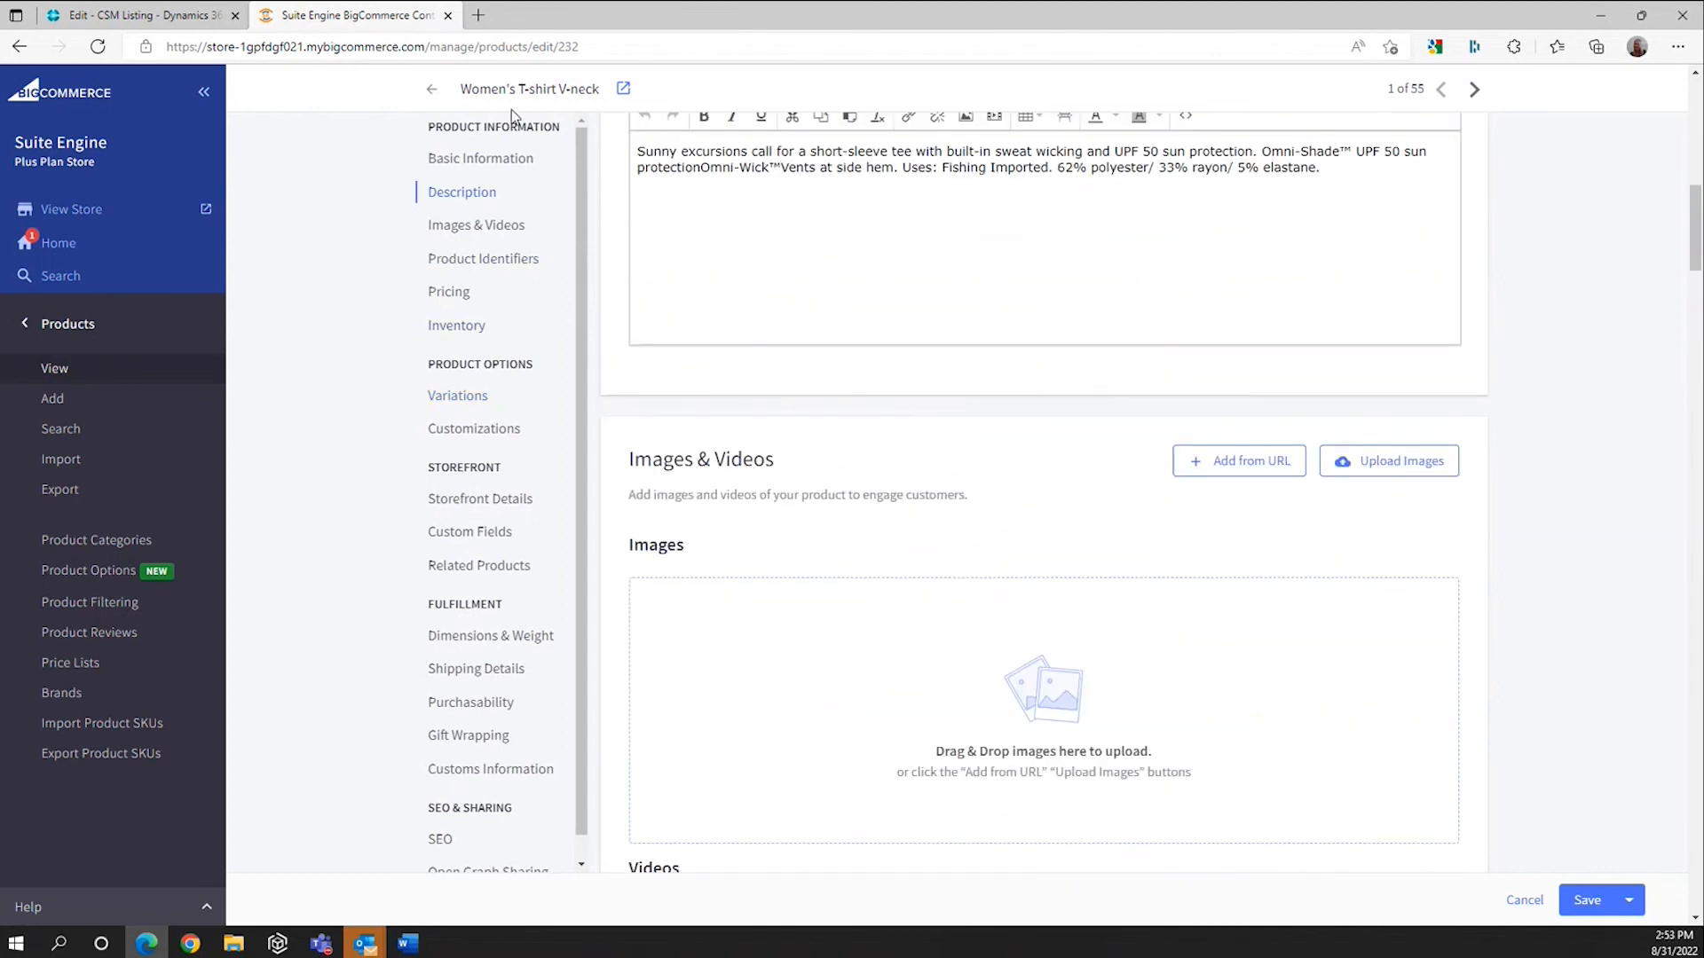
Step: View the Women's T-shirt V-neck from the product list on the storefront and check its color swatches and size choices
{"action": "left_click", "coordinate": [430, 92]}
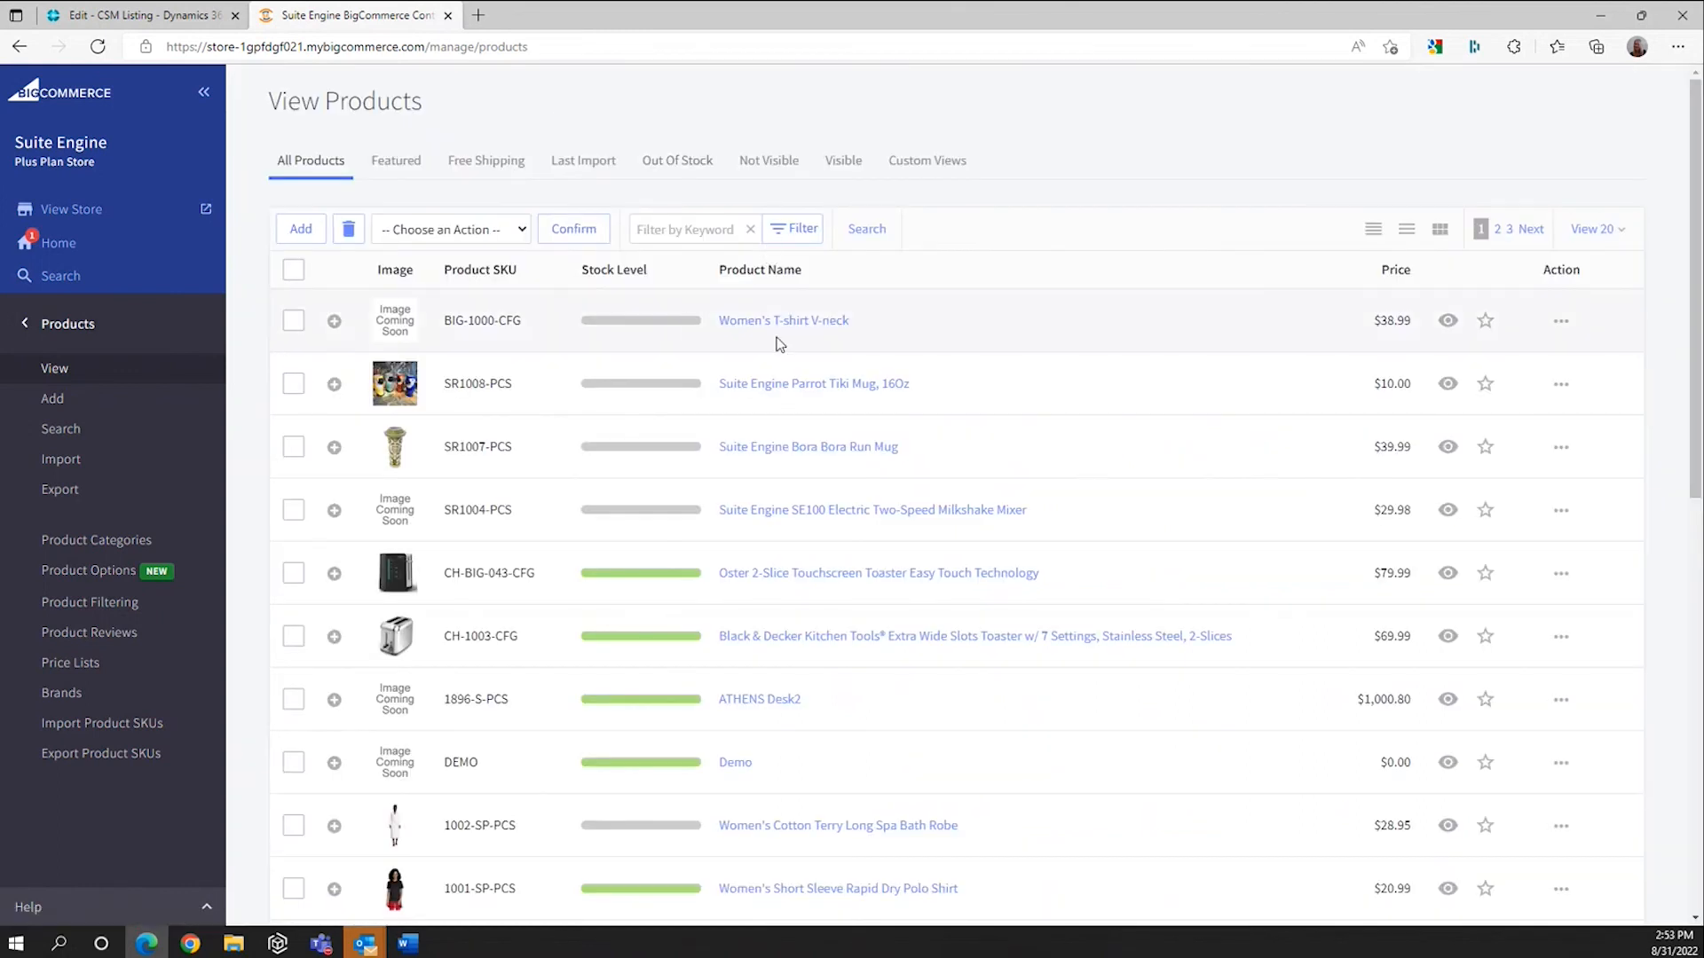
{"action": "left_click", "coordinate": [1560, 322]}
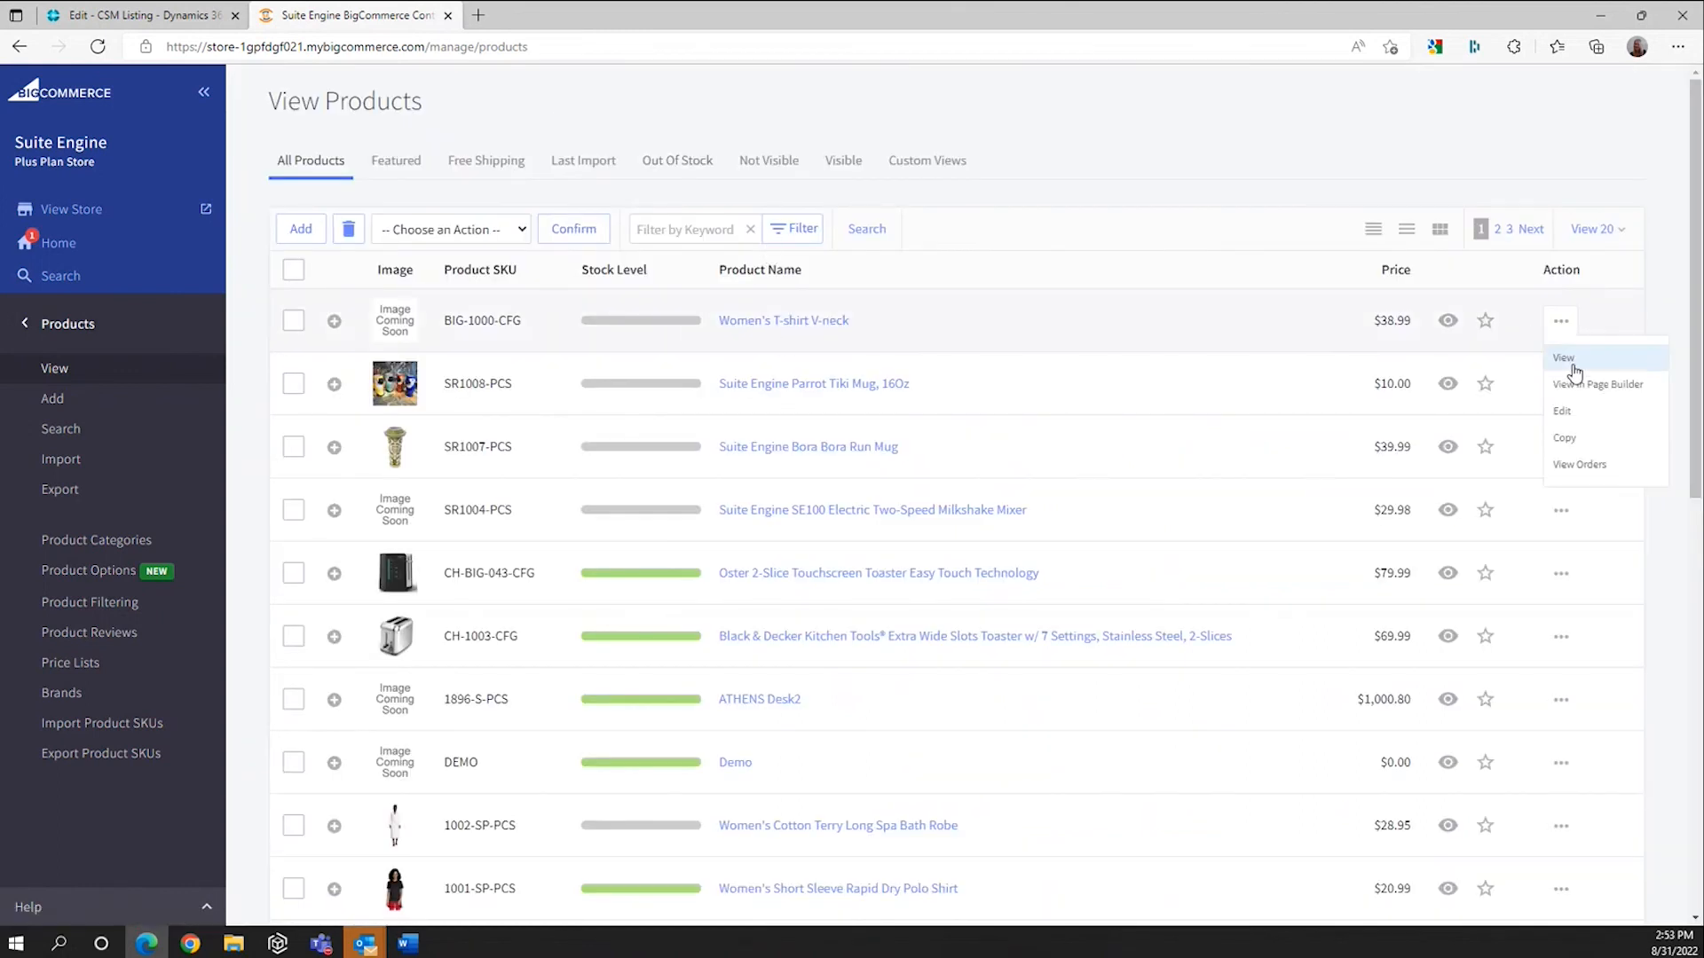
{"action": "left_click", "coordinate": [1569, 360]}
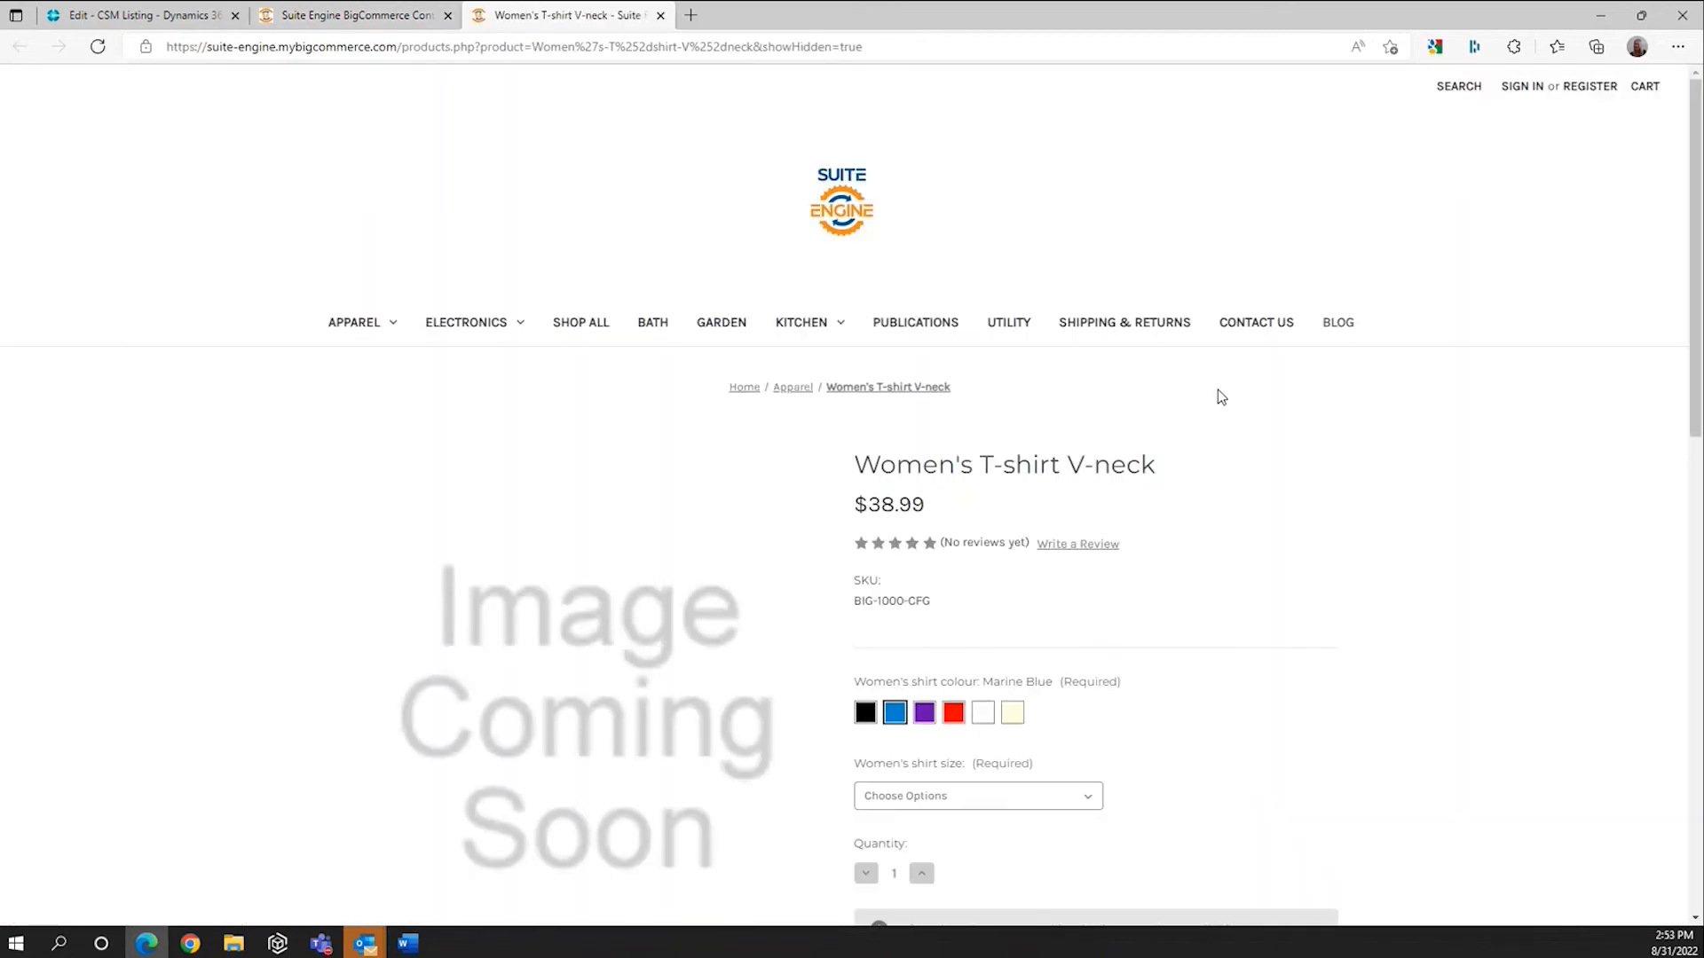
{"action": "scroll", "coordinate": [1280, 521], "scroll_direction": "down", "scroll_amount": 3}
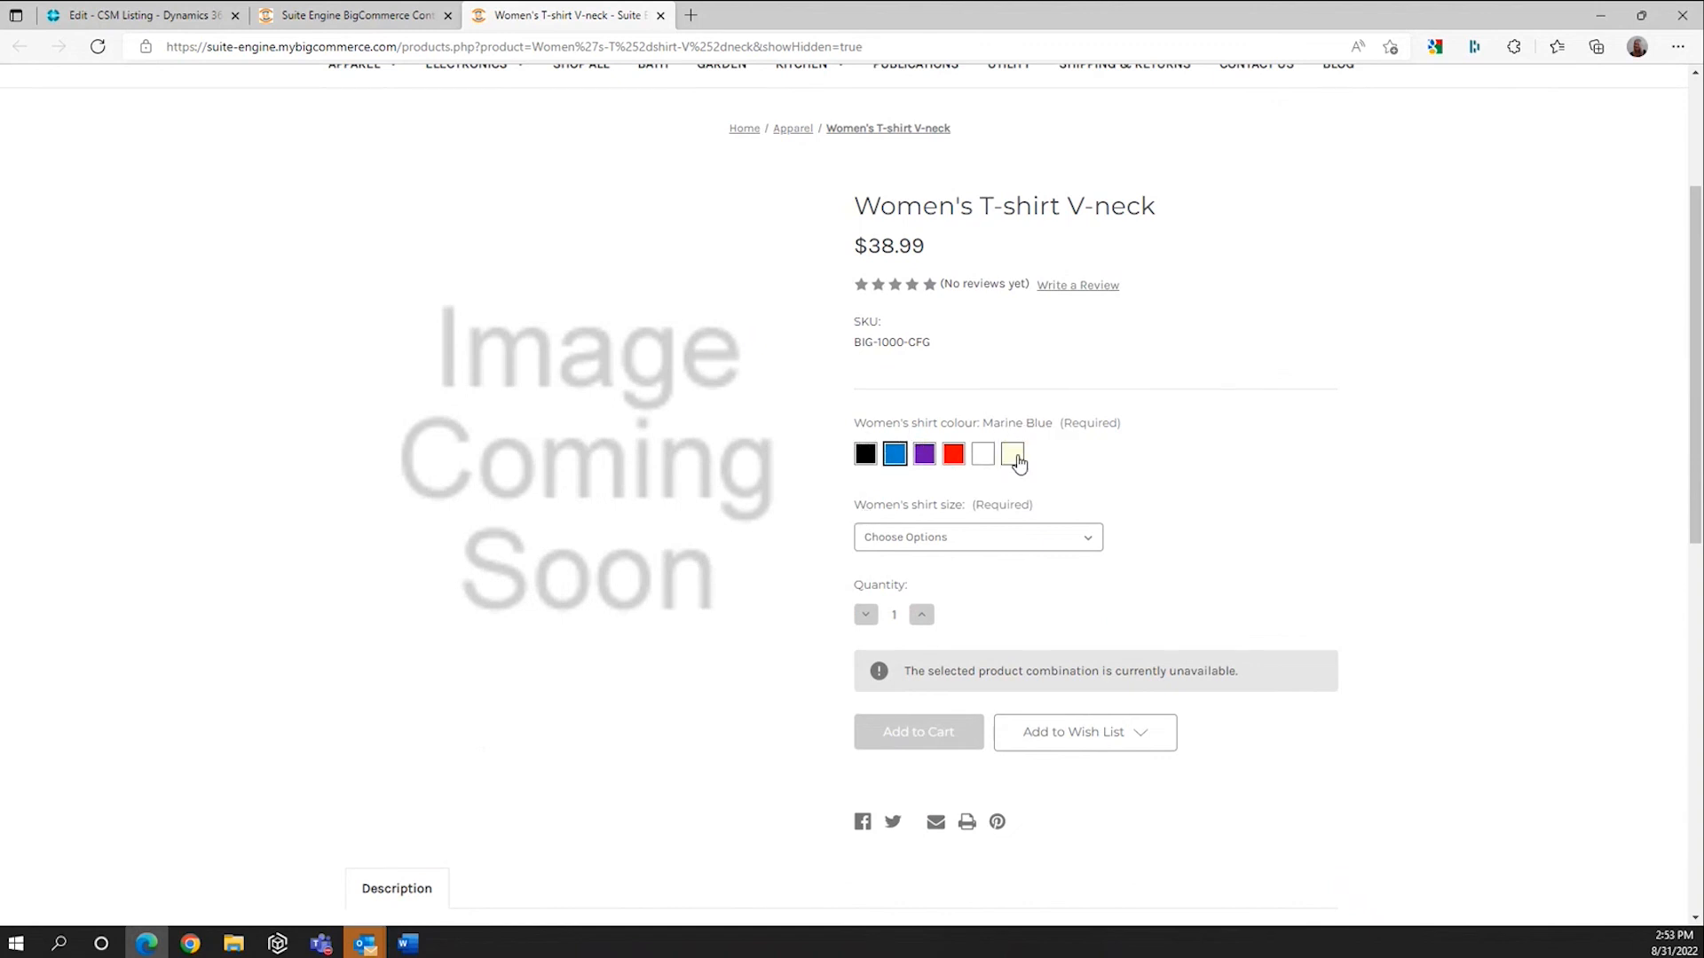
{"action": "left_click", "coordinate": [1093, 544]}
{"action": "left_click", "coordinate": [1153, 521]}
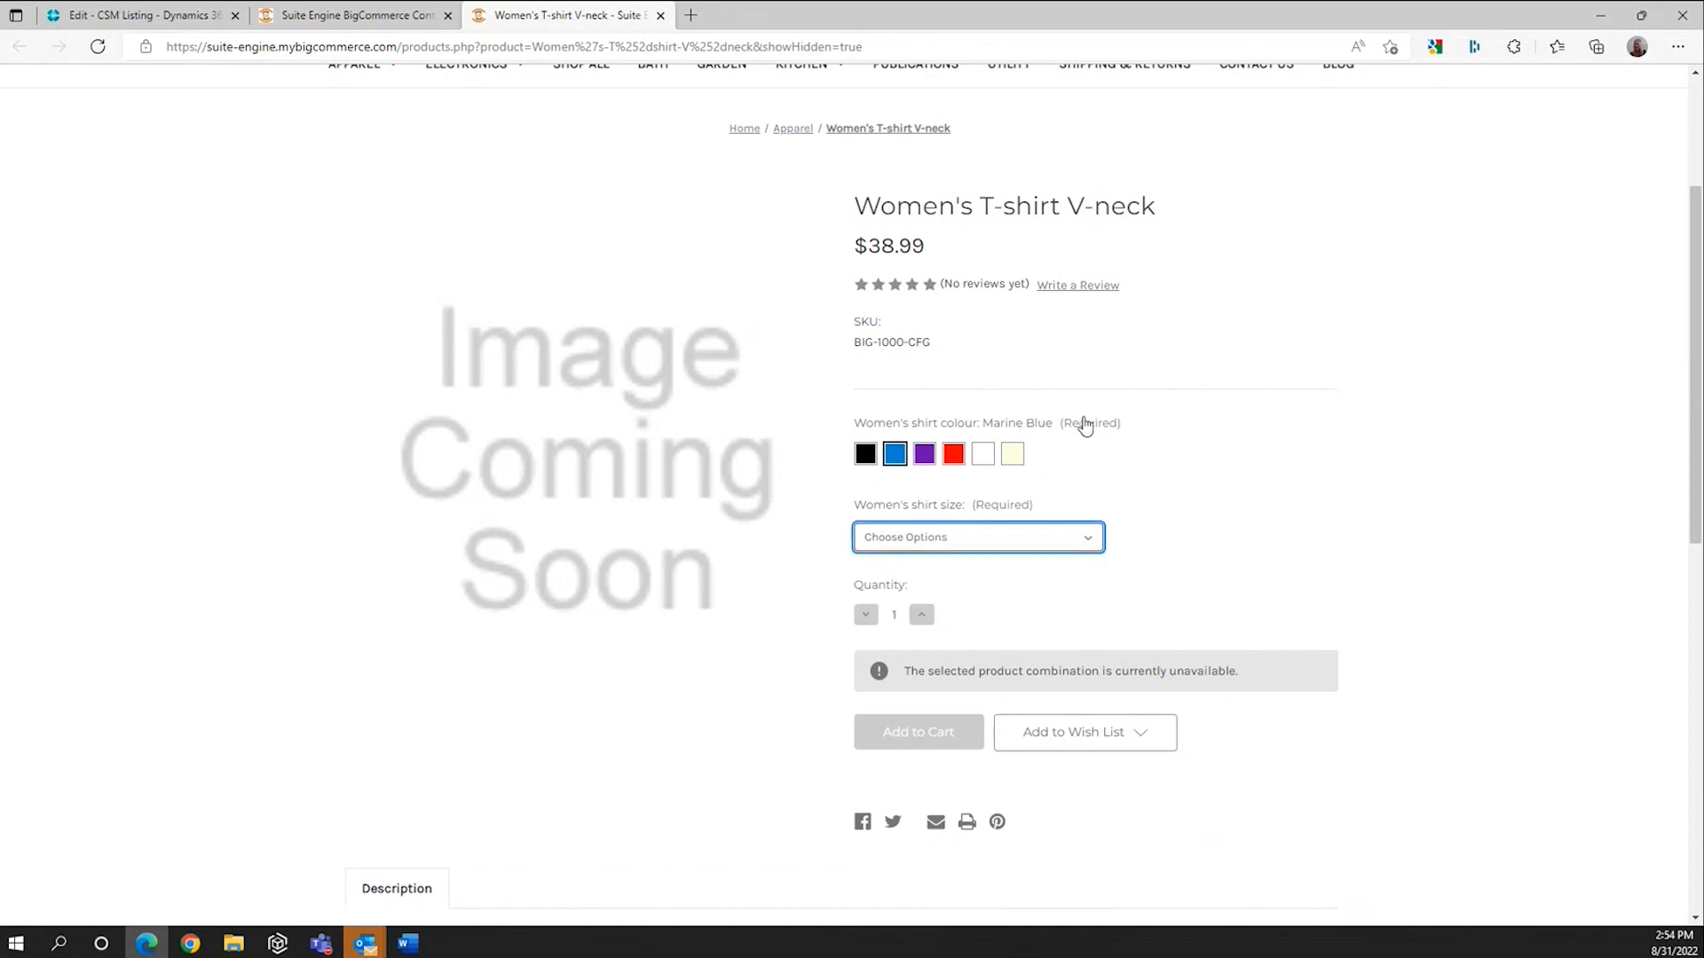
Step: Return to the BigCommerce admin and add the blue, white and black shirt images to the Women's T-shirt V-neck product
{"action": "left_click", "coordinate": [395, 27]}
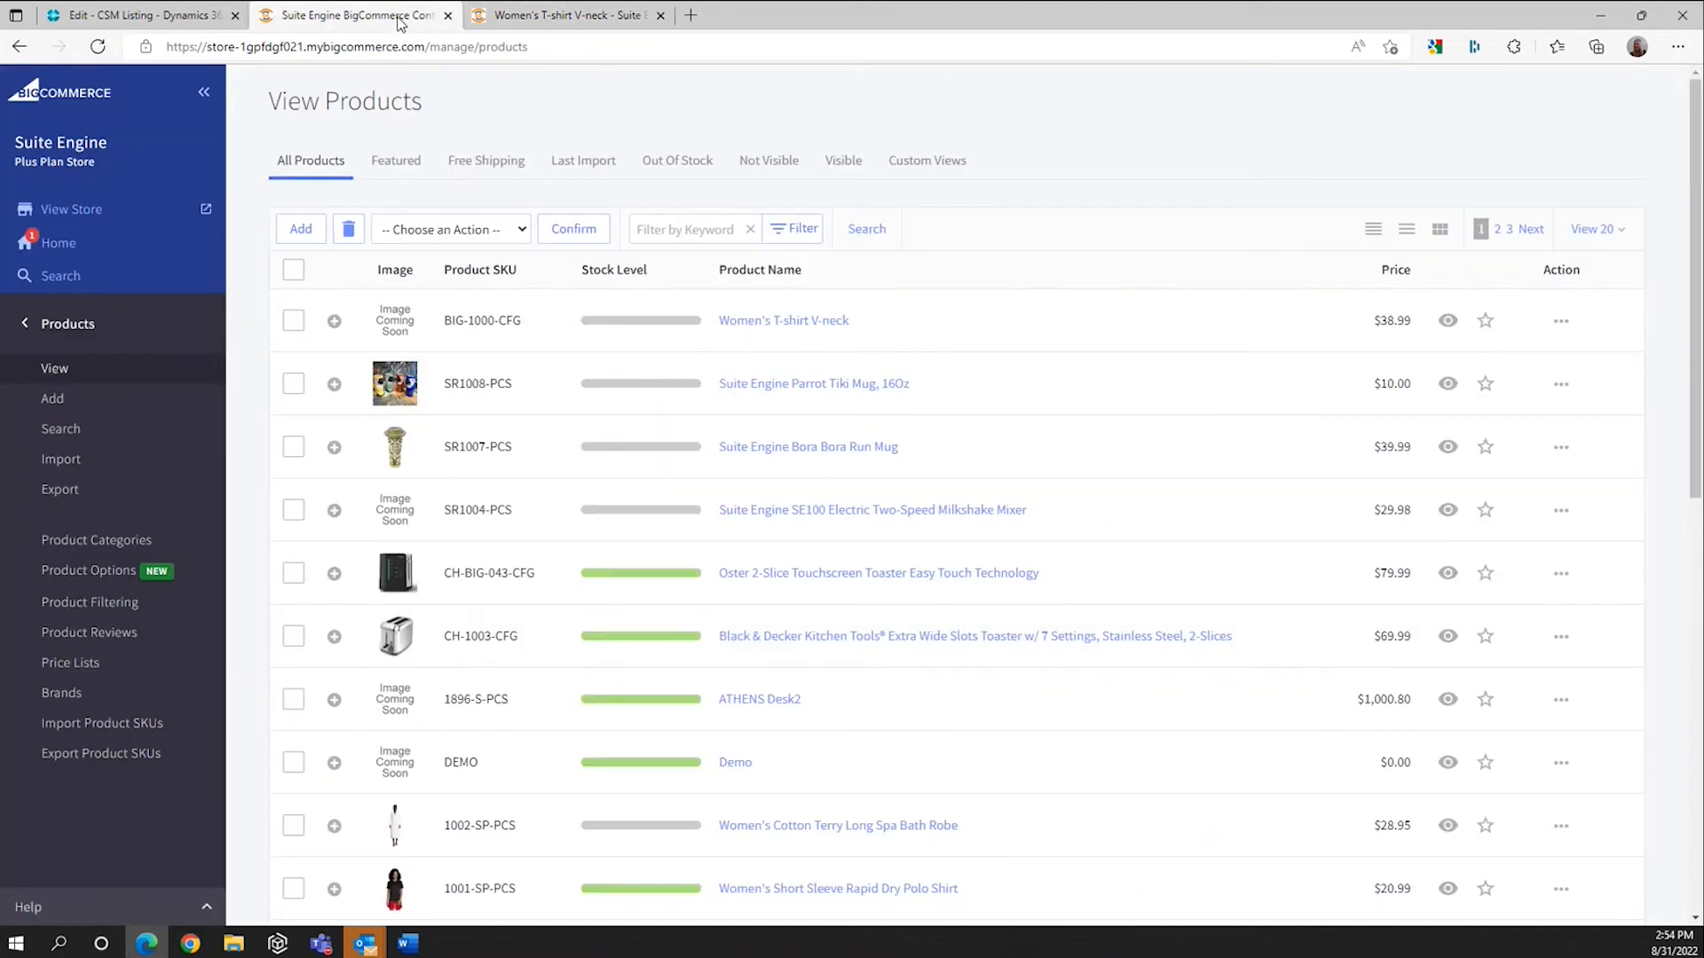
{"action": "left_click", "coordinate": [838, 324]}
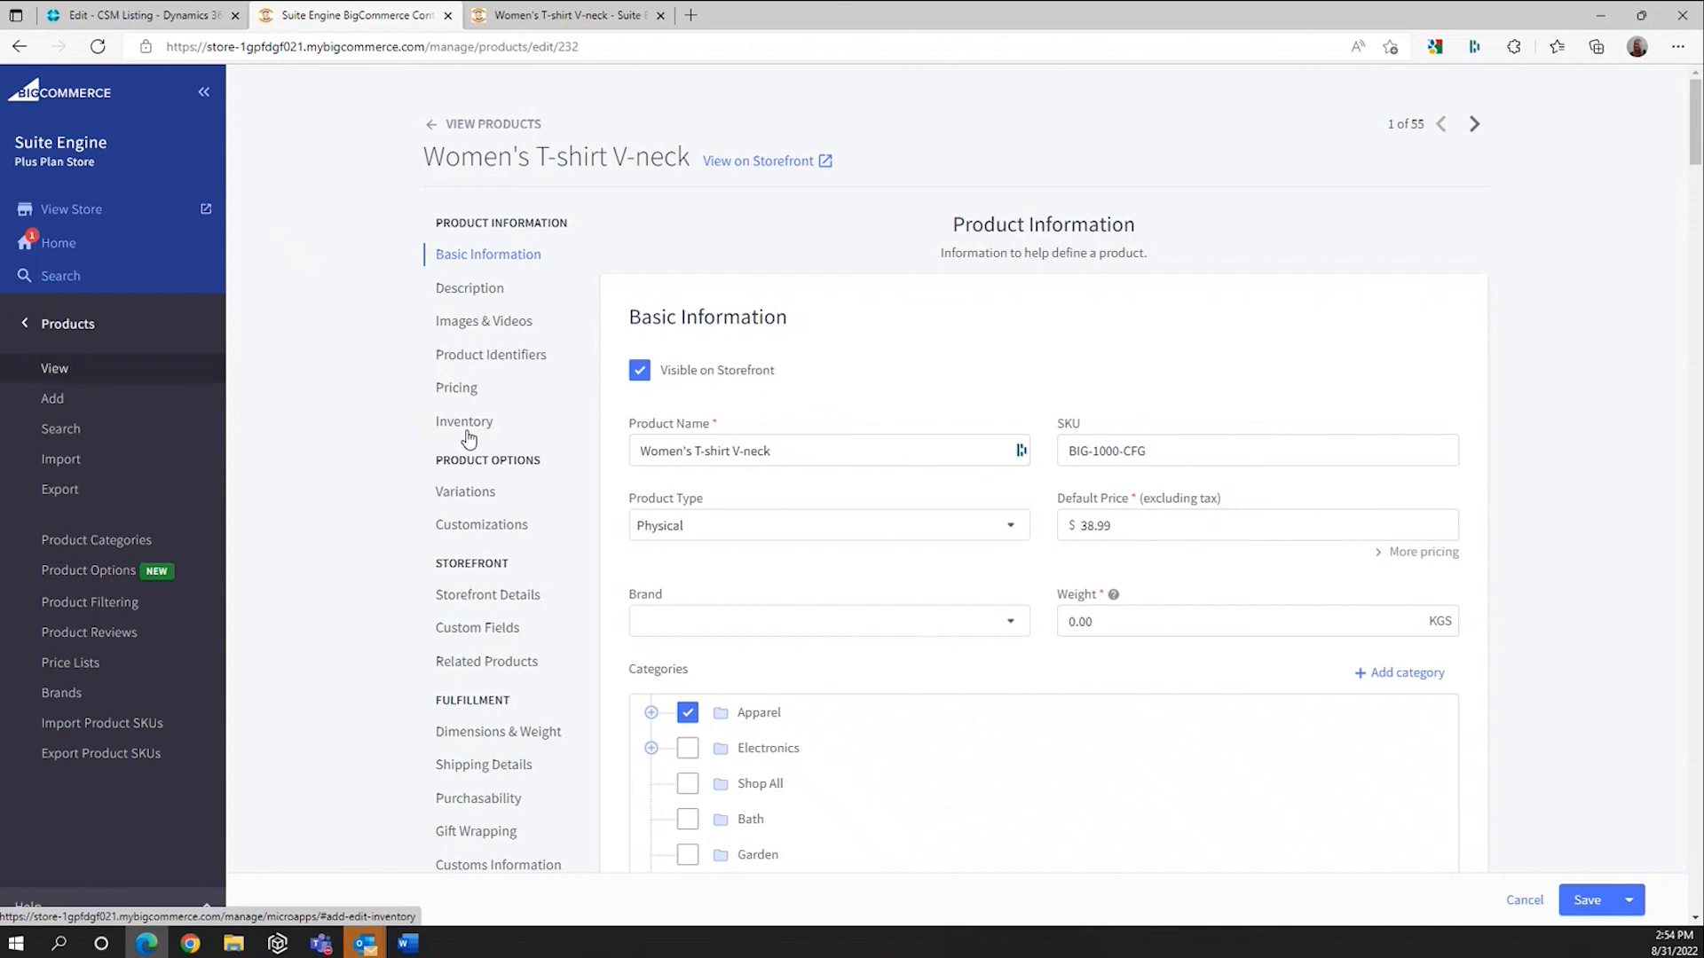
{"action": "left_click", "coordinate": [473, 327]}
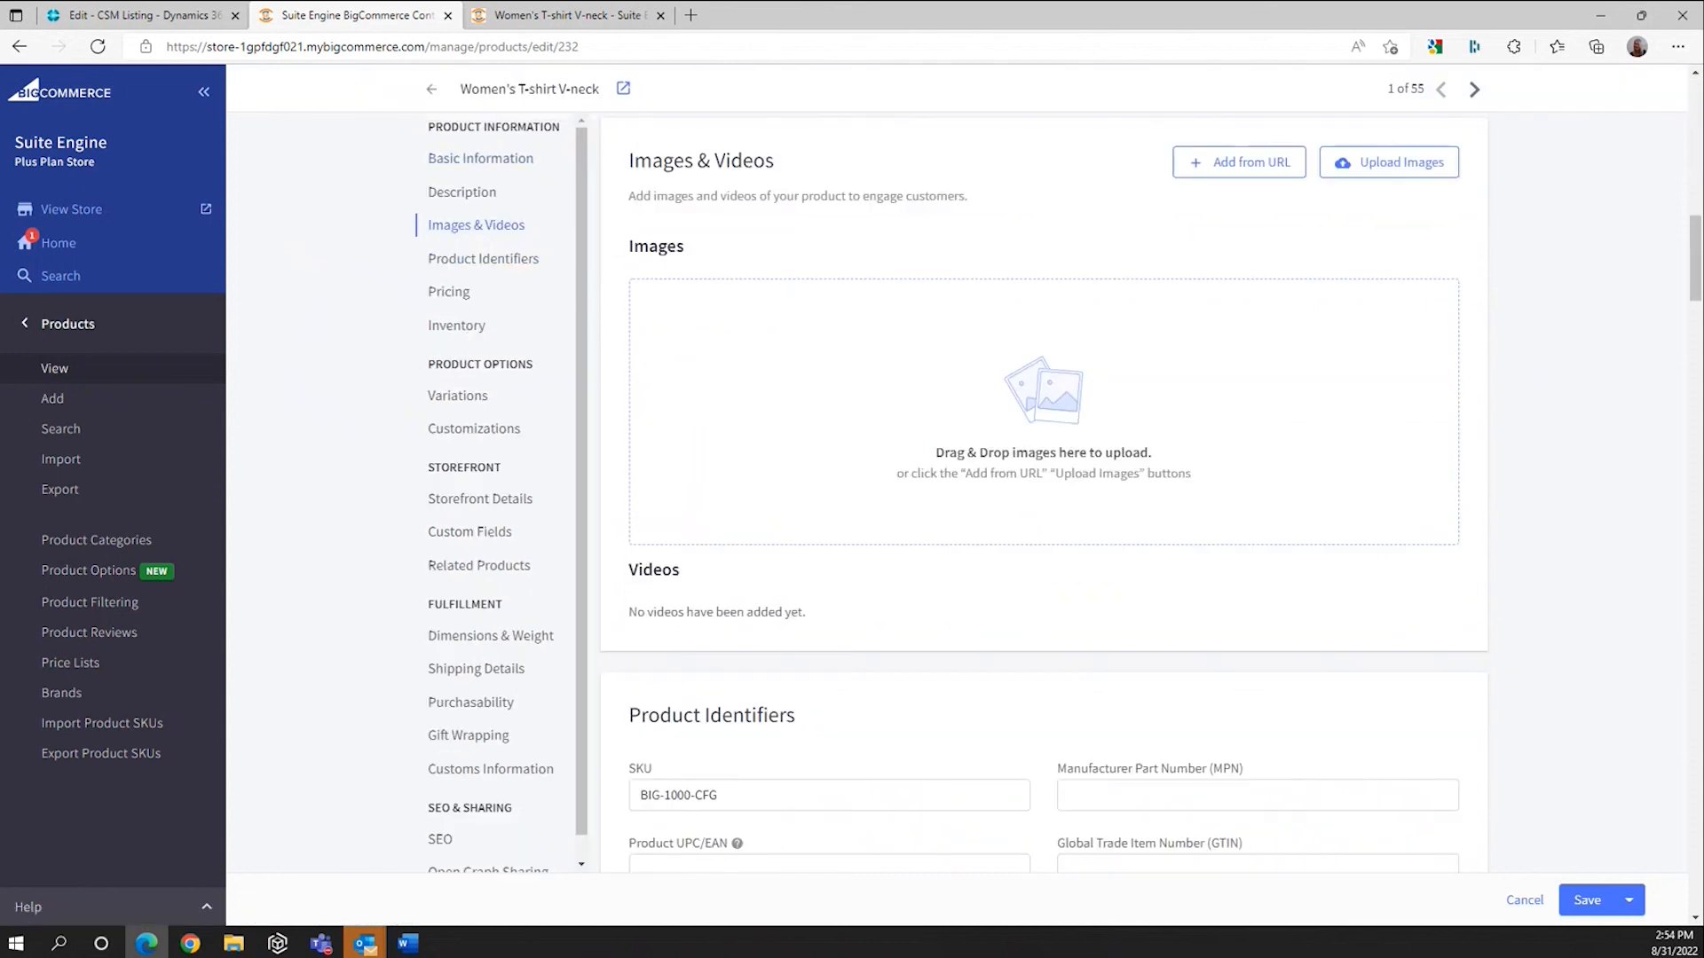
{"action": "key", "text": "alt+Tab"}
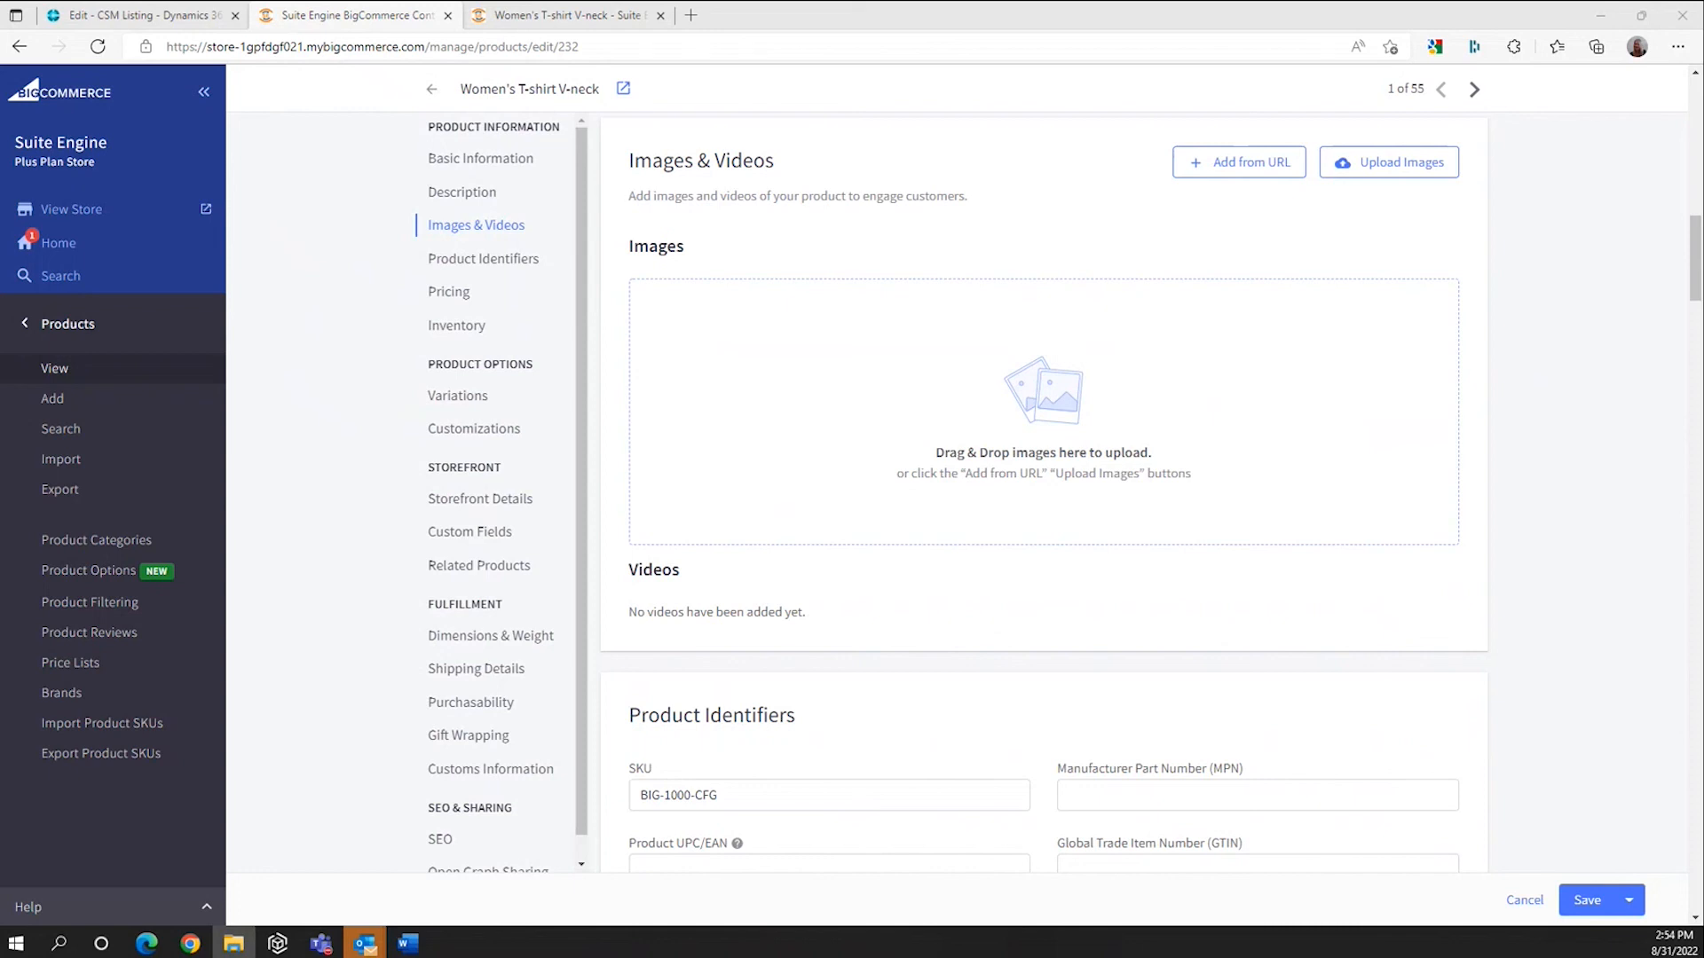
{"action": "left_click_drag", "start_coordinate": [1699, 639], "coordinate": [952, 461]}
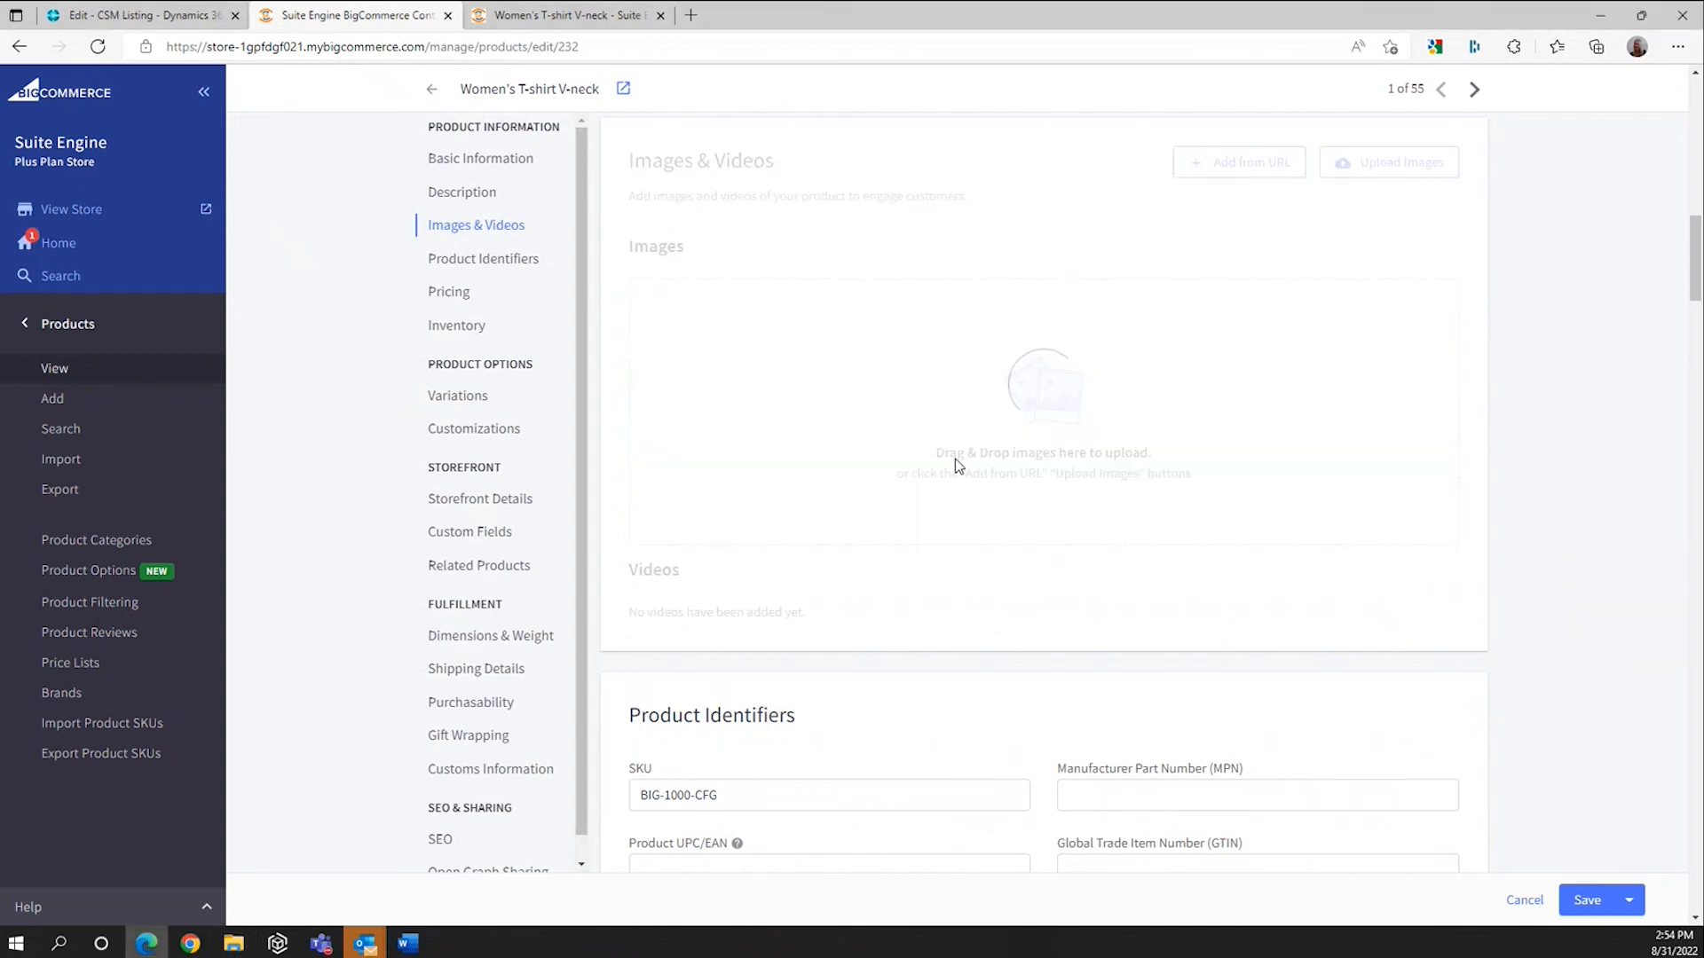
Step: Save the Women's T-shirt V-neck product with its images and return to the product list
{"action": "left_click", "coordinate": [429, 92]}
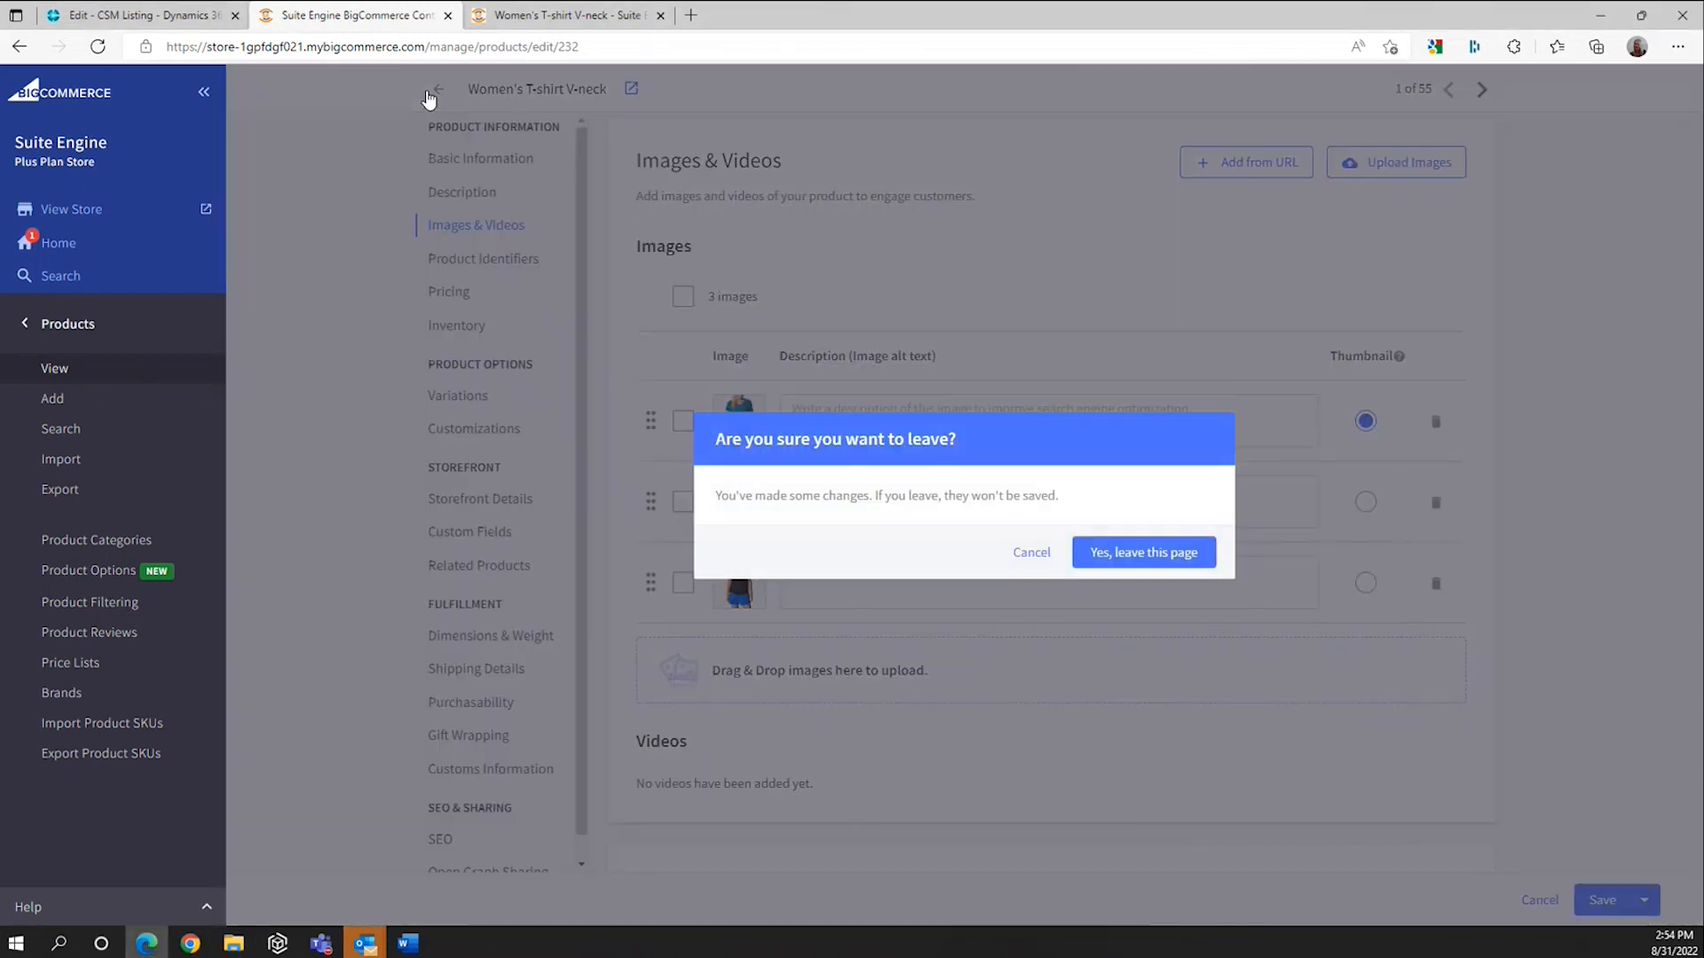
{"action": "left_click", "coordinate": [1031, 553]}
{"action": "left_click", "coordinate": [1629, 900]}
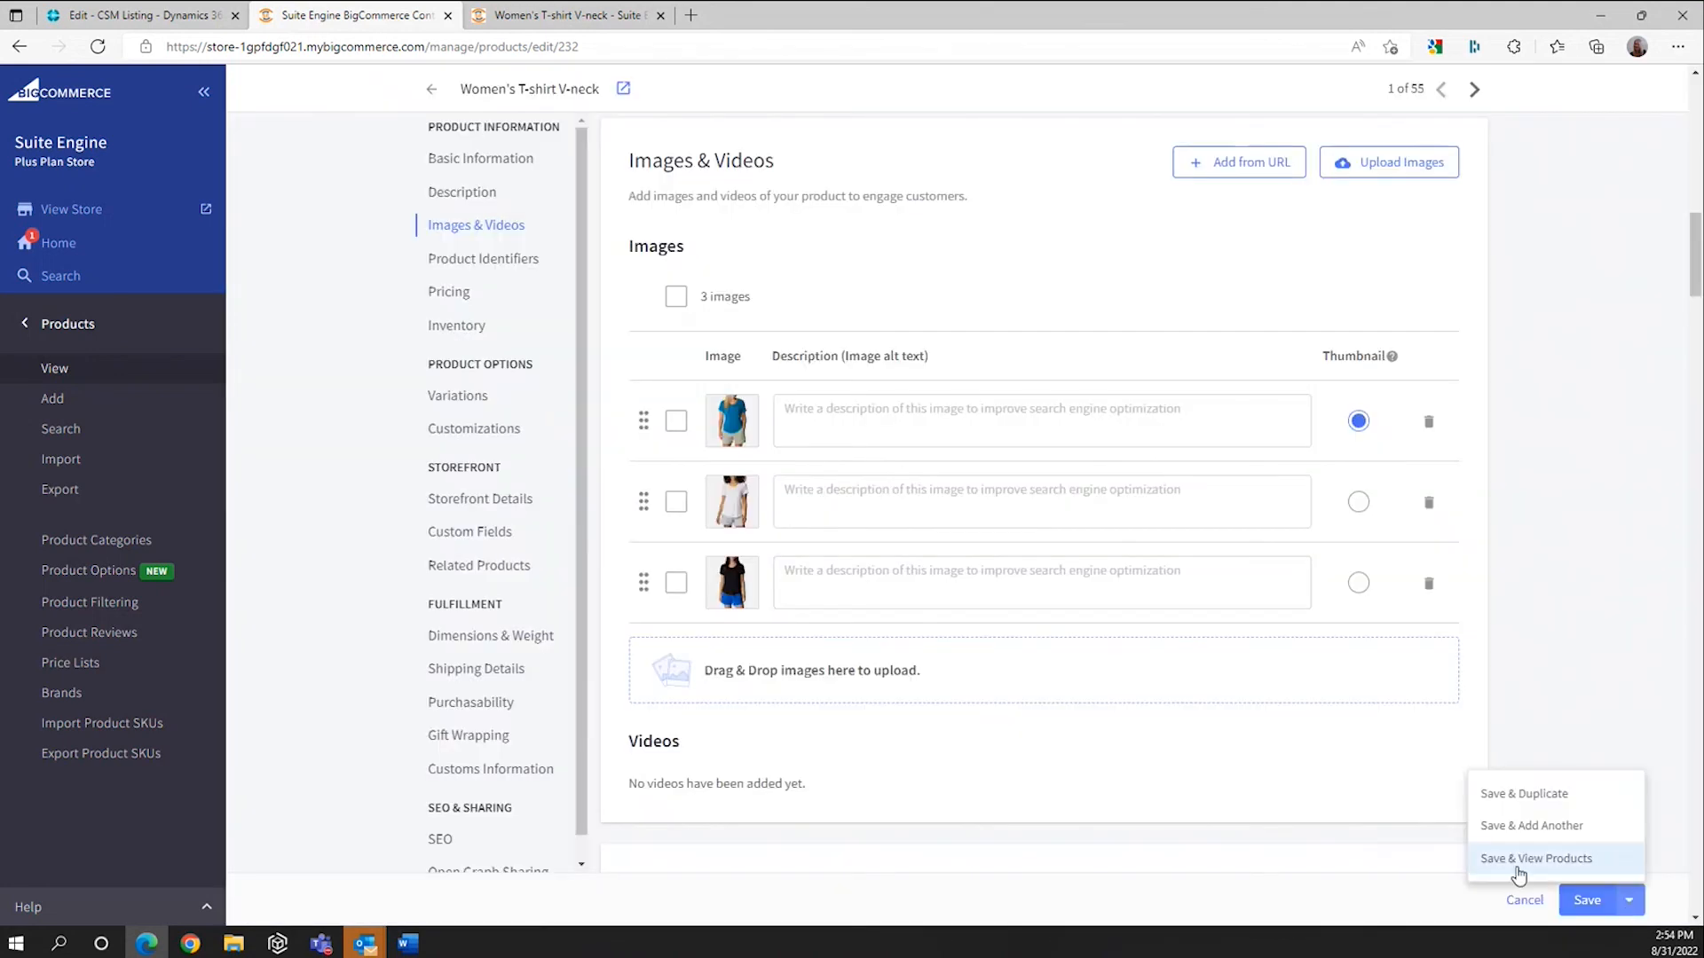
{"action": "left_click", "coordinate": [1519, 860]}
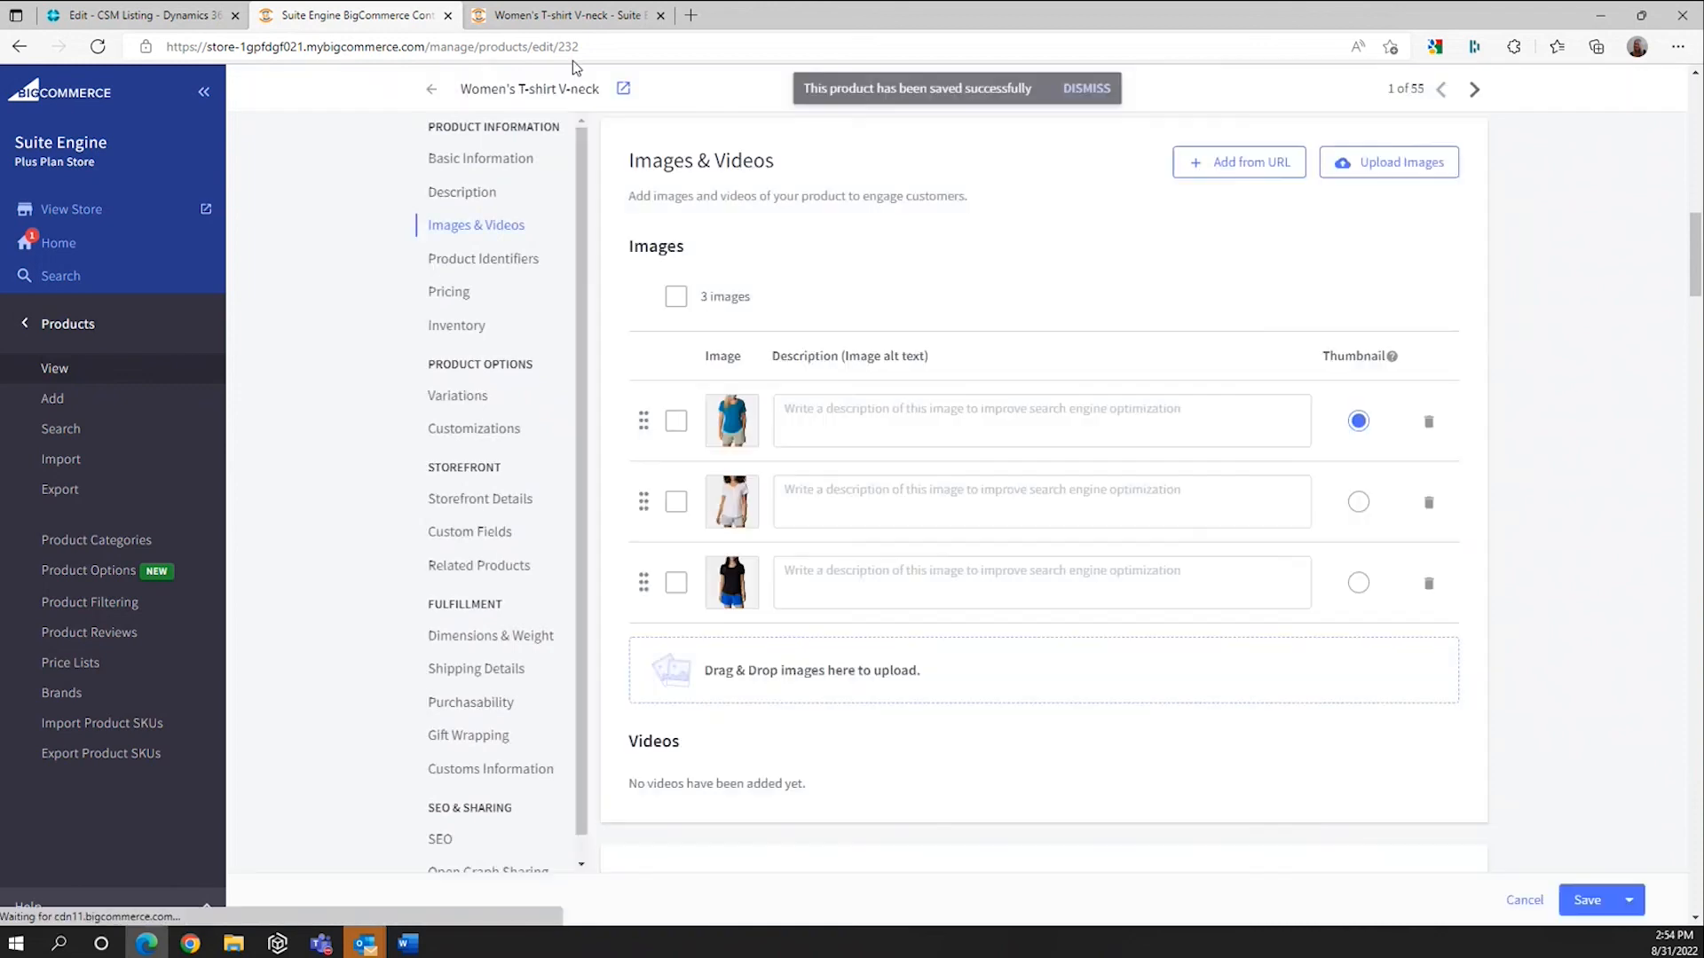
Step: Close the old storefront preview and view the Women's T-shirt V-neck on the storefront again to check its images
{"action": "left_click", "coordinate": [660, 15]}
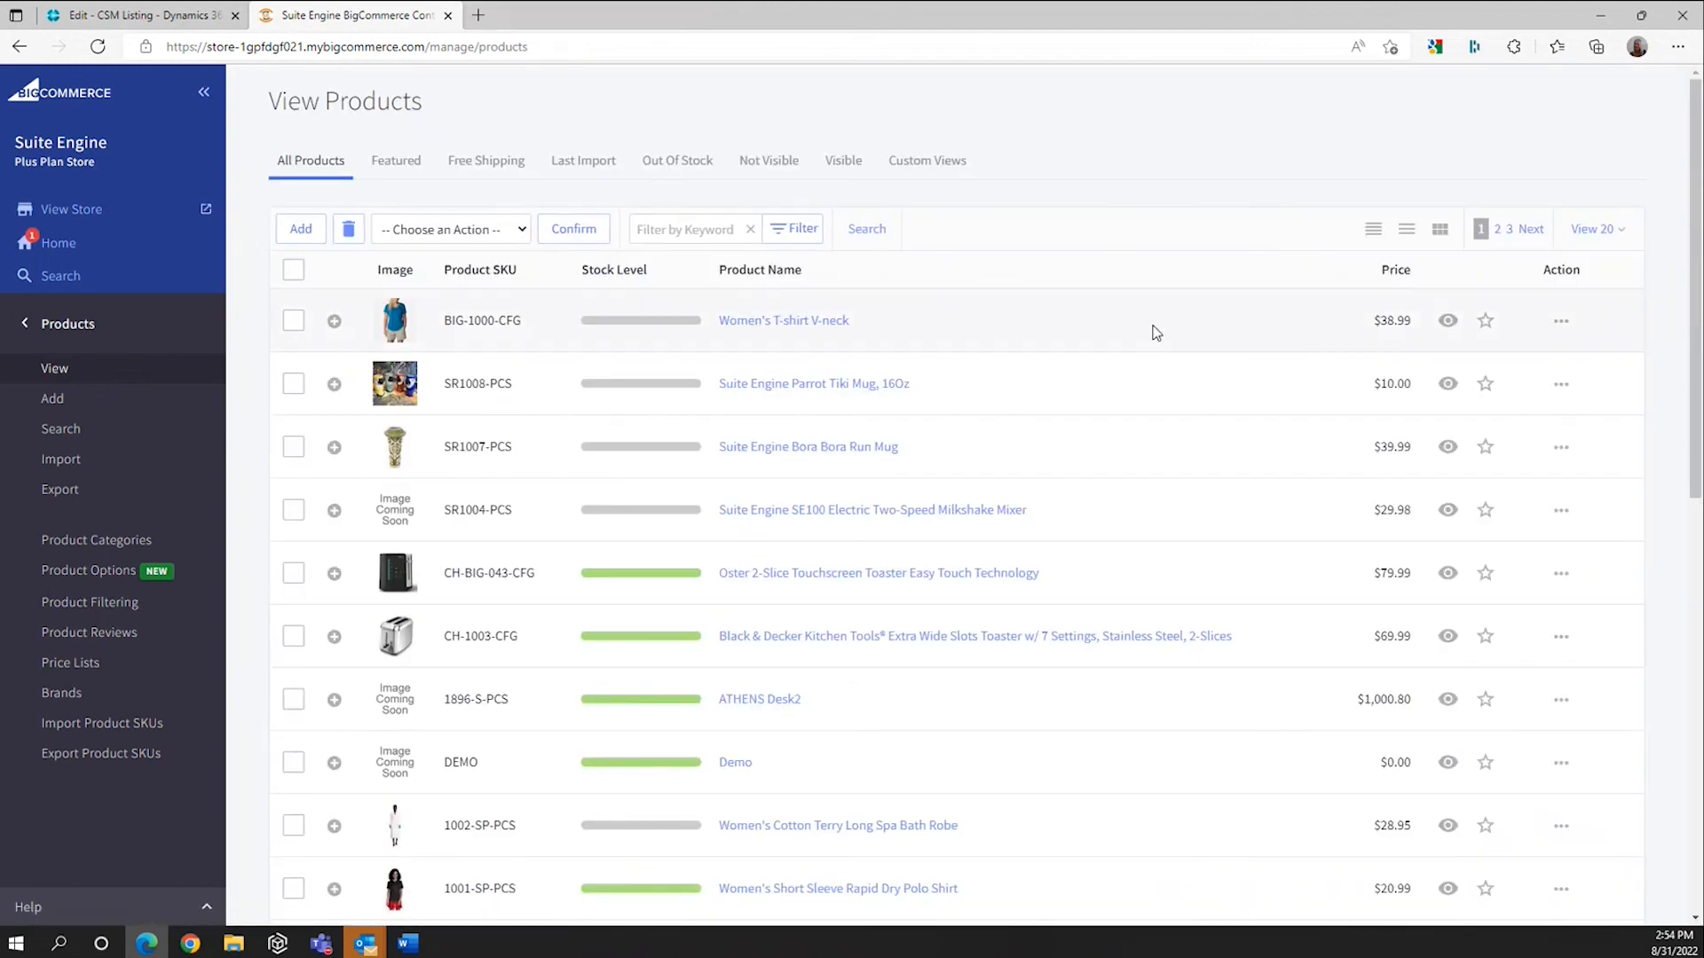
{"action": "left_click", "coordinate": [1561, 321]}
{"action": "left_click", "coordinate": [1573, 358]}
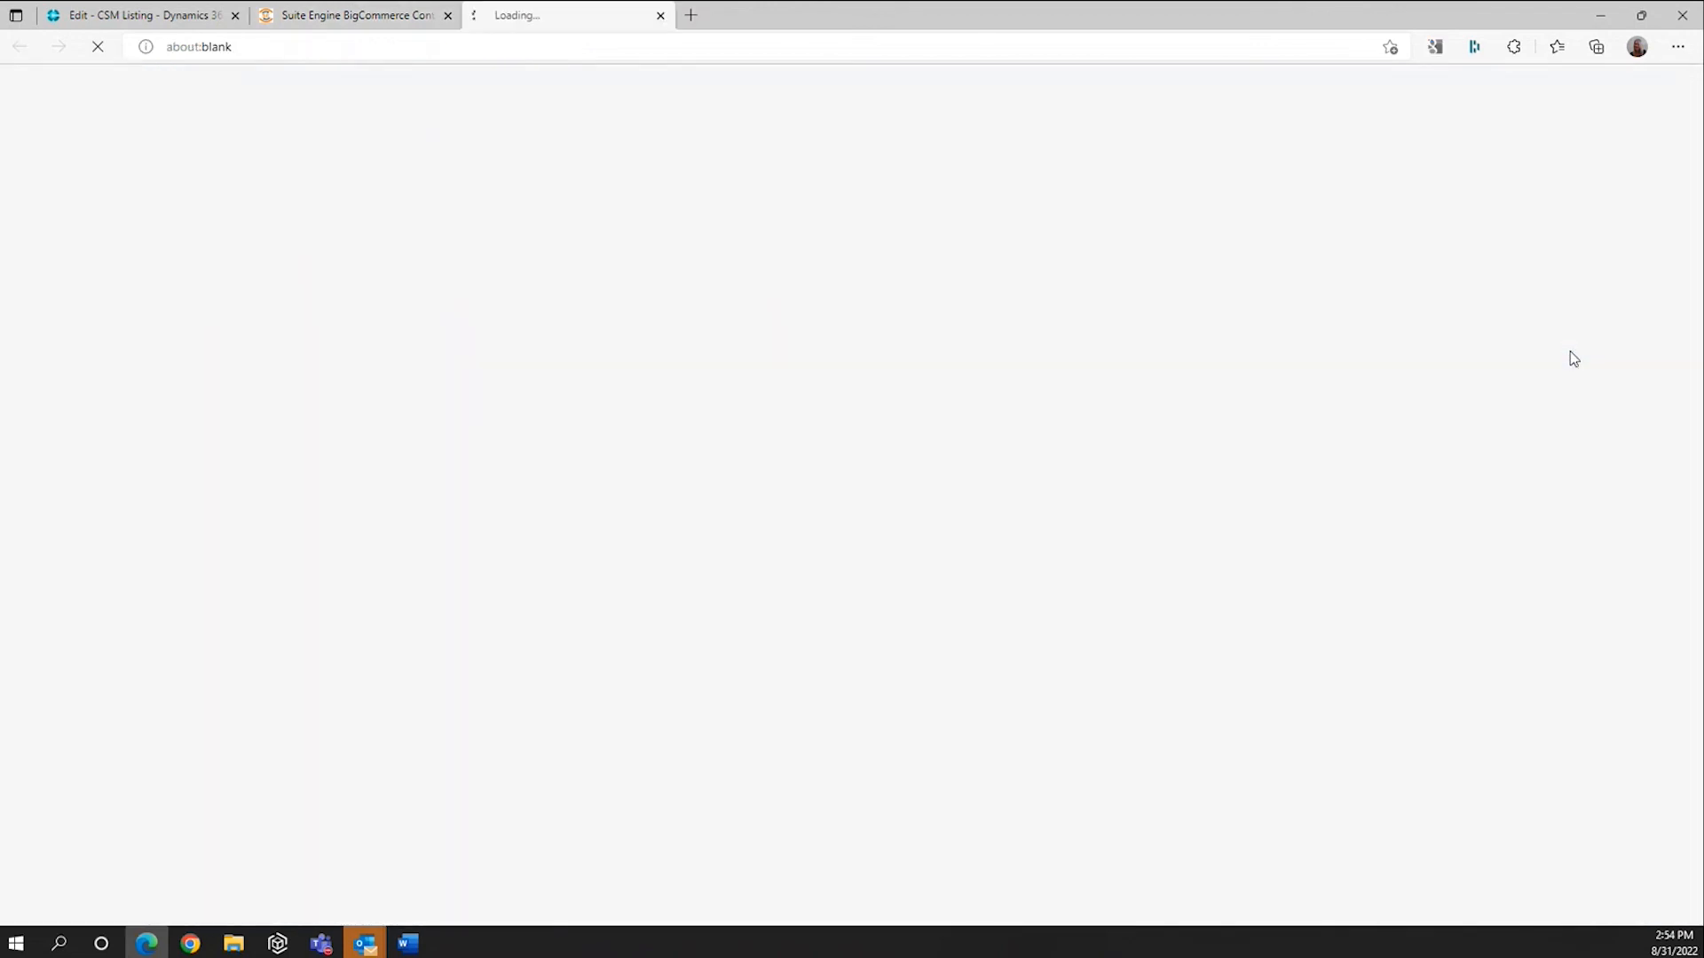
{"action": "scroll", "coordinate": [393, 579], "scroll_direction": "down", "scroll_amount": 5}
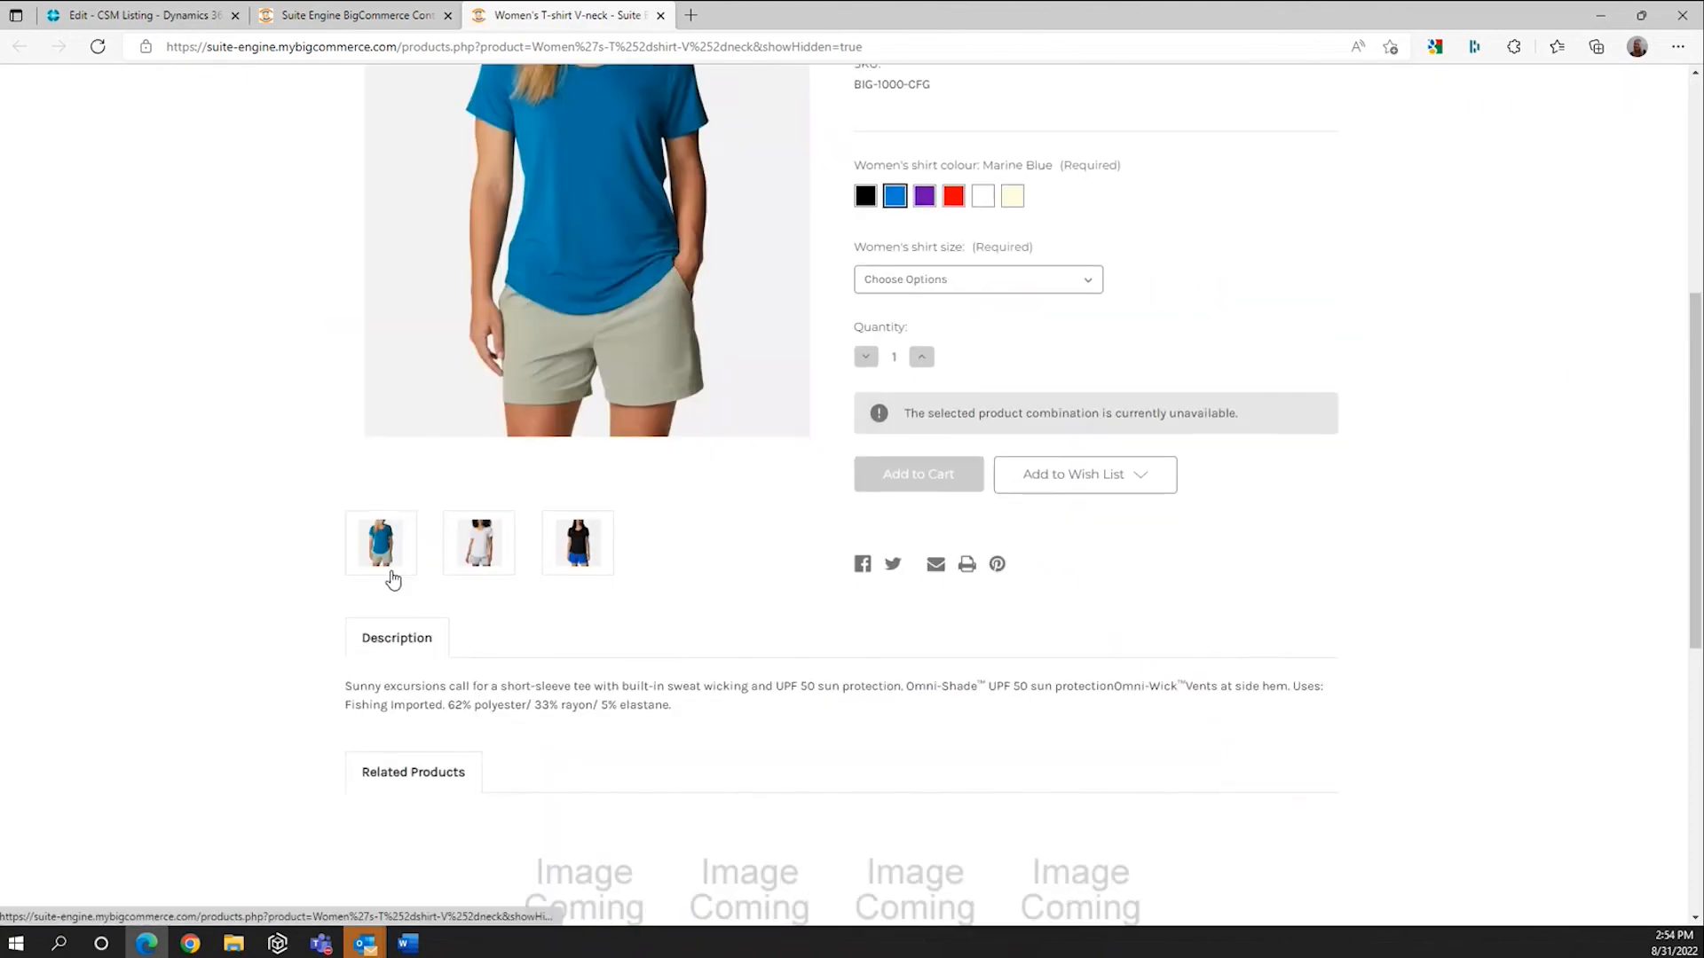
{"action": "scroll", "coordinate": [156, 502], "scroll_direction": "up", "scroll_amount": 5}
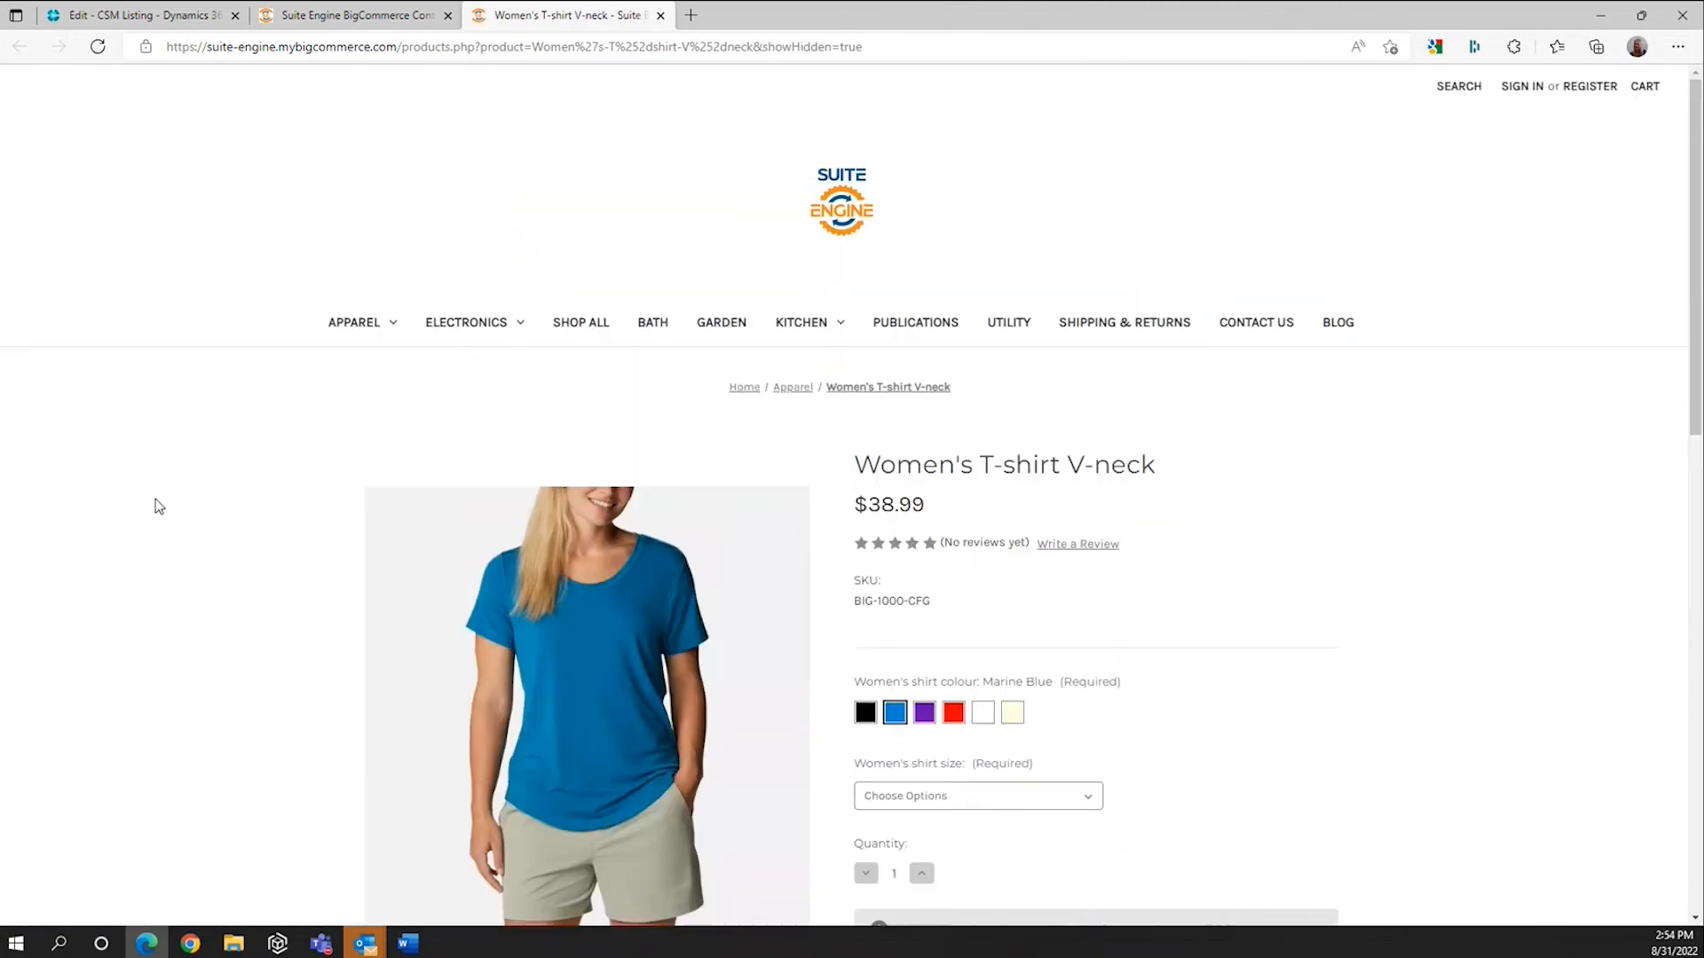
Step: Switch back to the BIG-1000-CFG listing in Business Central
{"action": "left_click", "coordinate": [437, 21]}
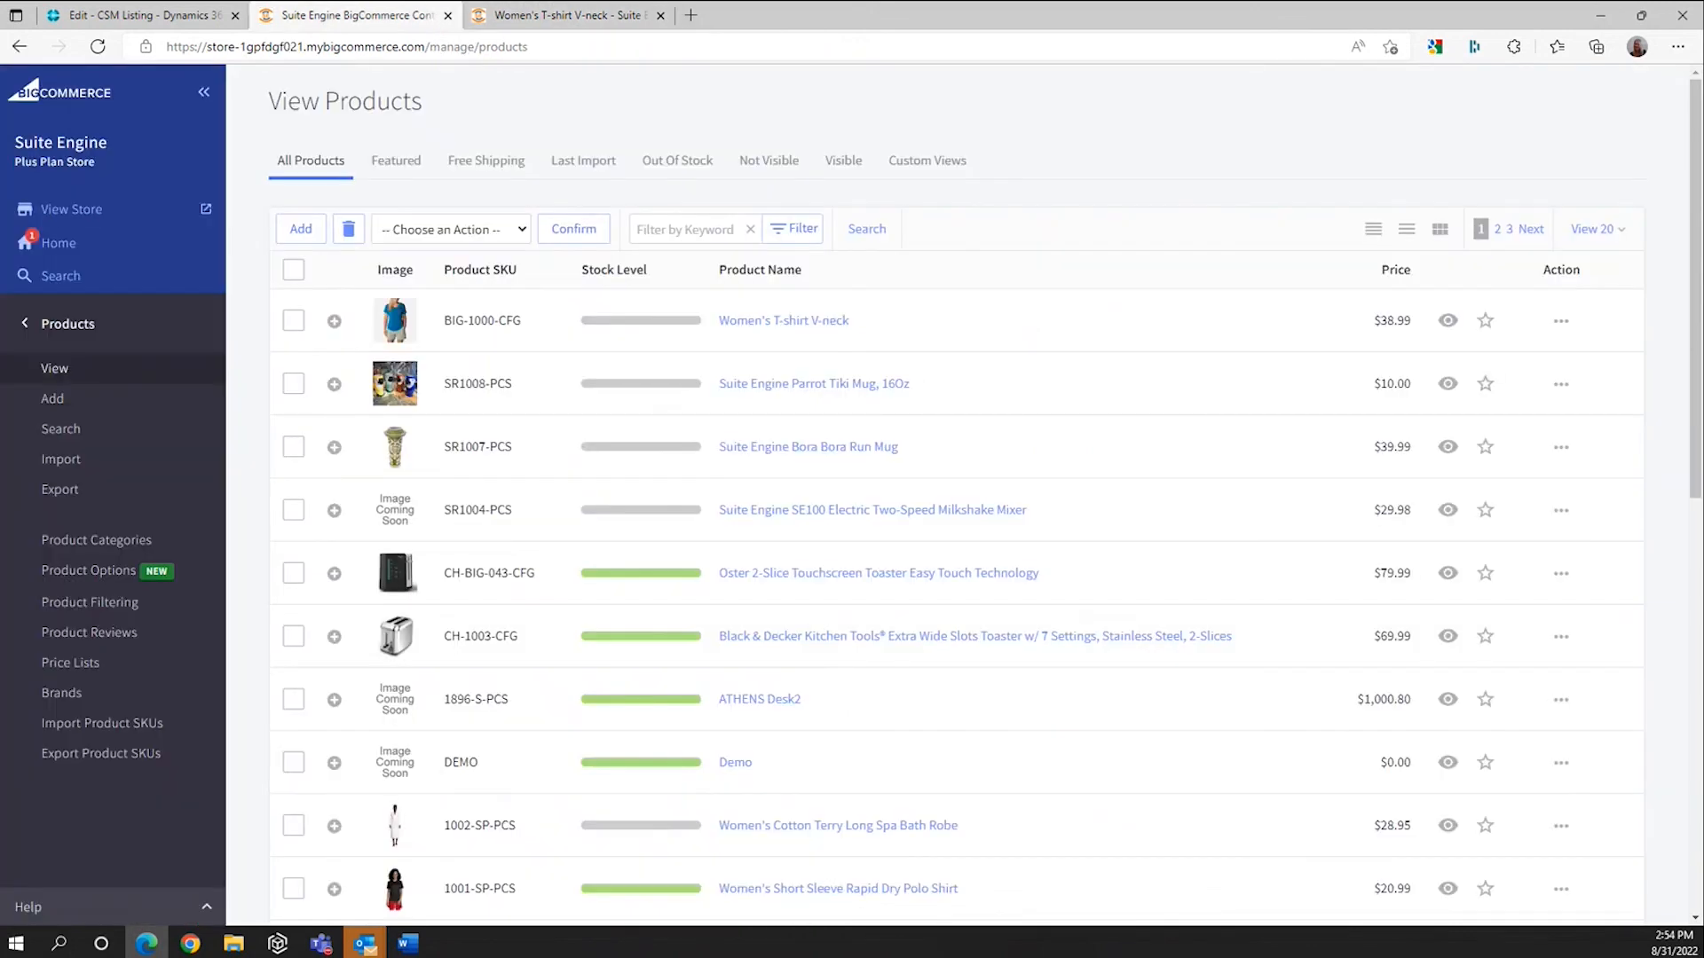
{"action": "key", "text": "alt+Tab"}
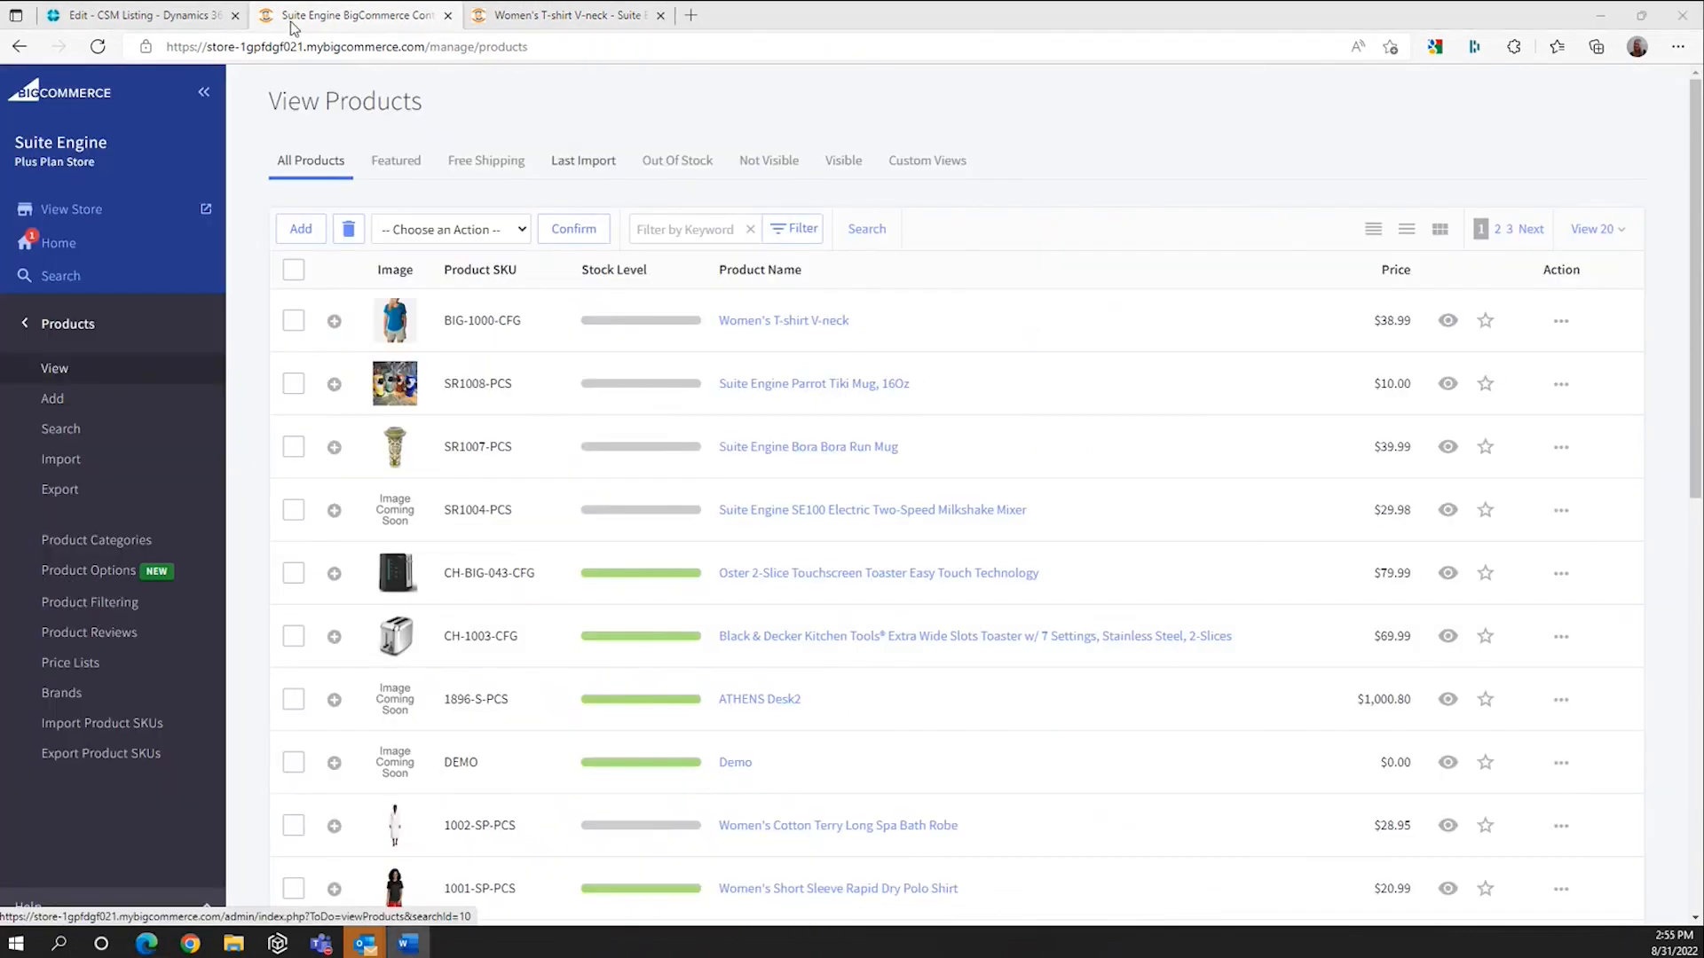
{"action": "left_click", "coordinate": [133, 15]}
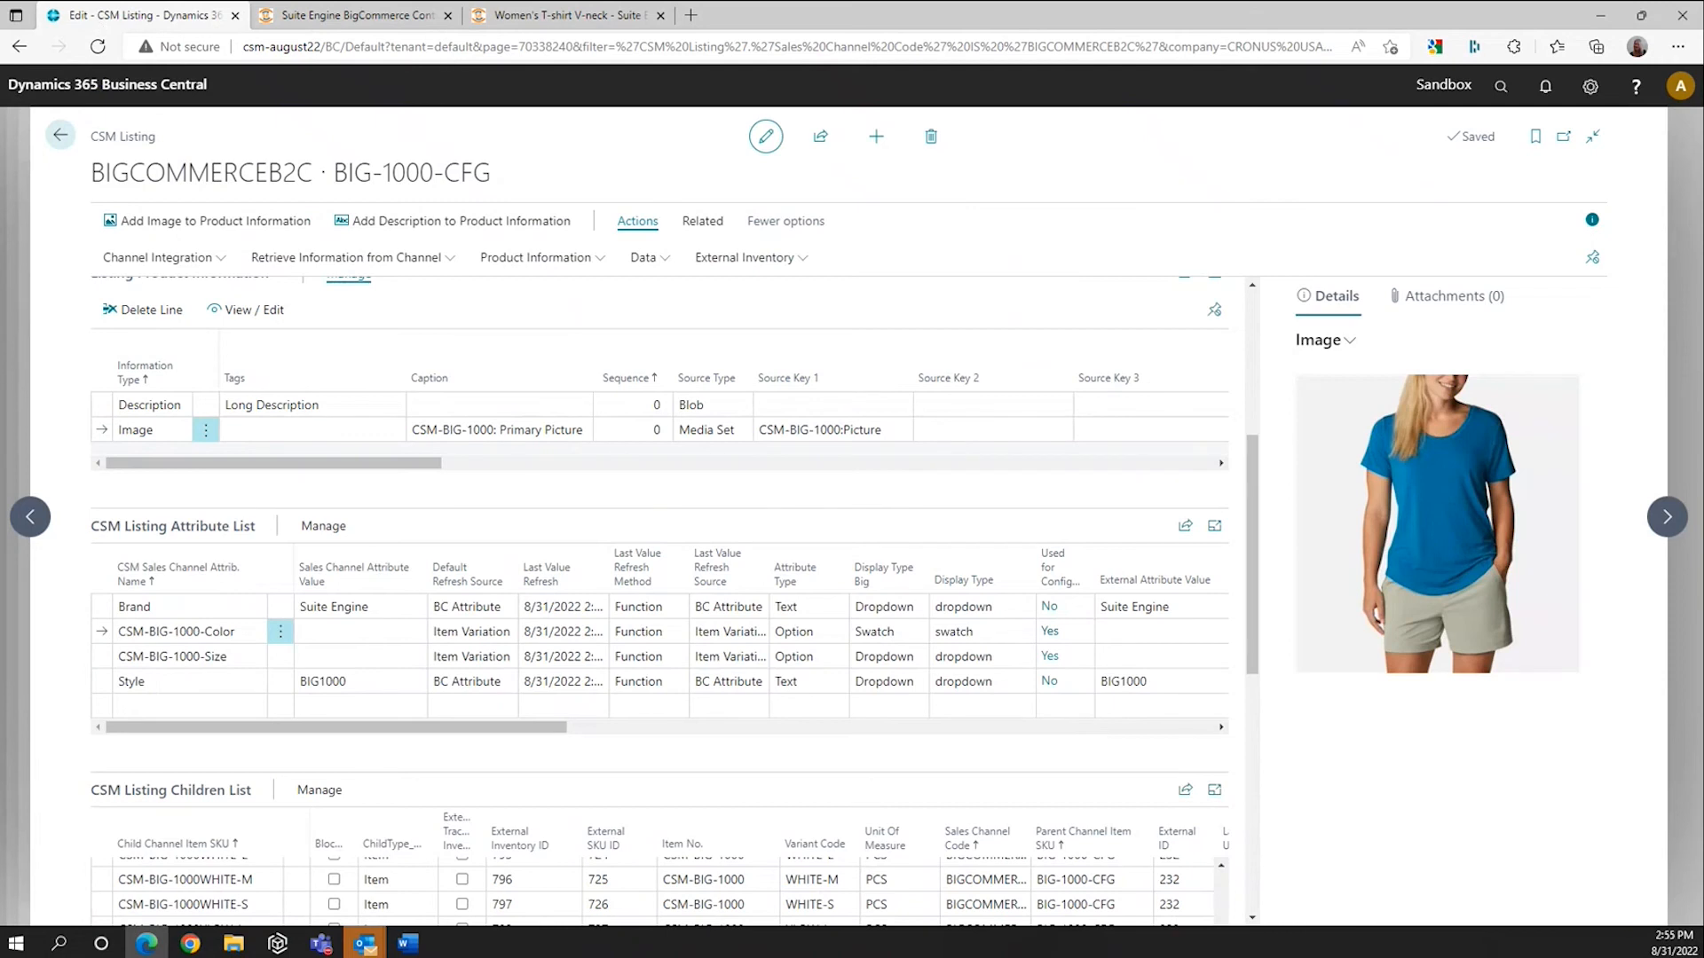